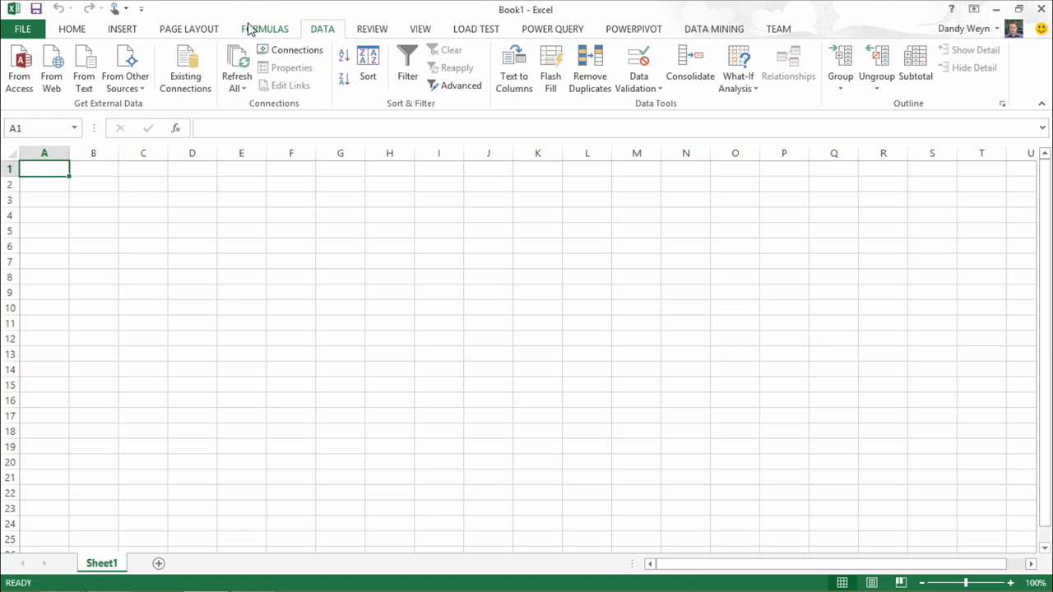
Step: Review the data sources offered by PowerPivot's table import wizard, then cancel the import and close the PowerPivot window
left_click(635, 30)
left_click(44, 56)
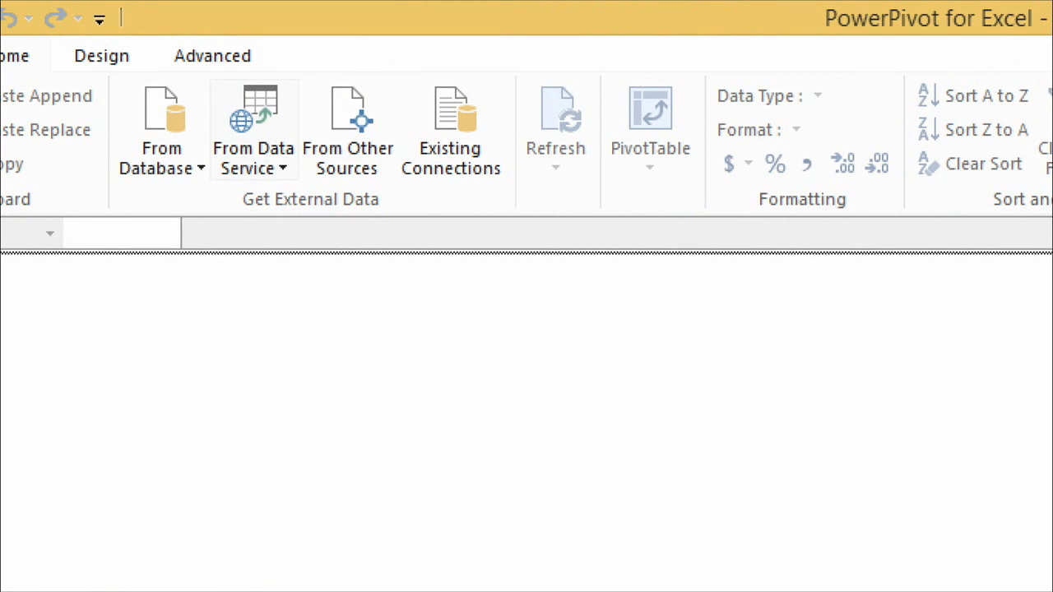
left_click(365, 159)
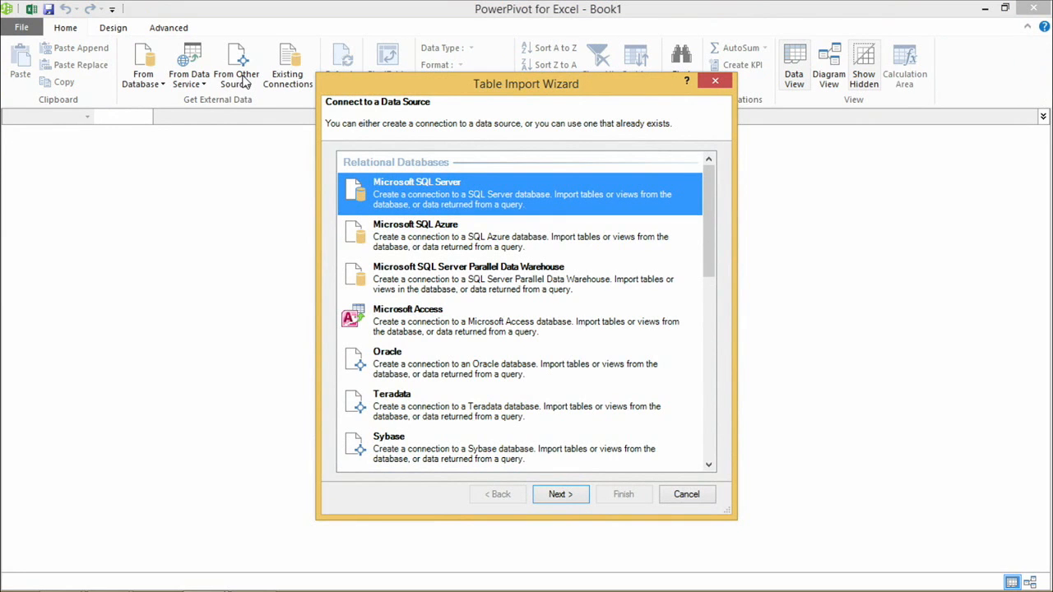
left_click(681, 495)
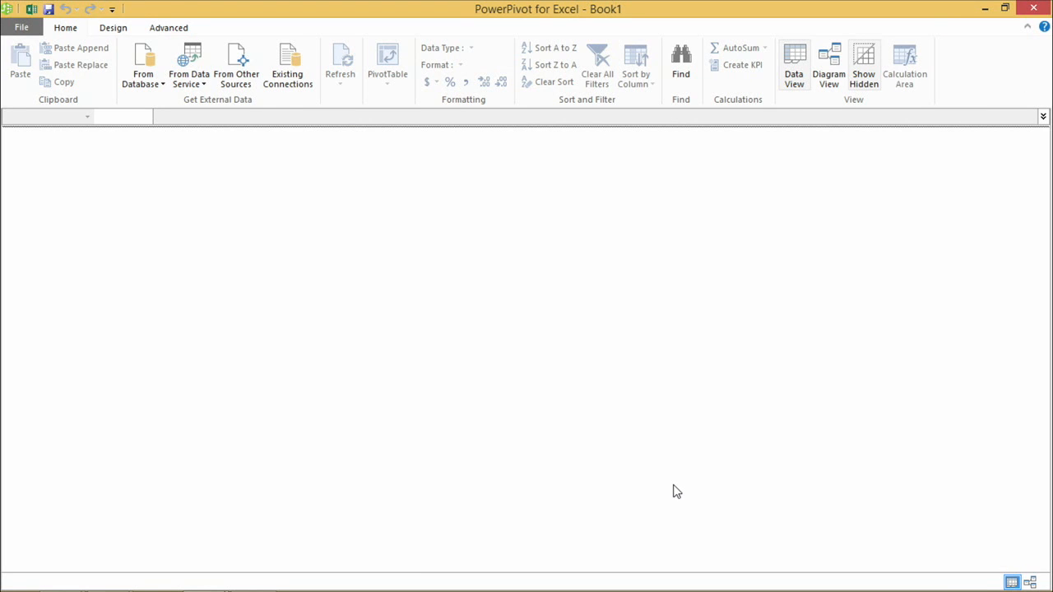
left_click(1034, 8)
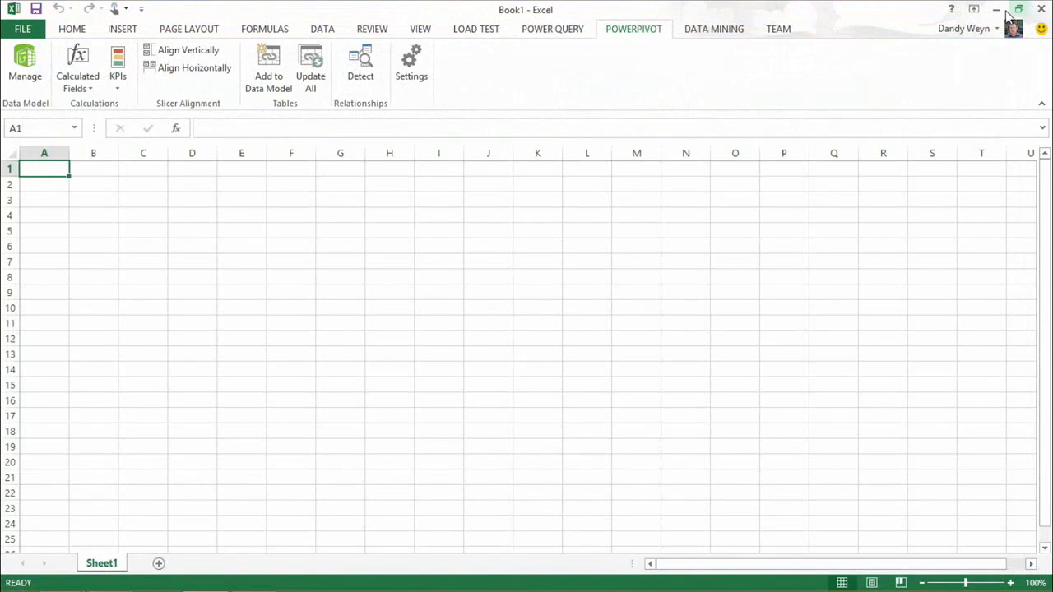
Step: Examine which database types and other sources Power Query can import data from
left_click(568, 31)
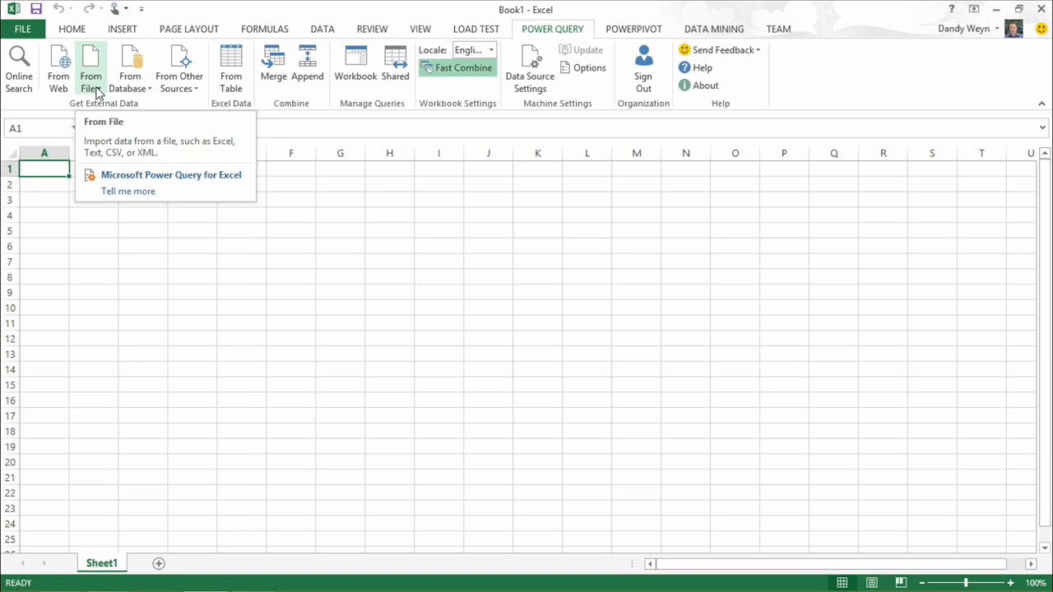
left_click(137, 94)
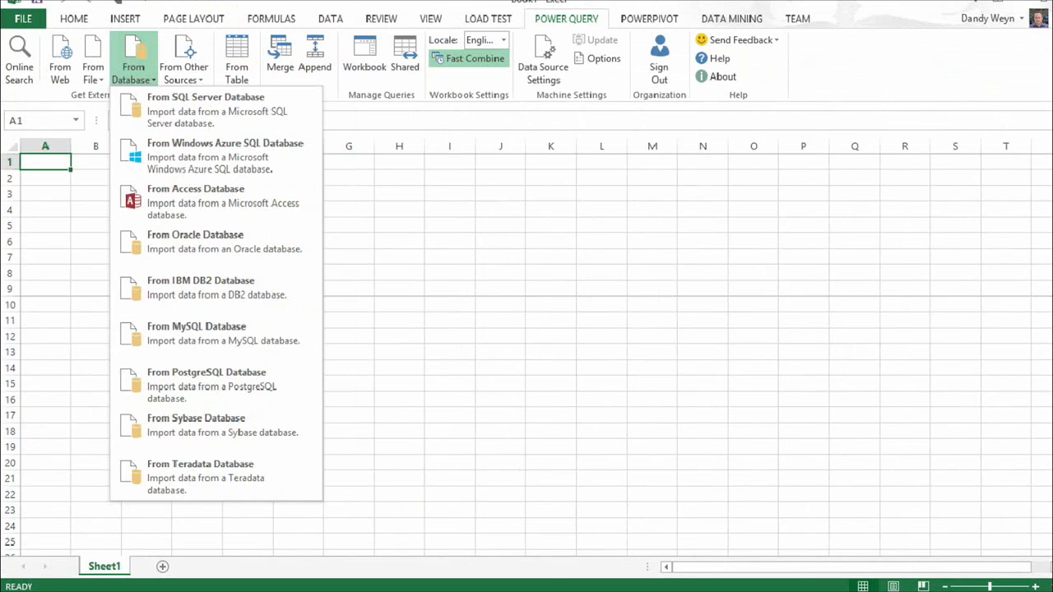
left_click(131, 451)
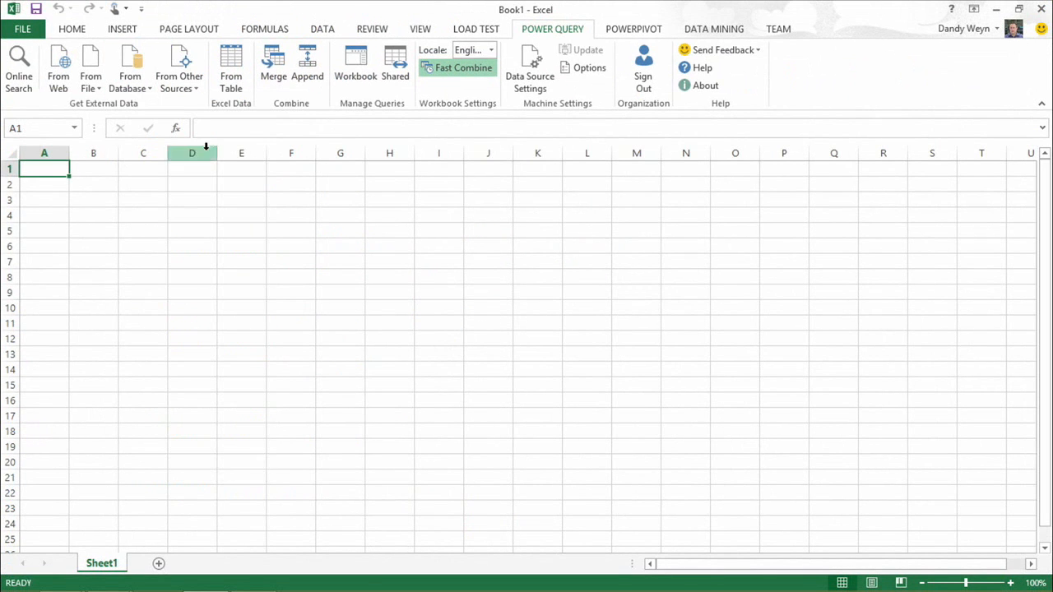
left_click(198, 88)
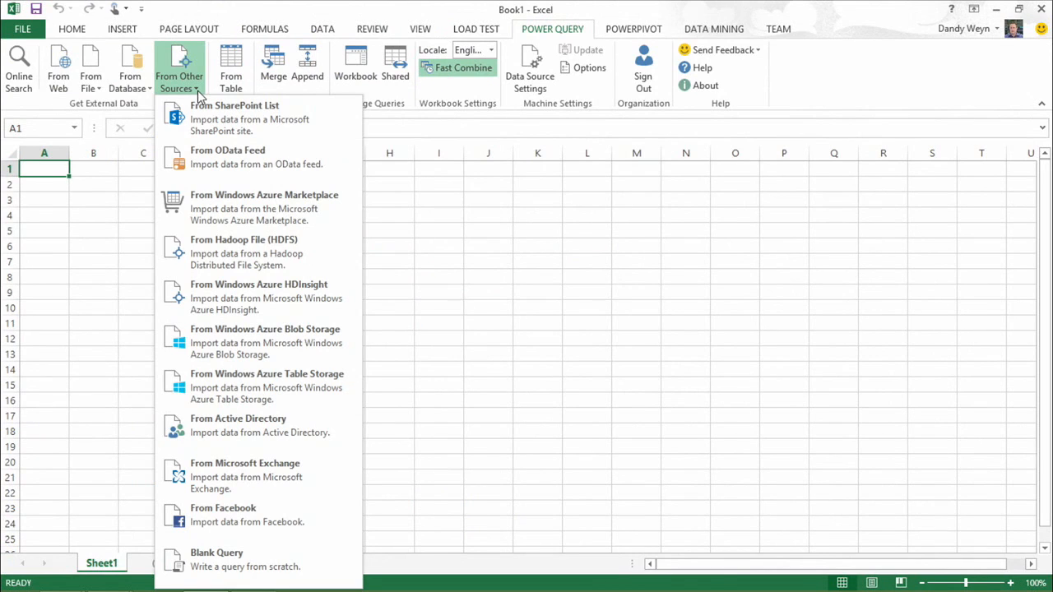
left_click(138, 91)
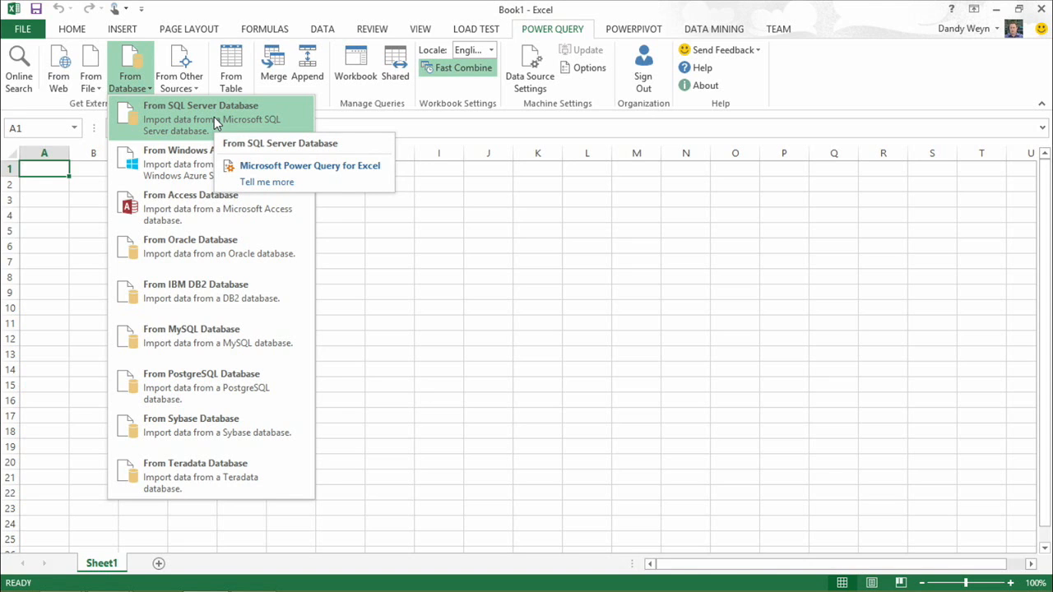
left_click(200, 86)
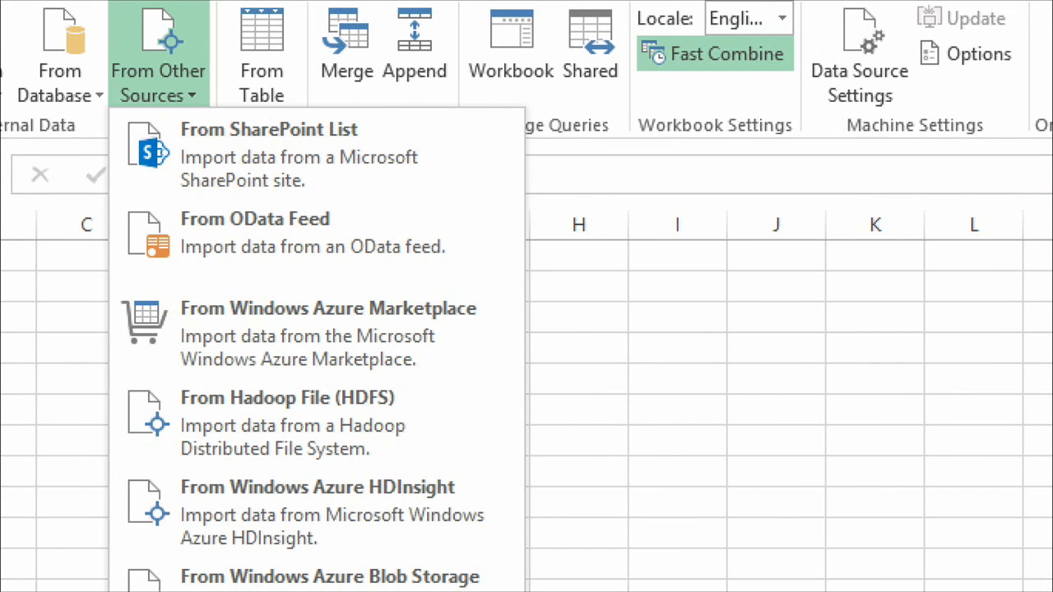
key("Escape")
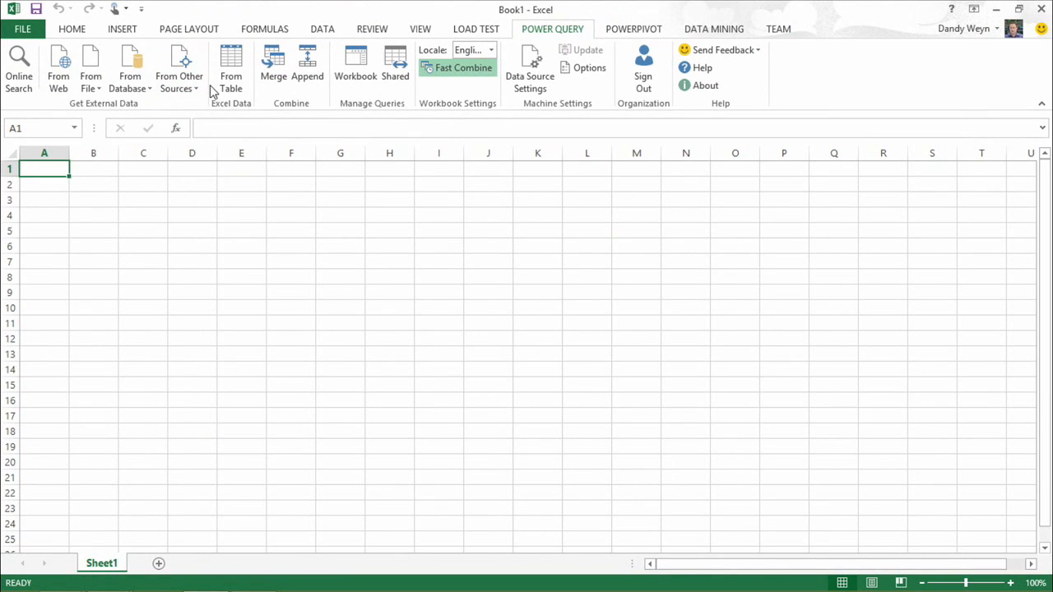
Step: Search online for "Sochi 2014" with Power Query and open the Live Olympic Medal Count result for editing
left_click(21, 76)
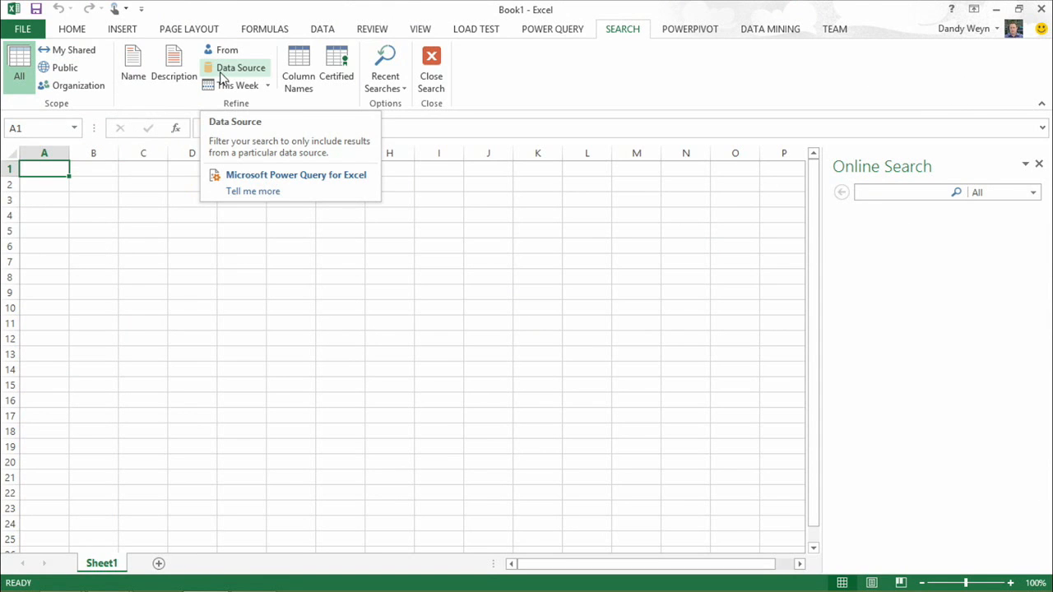
left_click(880, 194)
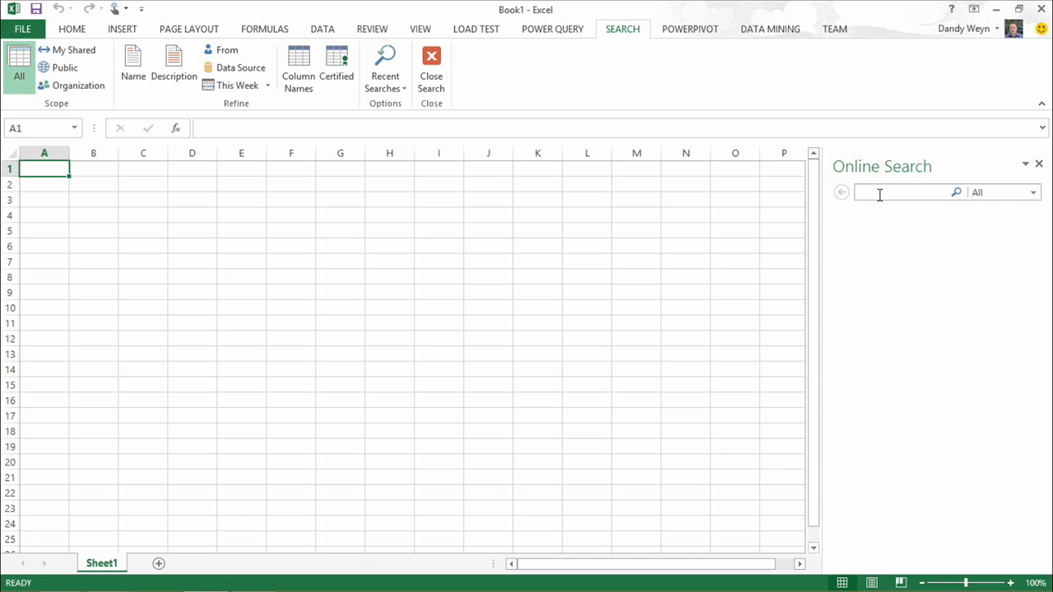
type("Sochi 2014")
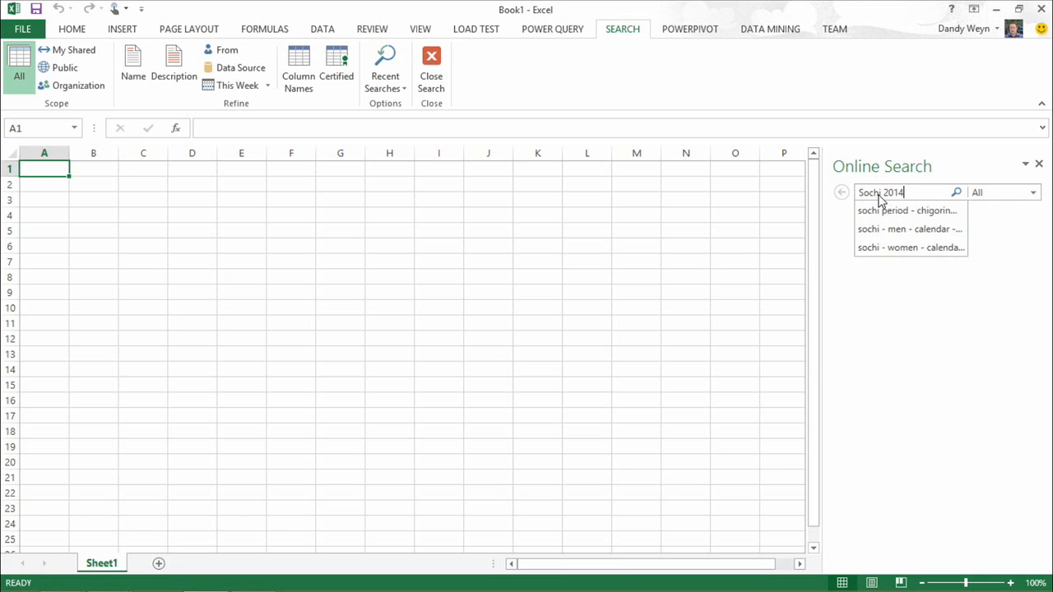
key("Return")
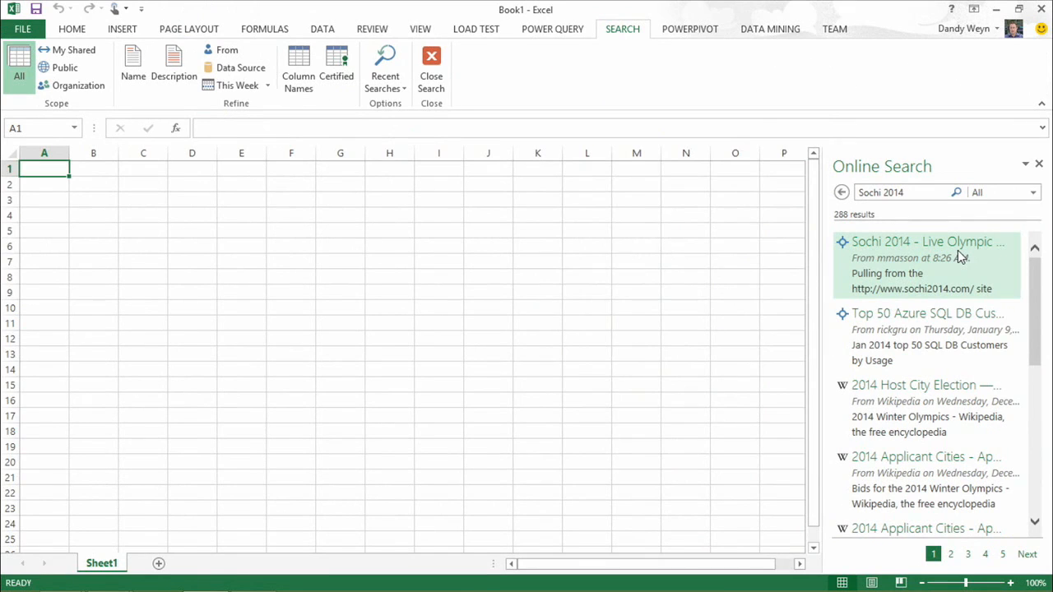
mouse_move(958, 250)
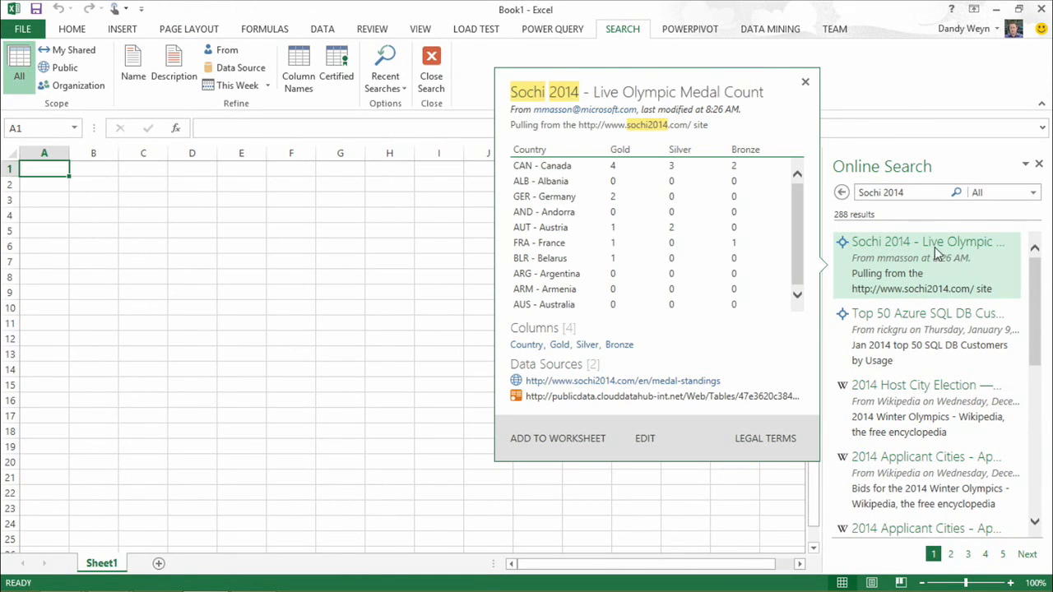
left_click(646, 438)
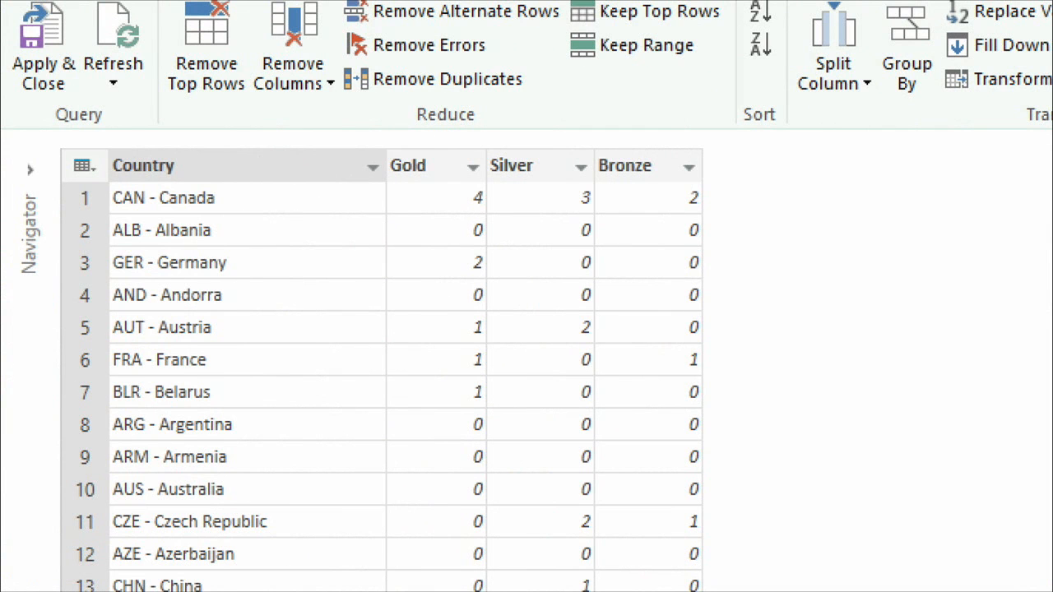
Step: Split the Country column by a custom delimiter, at the left-most hyphen between the country code and name
left_click(429, 204)
left_click(303, 204)
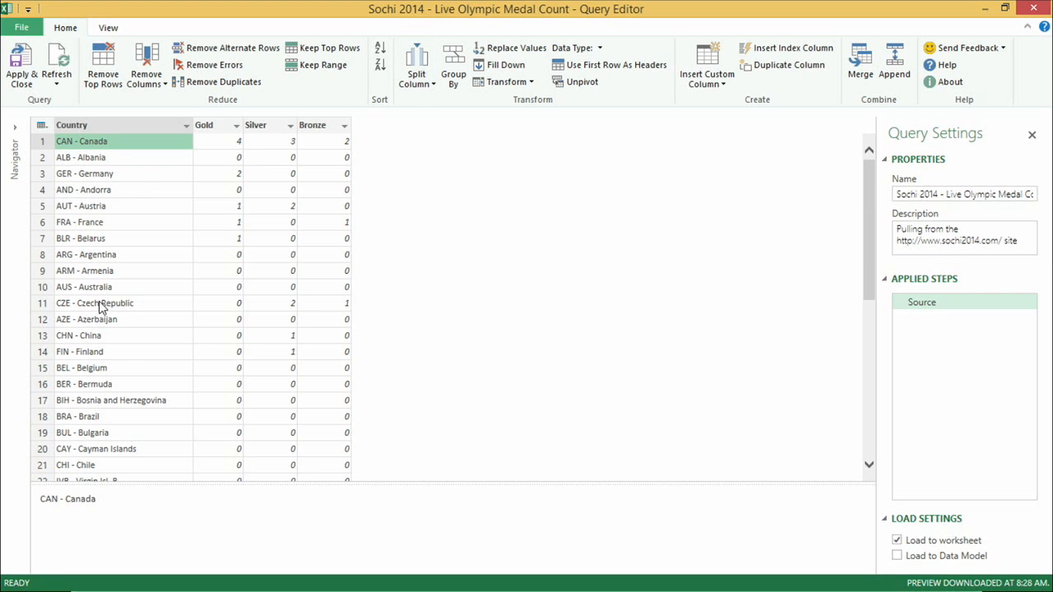
left_click(421, 85)
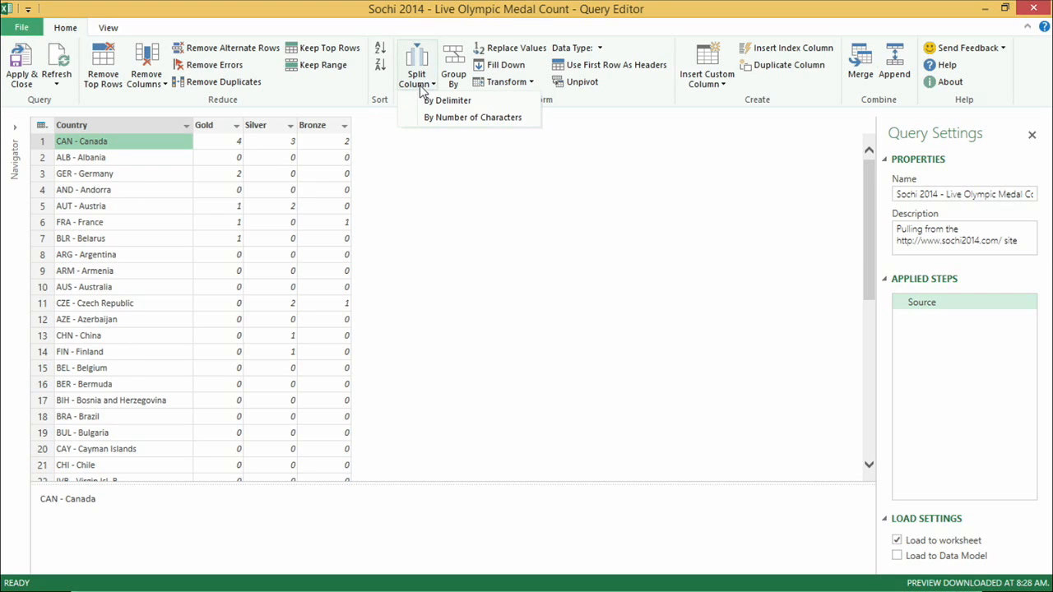
left_click(466, 104)
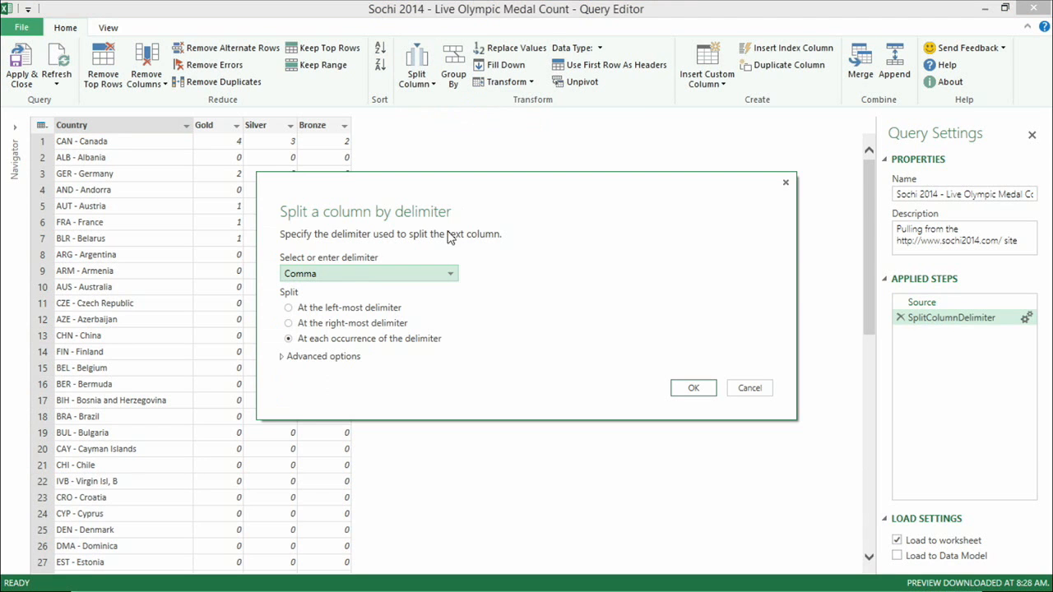
left_click(452, 275)
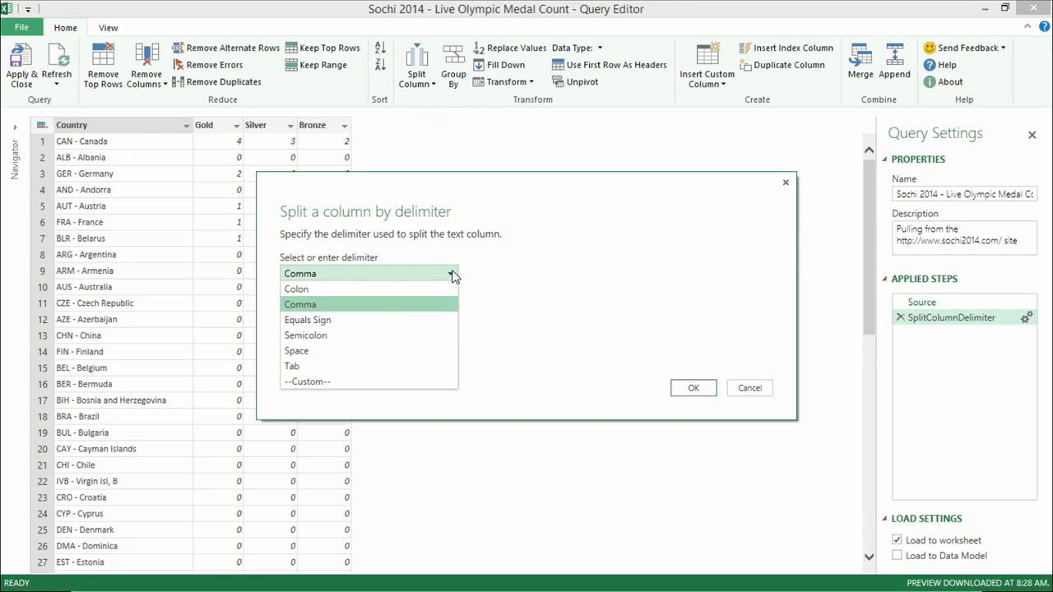
left_click(341, 382)
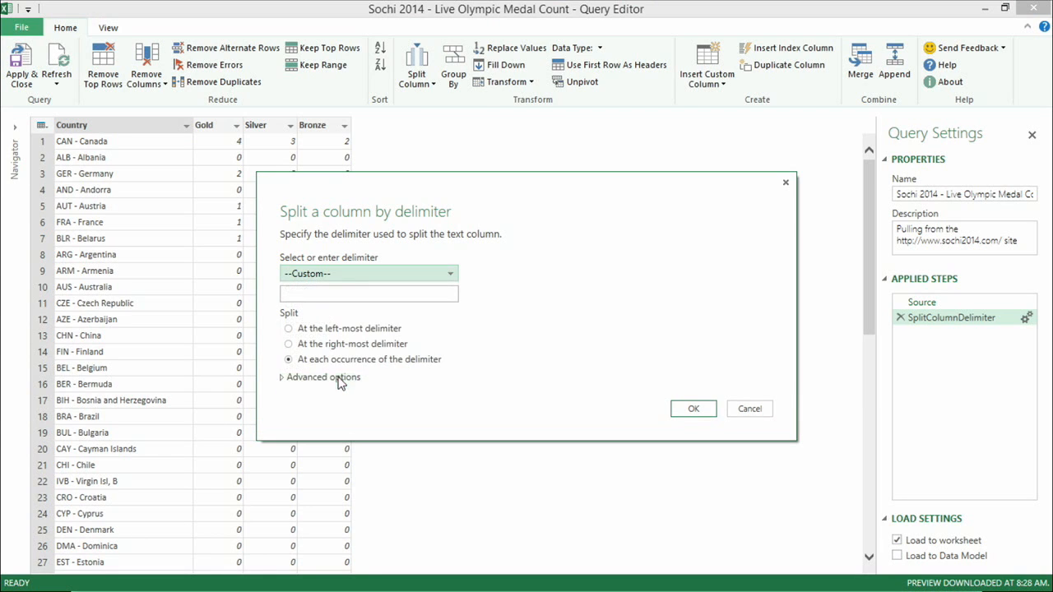
left_click(359, 293)
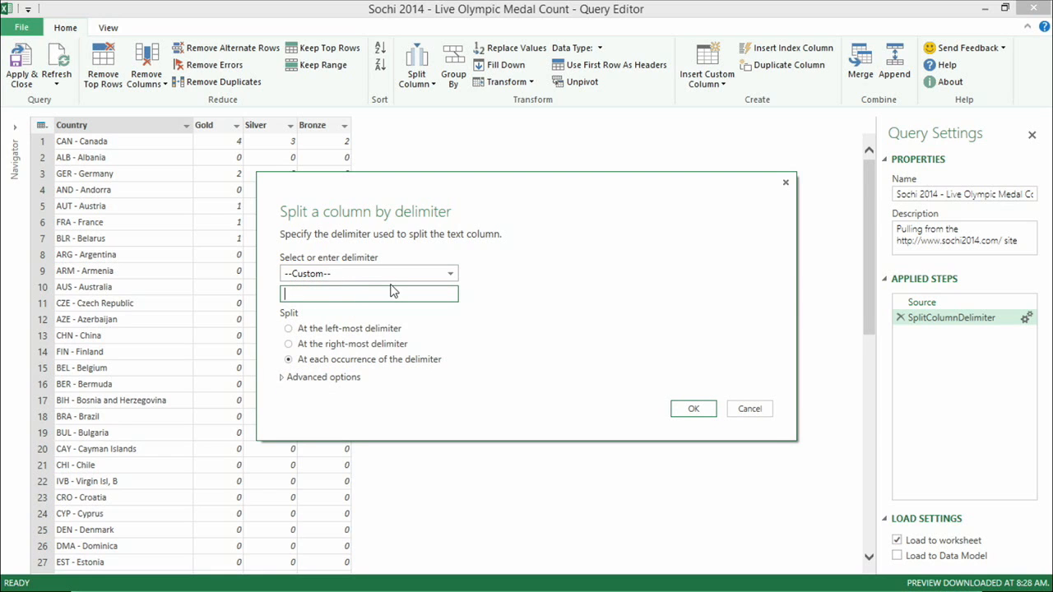
left_click(352, 330)
left_click(680, 403)
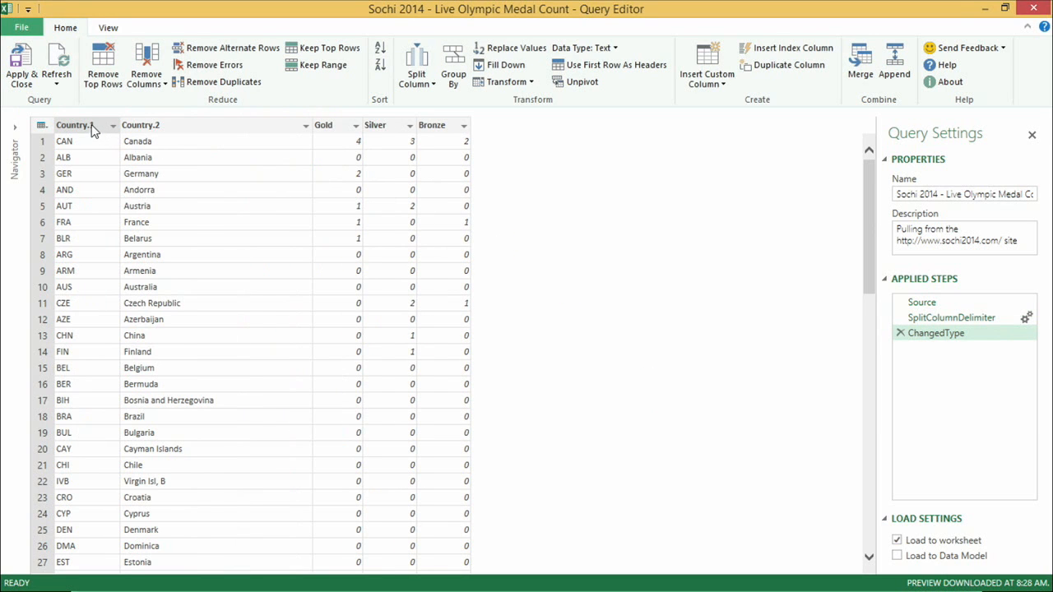
Step: Remove the Country.1 column that holds the country codes
left_click(92, 125)
right_click(91, 124)
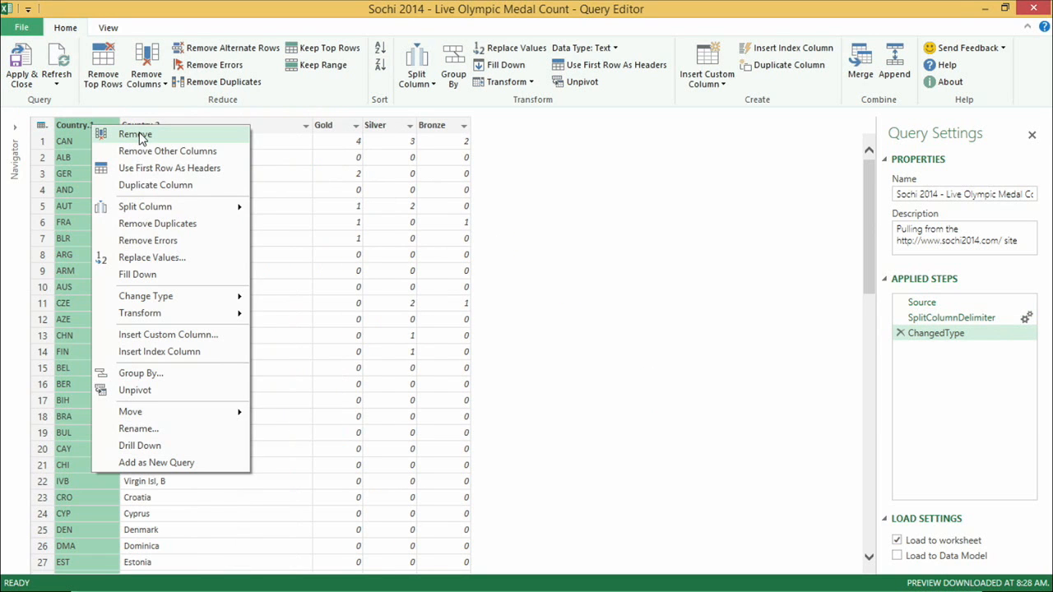
left_click(131, 135)
Step: Rename the Country.2 column to Country
double_click(92, 125)
left_click(116, 130)
key("BackSpace")
key("BackSpace")
key("Return")
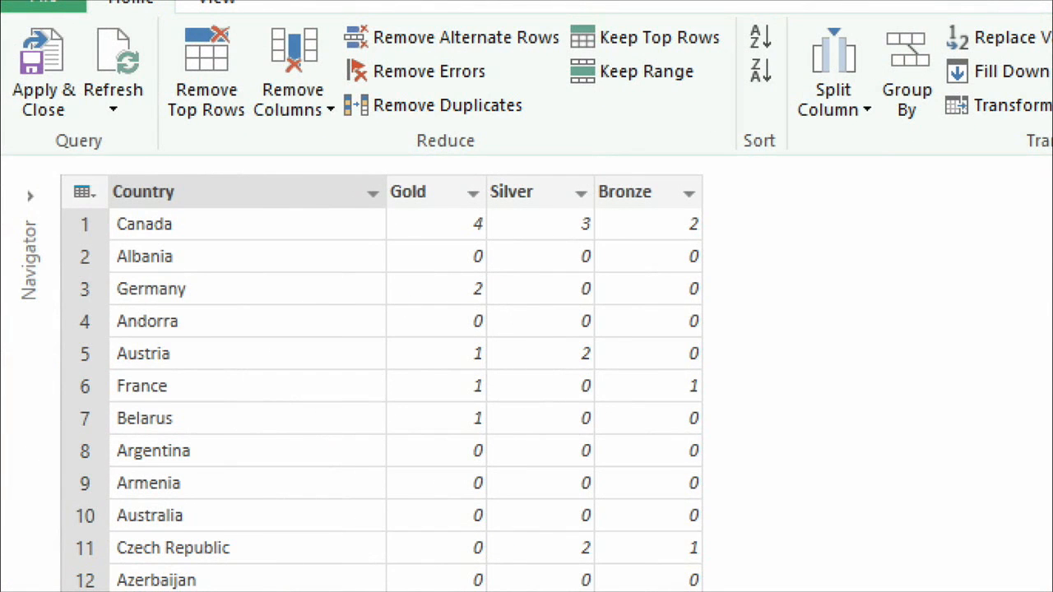
Step: Insert a column that sums Gold, Silver and Bronze, and rename it Total
left_click(435, 199)
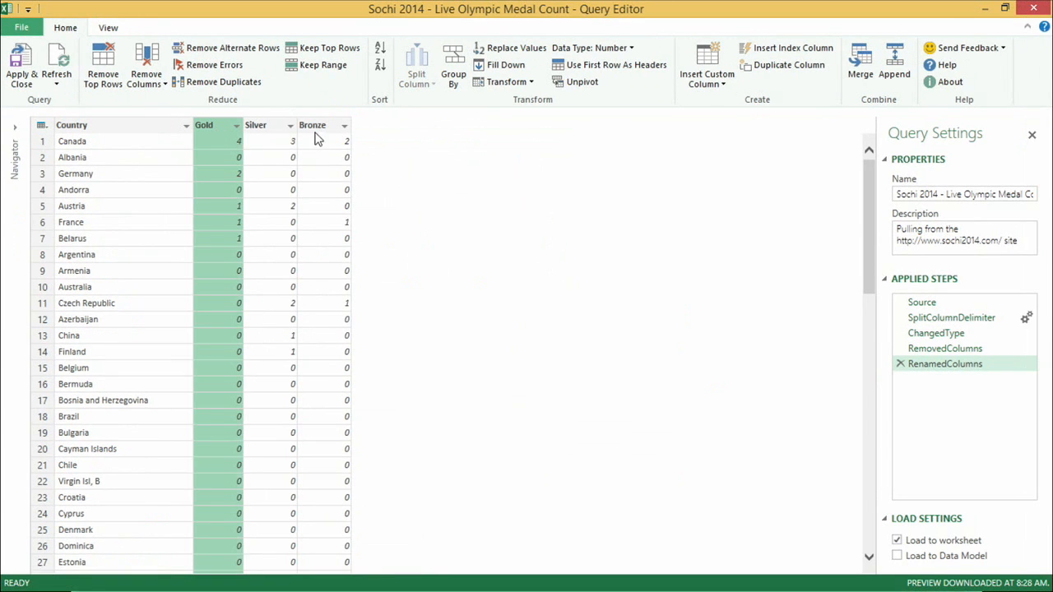
left_click(315, 134, "shift")
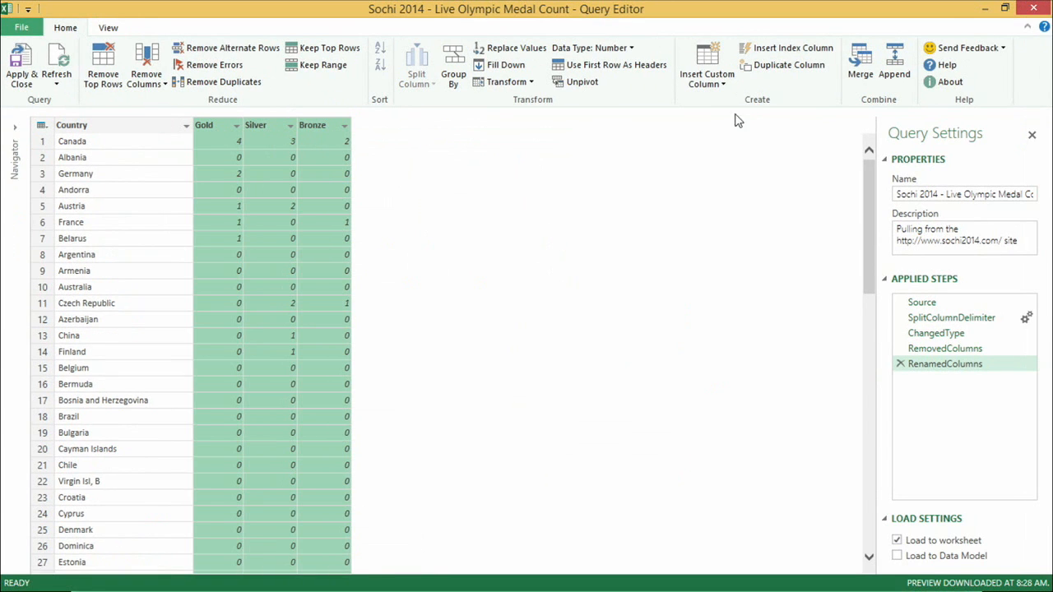
left_click(723, 85)
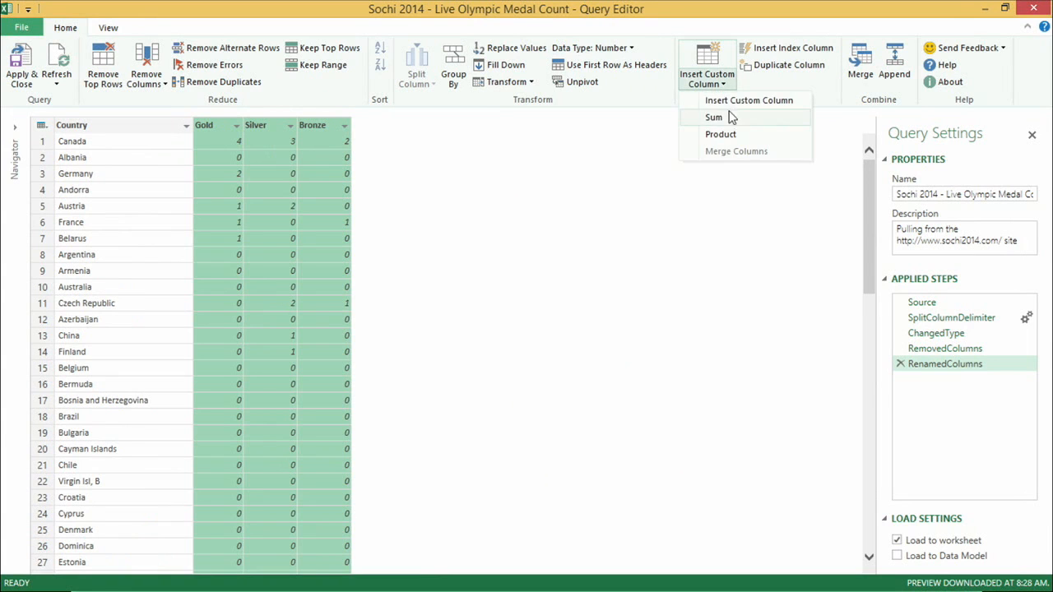
left_click(715, 118)
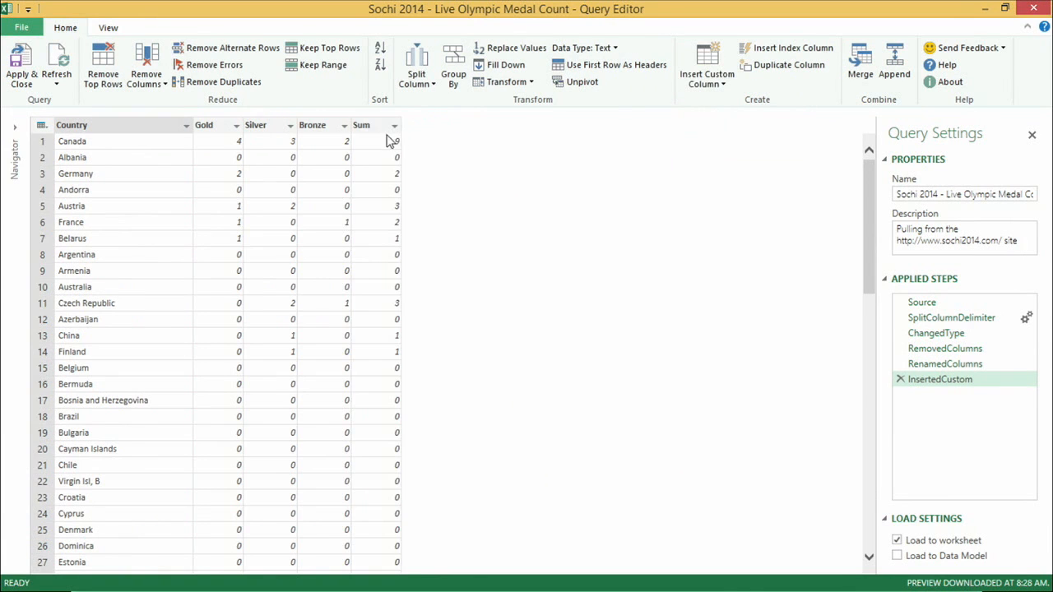
double_click(376, 127)
type("Total")
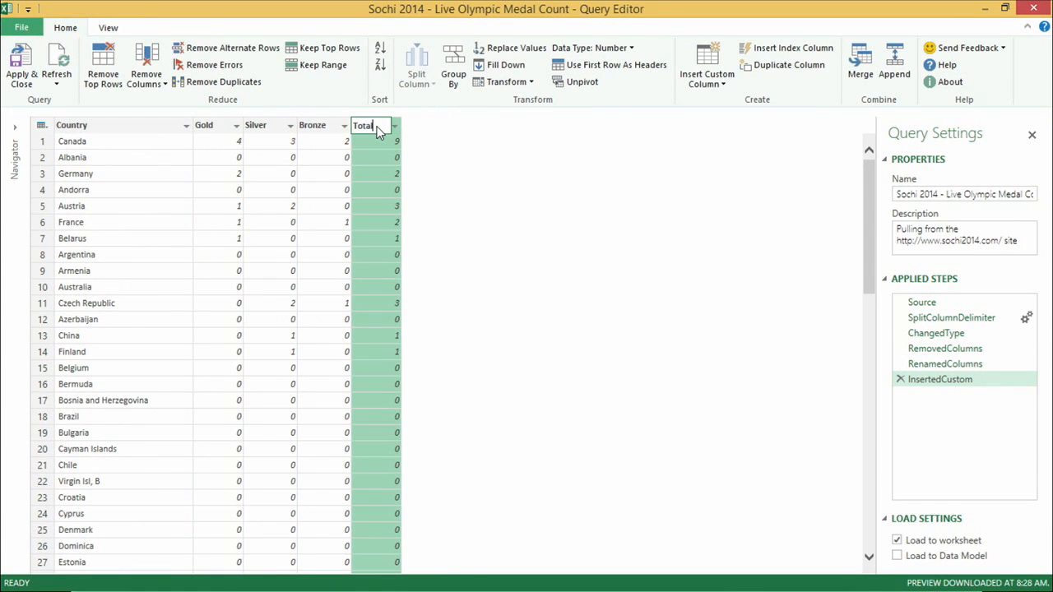
key("Return")
Step: Remove the Gold, Silver and Bronze columns from the query
left_click(220, 129)
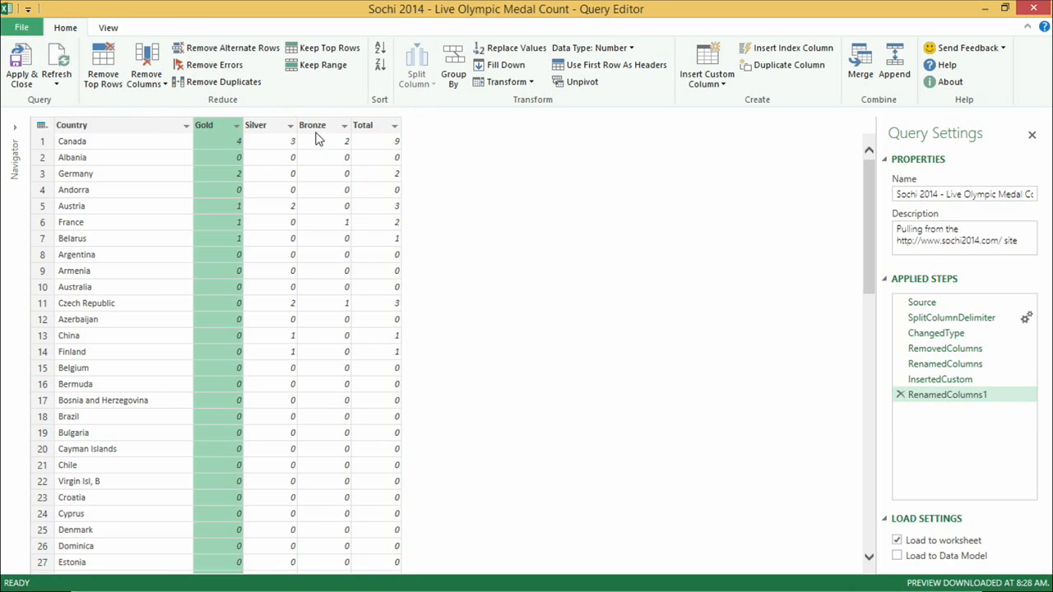
left_click(316, 130, "shift")
right_click(321, 133)
left_click(350, 139)
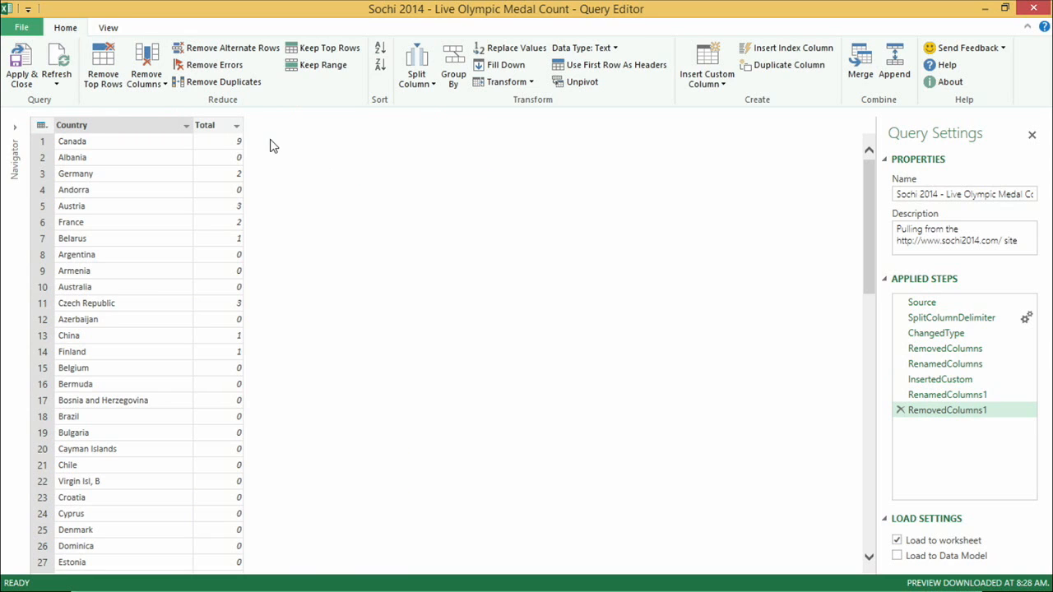
Step: Filter the Total column to values greater than 0 and load the query result into the worksheet
left_click(236, 125)
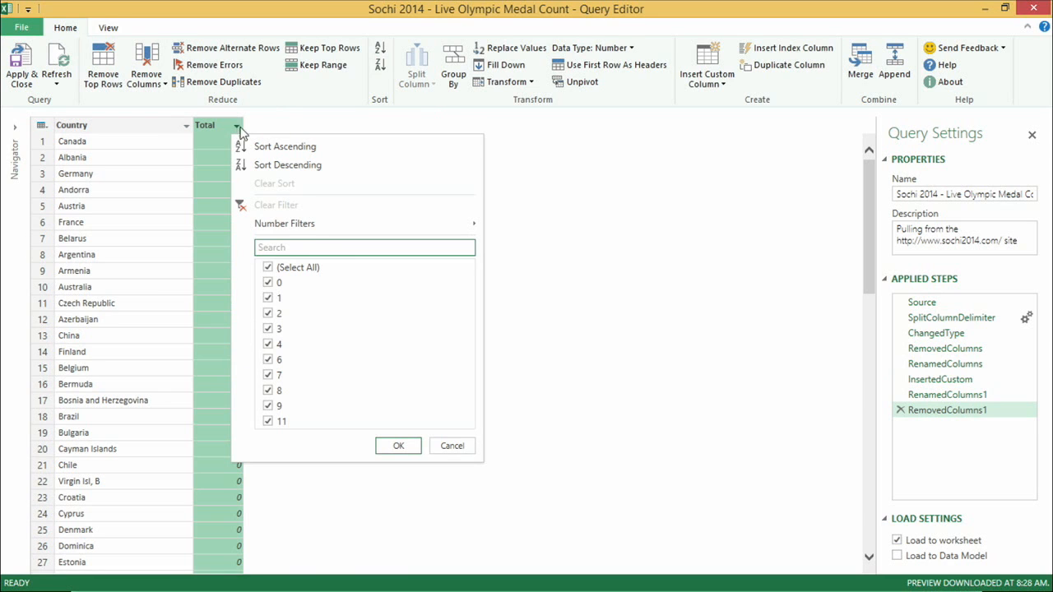
mouse_move(357, 230)
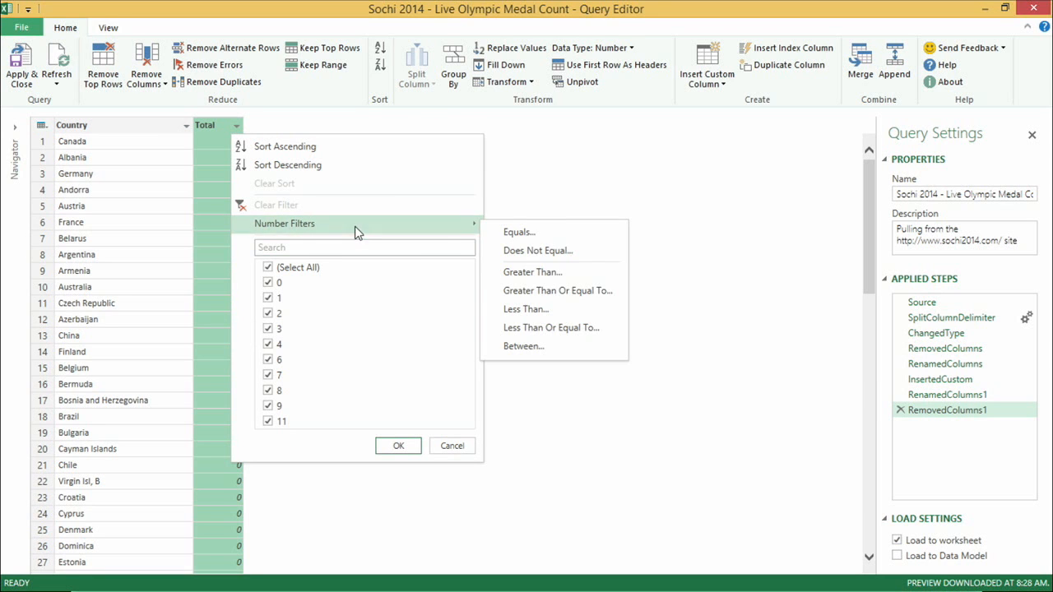
left_click(562, 276)
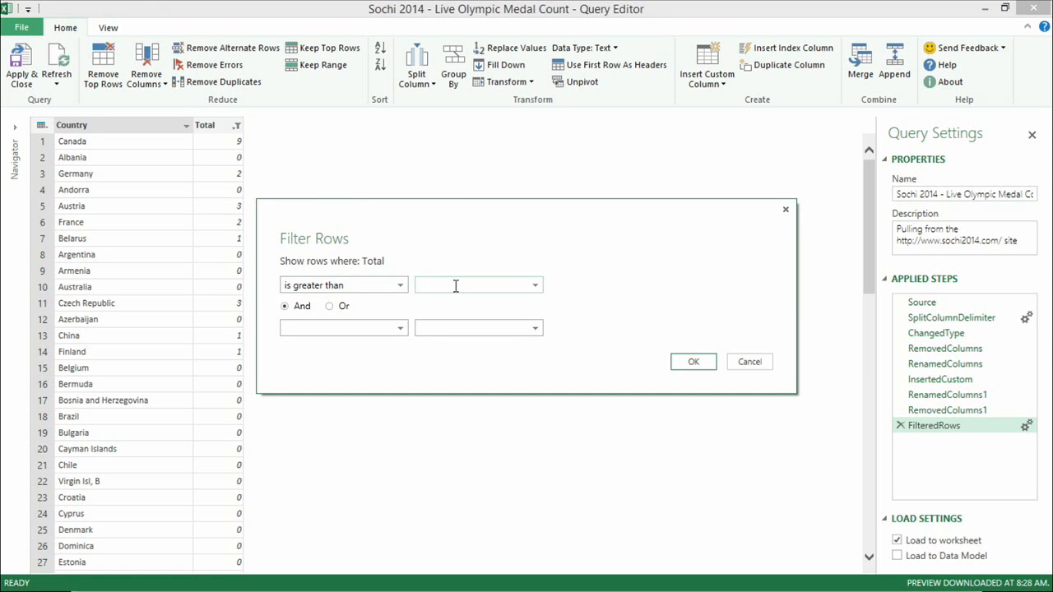
left_click(676, 364)
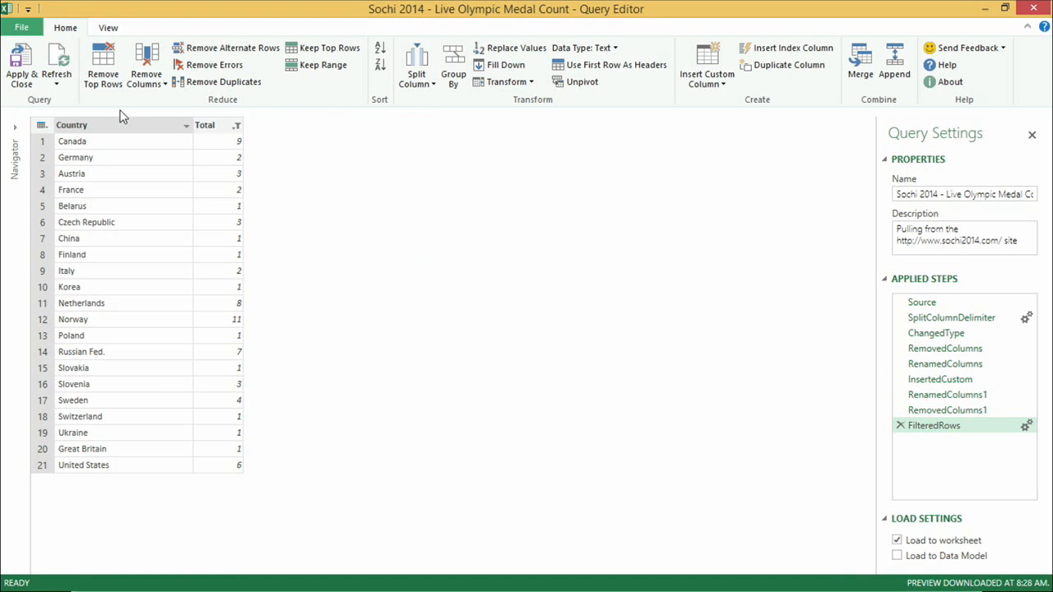
left_click(25, 78)
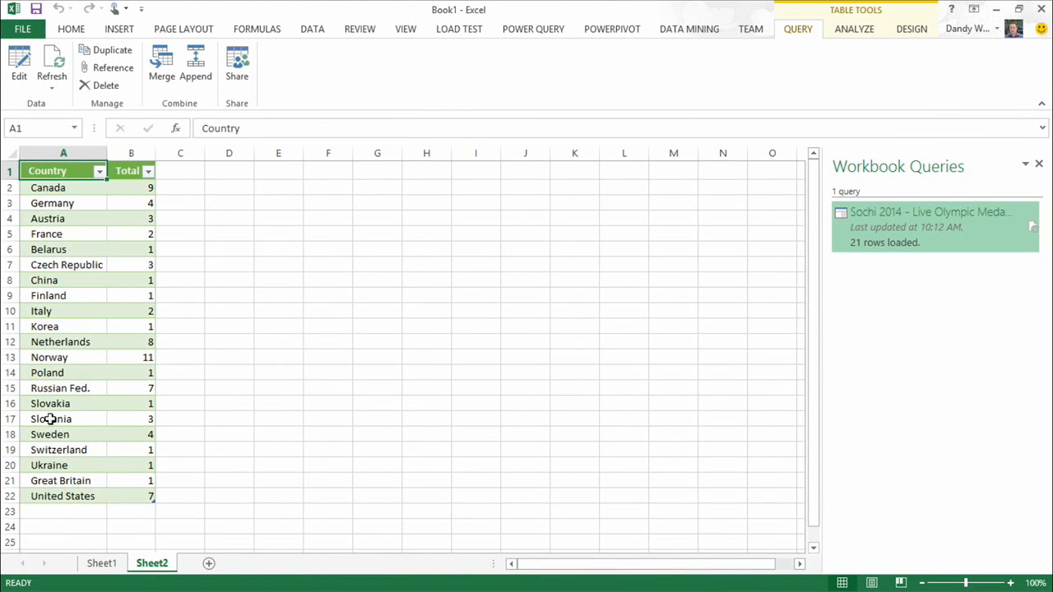
Step: Reopen the Sochi 2014 medal query for editing, sort Total in descending order and reload it into the worksheet
right_click(881, 226)
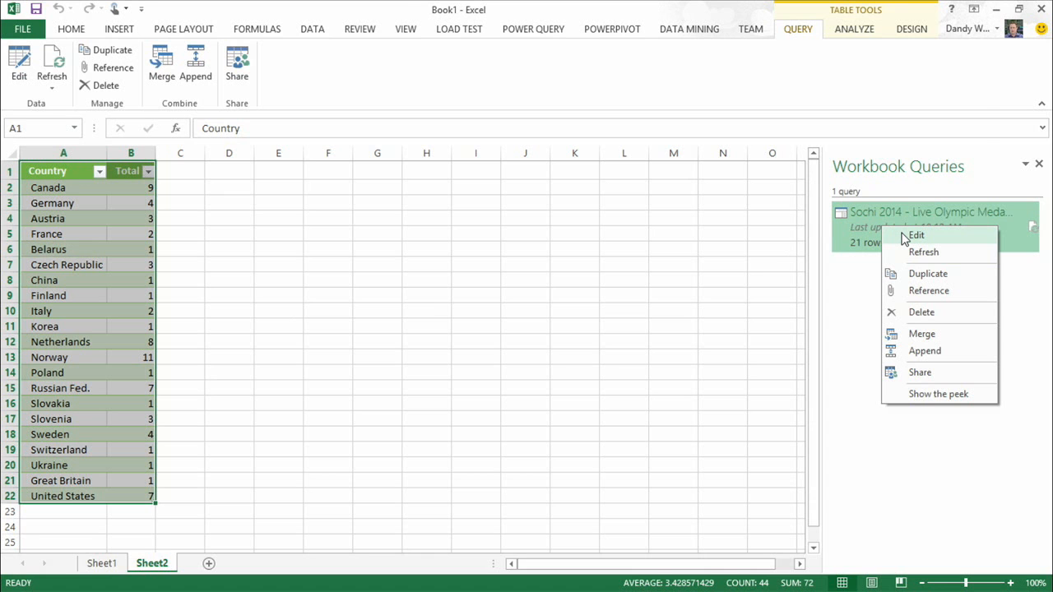
left_click(905, 238)
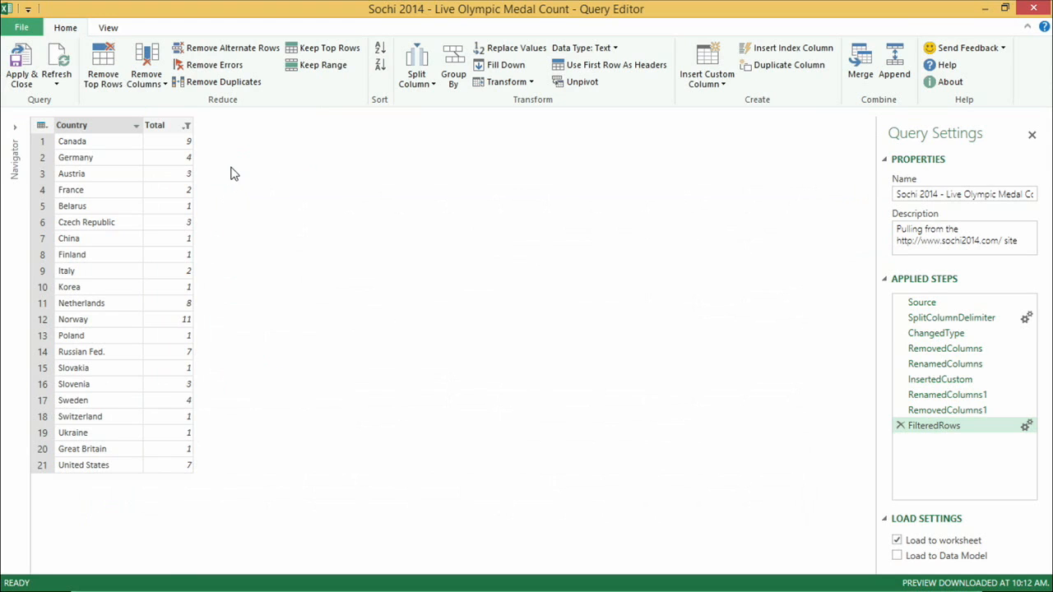
left_click(187, 126)
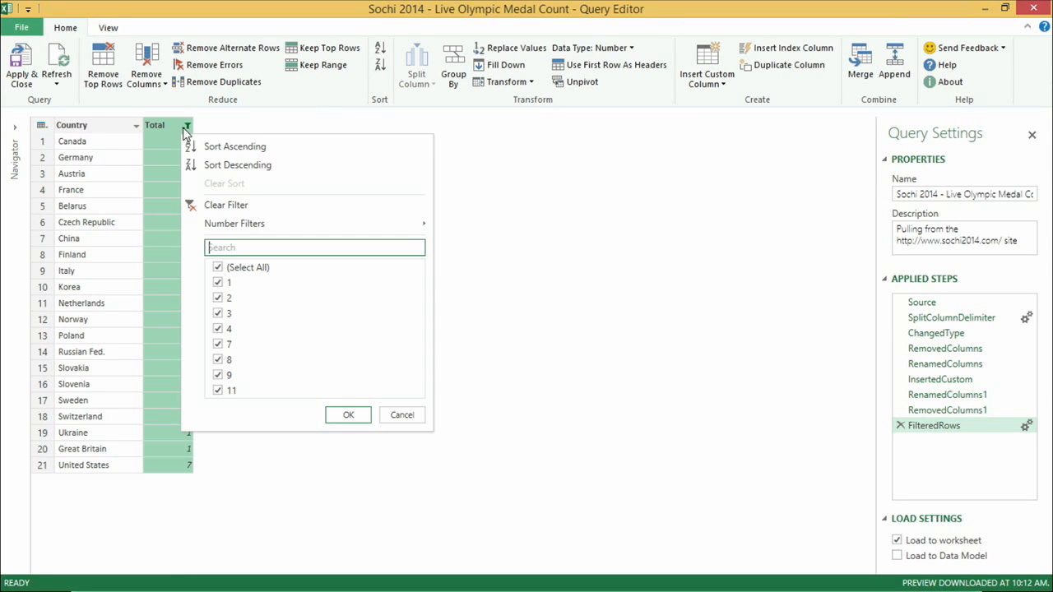
left_click(242, 165)
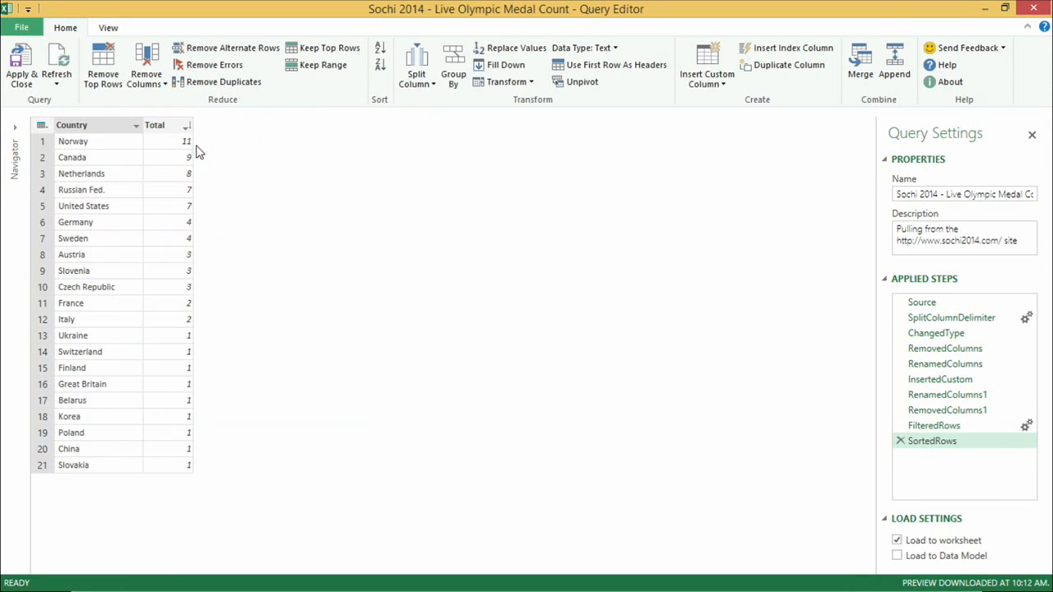
left_click(33, 66)
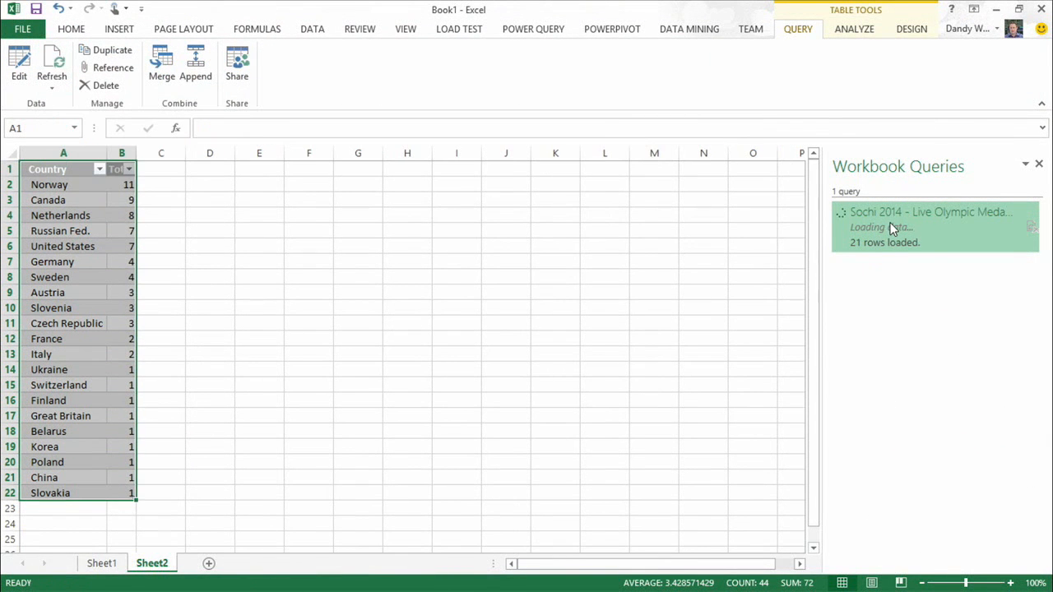
Step: Refresh the Sochi 2014 medal count query among the workbook queries
mouse_move(893, 229)
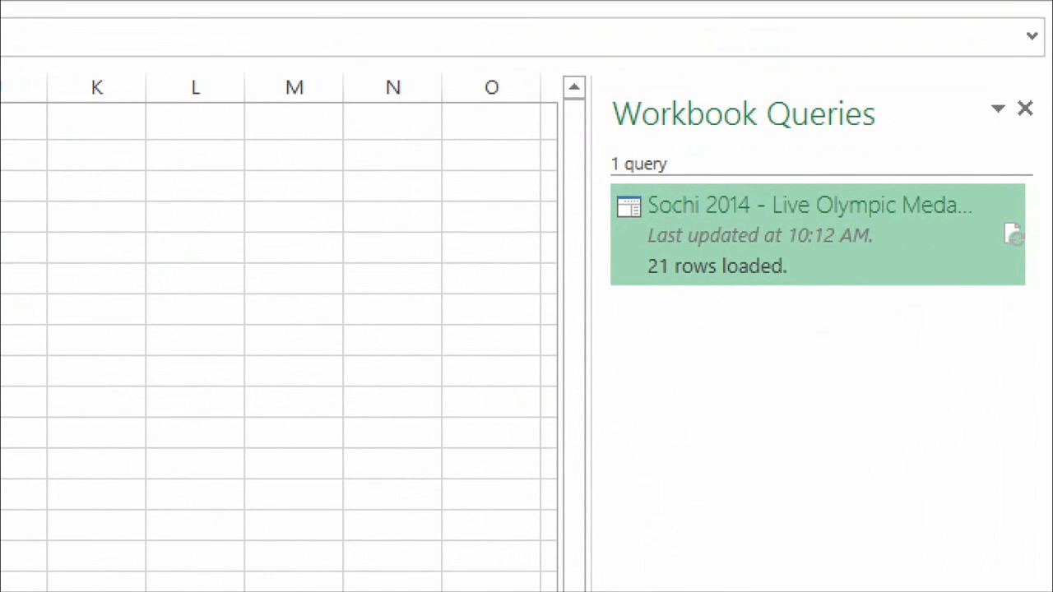
left_click_drag(991, 215, 1038, 261)
left_click(1015, 236)
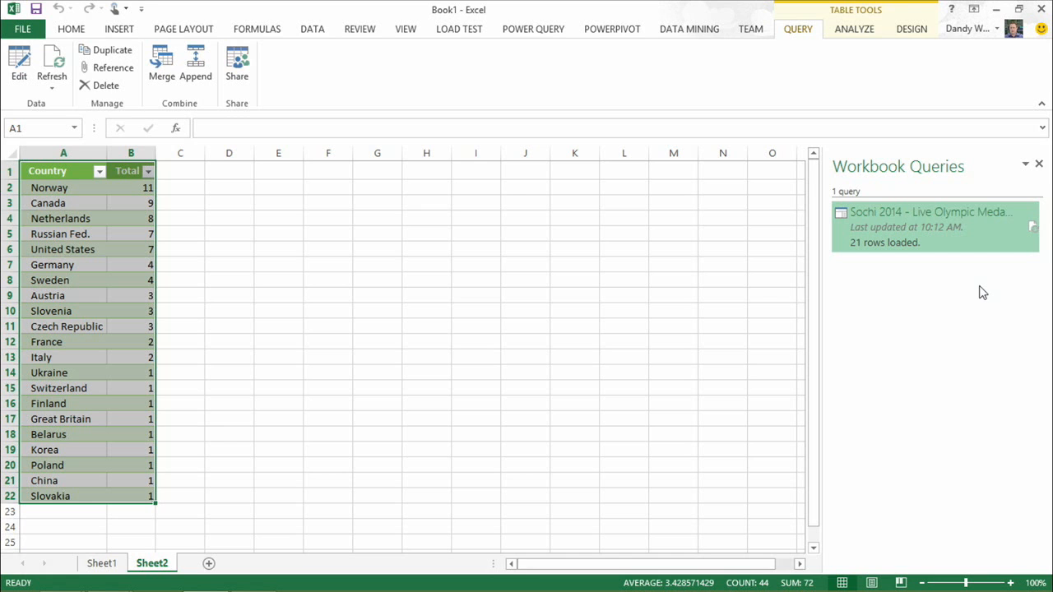
mouse_move(923, 210)
Step: Switch to the Gapminder site in Internet Explorer, visit its home page and open the list of data indicators
left_click(60, 579)
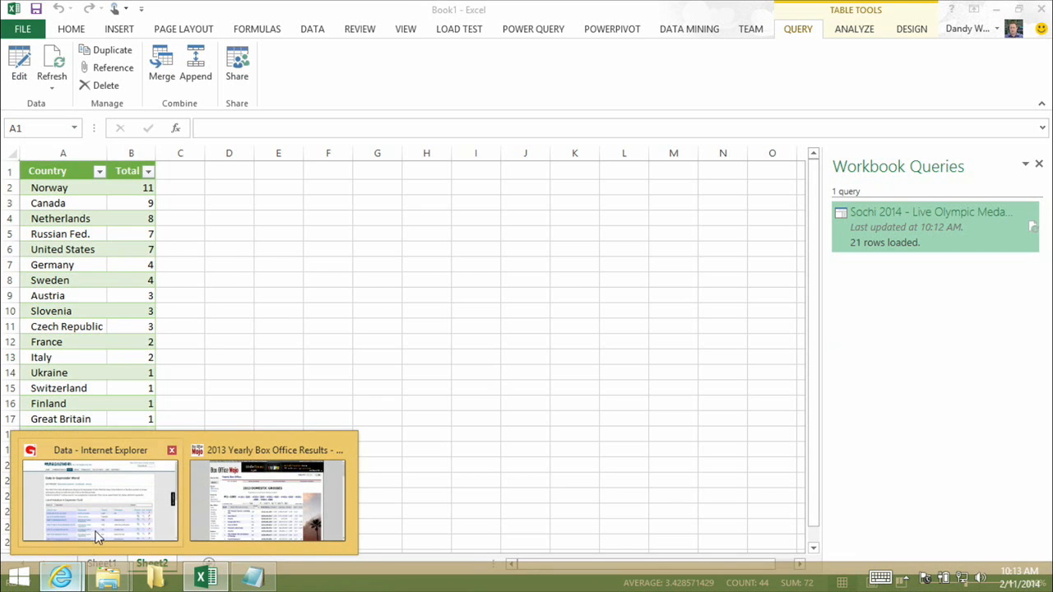
left_click(90, 543)
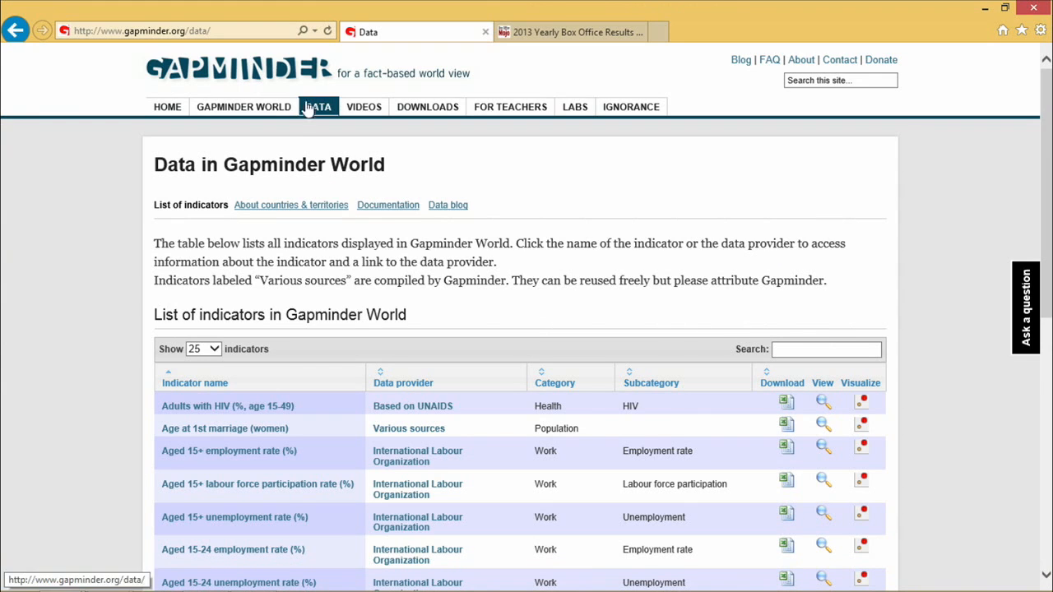
left_click(164, 108)
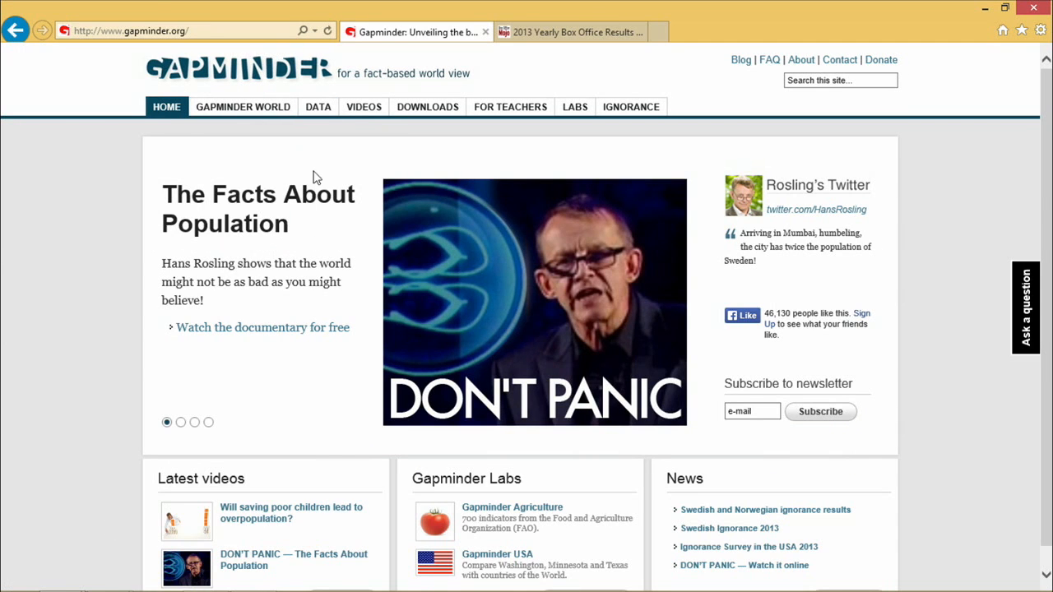
left_click(321, 110)
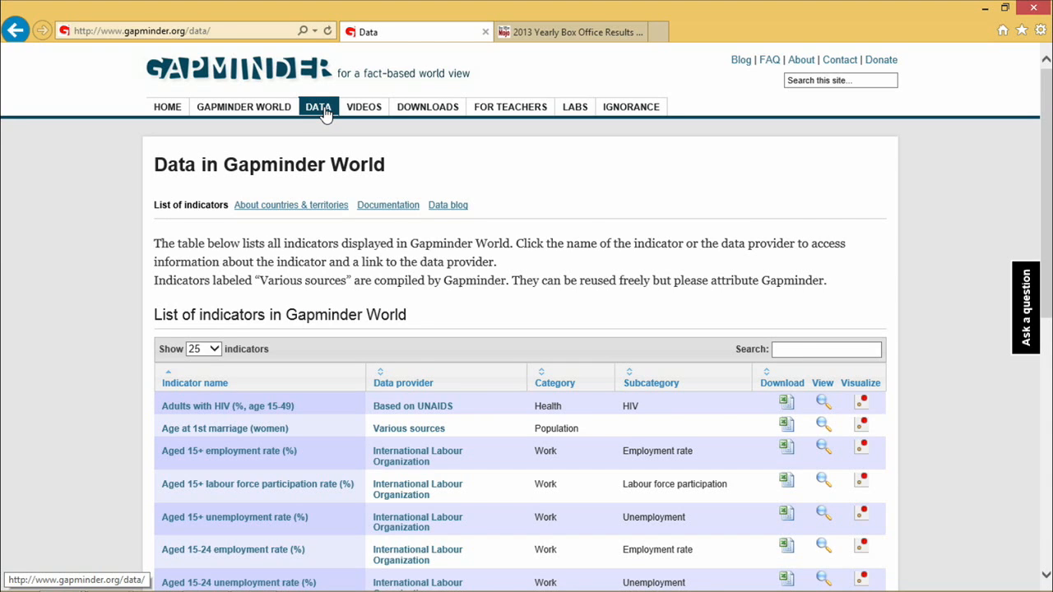
Step: Search the Gapminder indicators for BMI and copy the Excel download link of the men's Body Mass Index
left_click(811, 351)
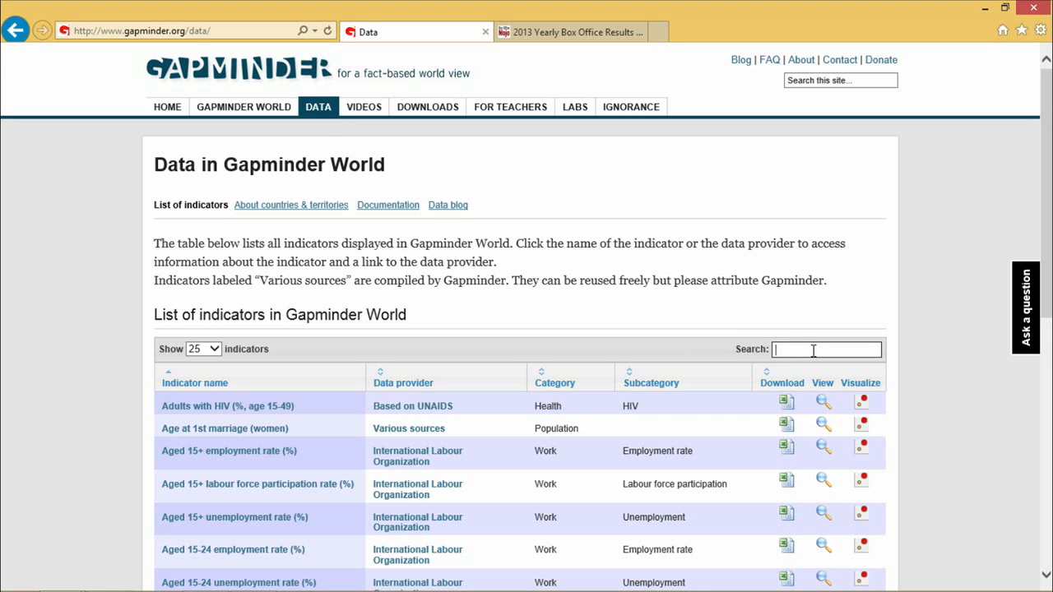
type("BMI")
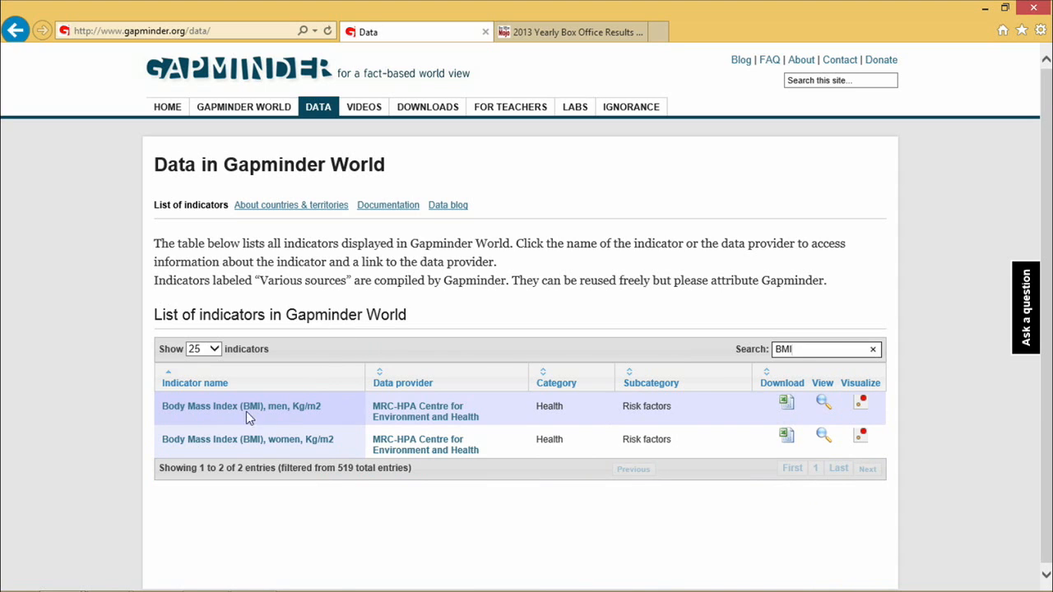
right_click(783, 414)
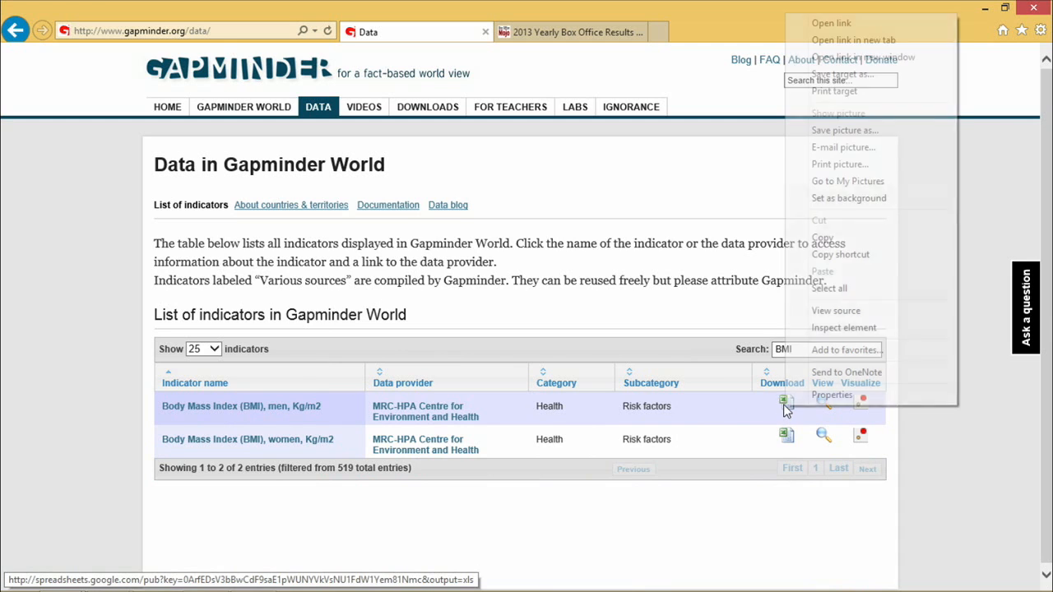
left_click(864, 257)
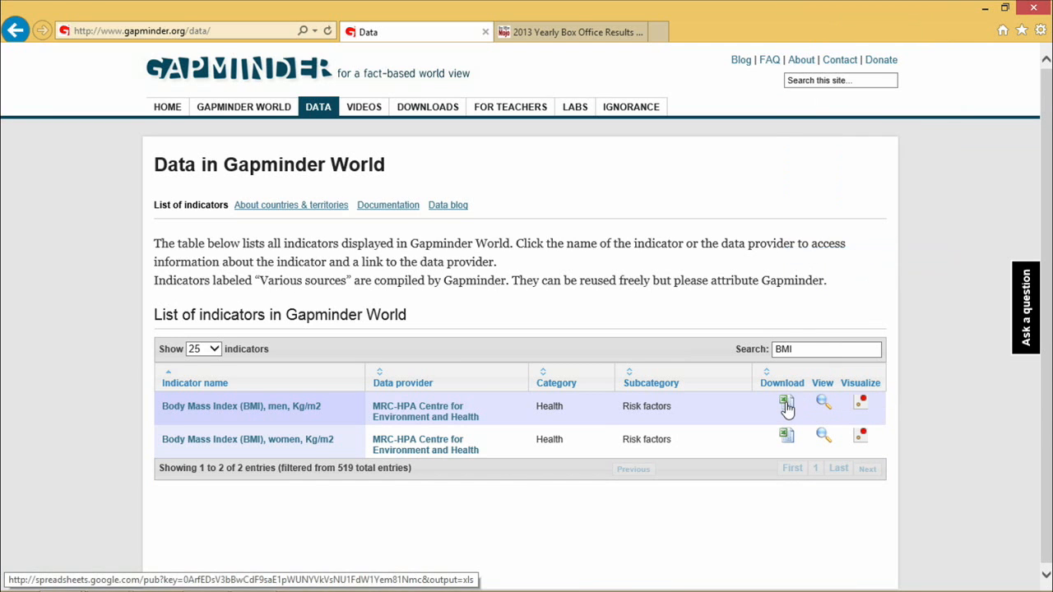
Step: Switch back to Excel and create a Power Query web query from the copied spreadsheet link
left_click(205, 579)
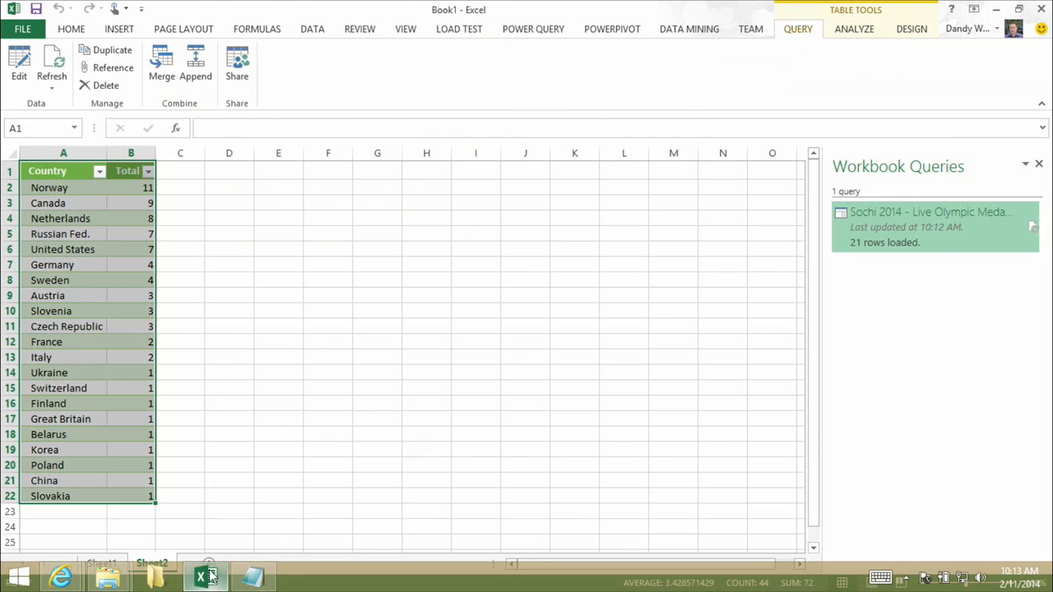
left_click(545, 31)
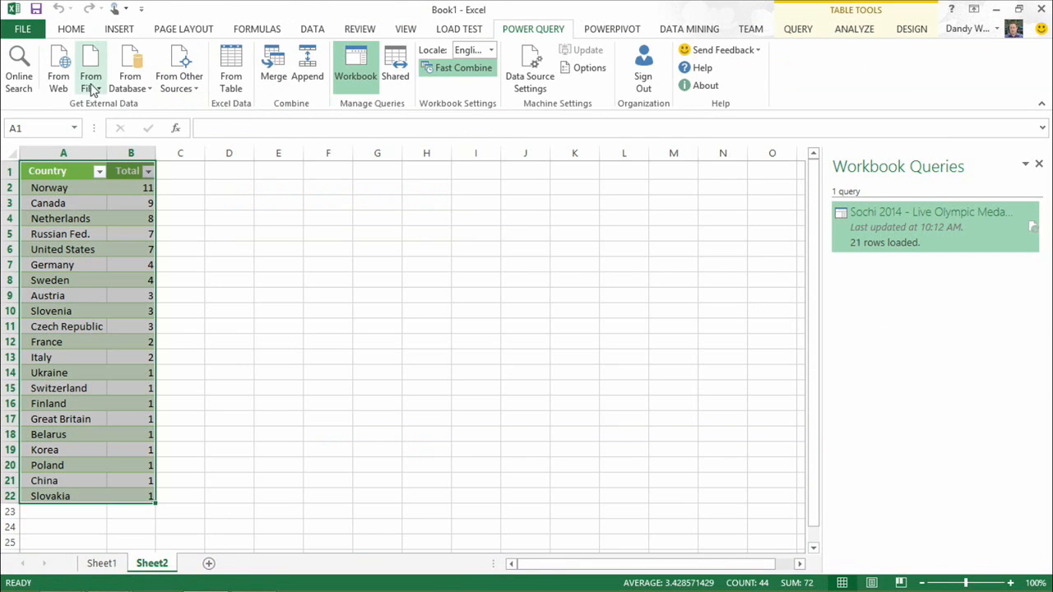
left_click(71, 80)
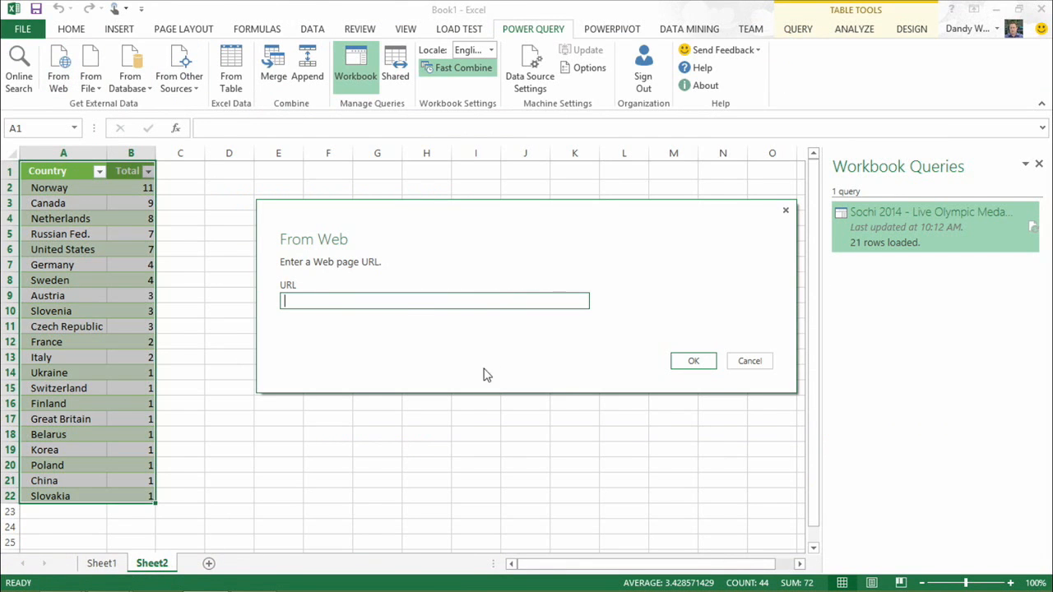
key("ctrl+v")
left_click(696, 365)
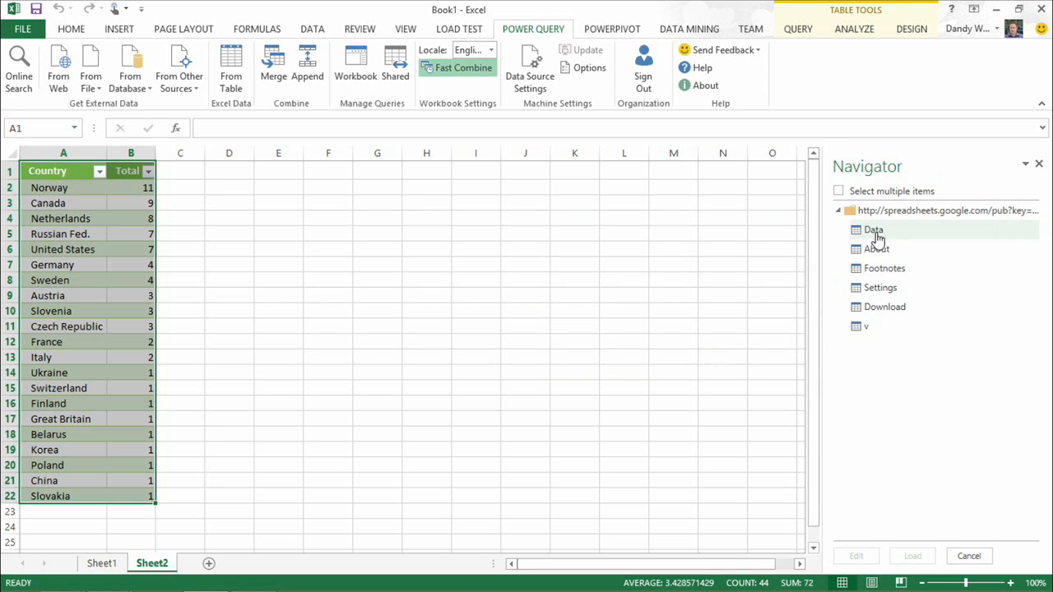
Step: Preview the Data table of the web source and open it in the Query Editor
mouse_move(875, 235)
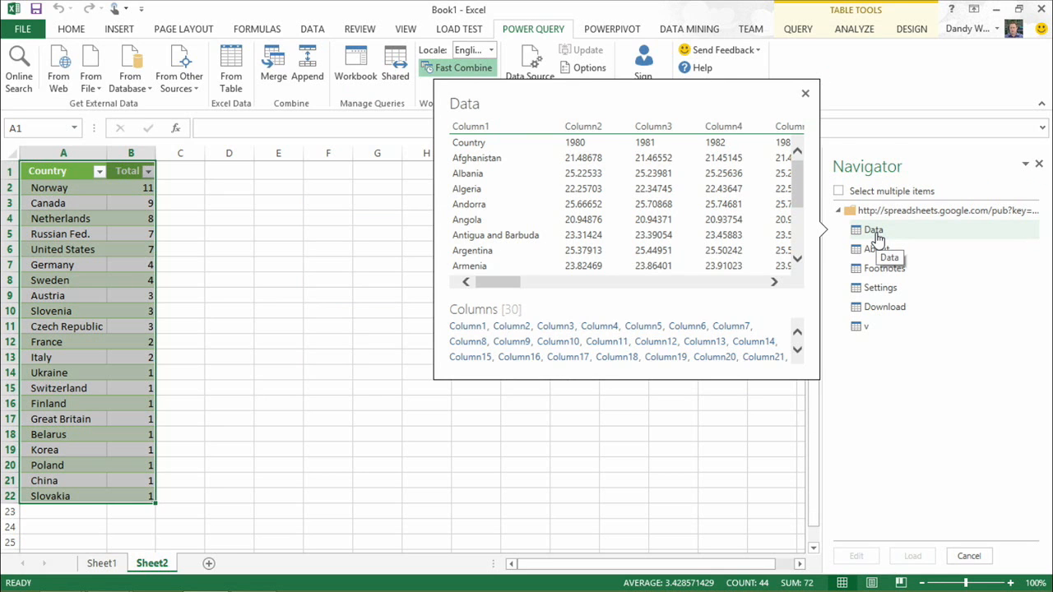
mouse_move(879, 274)
double_click(875, 233)
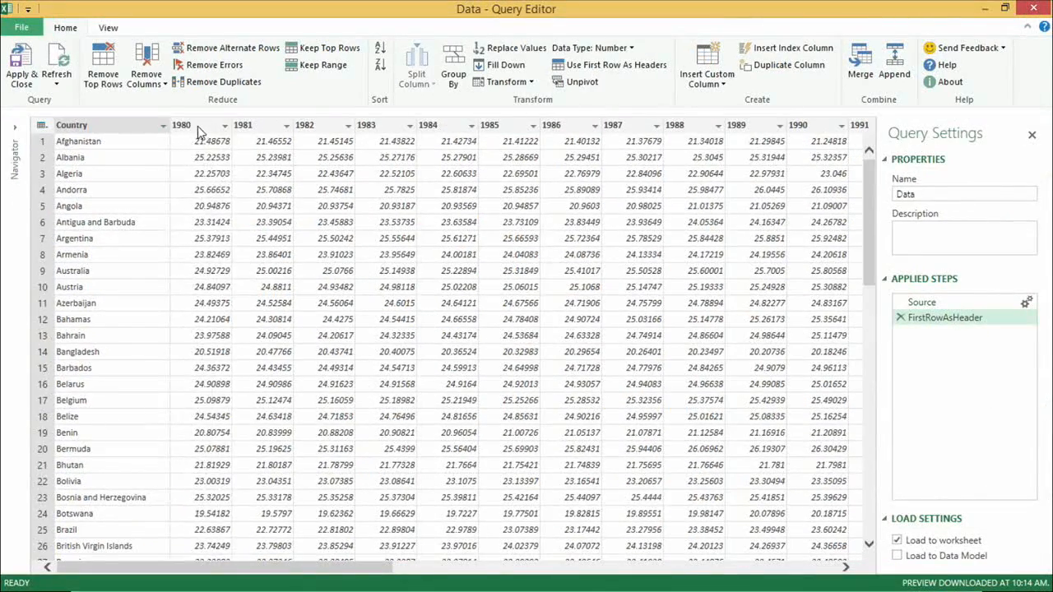
Step: Unpivot all year columns from 1980 through 2008 into attribute and value rows
left_click(395, 157)
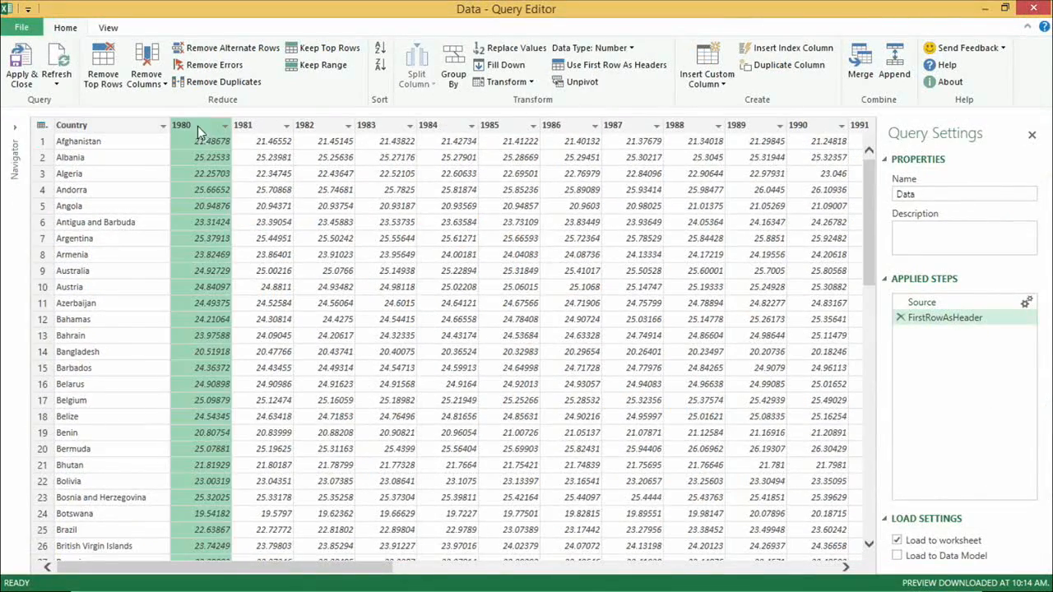
left_click_drag(329, 567, 778, 567)
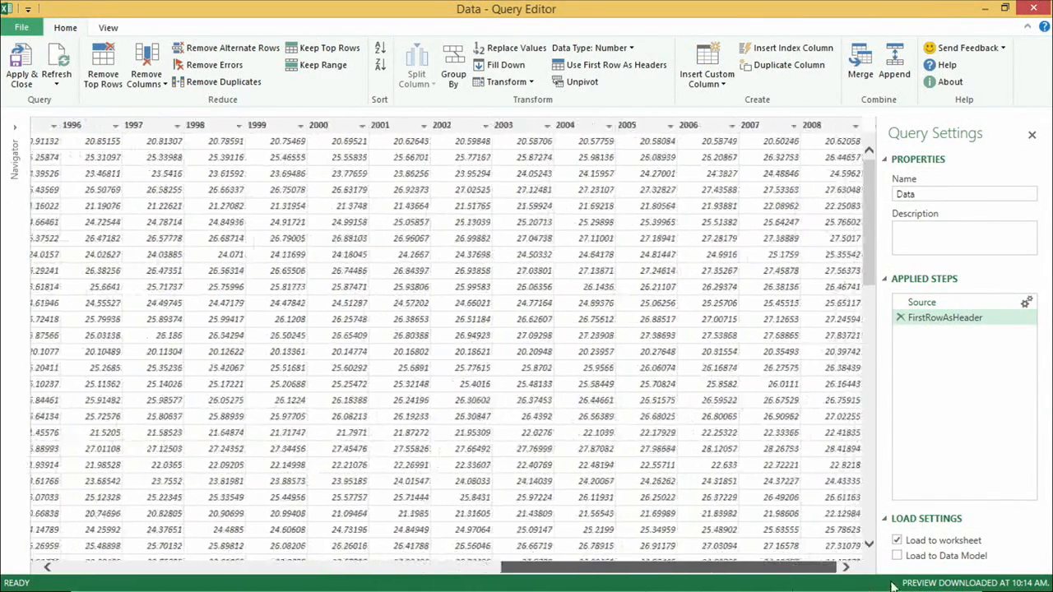
left_click(823, 124, "shift")
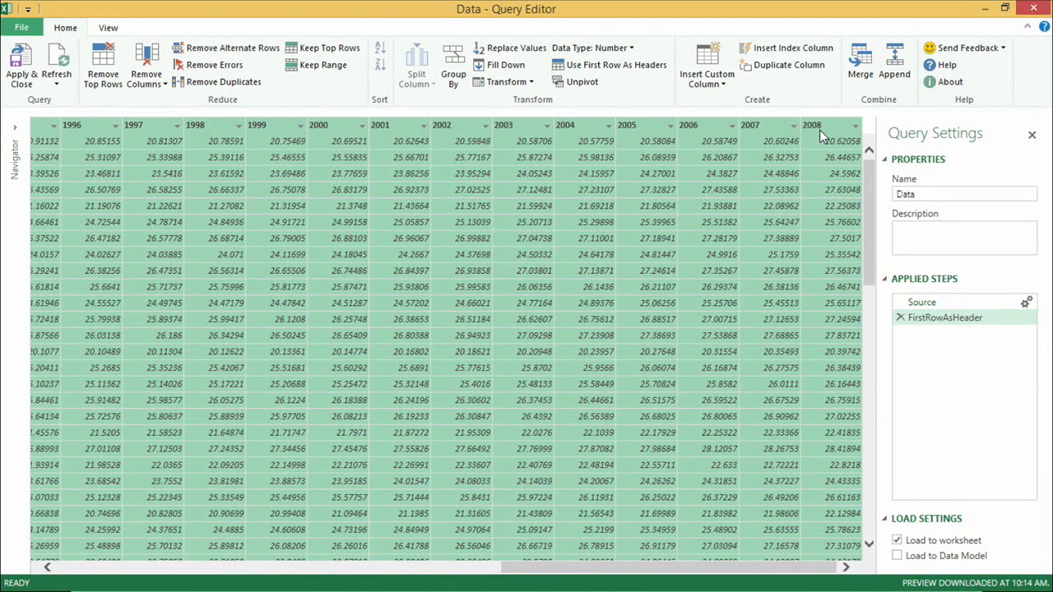
left_click(581, 82)
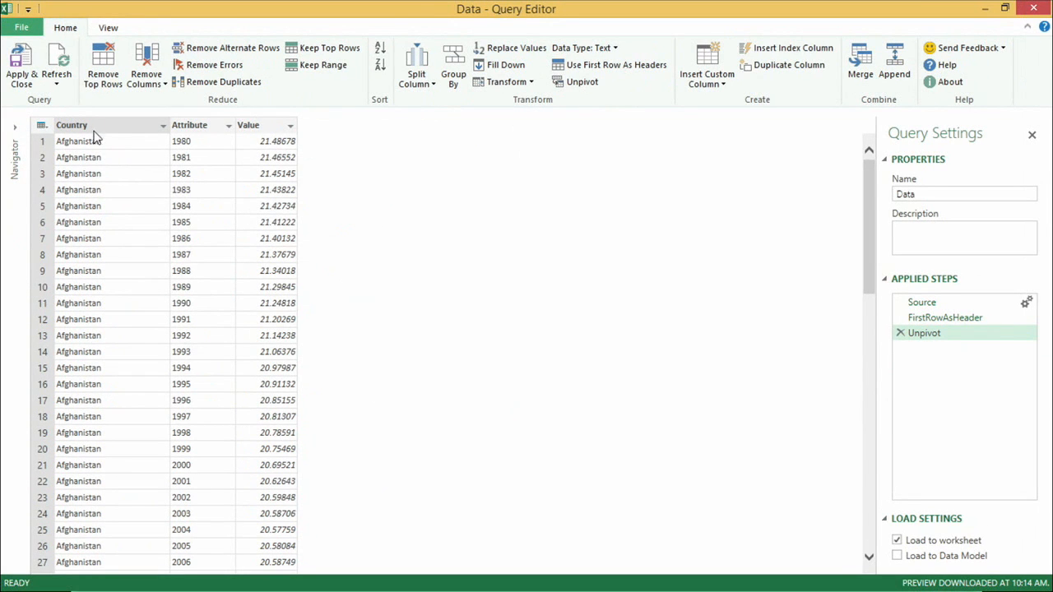
Step: Rename the Attribute column to Year and the Value column to BMI
left_click(201, 126)
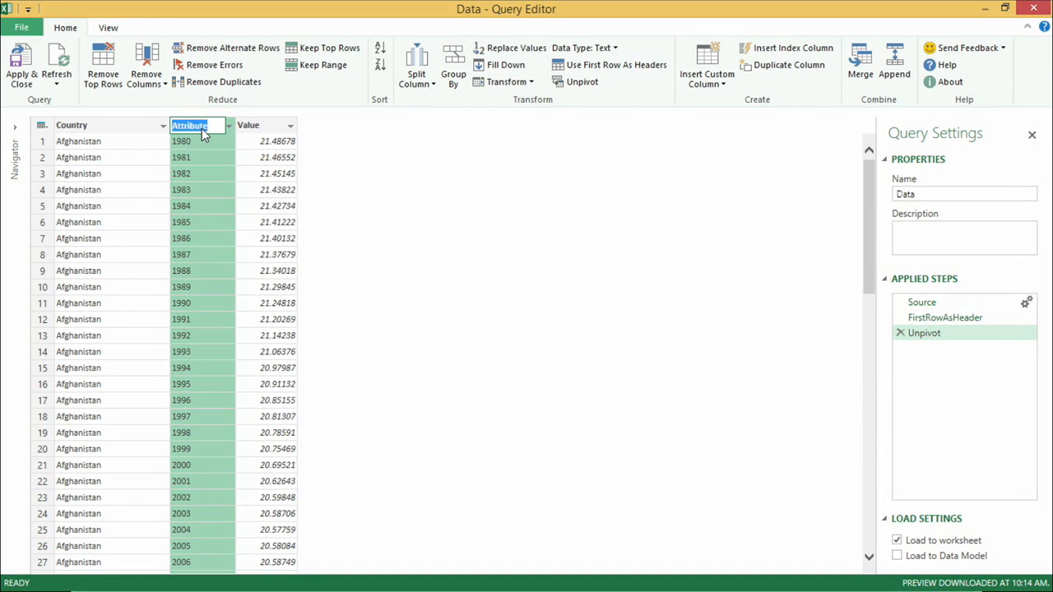
type("Year")
key("Return")
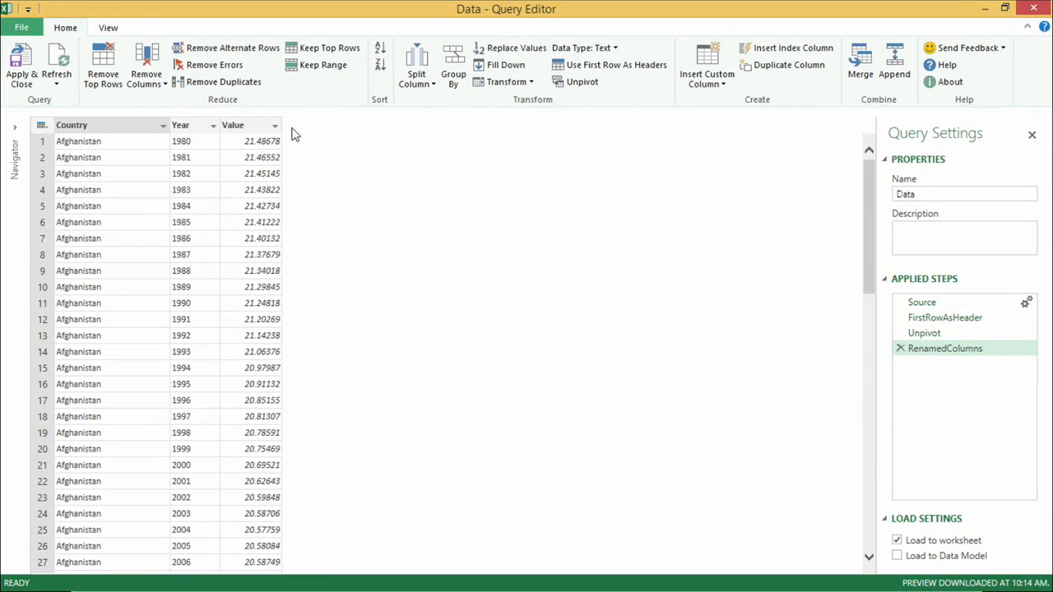
left_click(241, 125)
double_click(241, 126)
type("BMI")
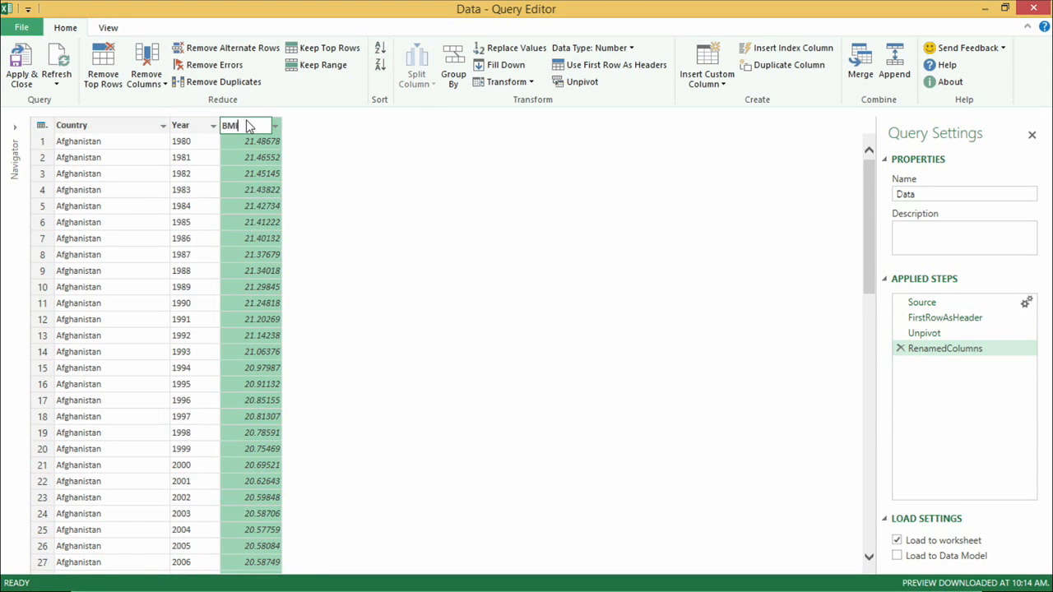
key("Return")
Step: Change the data type of the Year and BMI columns to Number
left_click(195, 126)
left_click(251, 126, "ctrl")
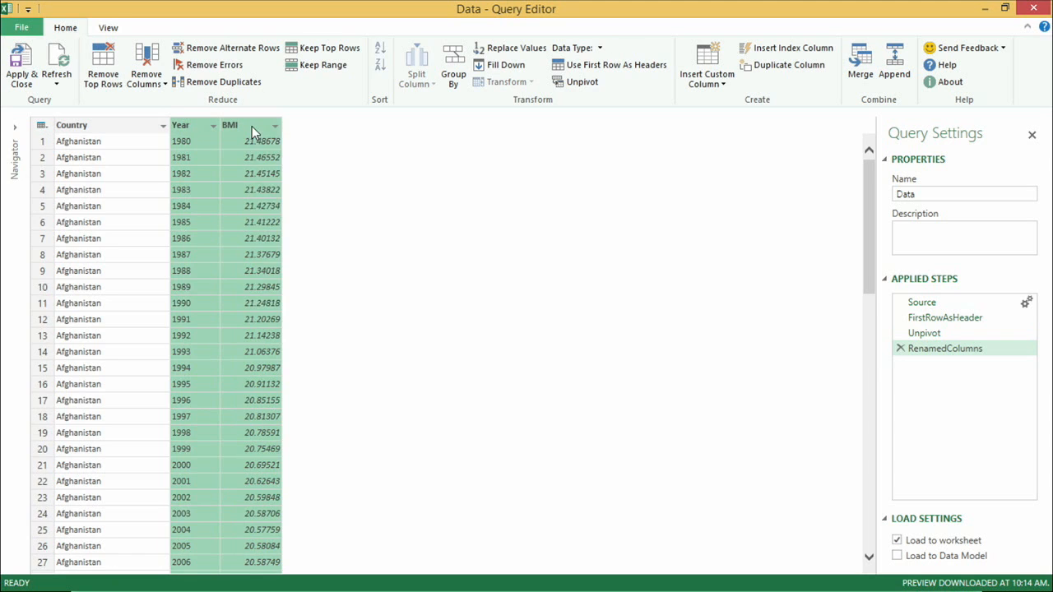
right_click(252, 126)
mouse_move(319, 247)
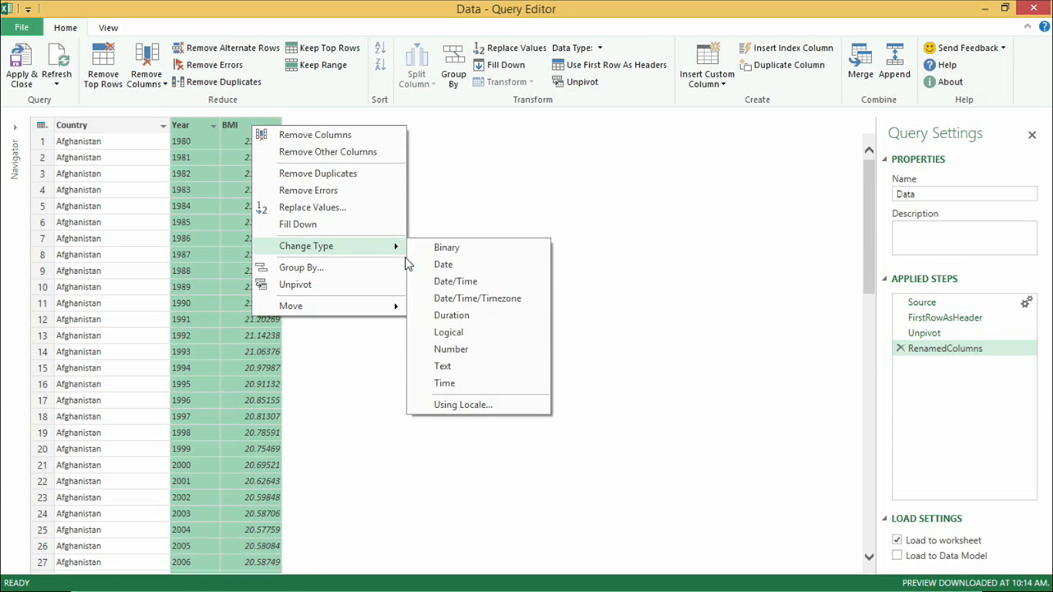
left_click(451, 349)
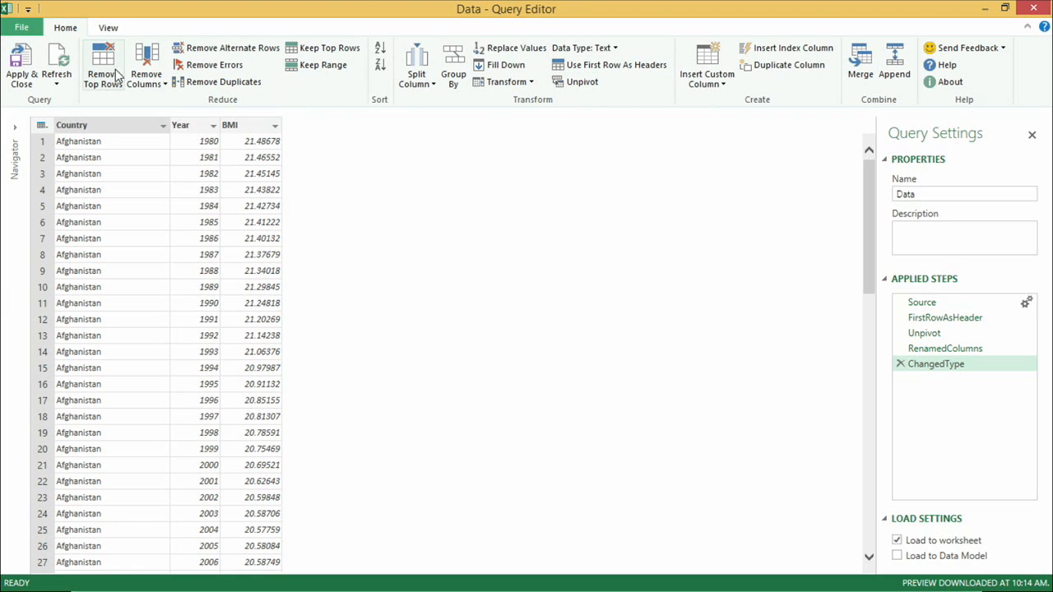
right_click(188, 129)
mouse_move(312, 298)
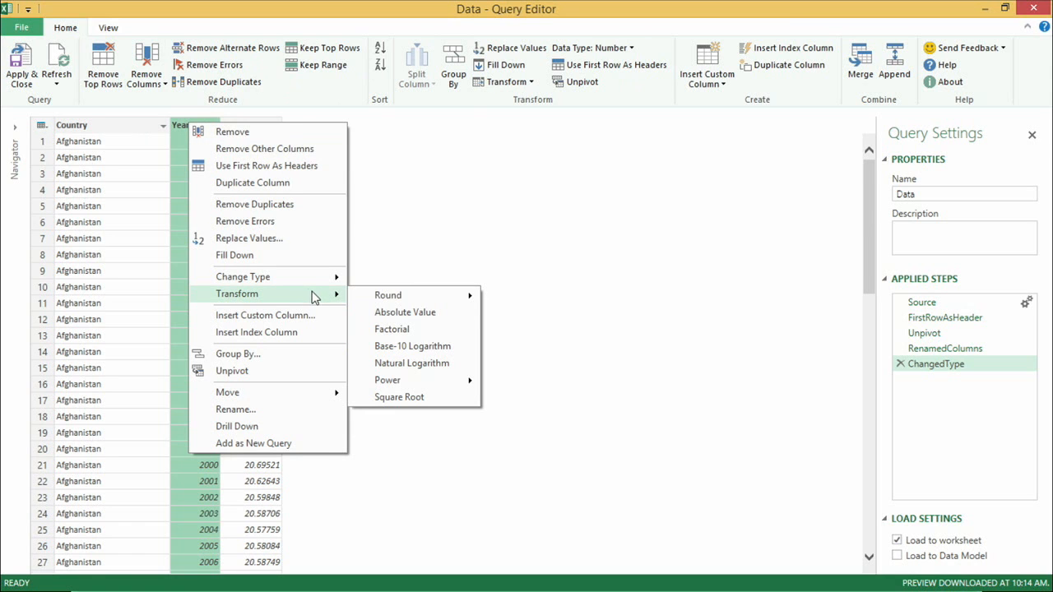
left_click(404, 259)
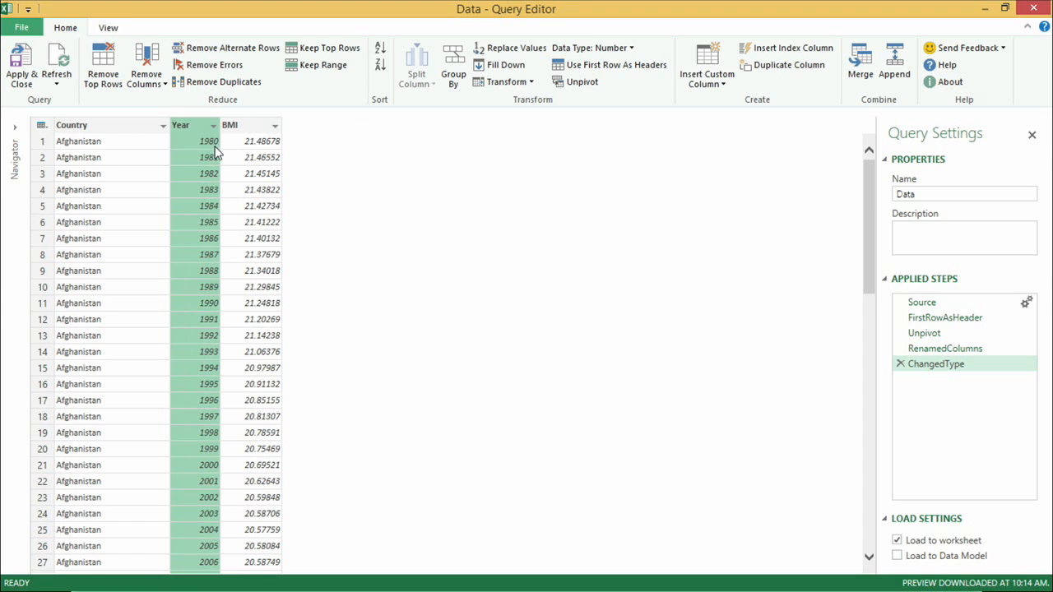
Step: Rename the query as BMI and apply it to load the data into the worksheet
left_click(905, 195)
type("BMI")
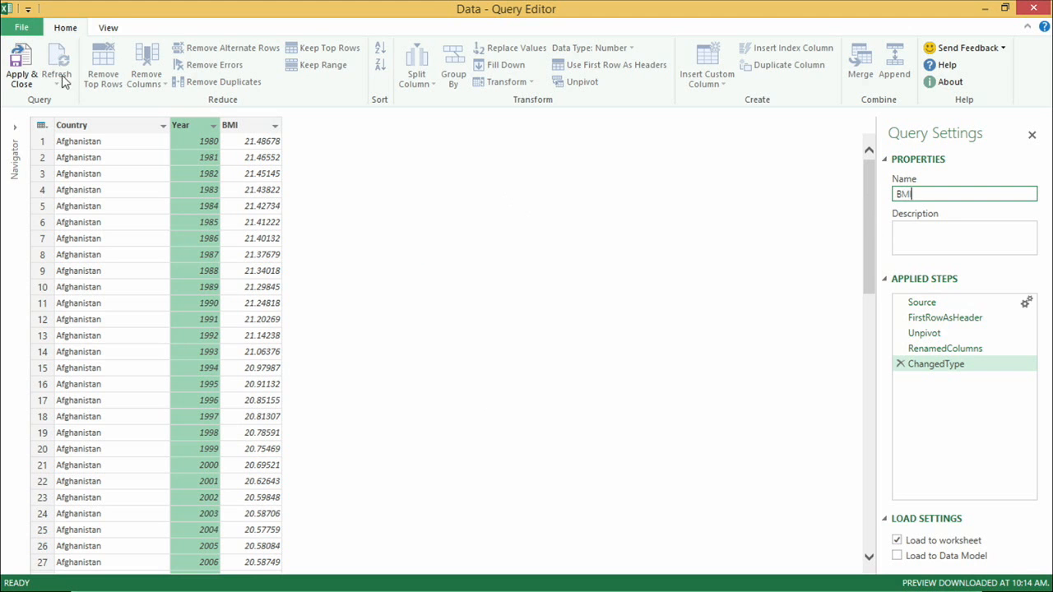
left_click(21, 69)
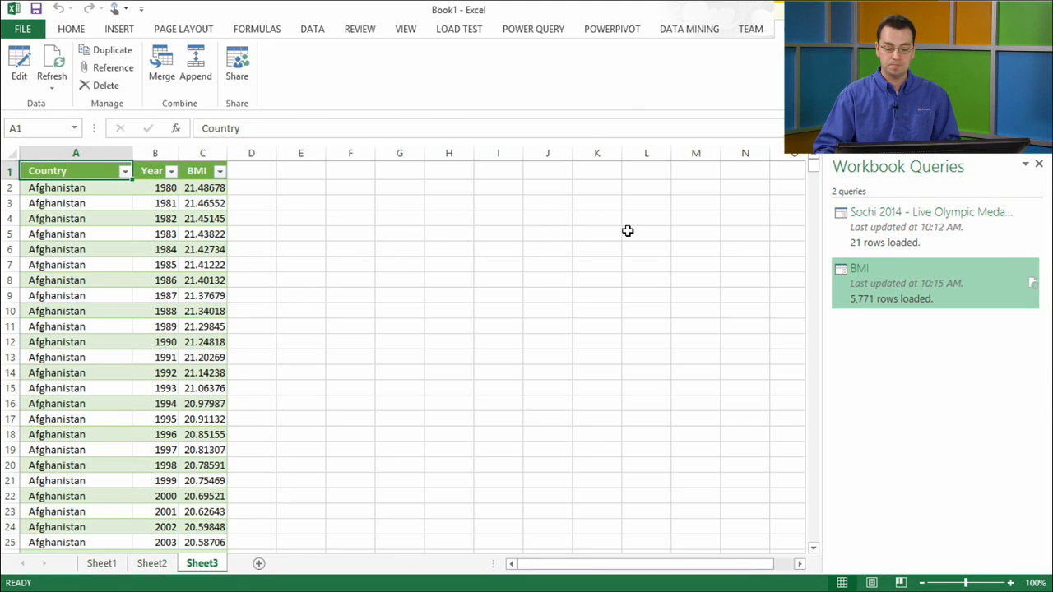
Step: Run a Power Query online search across all sources for Sochi 2014
left_click(539, 32)
left_click(19, 66)
left_click(901, 186)
type("Sochi 2014")
key("Return")
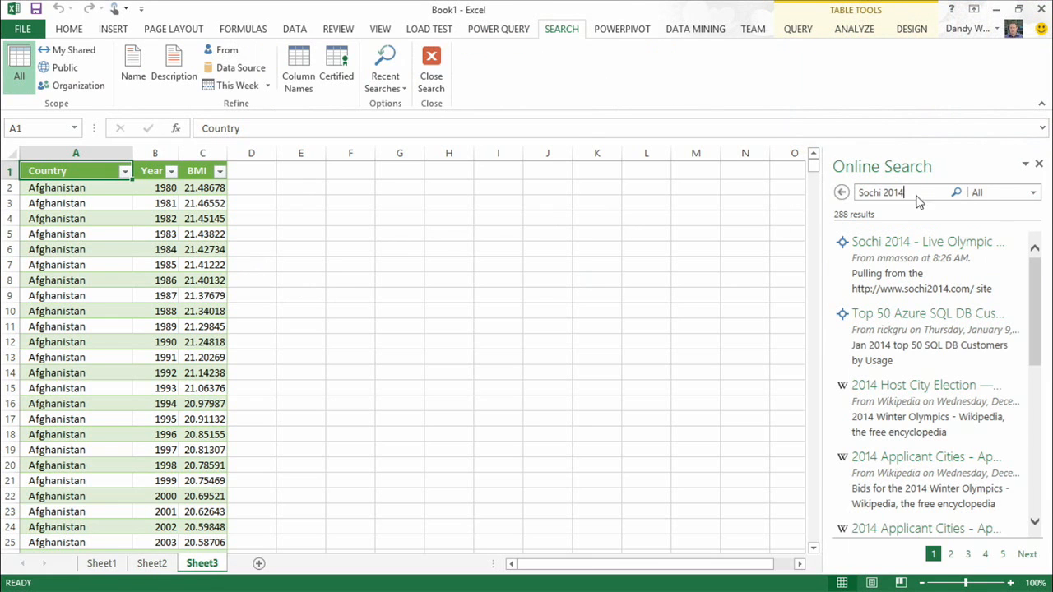
Step: Search the organization's shared queries for GDP and open the Income - GDP Per Capita query for editing
left_click_drag(917, 196, 706, 162)
type("GDP")
left_click(1008, 195)
left_click(1000, 253)
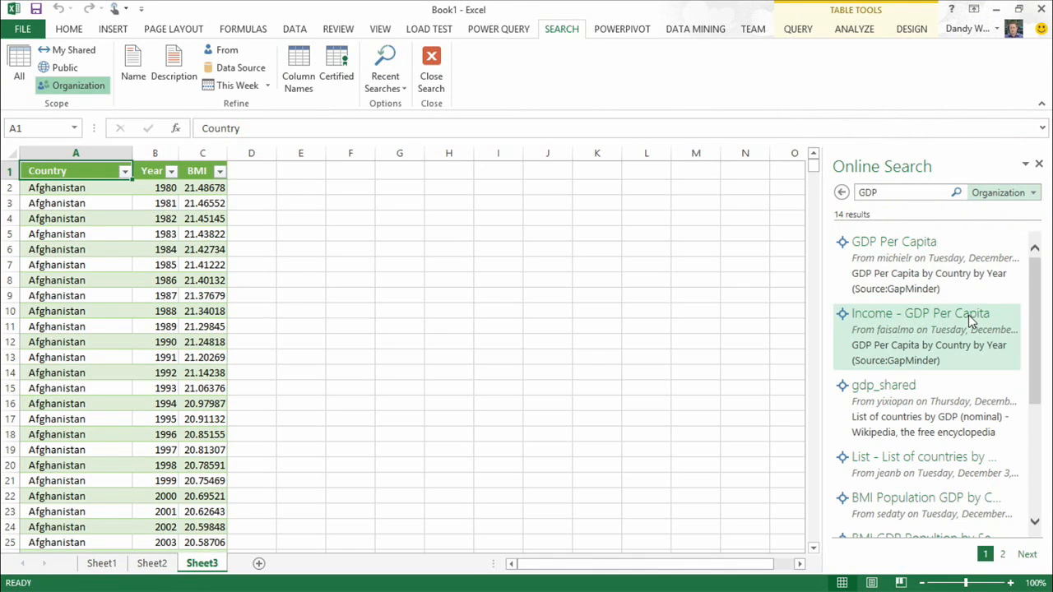
mouse_move(971, 321)
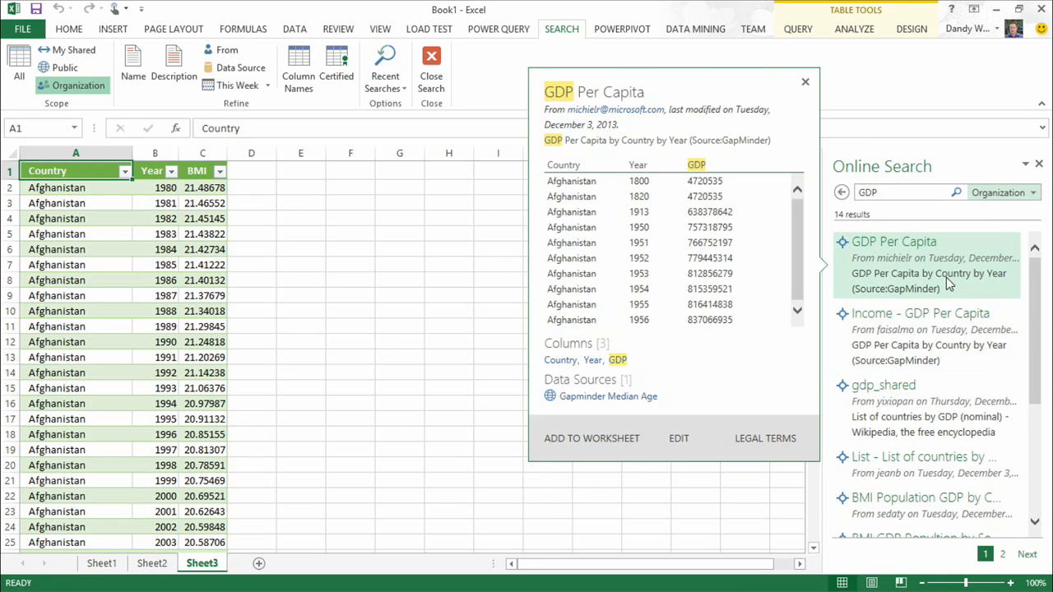
mouse_move(953, 339)
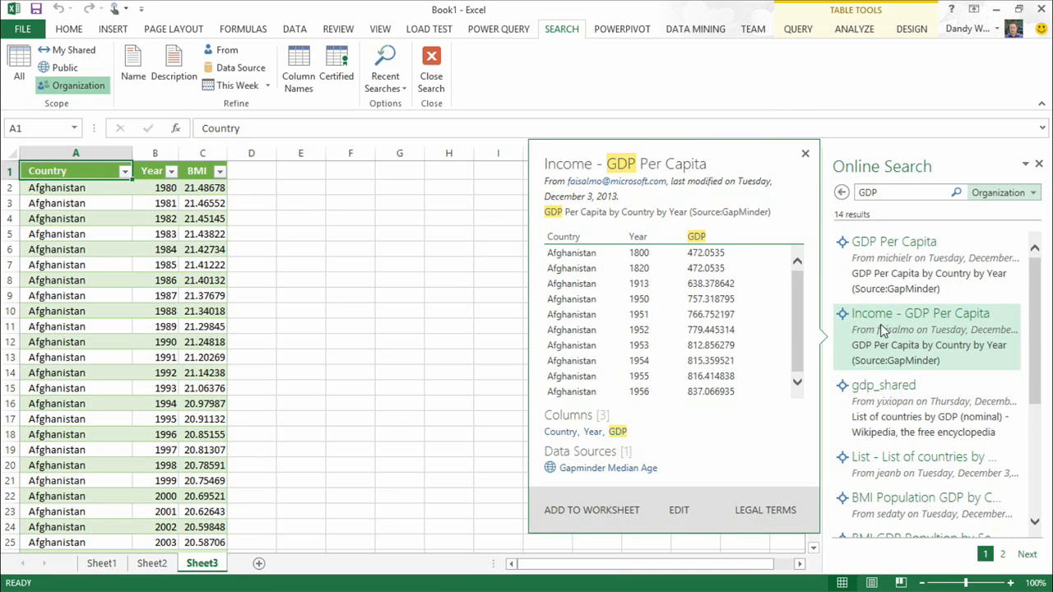
left_click(679, 510)
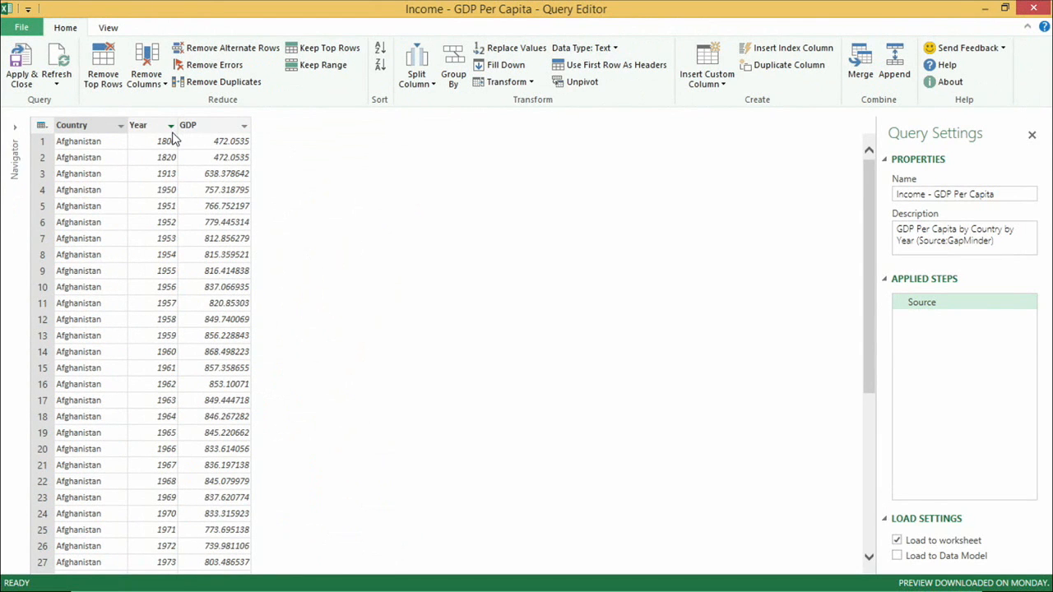
Step: Filter the GDP rows to years greater than or equal to 1980
left_click(171, 126)
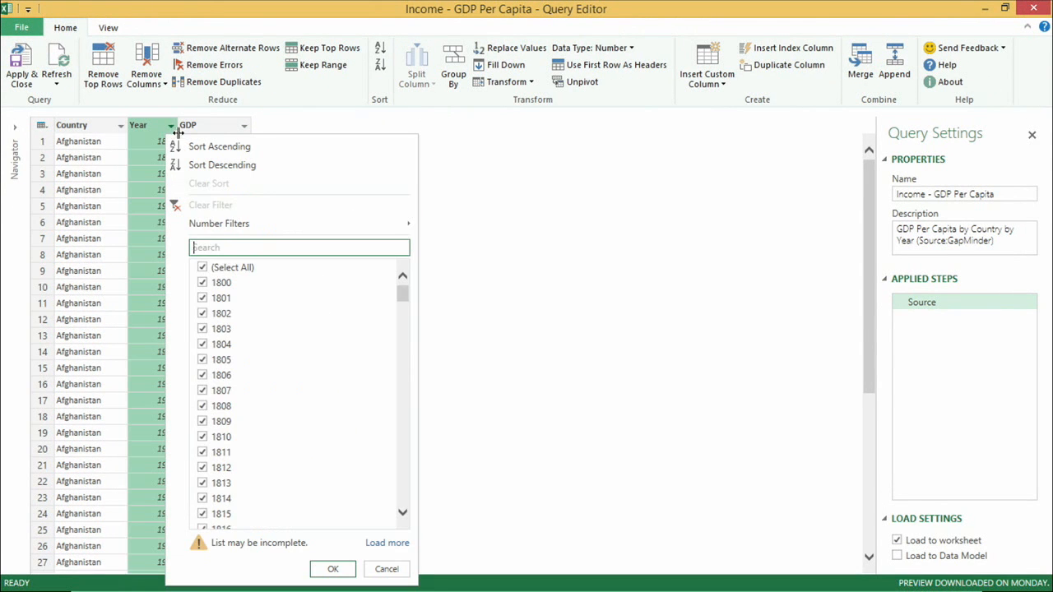
mouse_move(234, 222)
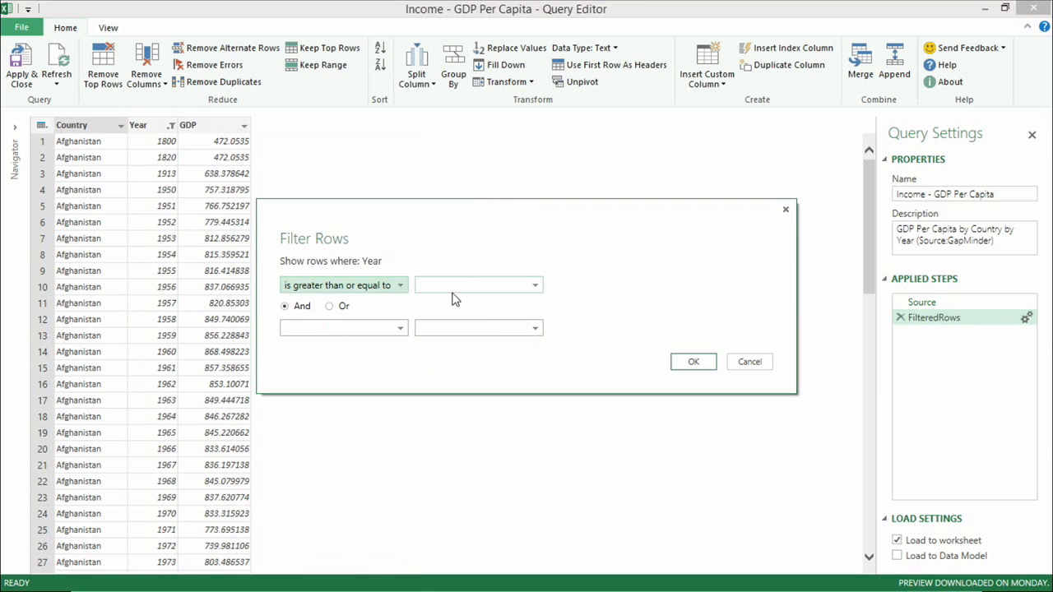
left_click(456, 285)
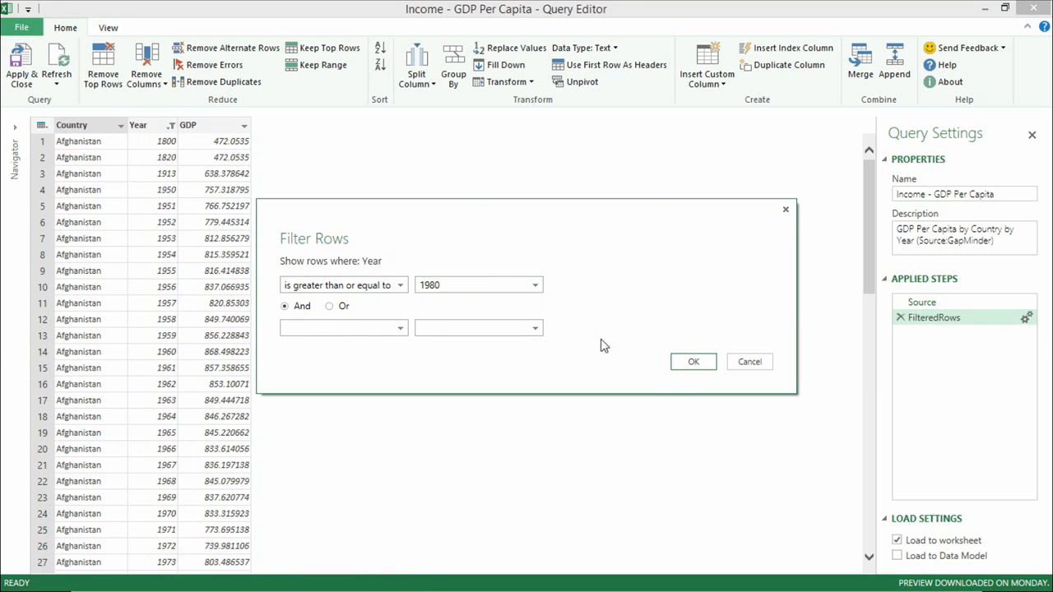
left_click(695, 362)
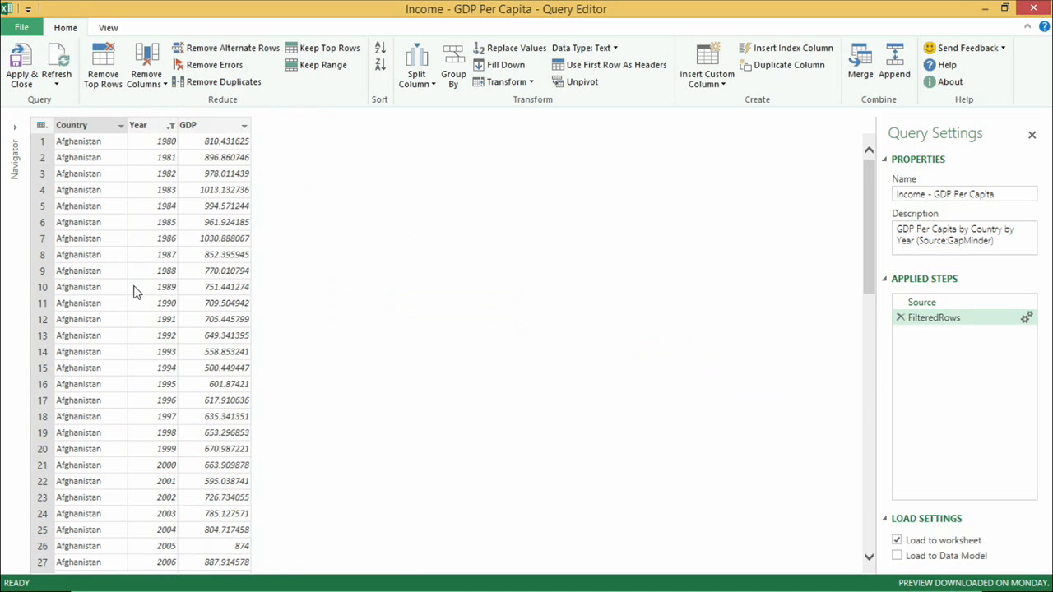
Step: Rename the Income - GDP Per Capita query as GDP and load it into the worksheet
left_click(1009, 195)
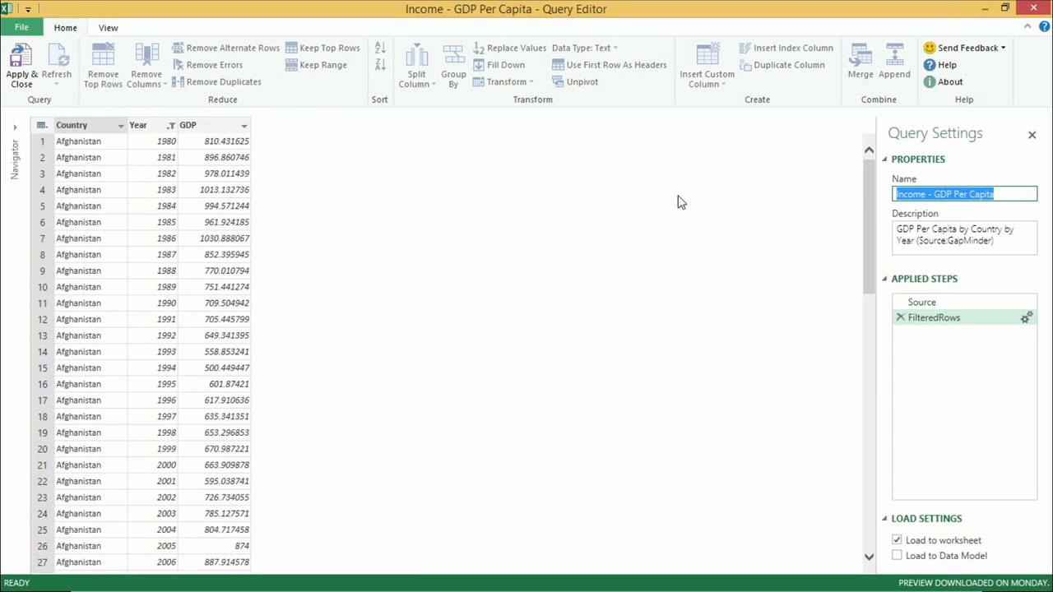
type("GDP")
left_click(21, 66)
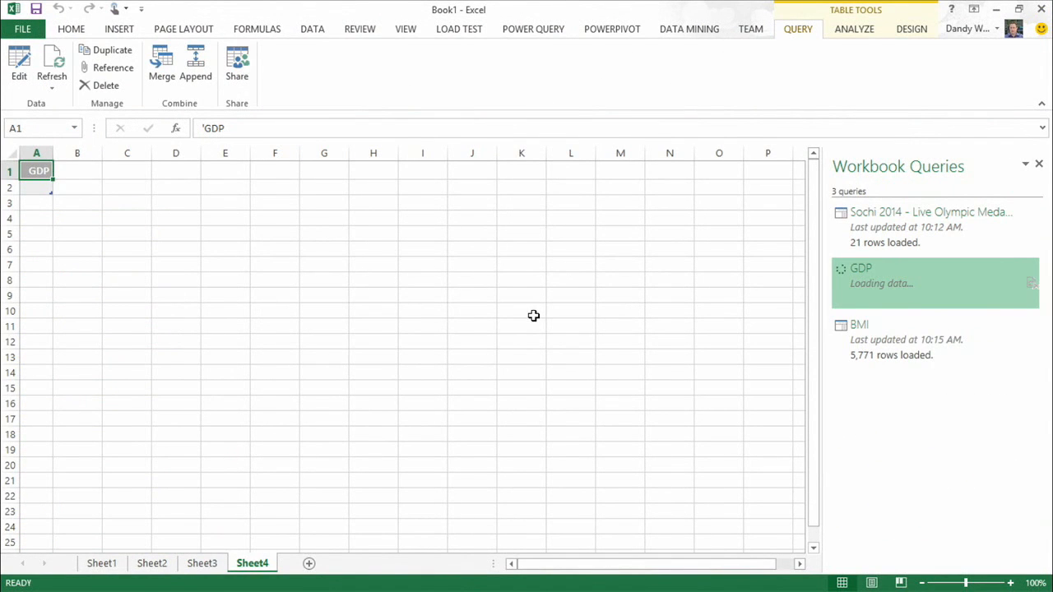
Step: Search the organization's shared queries for Total Population and open the GapMinder Total Population by Country by Year query for editing
left_click(552, 29)
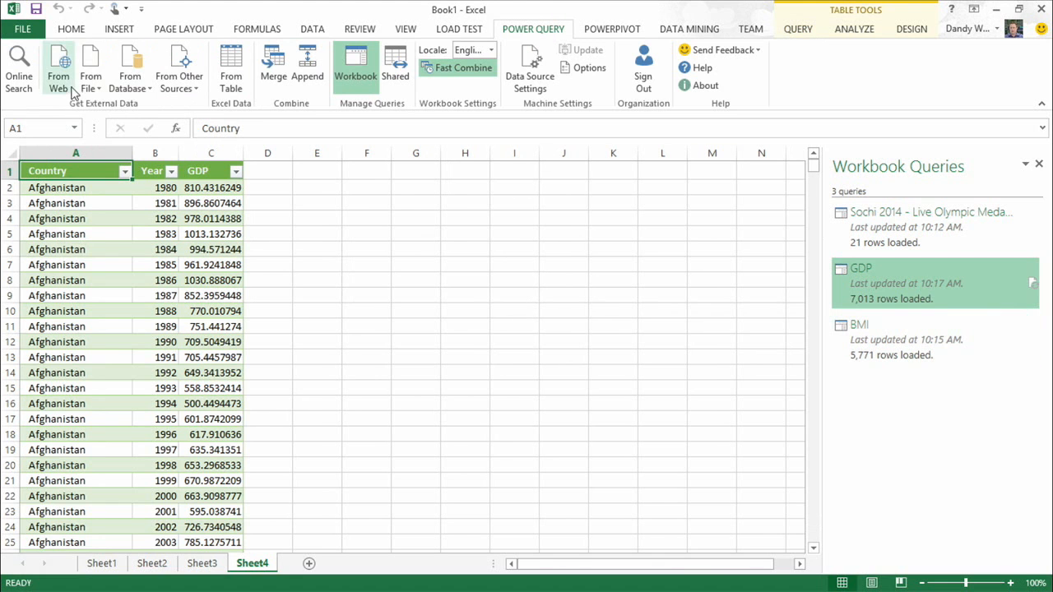
left_click(25, 82)
type("Total Population")
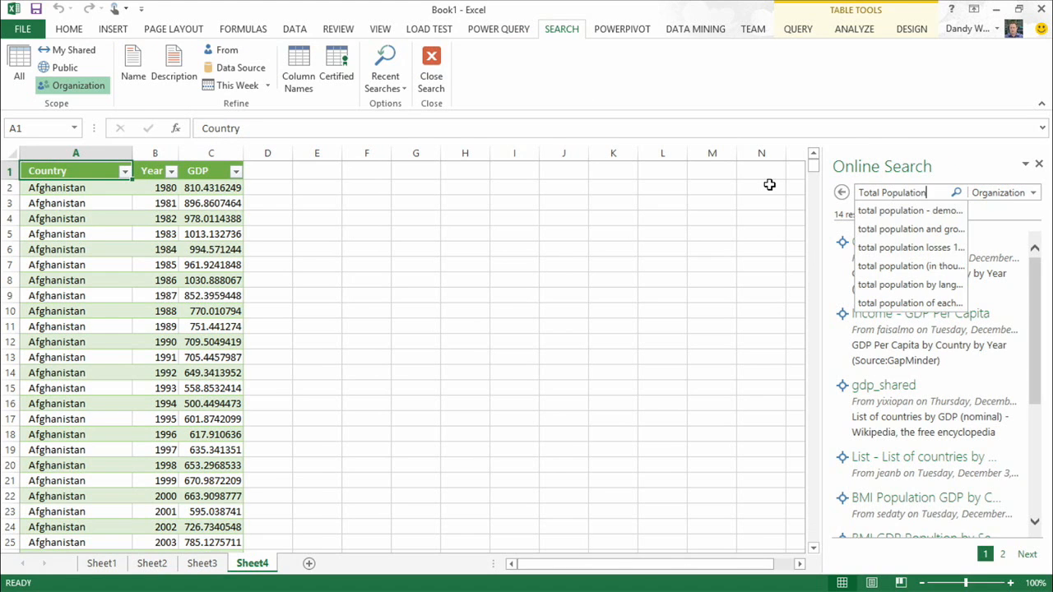
key("Return")
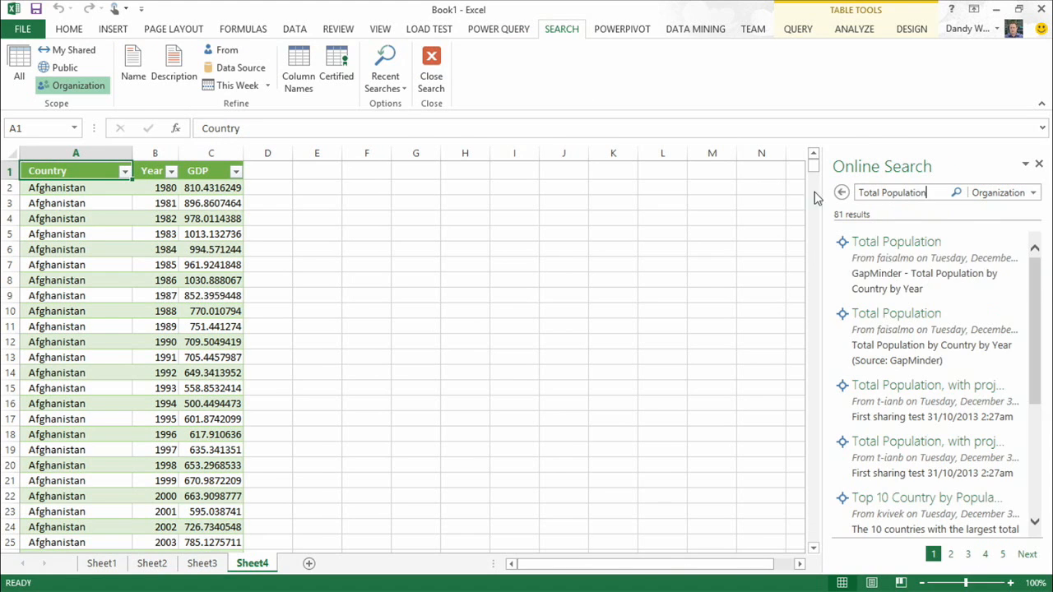
mouse_move(928, 254)
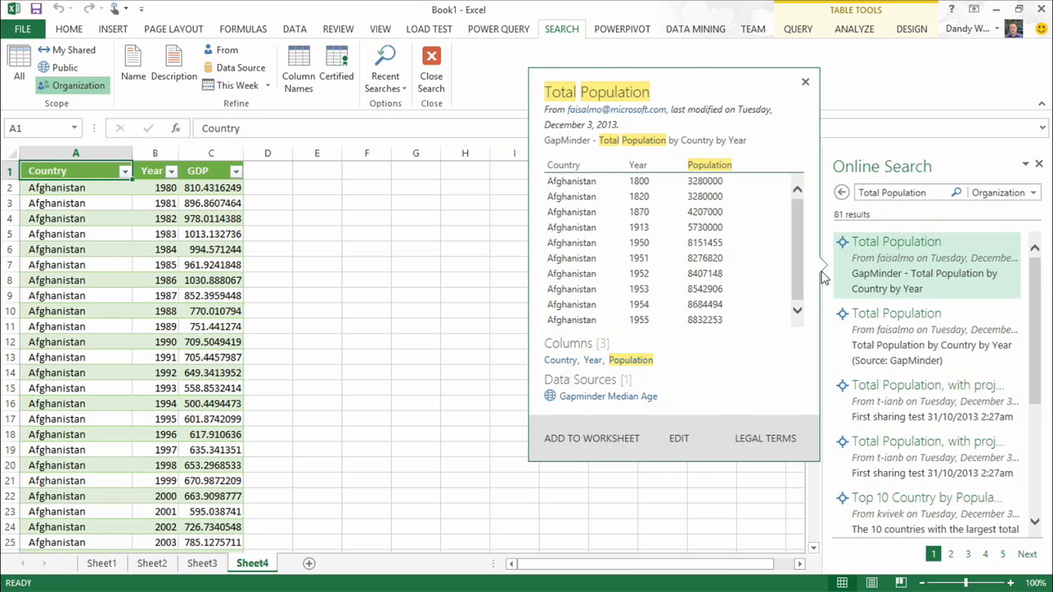
left_click(680, 441)
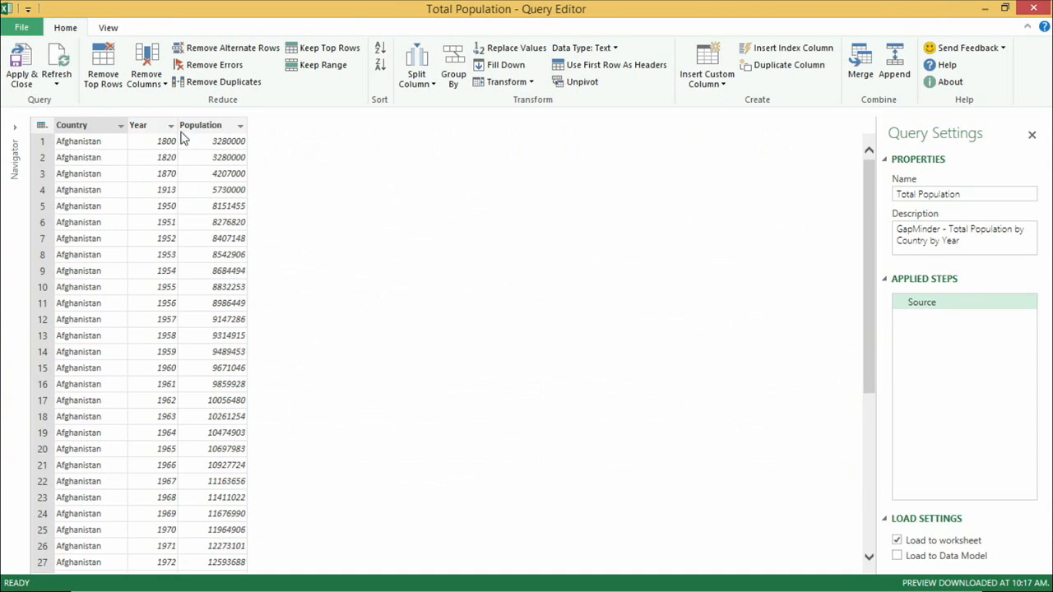
Step: Filter the Total Population rows to years greater than or equal to 1980
left_click(170, 126)
mouse_move(271, 223)
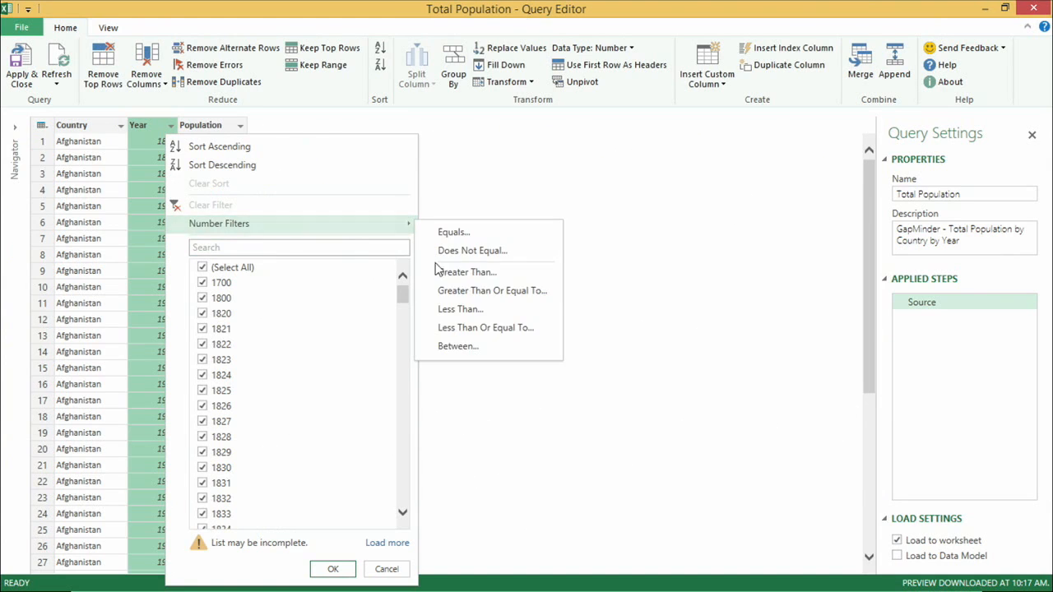
left_click(510, 292)
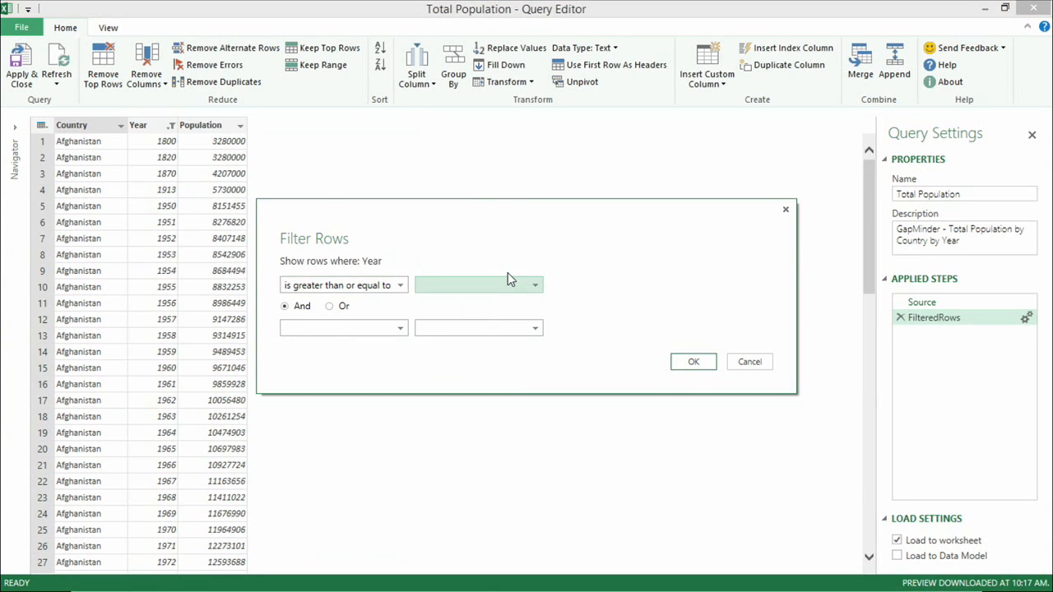
left_click(447, 285)
type("1980")
left_click(693, 362)
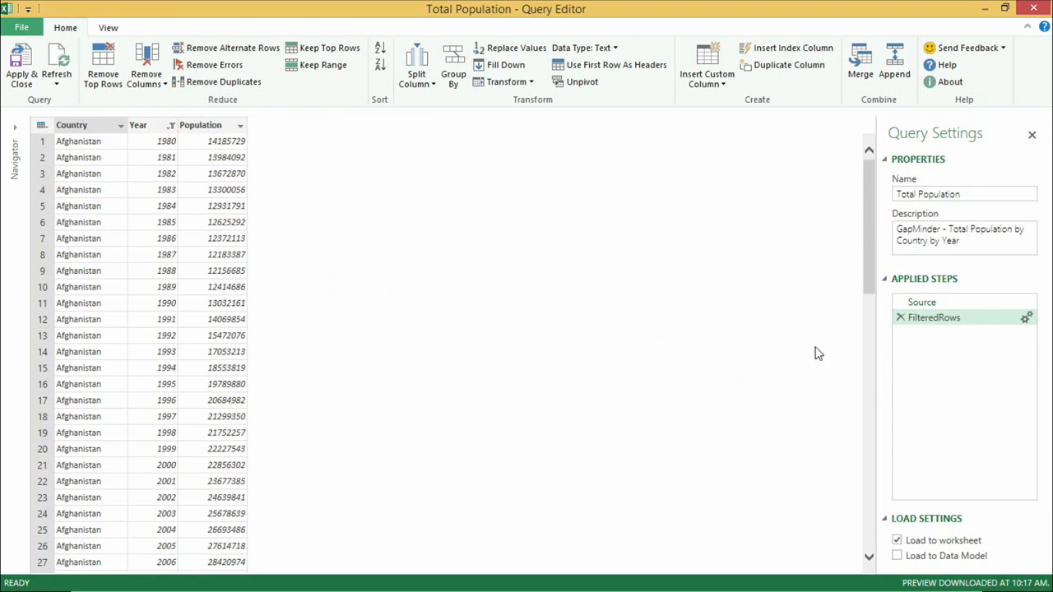
Step: Rename the Total Population query as Population and load it into the worksheet
left_click(971, 196)
type("Pop")
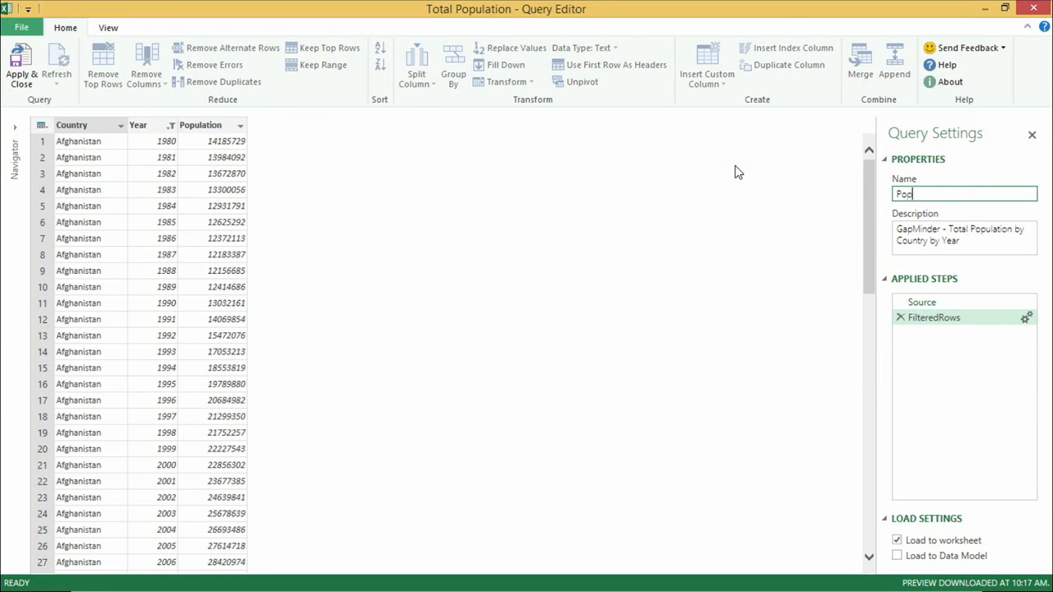
type("ulation")
key("Return")
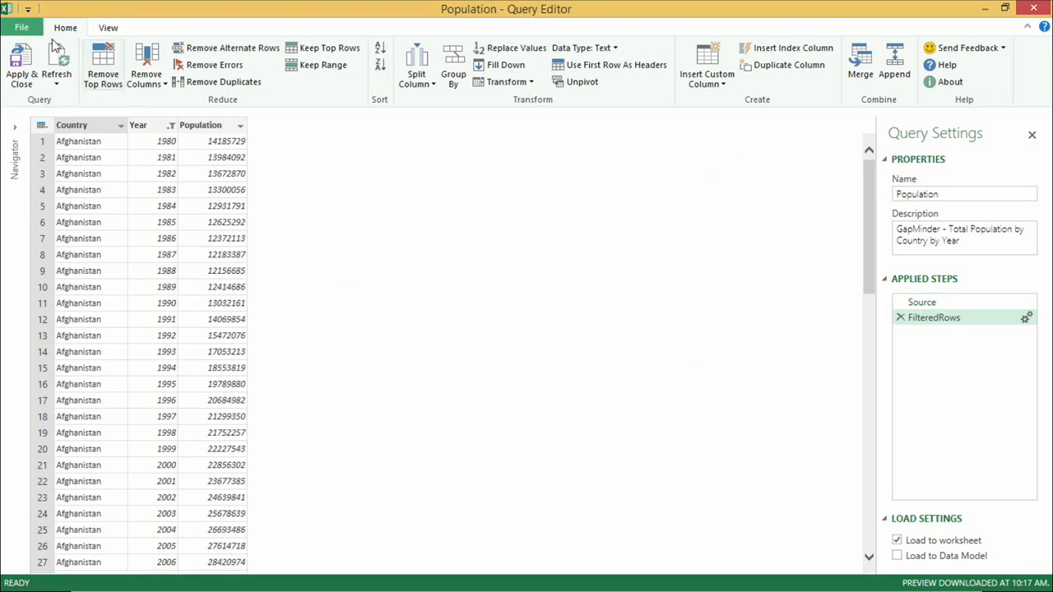
left_click(22, 66)
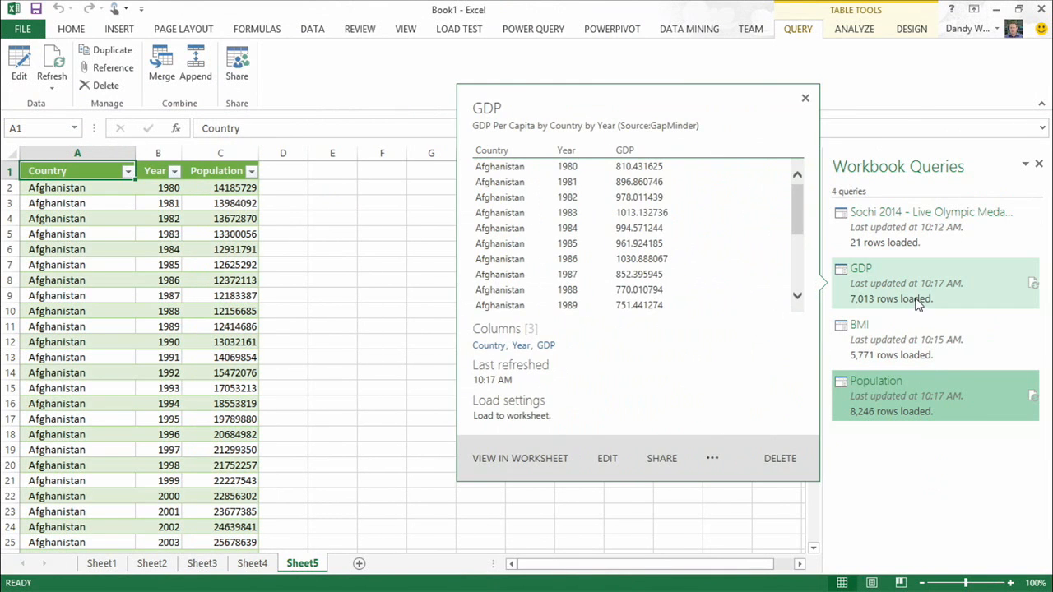
Step: Start a merge from the BMI query with GDP as the second table
left_click(927, 339)
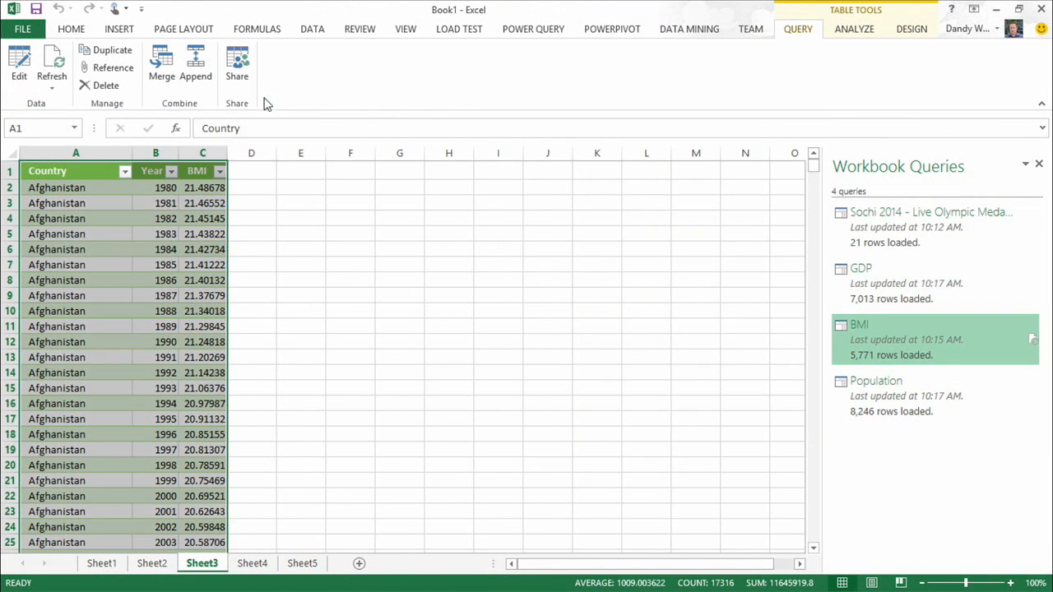
left_click(164, 66)
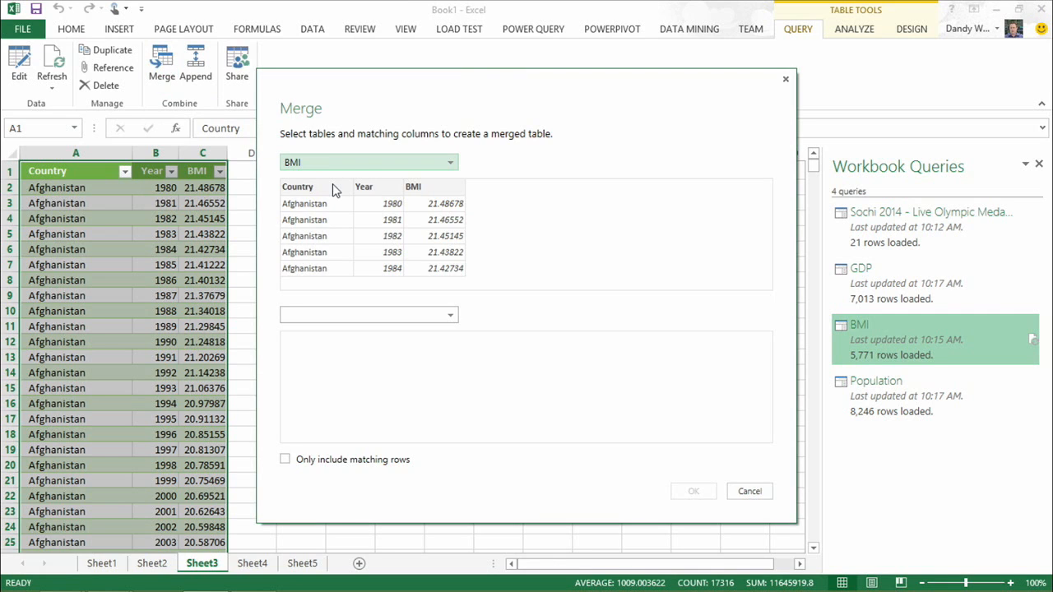
left_click(331, 317)
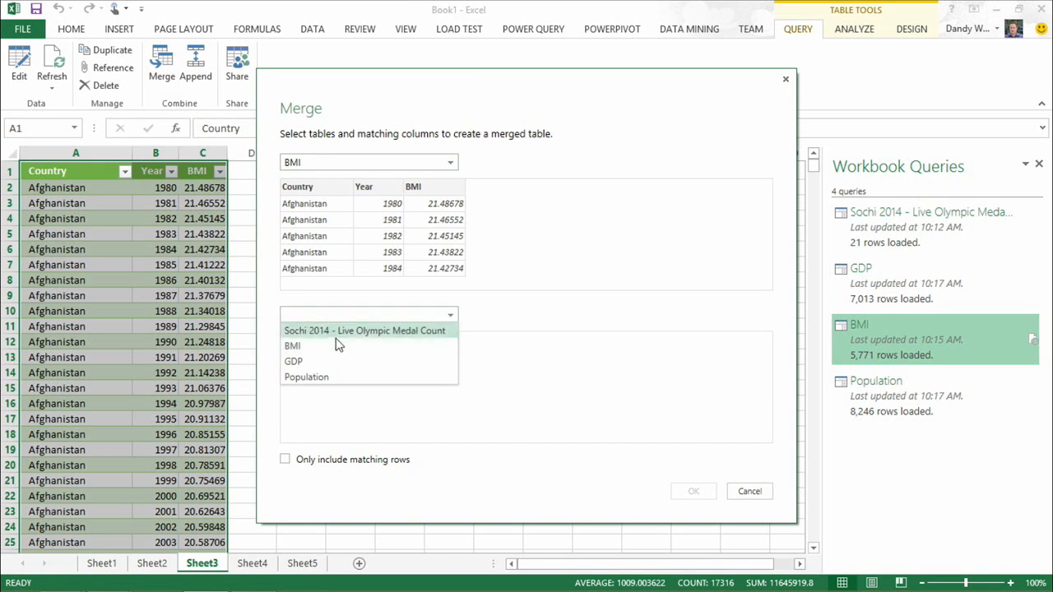
left_click(322, 360)
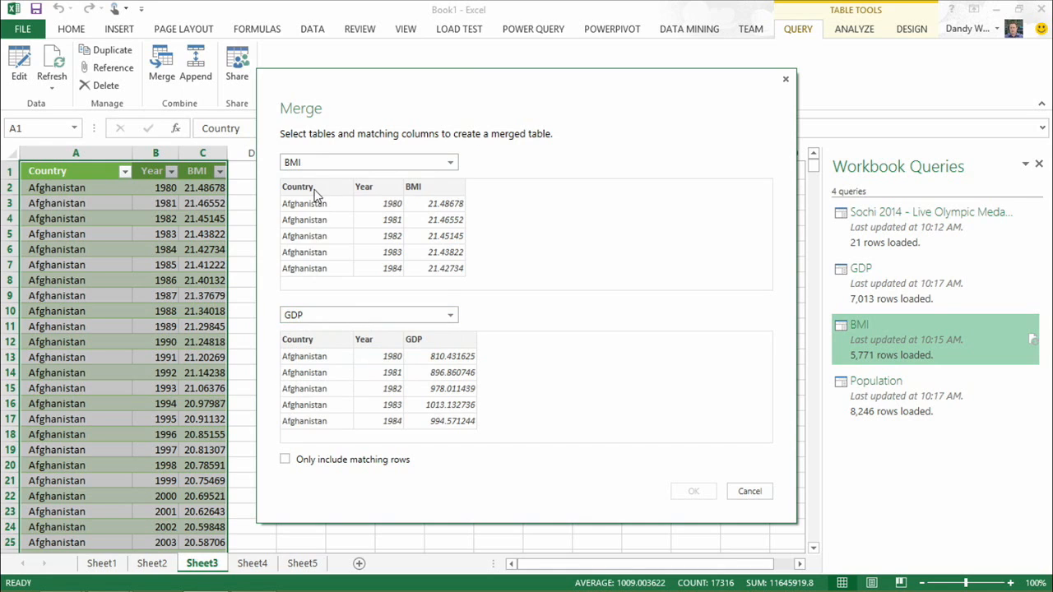
Step: Match BMI and GDP on Country and Year, include only matching rows, and create the merged query
left_click(314, 189)
left_click(371, 189, "ctrl")
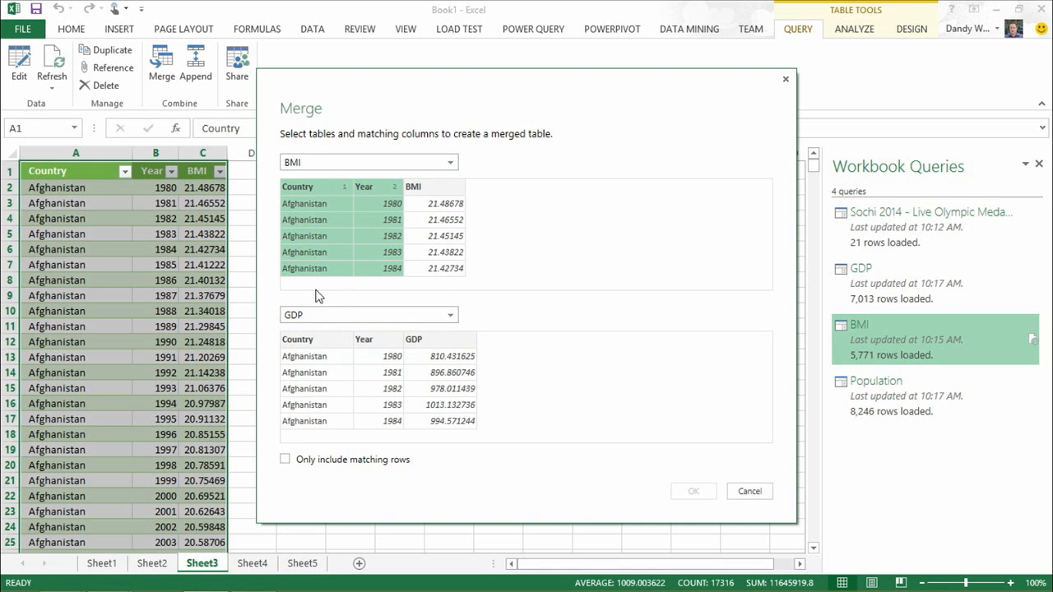
left_click(309, 344)
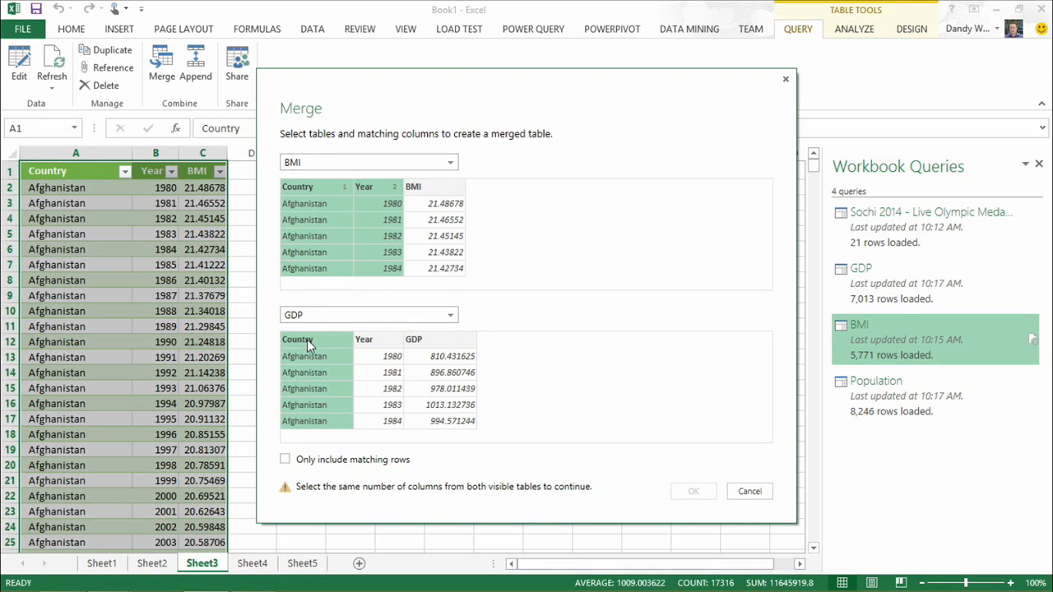
left_click(370, 341, "ctrl")
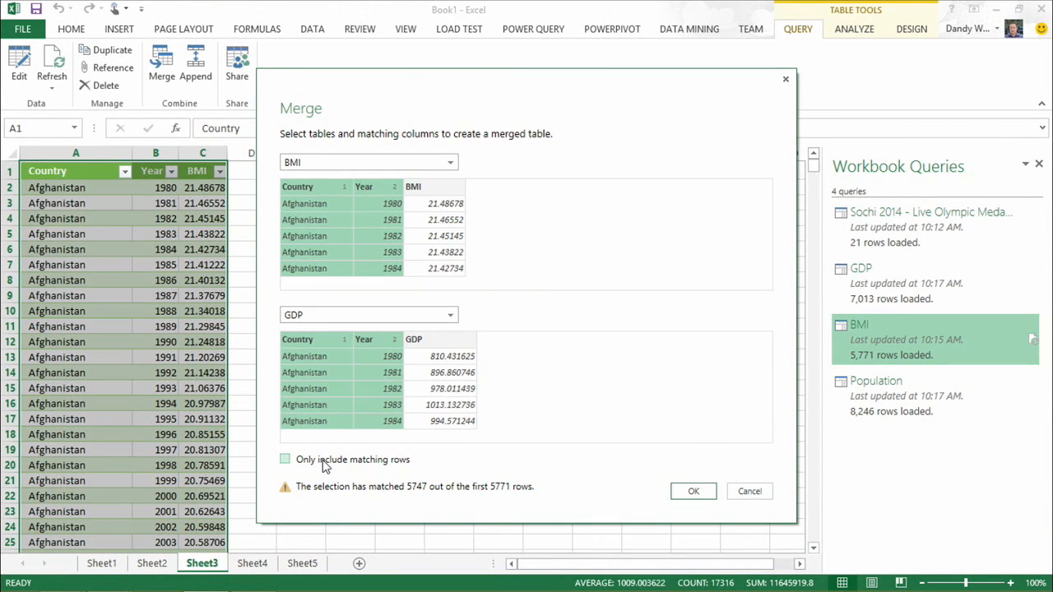
left_click(317, 461)
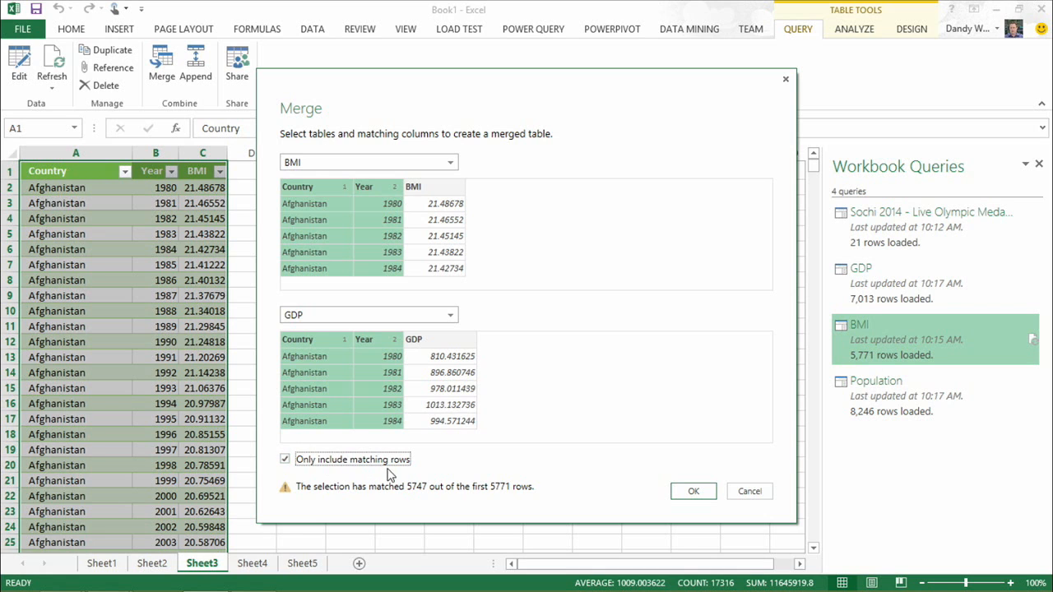
left_click(682, 491)
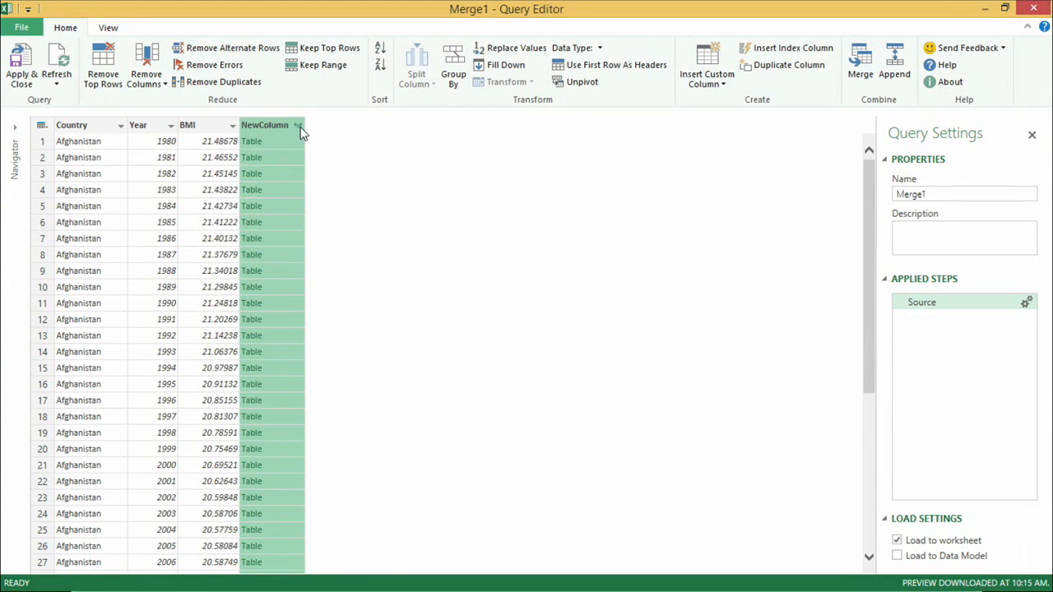
Step: Expand only the GDP field from the merged table column and rename the resulting column as GDP
left_click(596, 183)
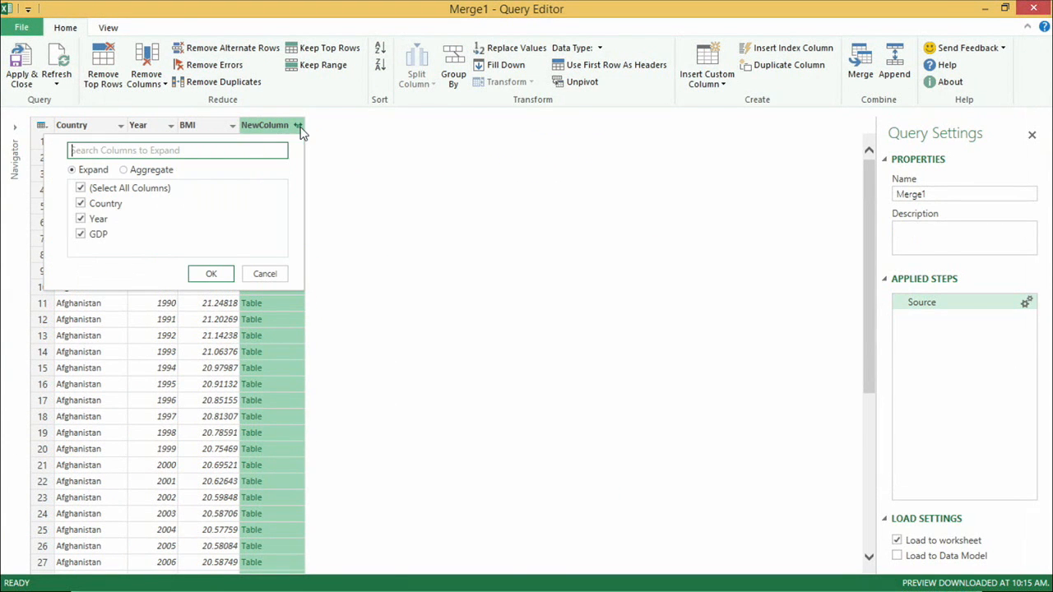
left_click(100, 234)
left_click(103, 191)
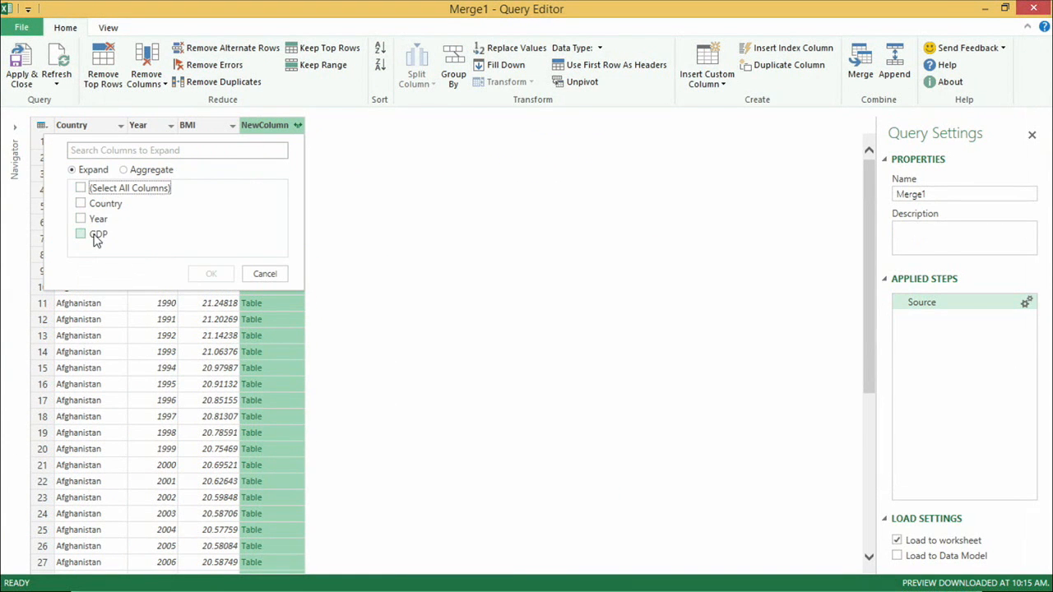
left_click(97, 237)
left_click(212, 274)
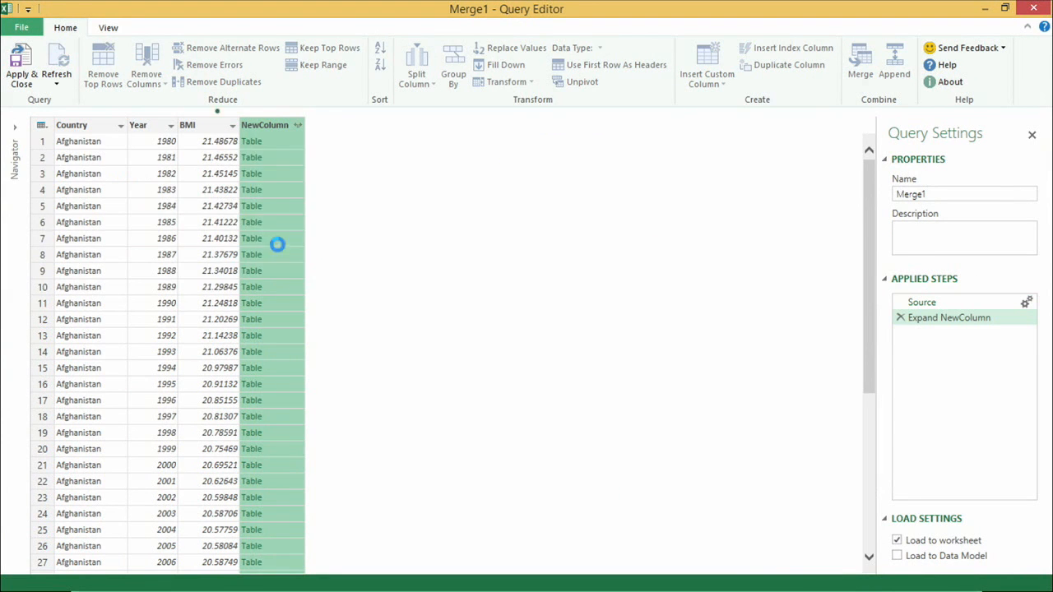
double_click(280, 126)
type("GDP")
key("Return")
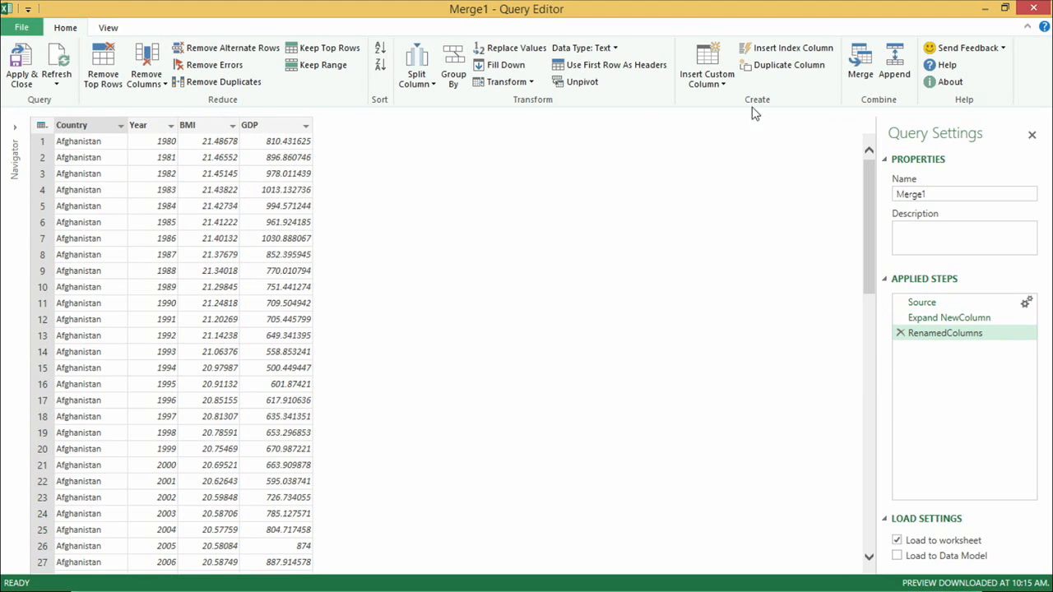
Step: Merge the current query with the Population query, matching on Country and Year
left_click(860, 75)
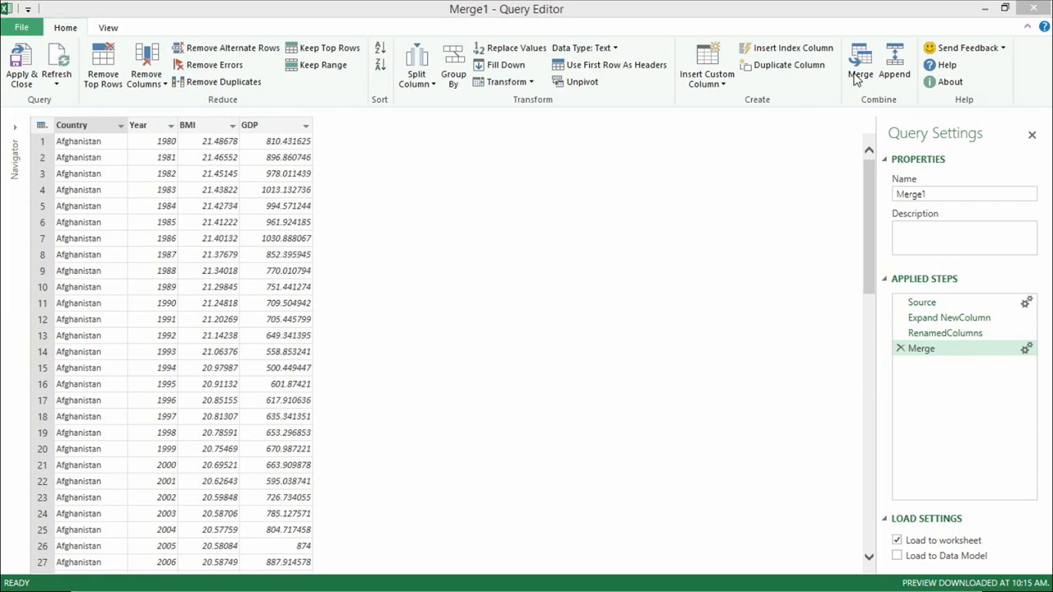
left_click(453, 293)
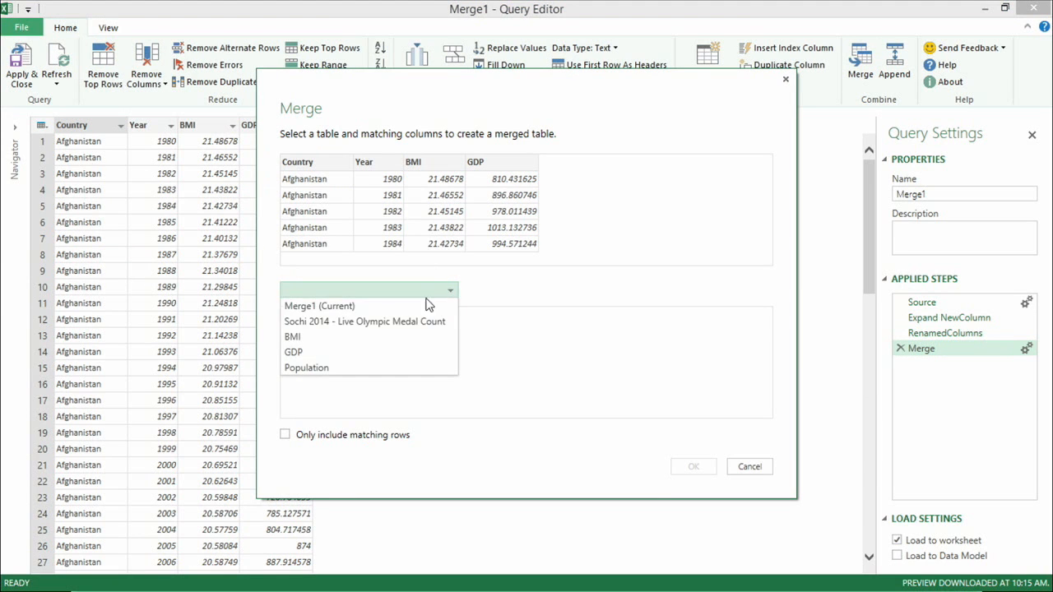
left_click(329, 368)
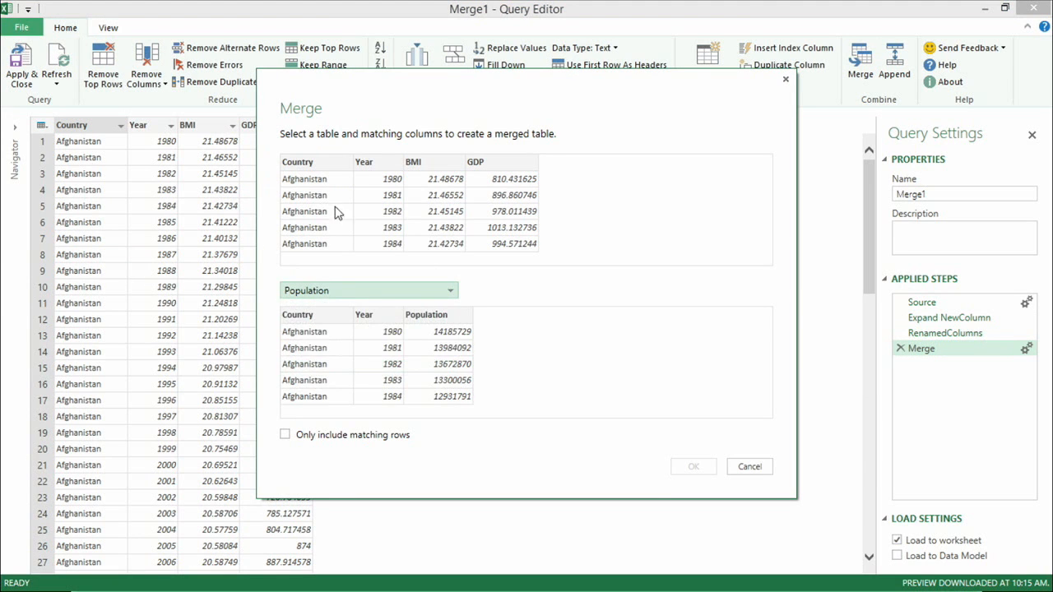
left_click(322, 179)
left_click(366, 167, "ctrl")
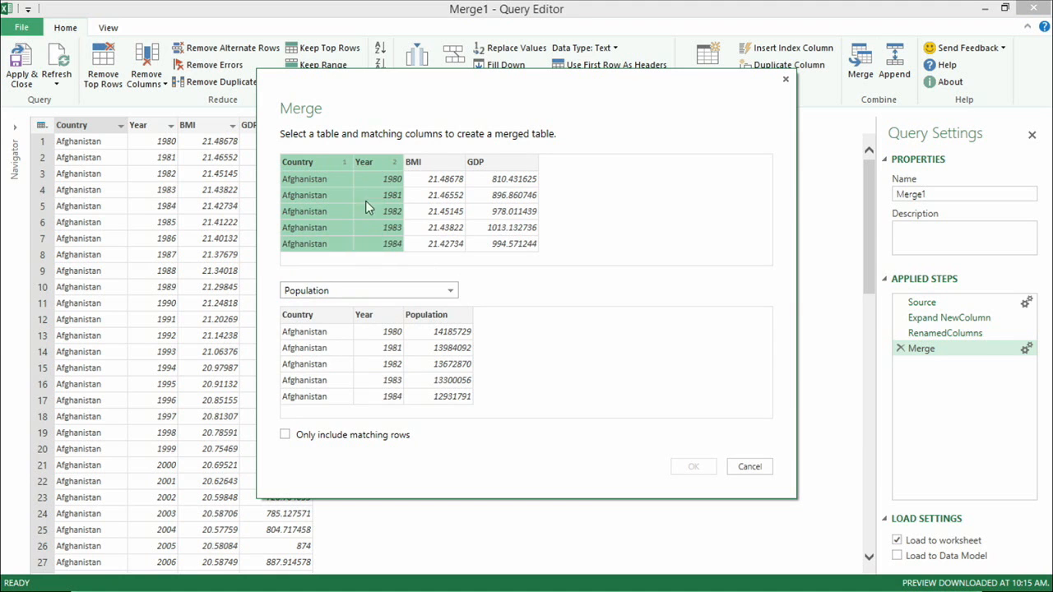
left_click(315, 316)
left_click(378, 319, "ctrl")
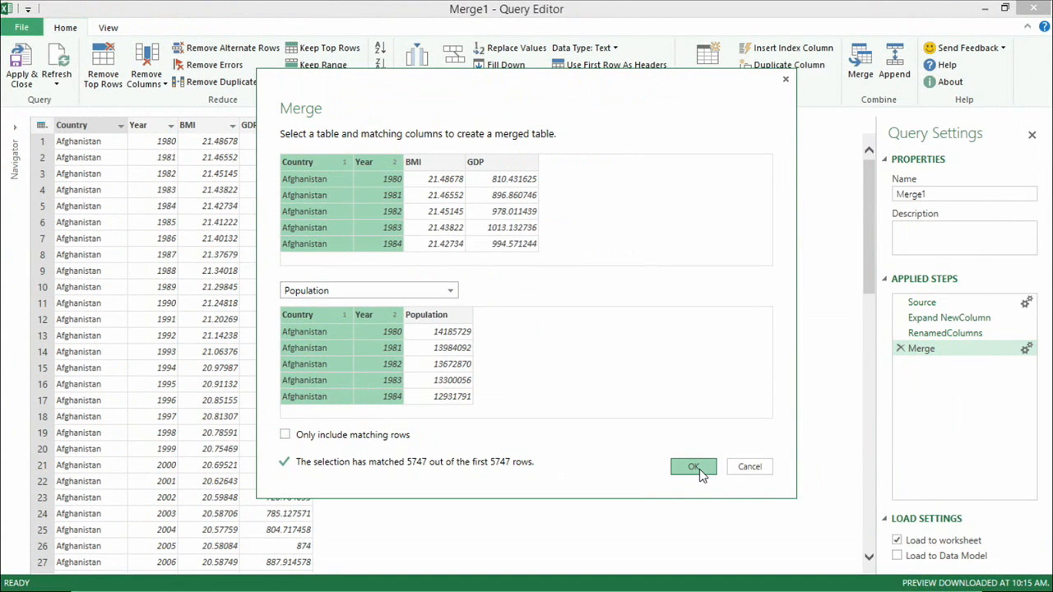
left_click(696, 468)
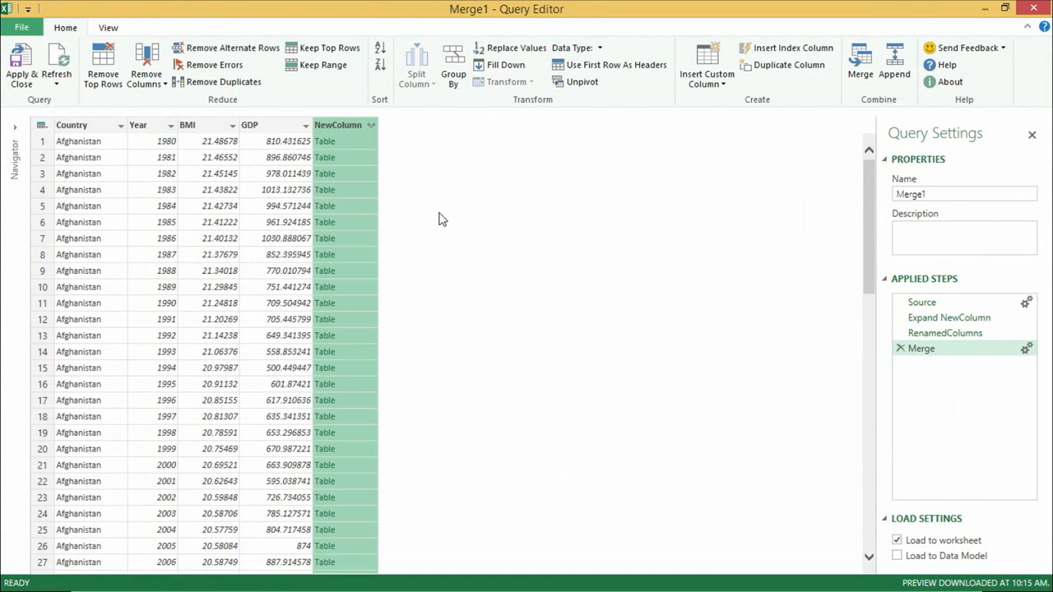
Step: Expand only the Population field from the new merged table column and rename the resulting column as Population
left_click(372, 125)
left_click(154, 188)
left_click(157, 235)
left_click(298, 277)
double_click(357, 126)
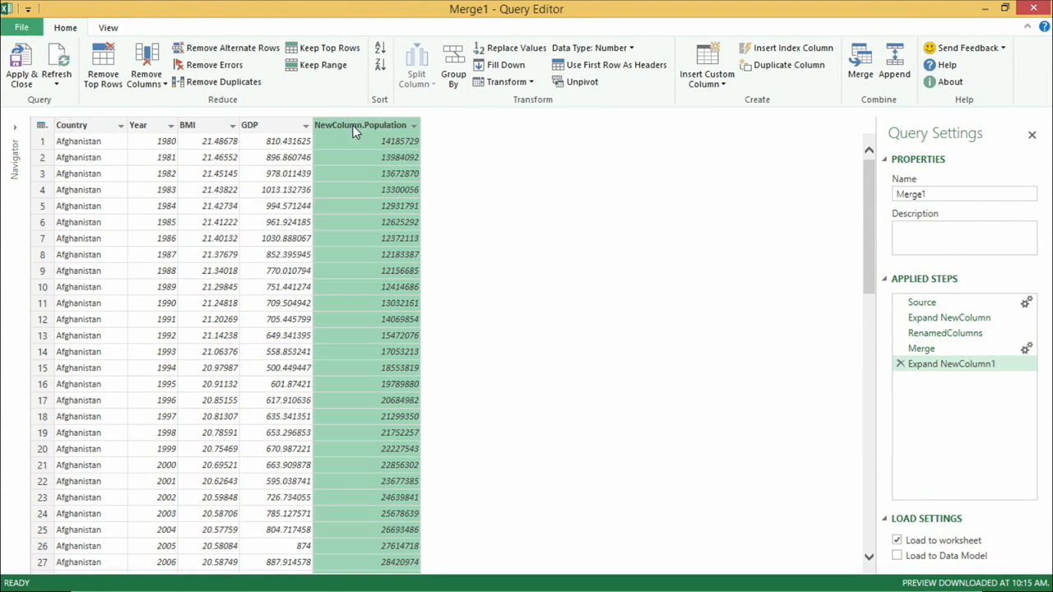
type("Po")
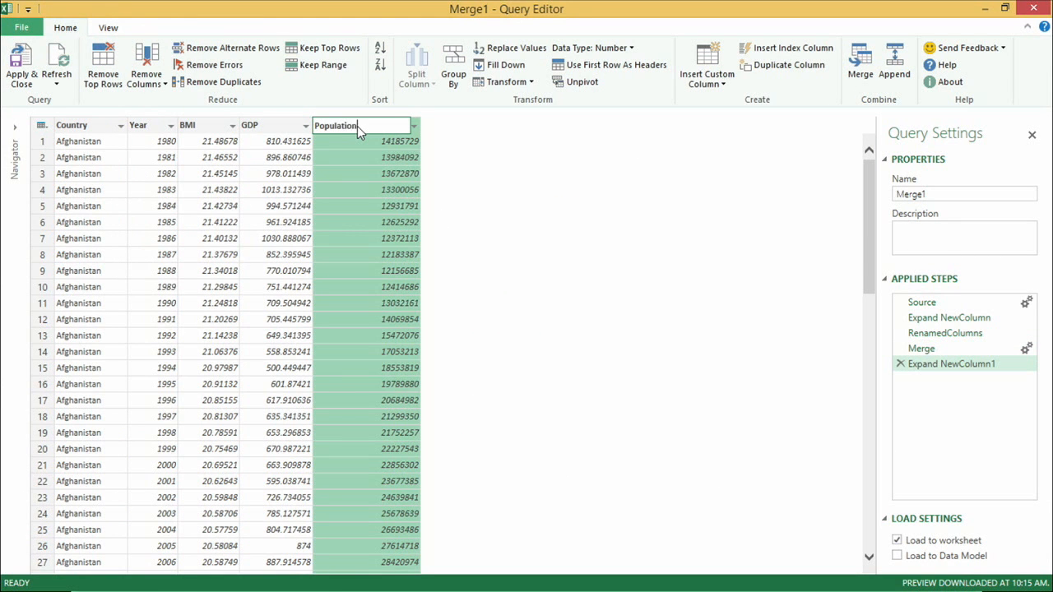
key("Return")
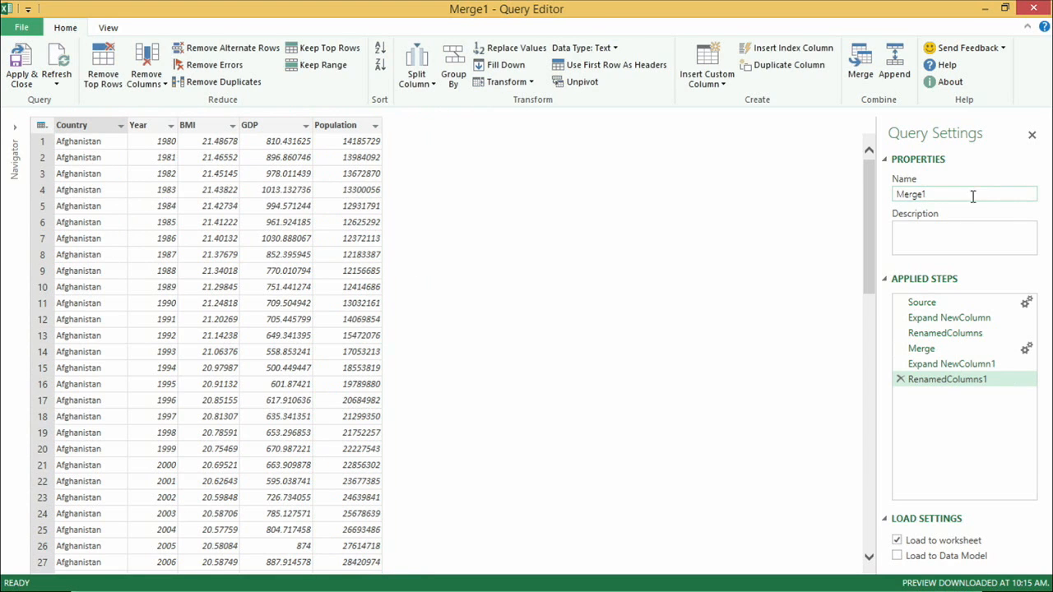
Step: Name the merged query BMI GDP Population and load it into the worksheet
left_click(973, 196)
type("BMI GDP Population")
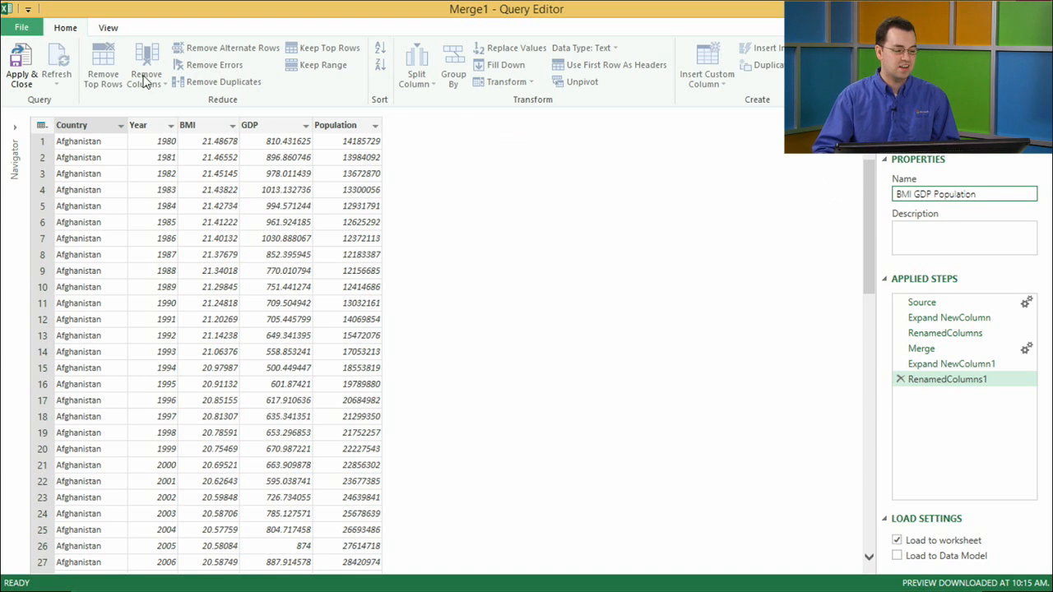
left_click(23, 64)
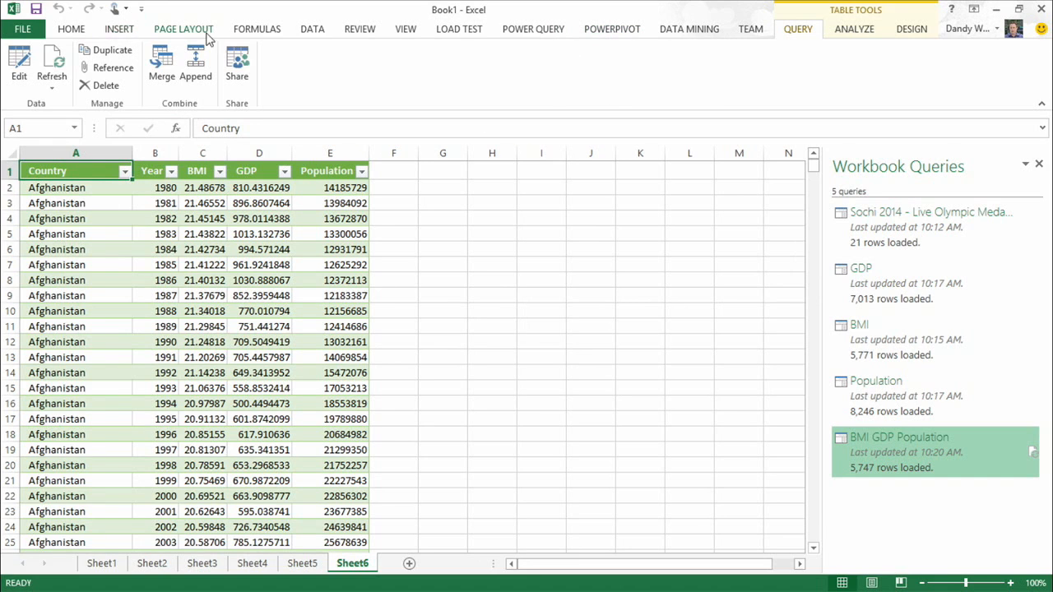
Step: Insert a Power View report from the merged table and delete its default table
left_click(120, 32)
left_click(516, 69)
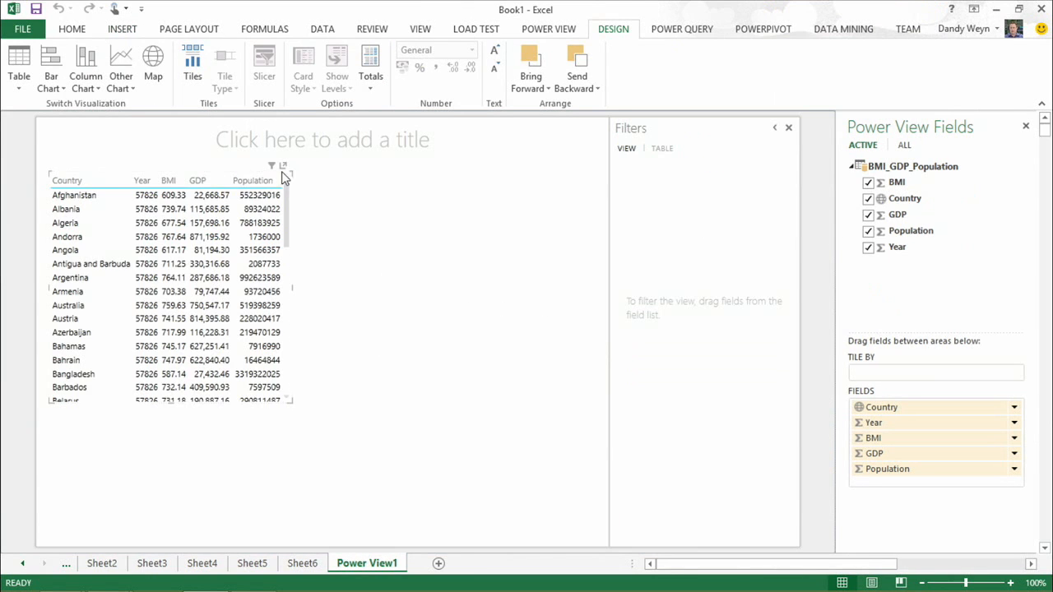
key("Delete")
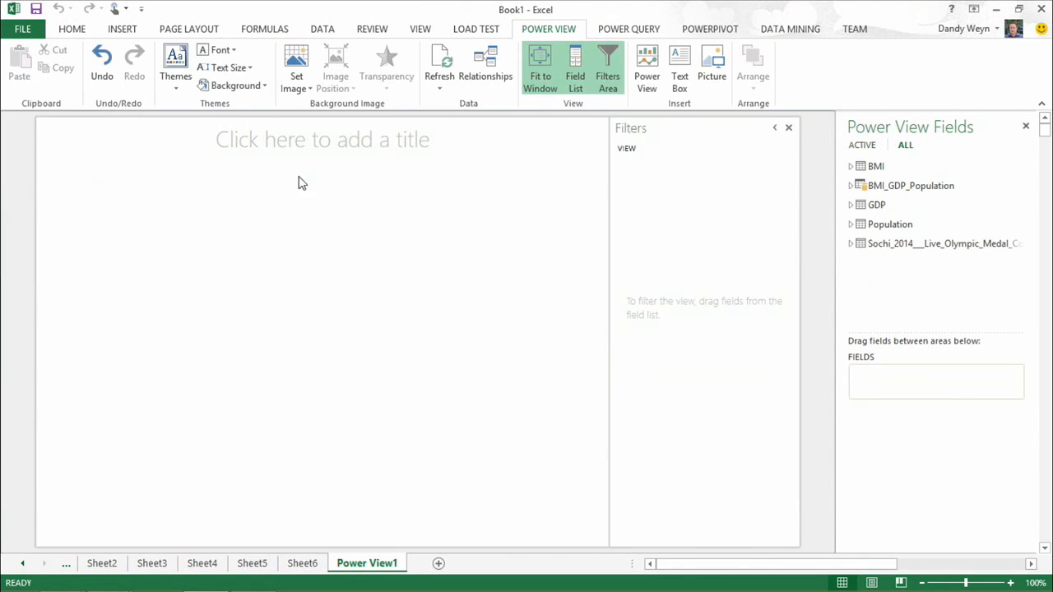
Step: Add BMI, GDP and Population from BMI_GDP_Population as a scatter chart and enlarge it to fill the report canvas
left_click(851, 186)
left_click(868, 202)
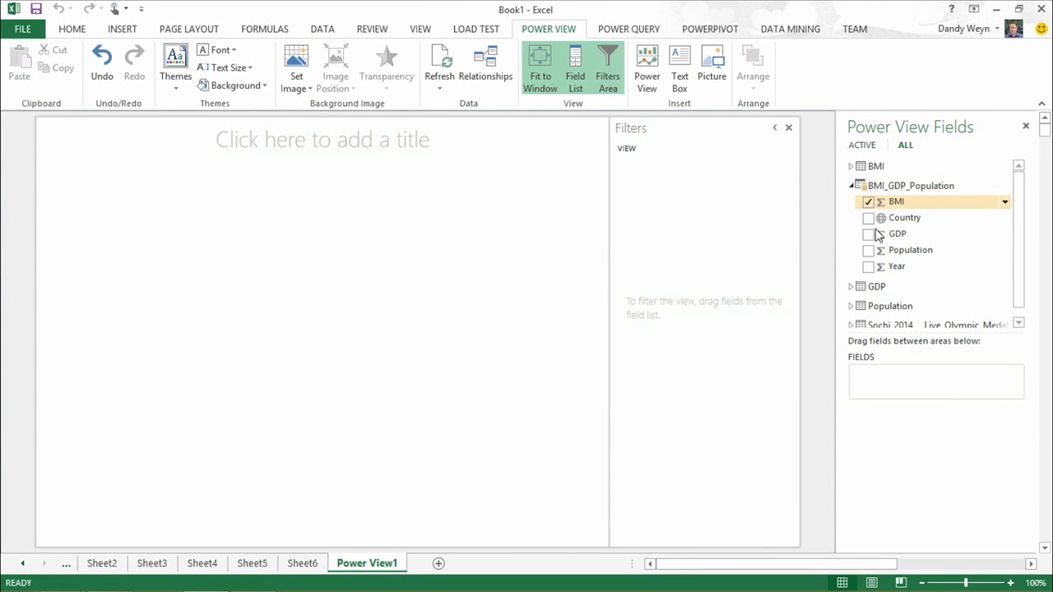
left_click(868, 235)
left_click(868, 250)
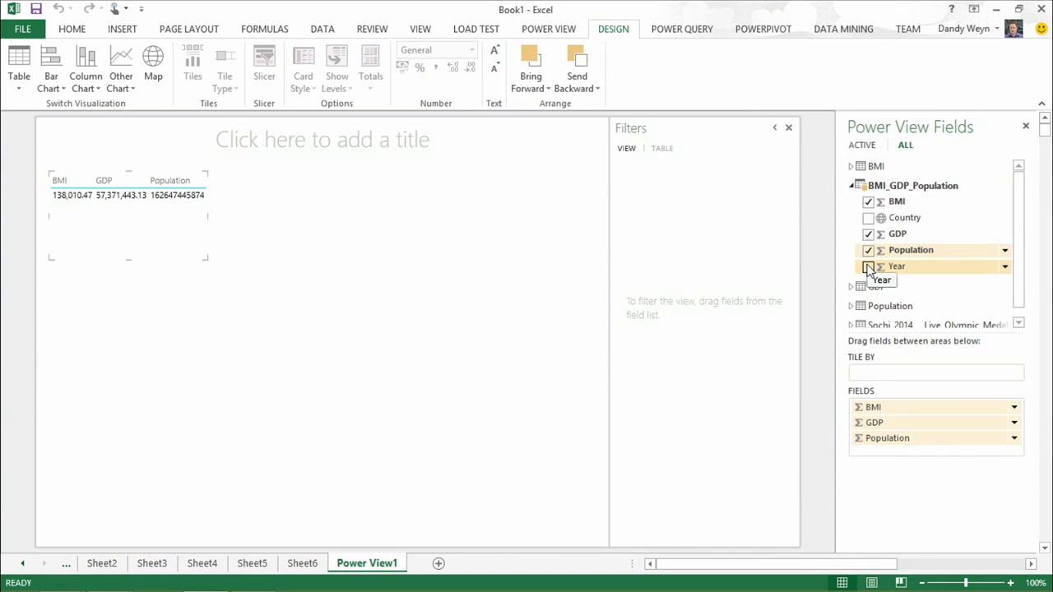
left_click(125, 89)
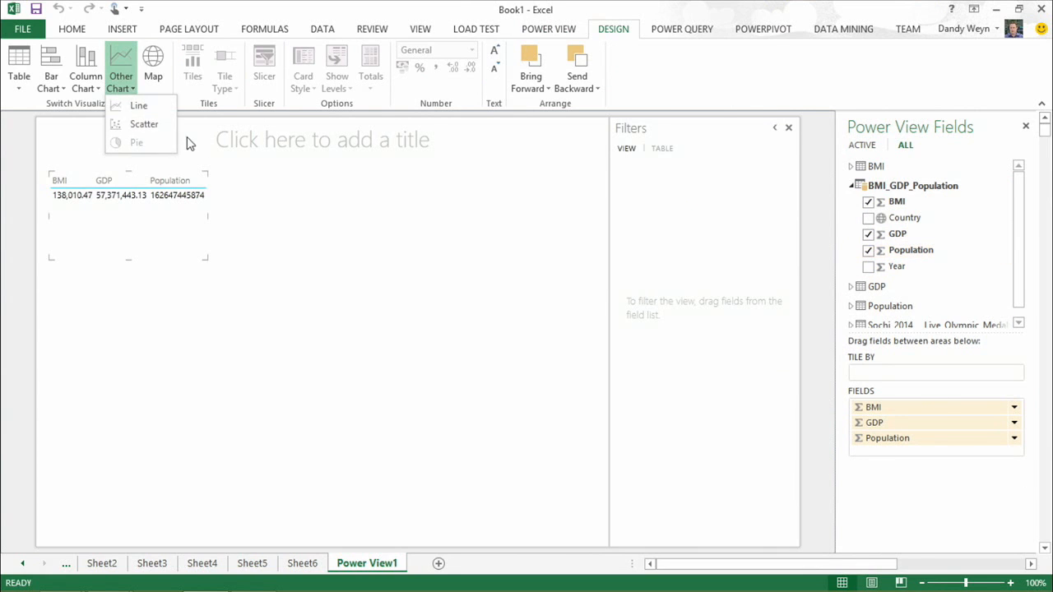
left_click(140, 124)
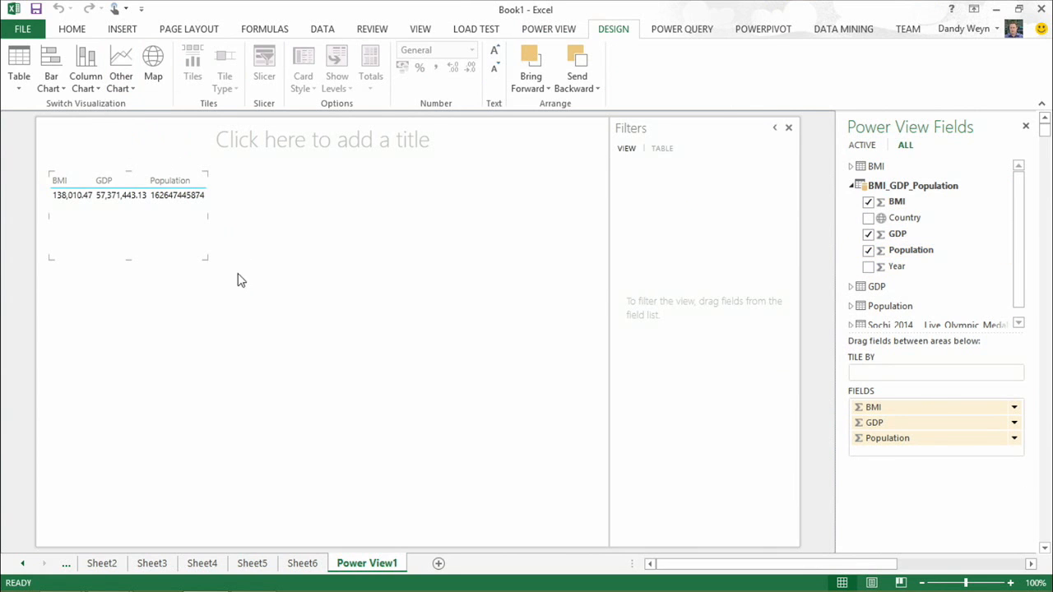
left_click_drag(206, 257, 589, 535)
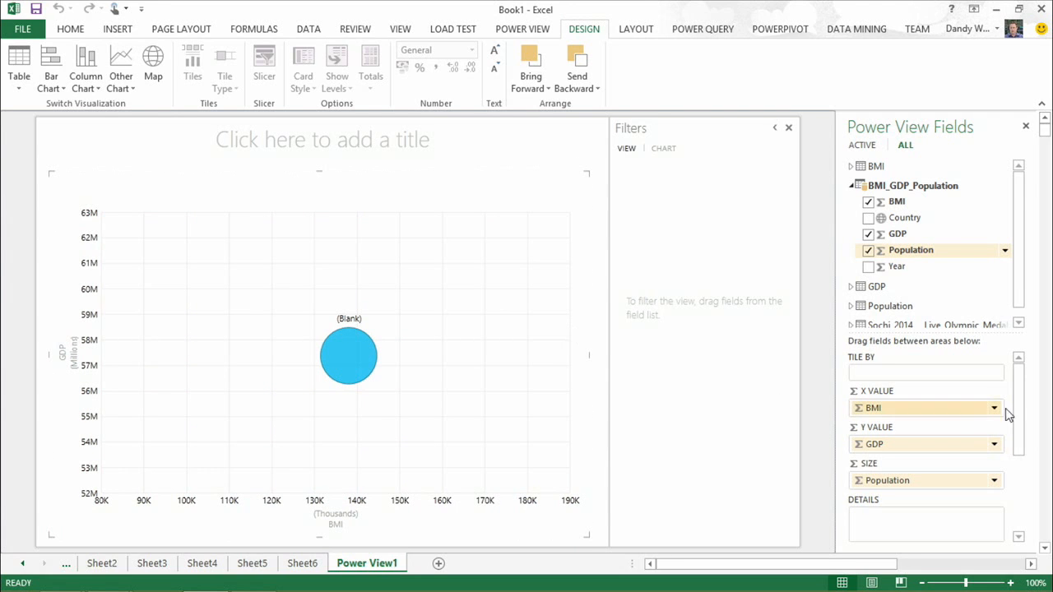
Step: Set Year as the scatter chart's play axis and Country as its details, and play the animation over the years
left_click_drag(1020, 280, 1020, 290)
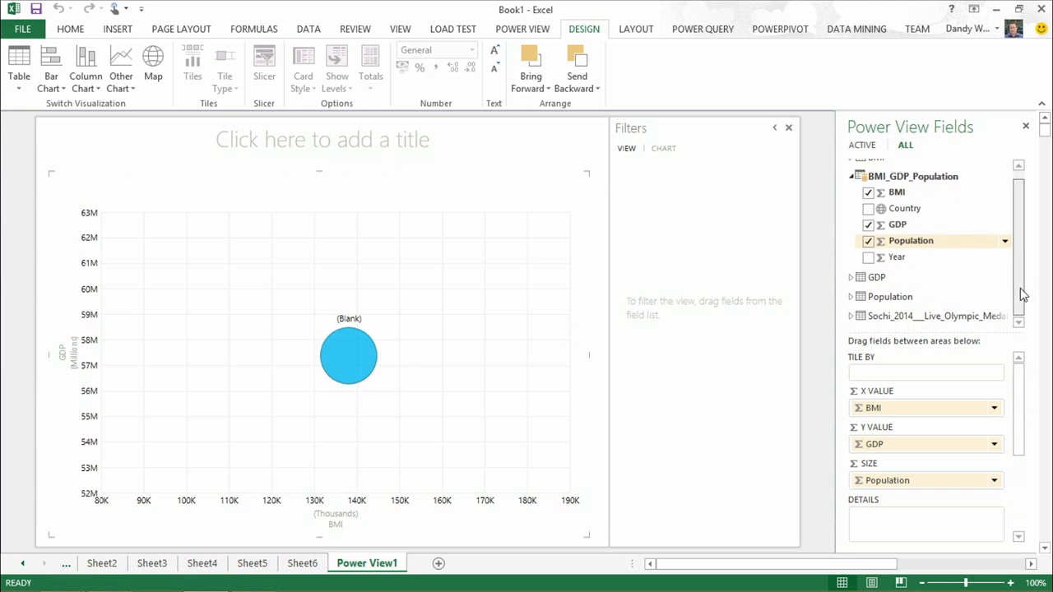
left_click_drag(1021, 430, 1024, 471)
left_click_drag(880, 259, 902, 520)
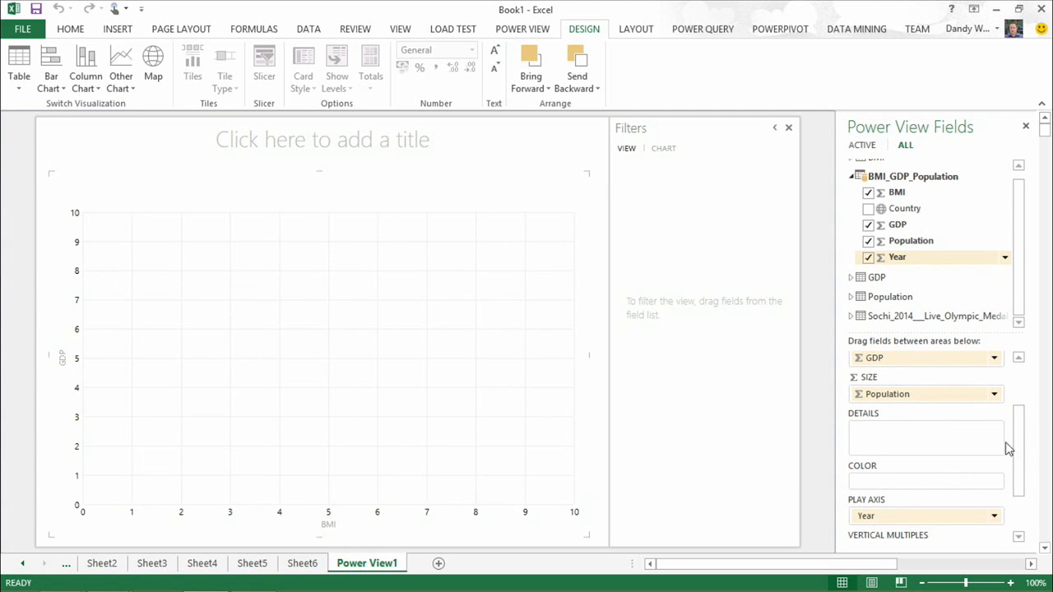
left_click_drag(896, 209, 897, 434)
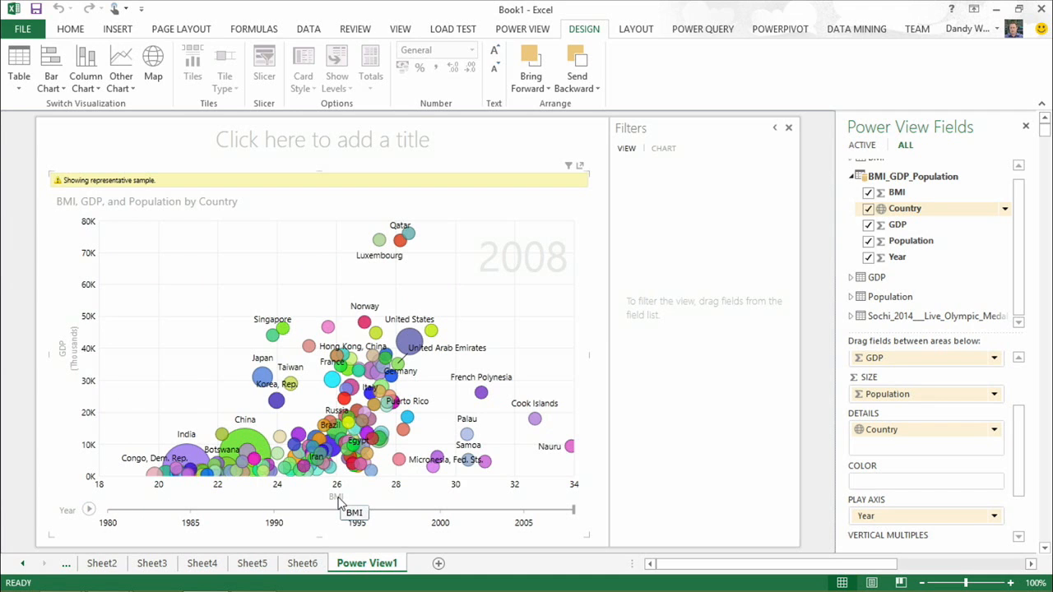
left_click(88, 510)
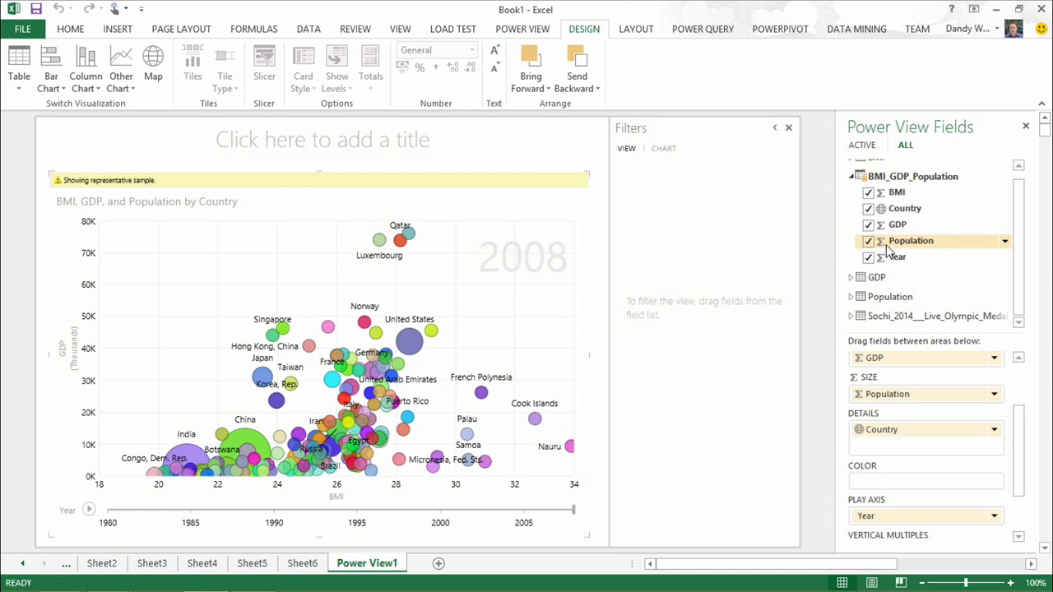
Step: Filter the view to Population greater than or equal to 72571784 and replay the chart animation
left_click_drag(907, 246, 634, 191)
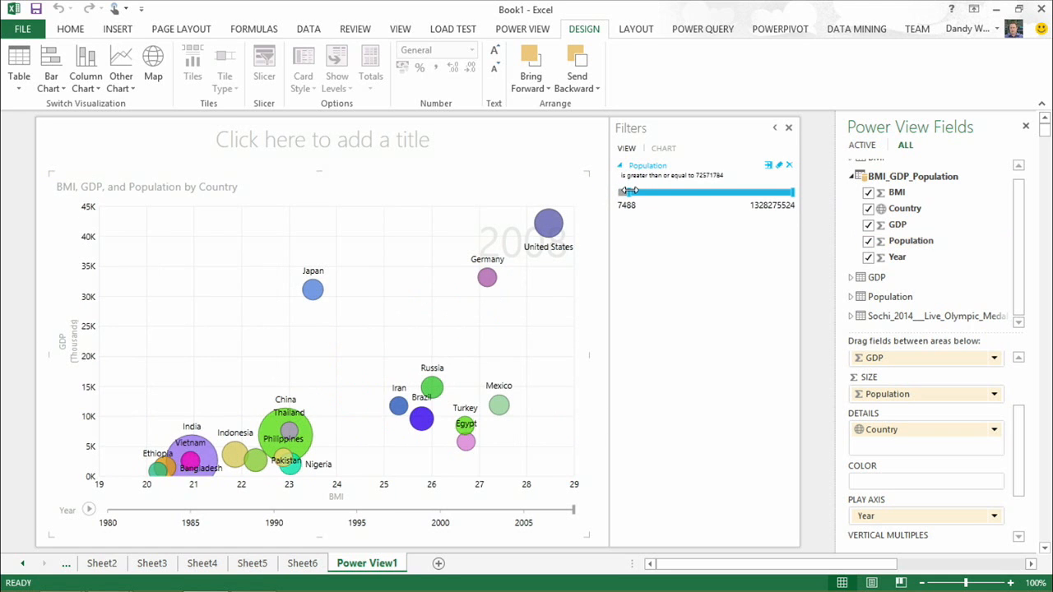
left_click(91, 511)
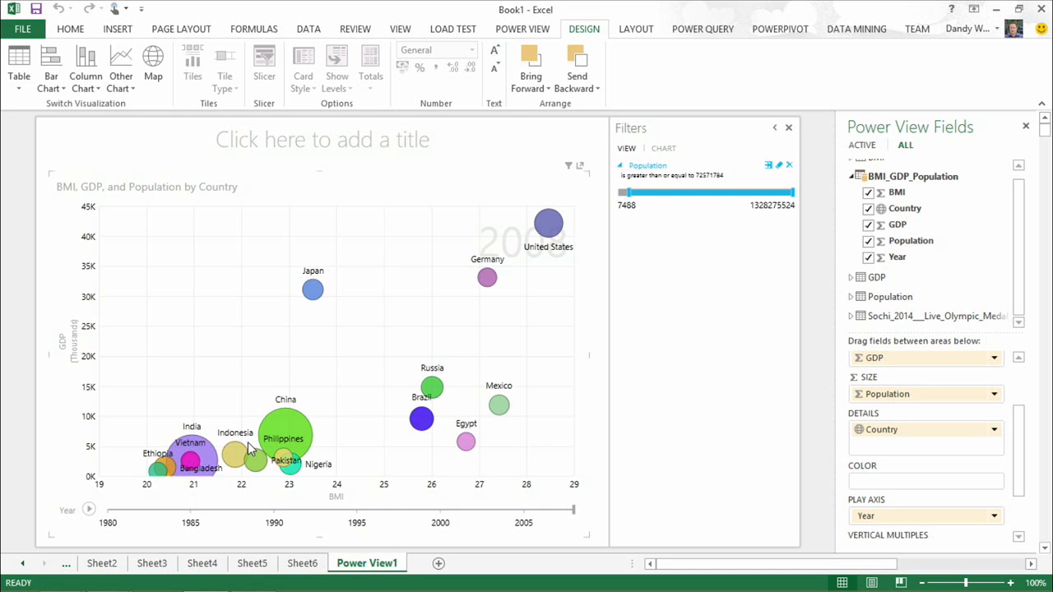
mouse_move(241, 451)
Step: Start another Excel 2013 window
right_click(208, 579)
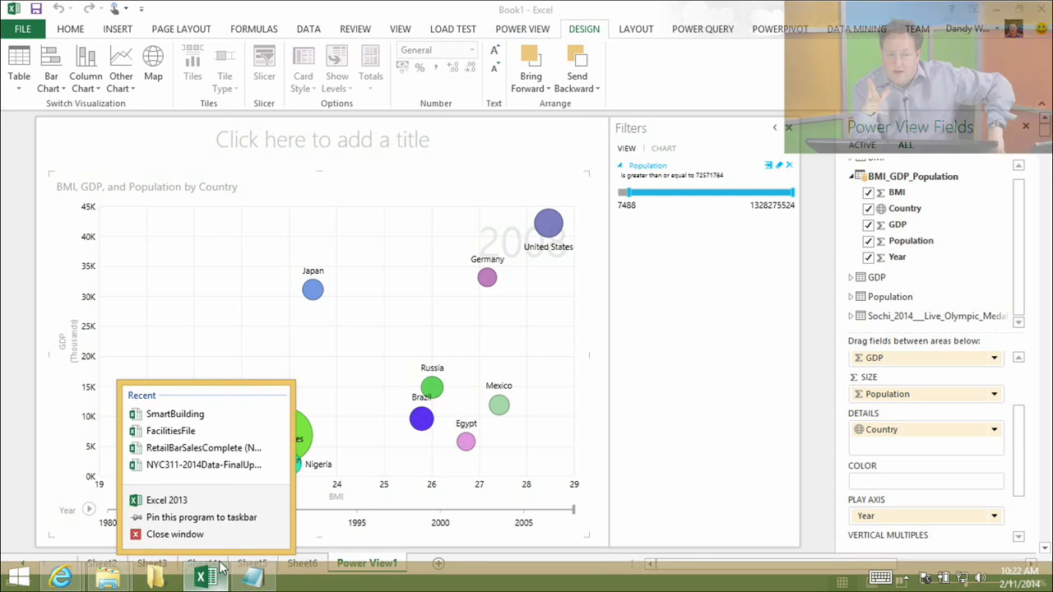
left_click(207, 500)
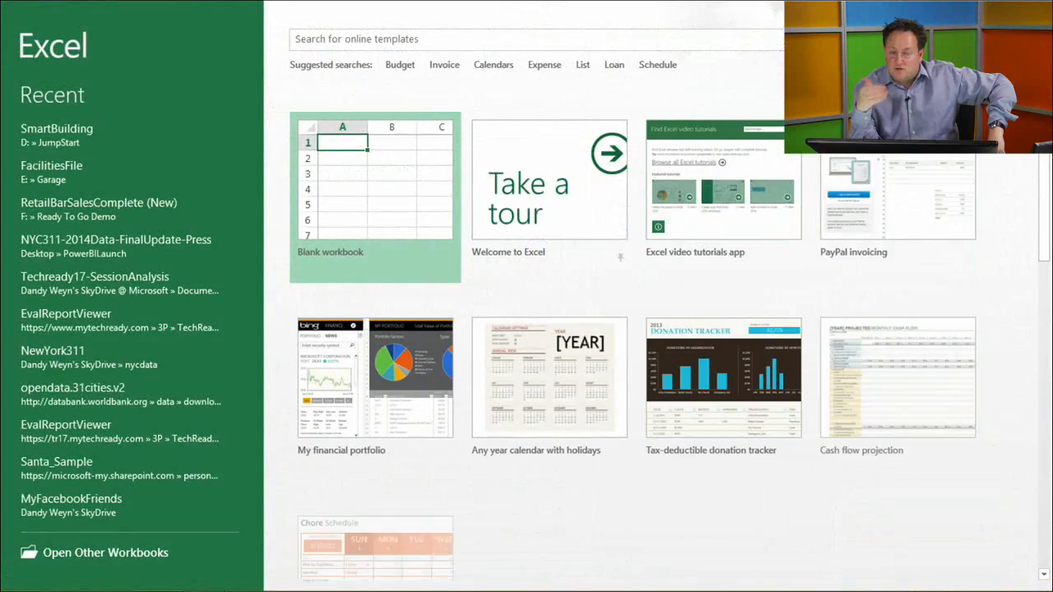
Step: Create a new blank workbook and return to the Book1 workbook
left_click(400, 176)
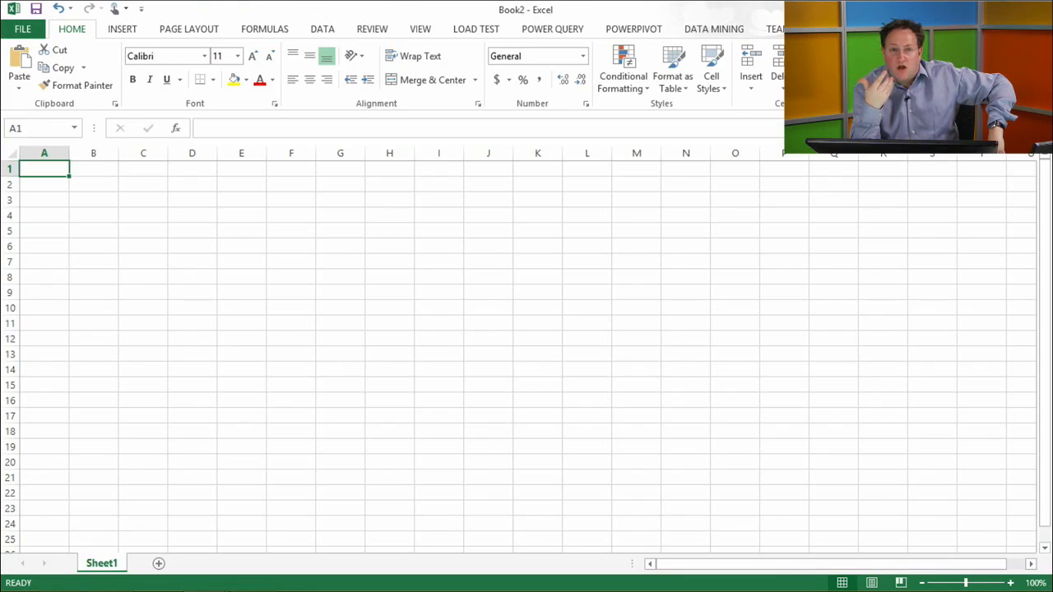
left_click(1041, 9)
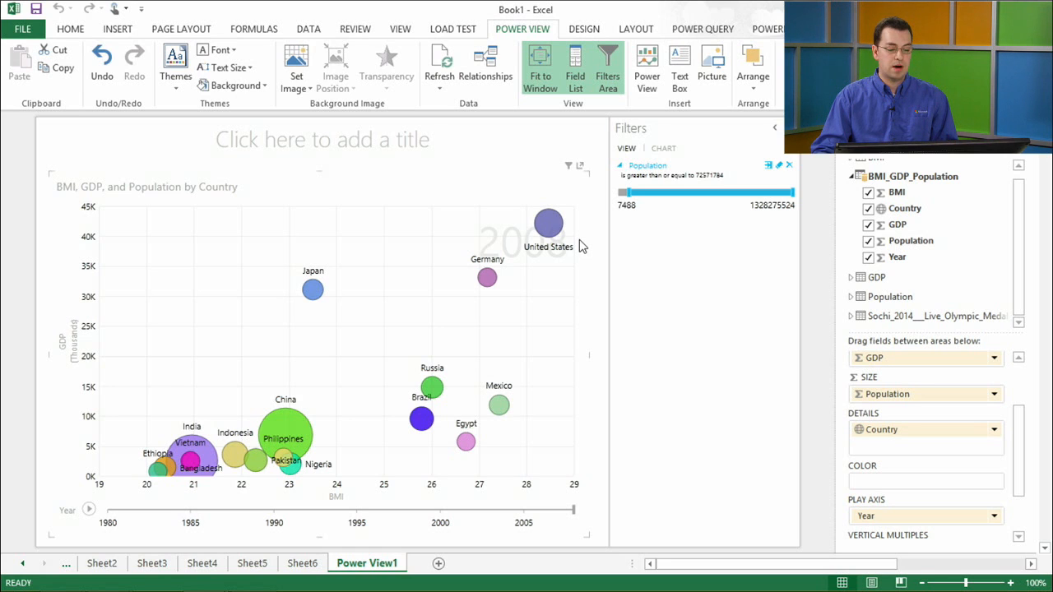
Step: Open the BMI GDP Population query from Book1's workbook queries and examine its applied steps and load settings
left_click(699, 30)
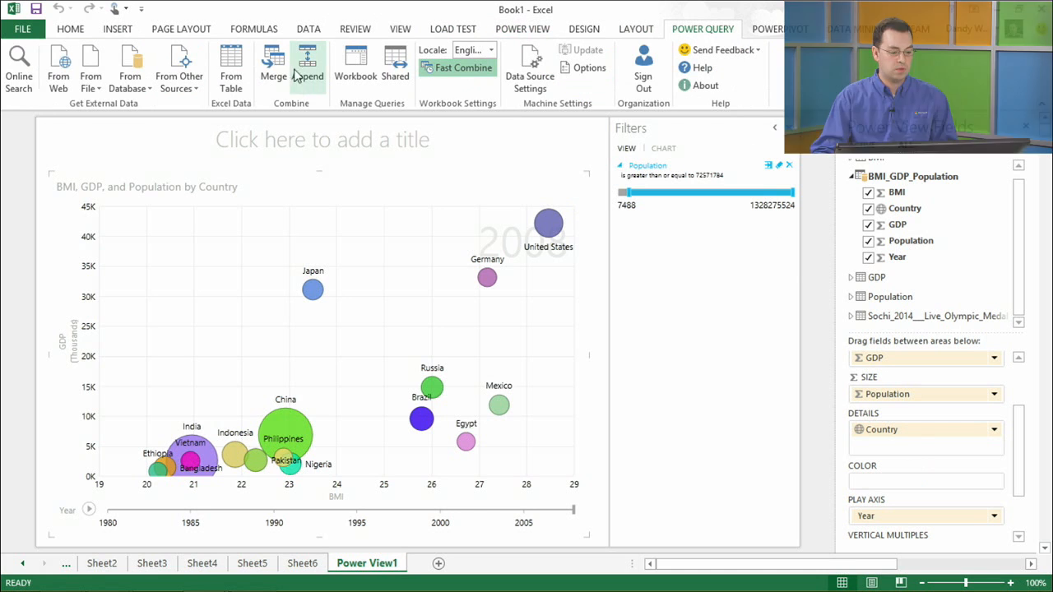
left_click(356, 66)
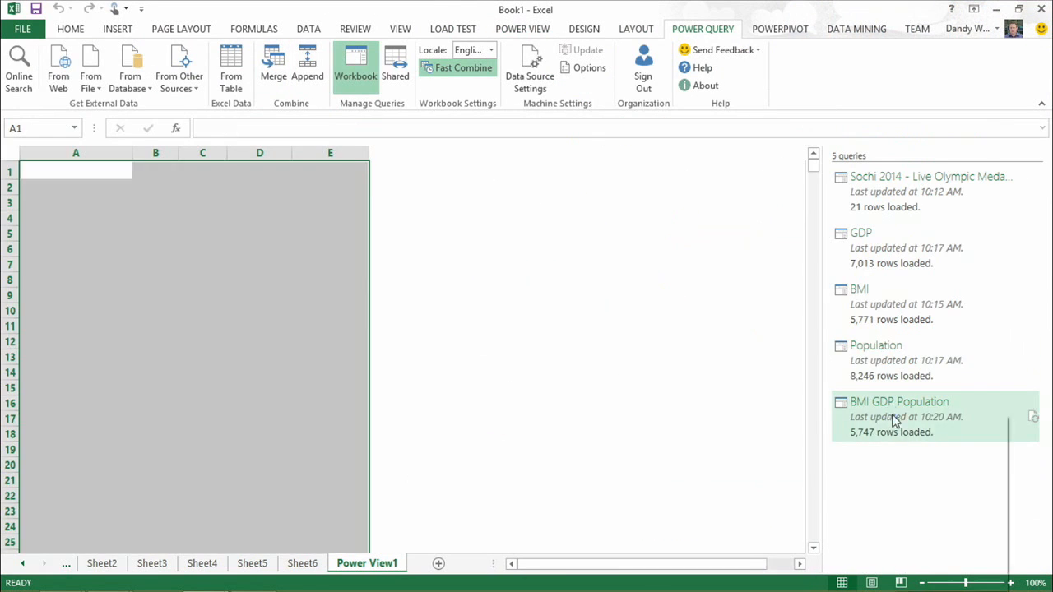
right_click(895, 421)
left_click(945, 427)
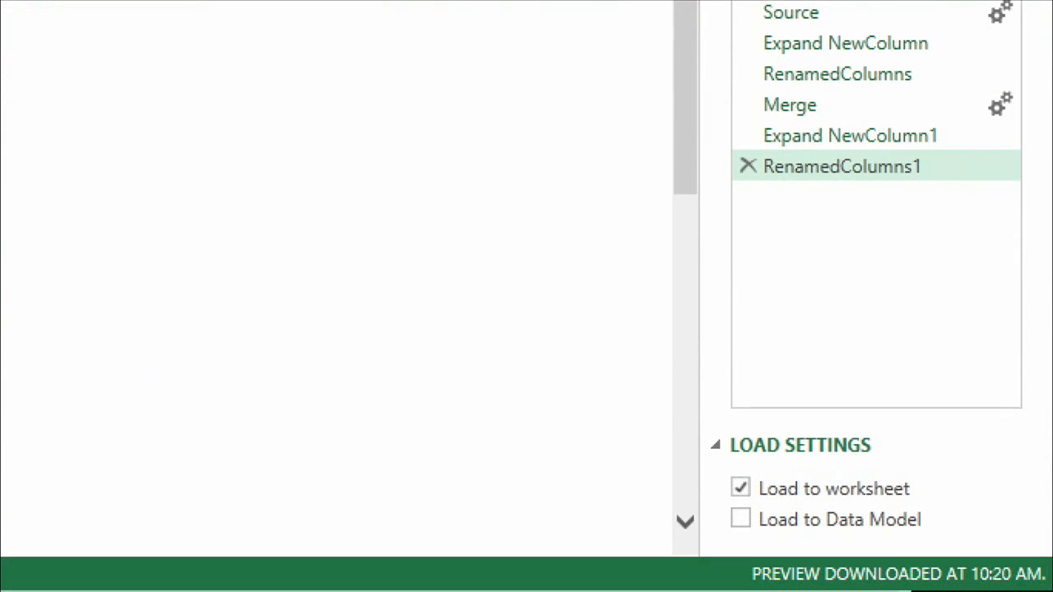
left_click_drag(696, 420, 971, 563)
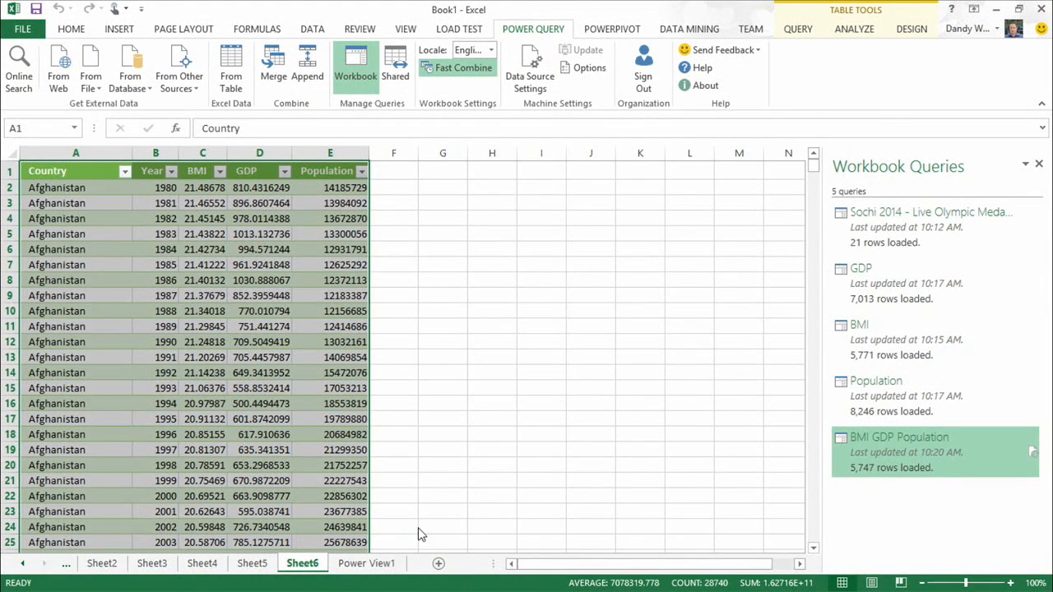
Step: Switch to the blank Book2 workbook and connect Power Query to the SQL Server on localhost
key("alt+Tab")
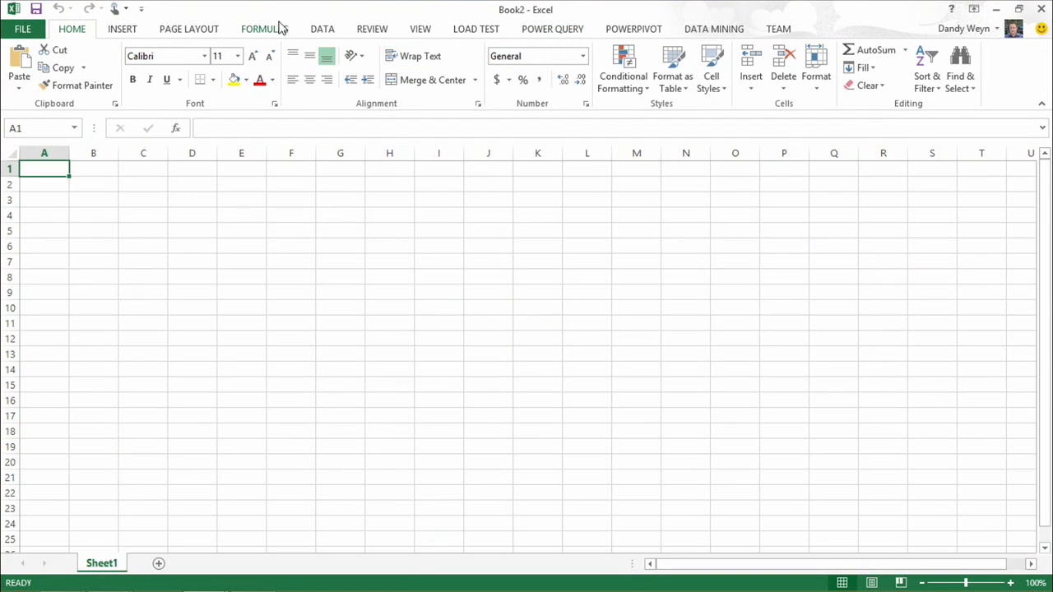
left_click(552, 32)
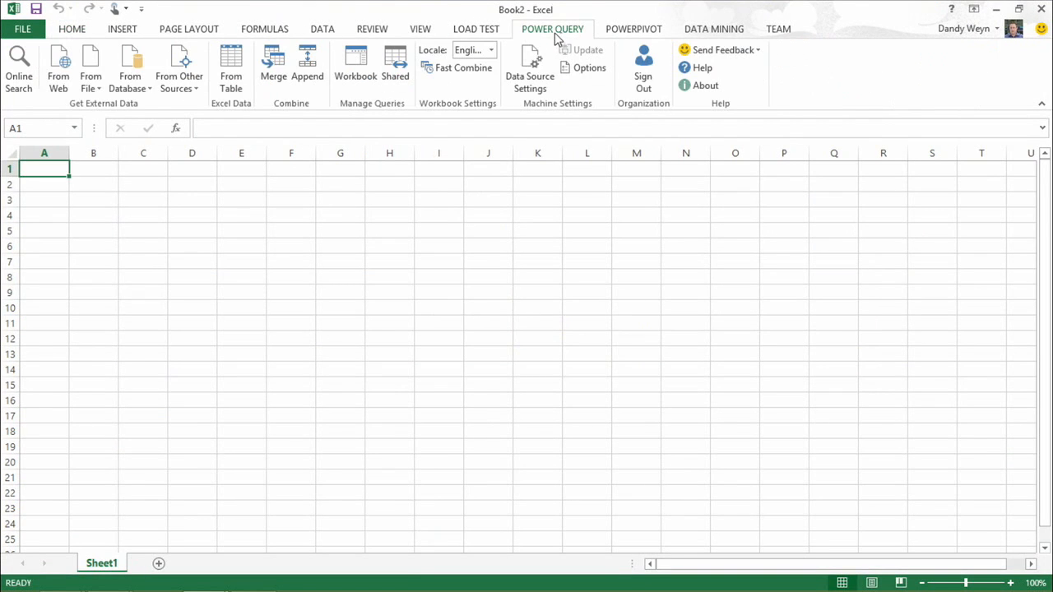
left_click(134, 85)
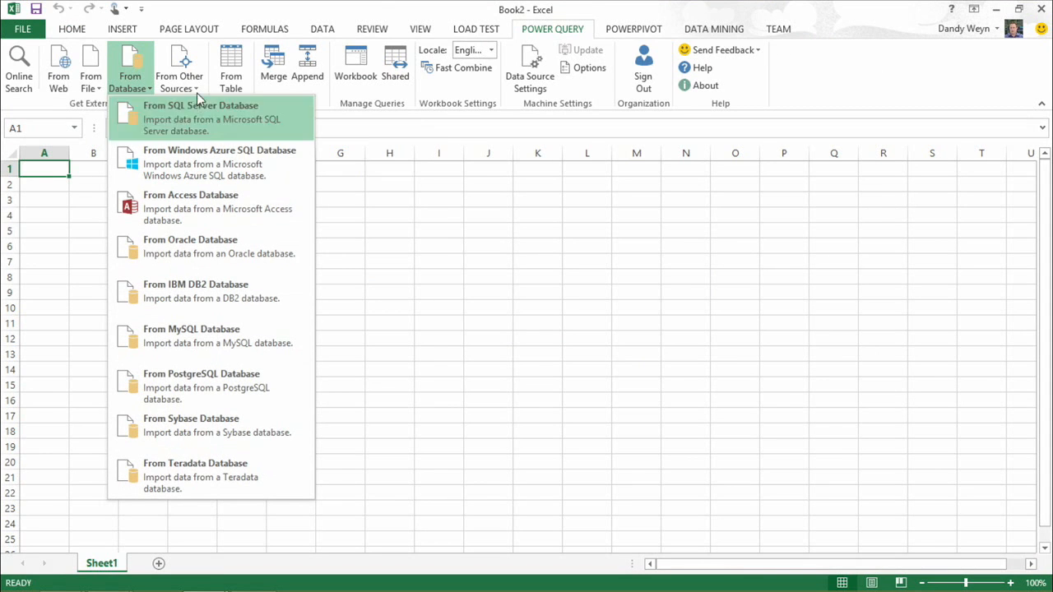
left_click(207, 124)
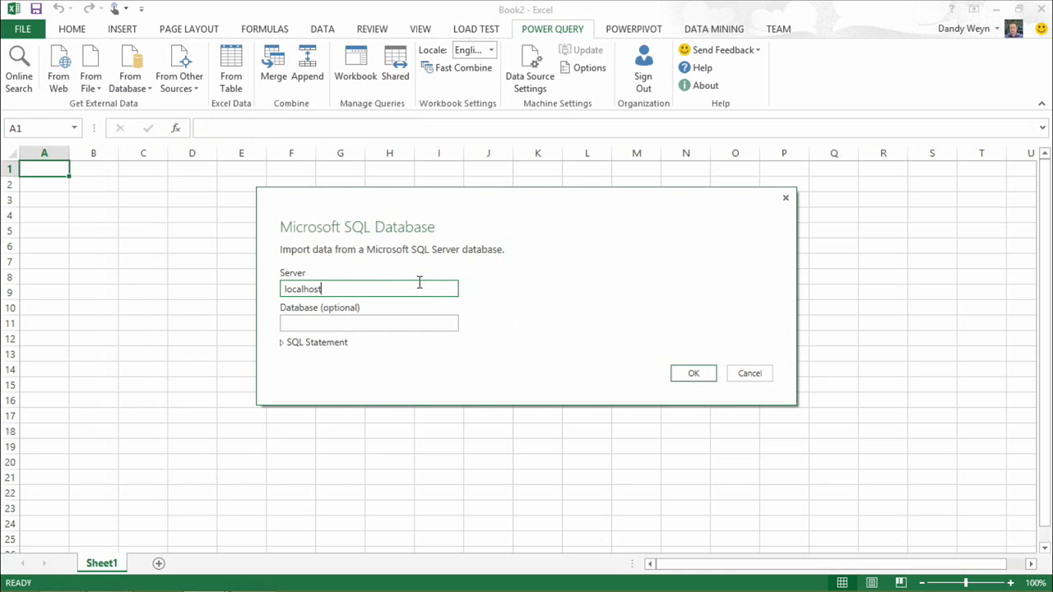
key("Return")
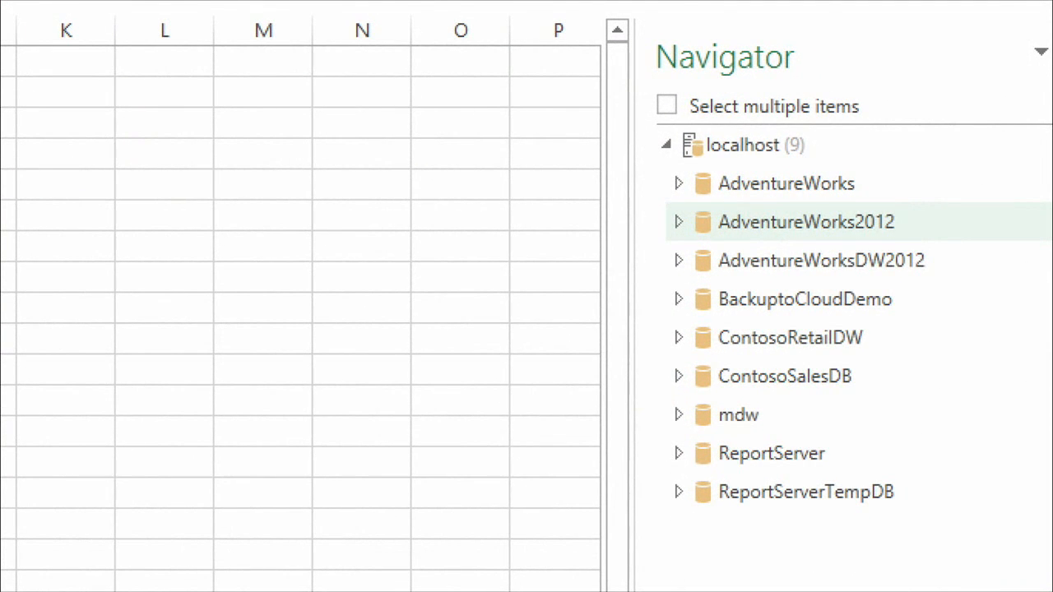
Step: Open the FactFinance table of the AdventureWorksDW2012 database in the Query Editor
left_click(679, 261)
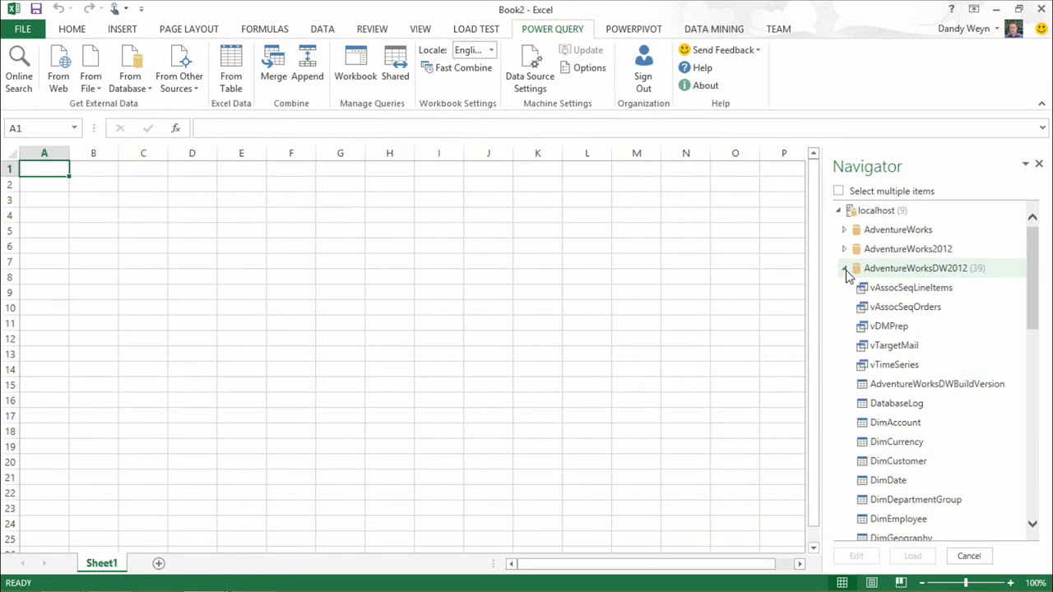
scroll(959, 378, "down", 7)
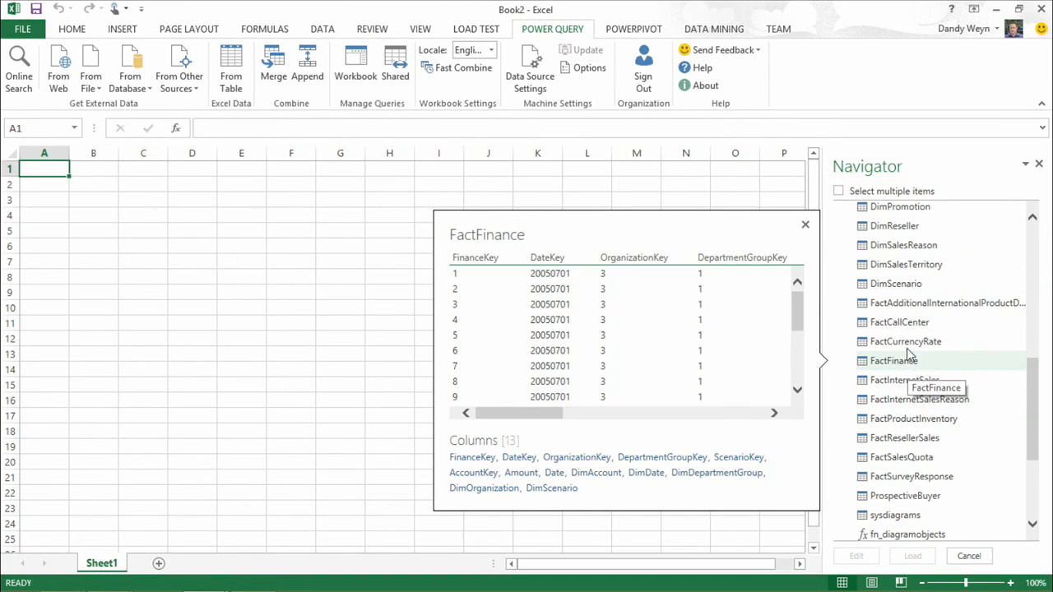
mouse_move(895, 283)
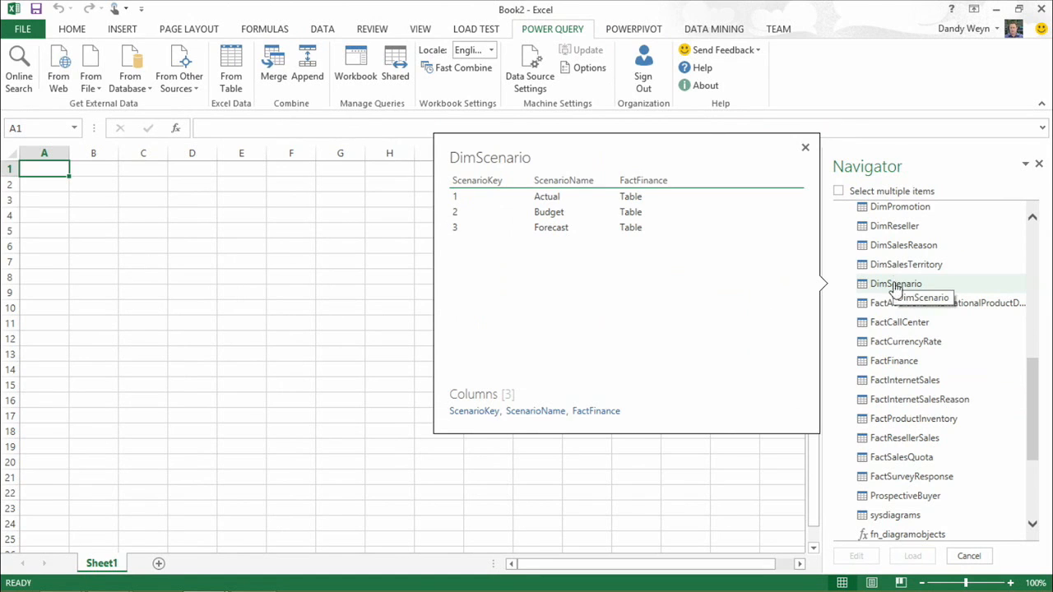
mouse_move(905, 370)
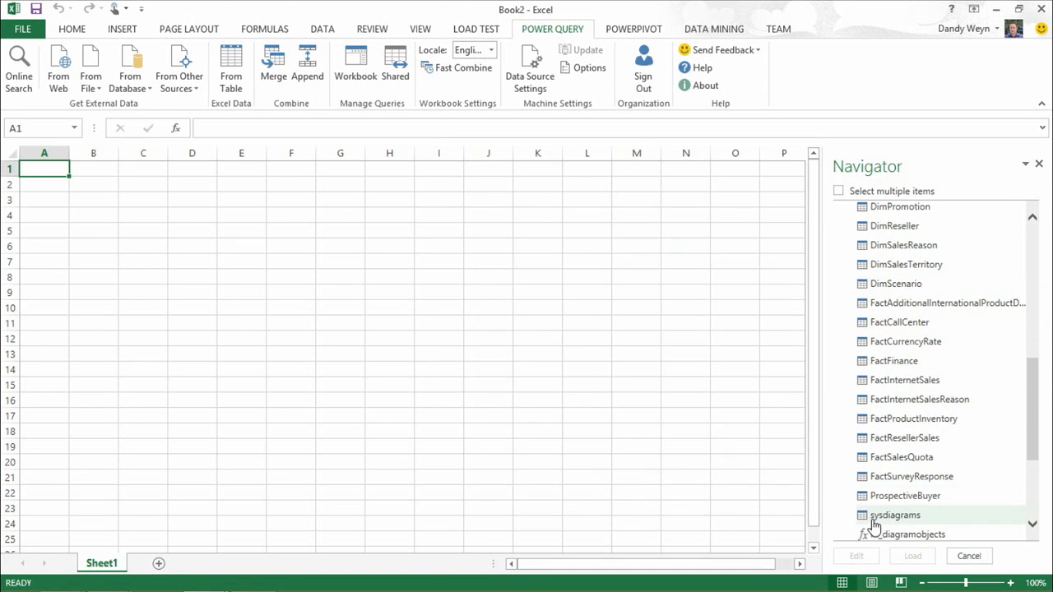
left_click(895, 367)
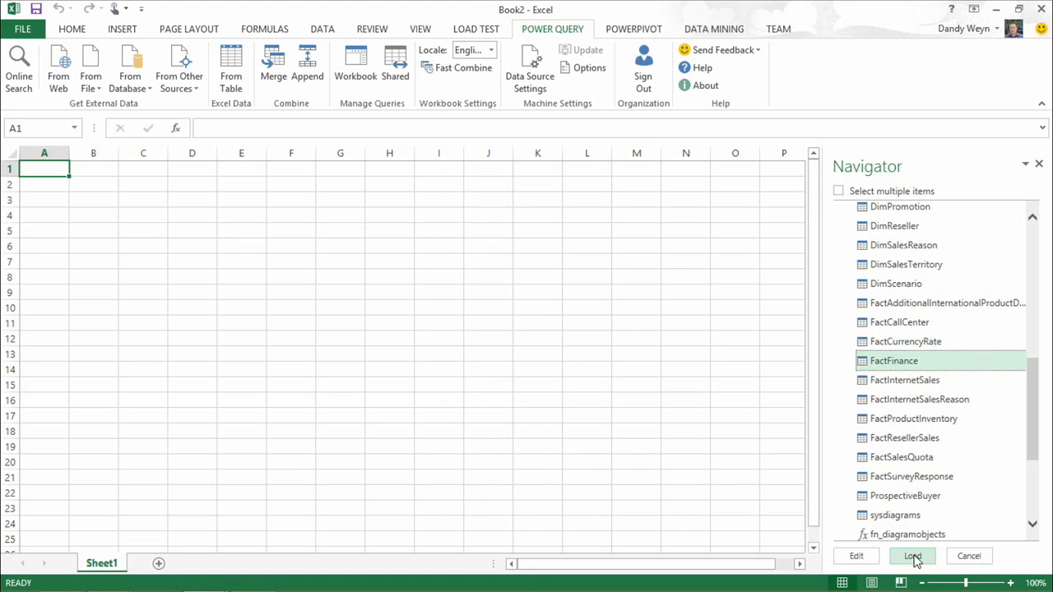
left_click(858, 560)
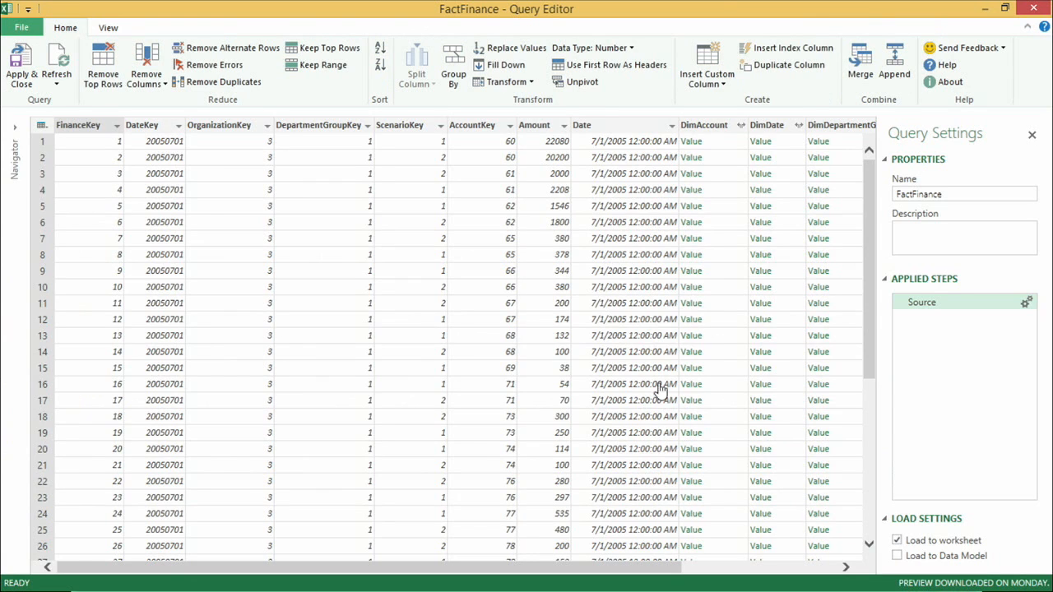
Step: Filter the FactFinance rows to those where FinanceKey is less than 20
left_click(117, 128)
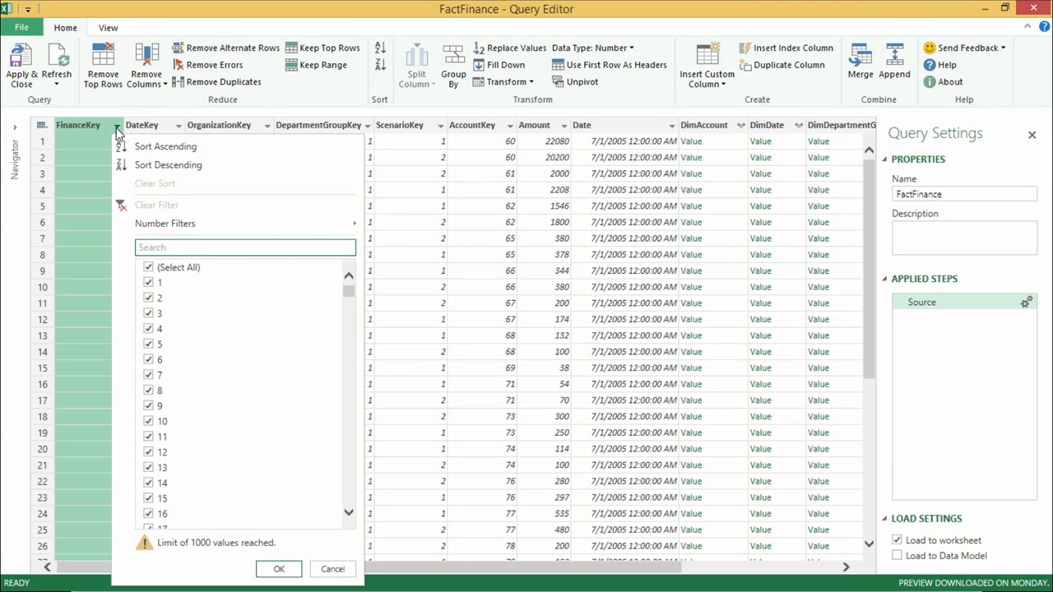
mouse_move(169, 235)
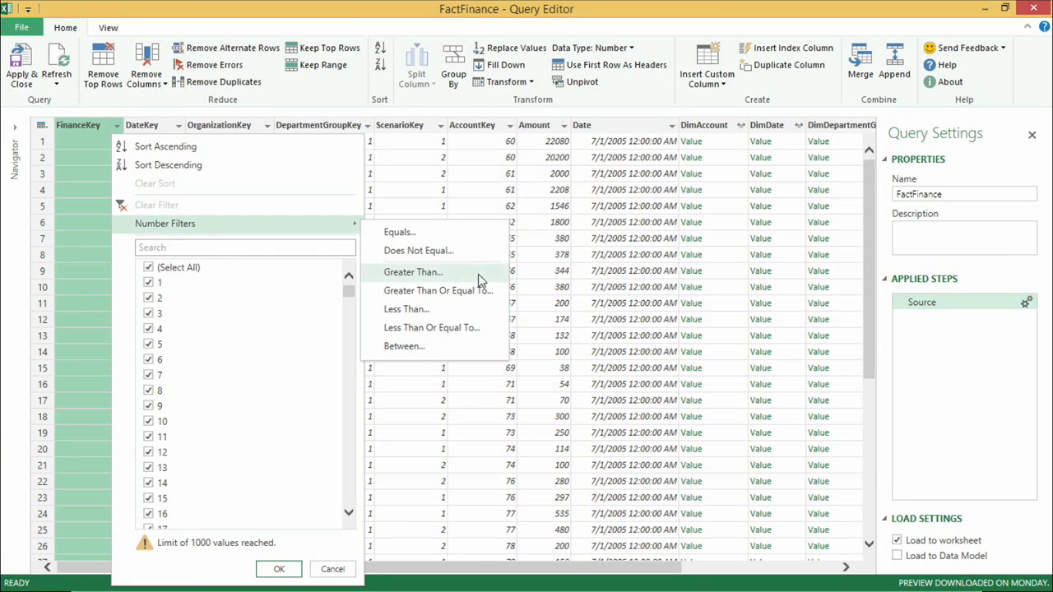
left_click(432, 310)
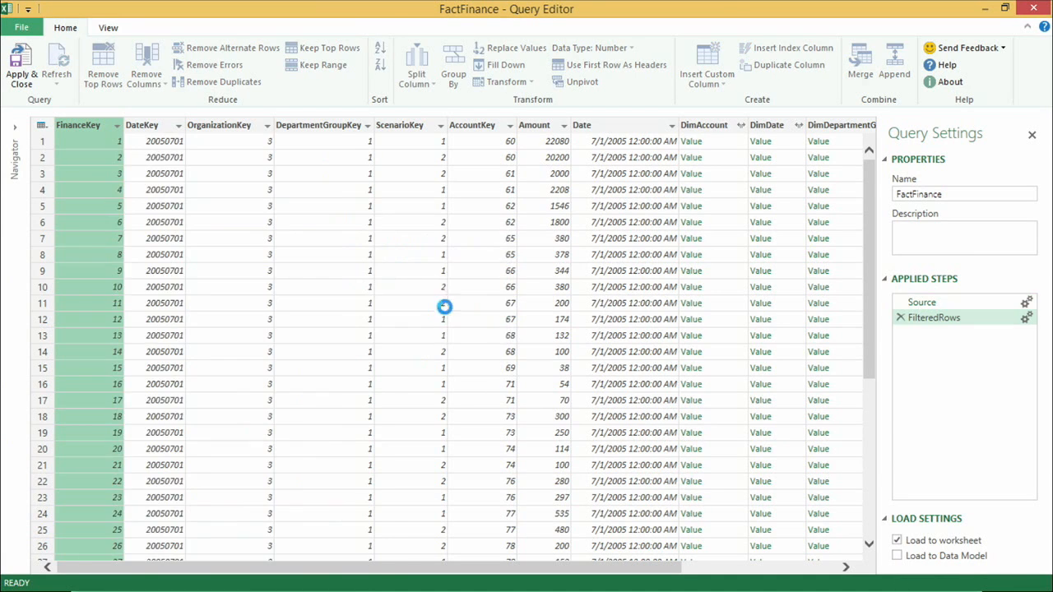
left_click(472, 286)
type("20")
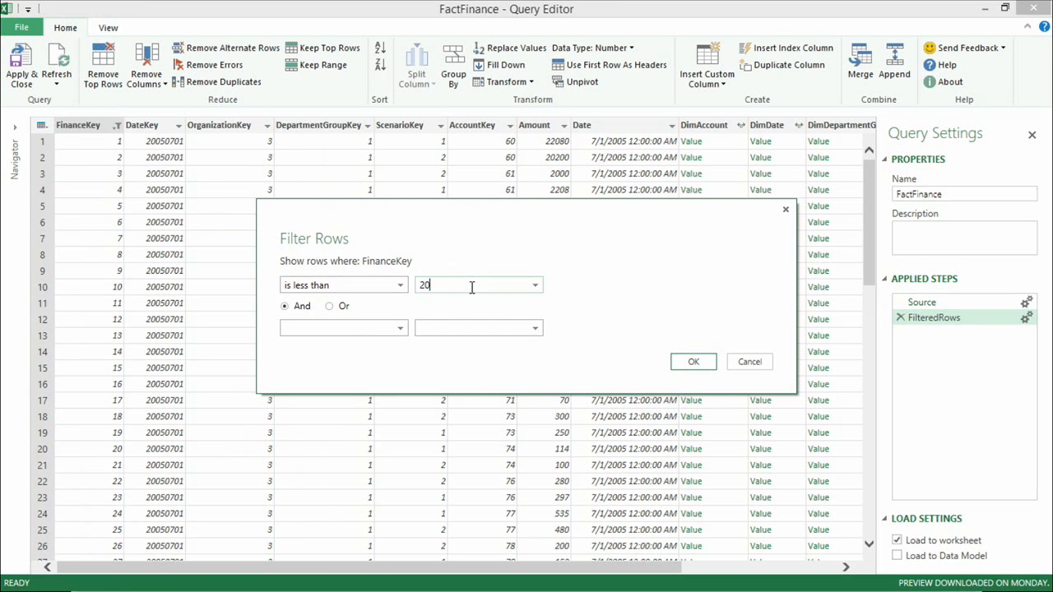
left_click(694, 362)
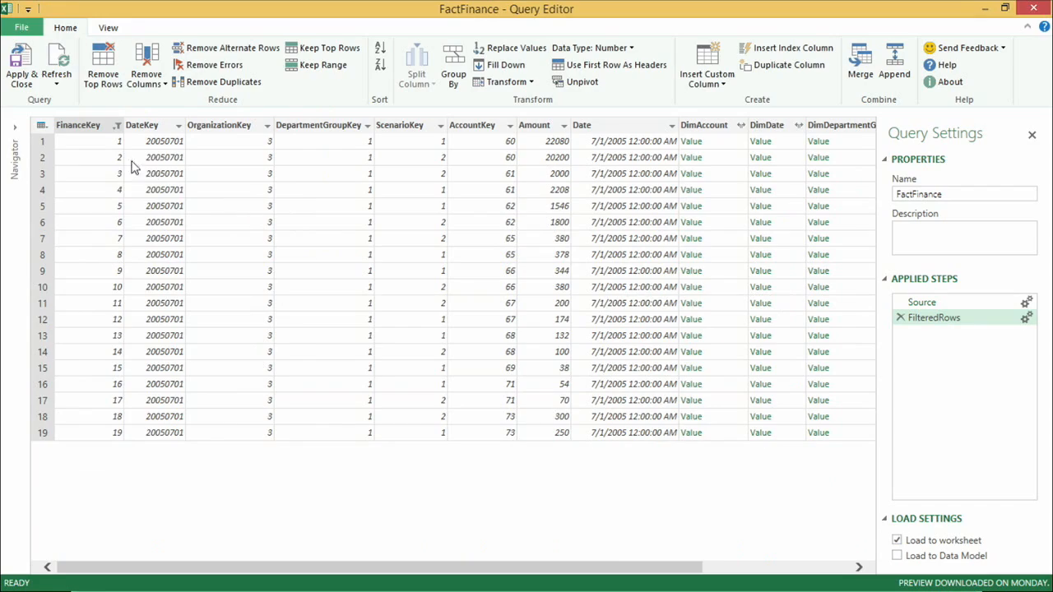
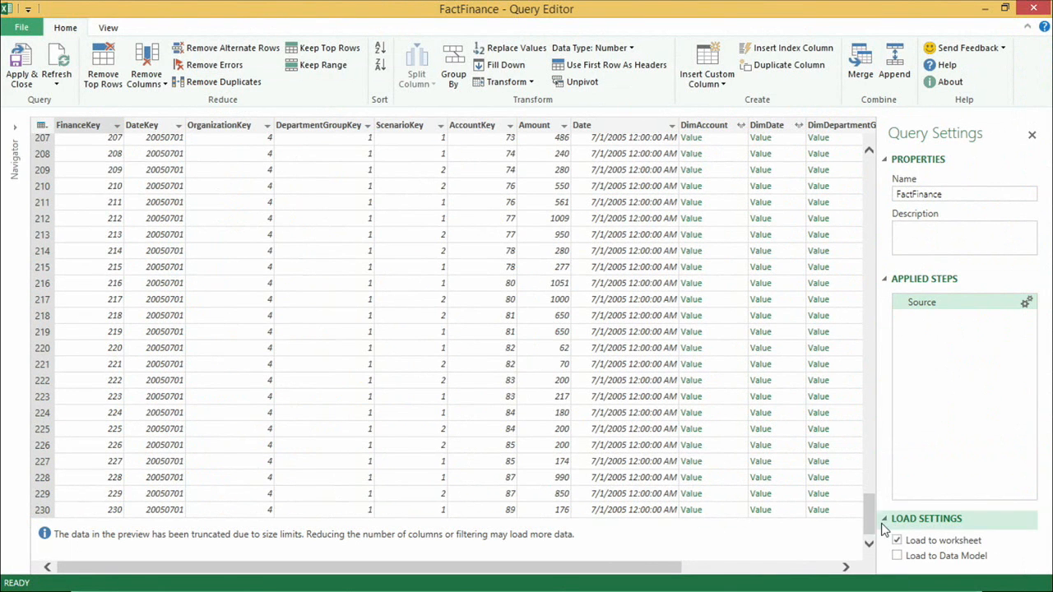
Step: Remove the OrganizationKey, DepartmentGroupKey and ScenarioKey columns from the FactFinance query
left_click_drag(870, 526, 861, 163)
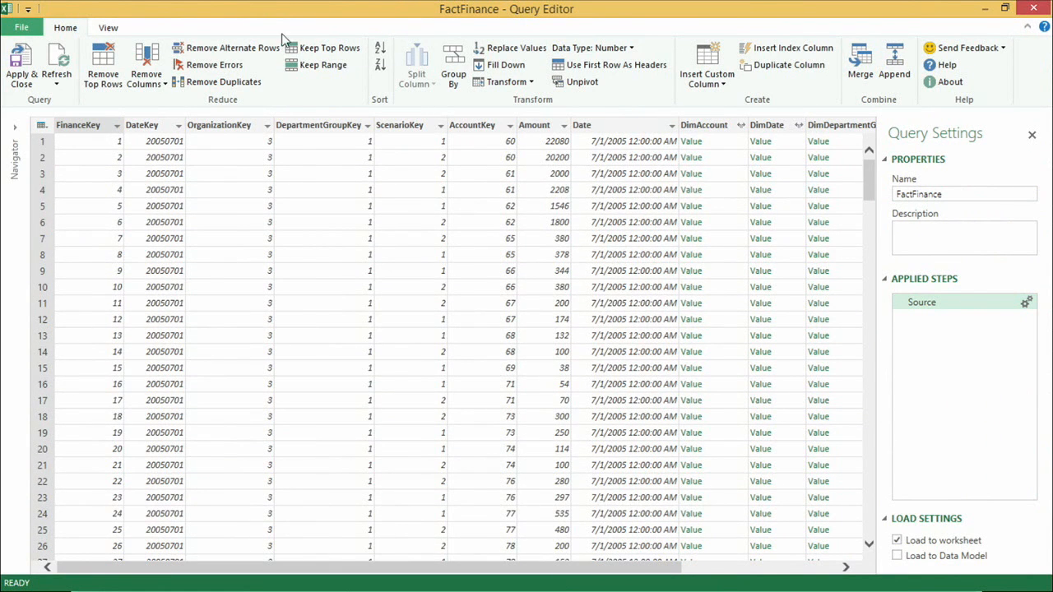
left_click(234, 126)
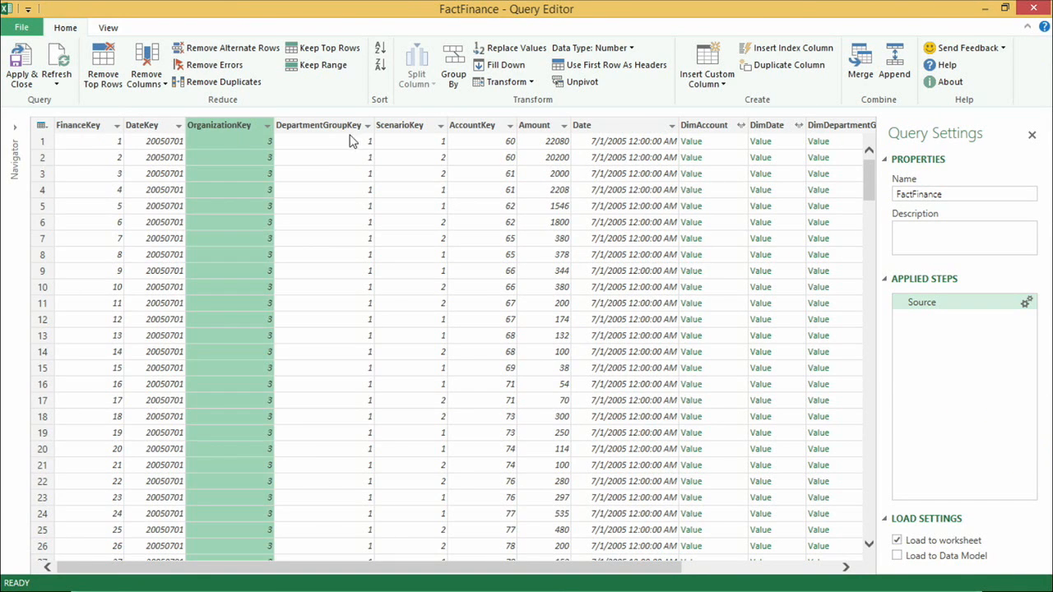
left_click(398, 126, "shift")
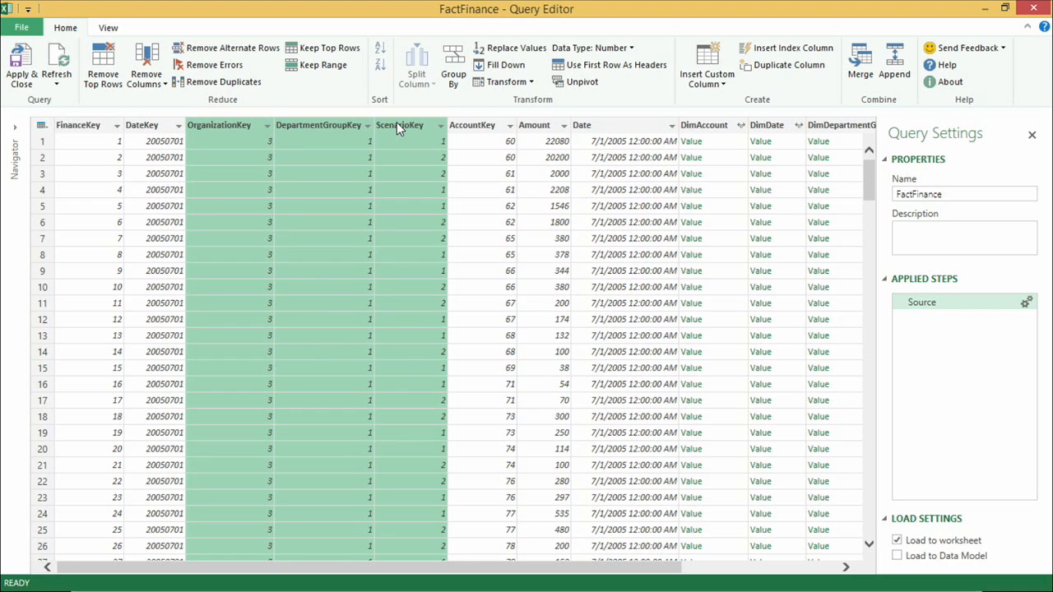
right_click(397, 124)
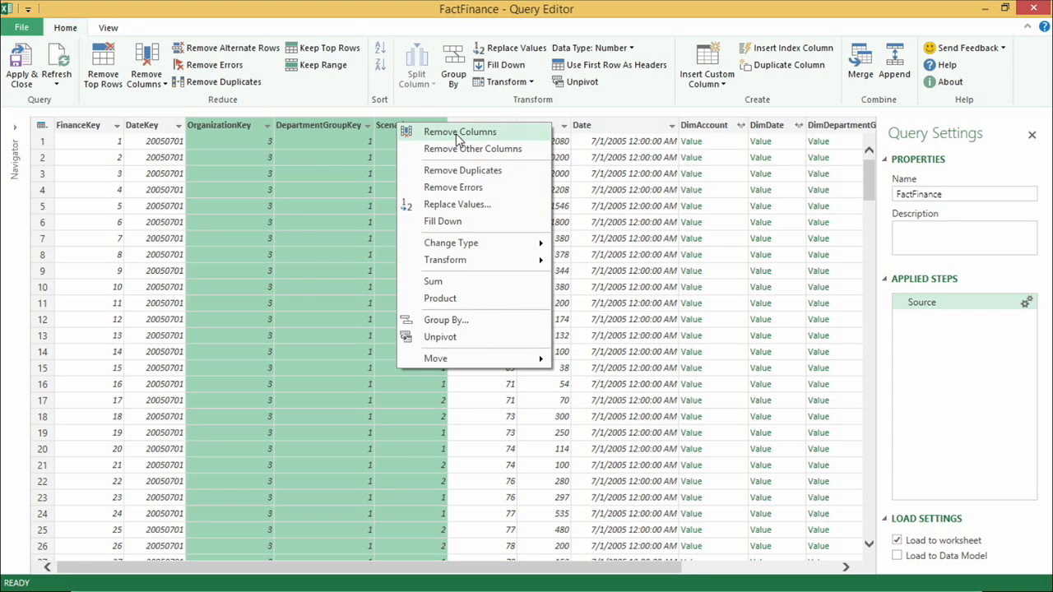
left_click(459, 135)
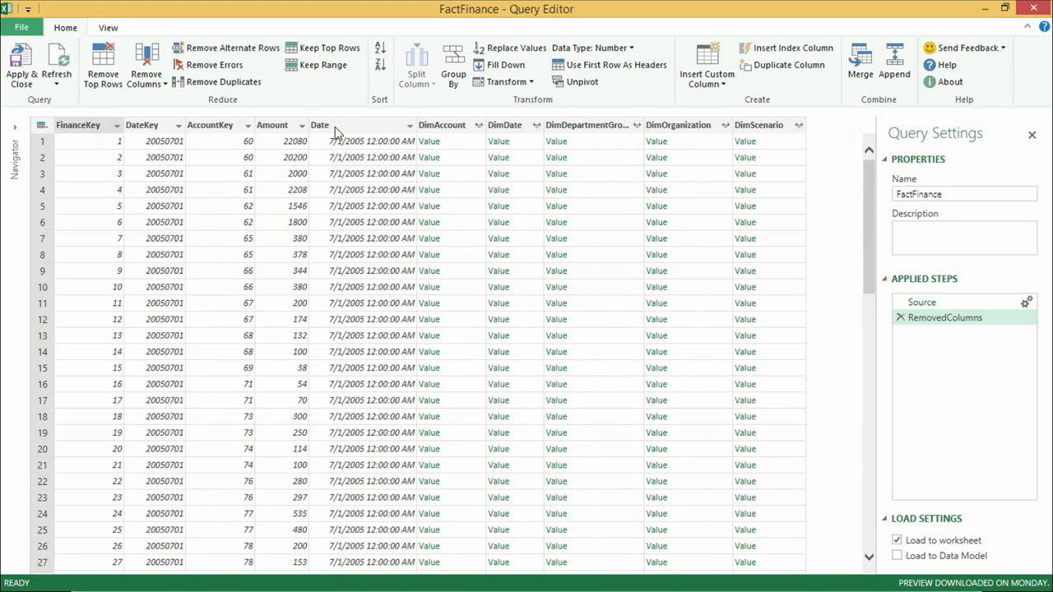
Step: Apply a number filter on FinanceKey that keeps only the rows with values less than 20
left_click(117, 126)
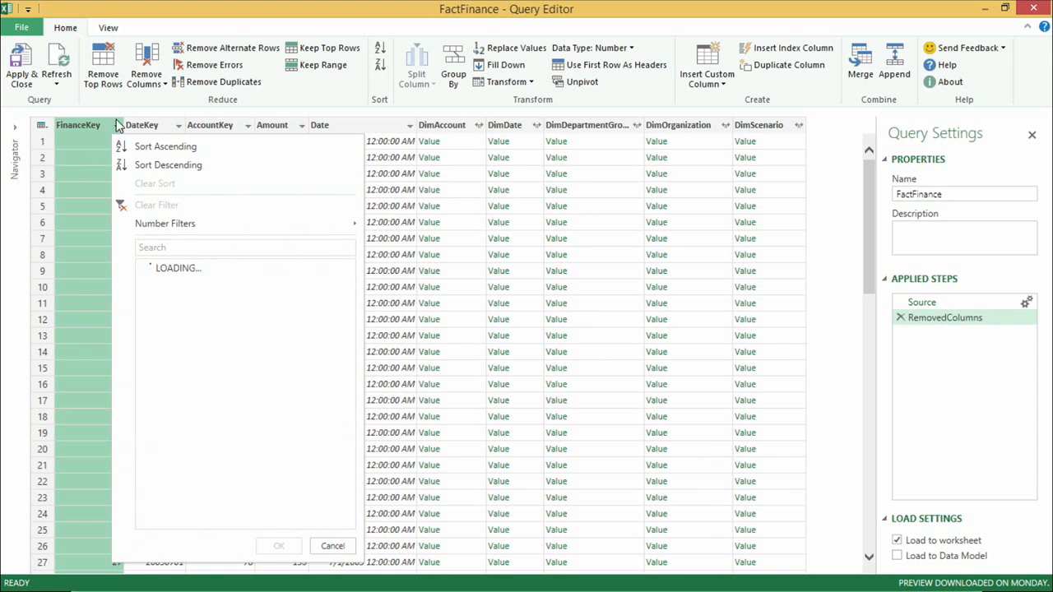
mouse_move(208, 224)
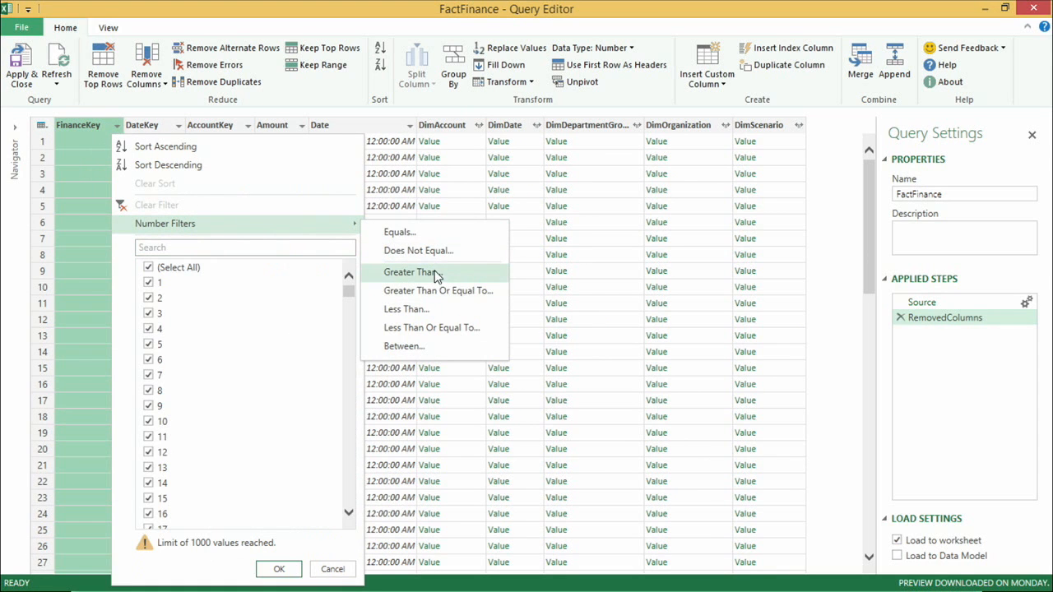
left_click(433, 310)
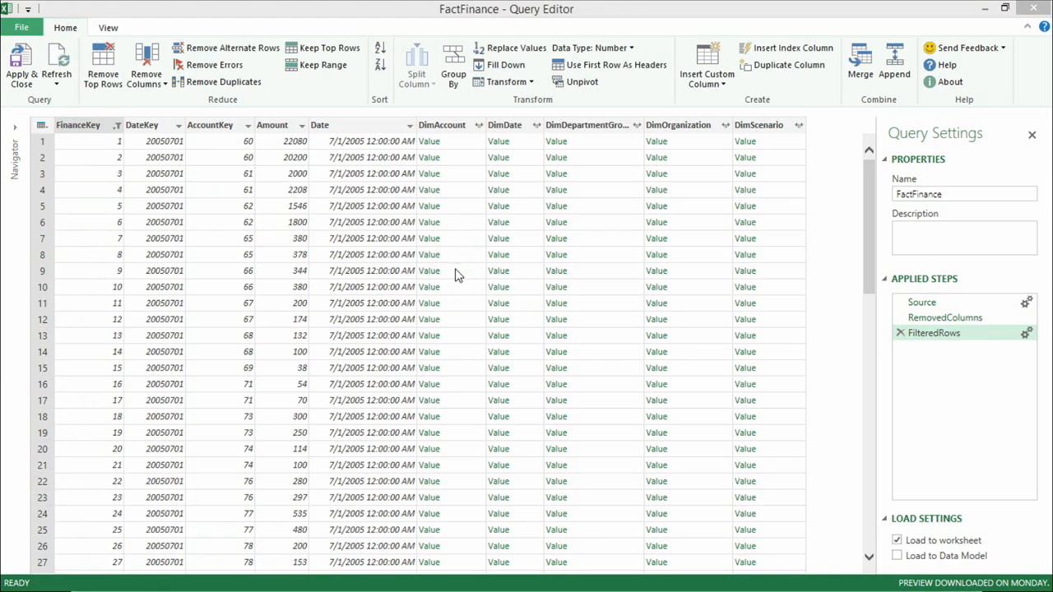
left_click(446, 285)
type("20")
left_click(694, 361)
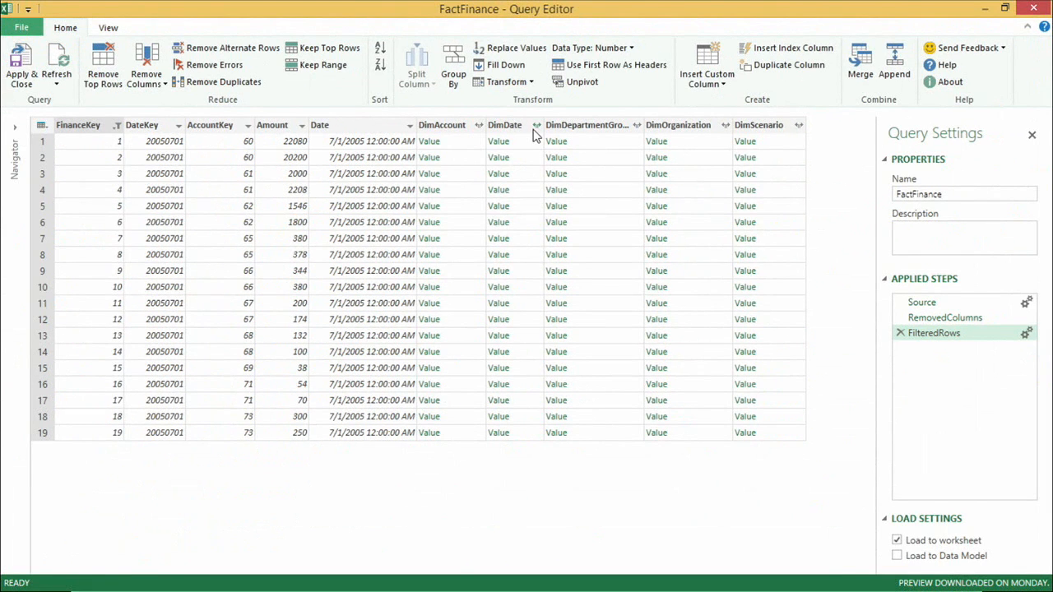
Step: Expand the DimAccount column to show only AccountDescription, and remove the DimDate column
left_click(478, 126)
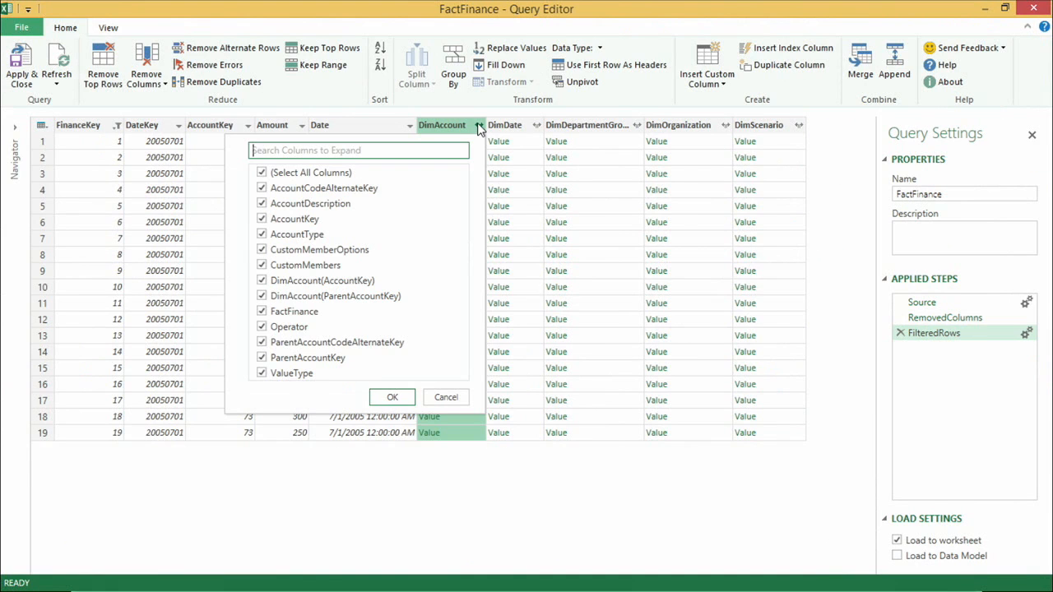
left_click(311, 174)
left_click(318, 206)
left_click(390, 401)
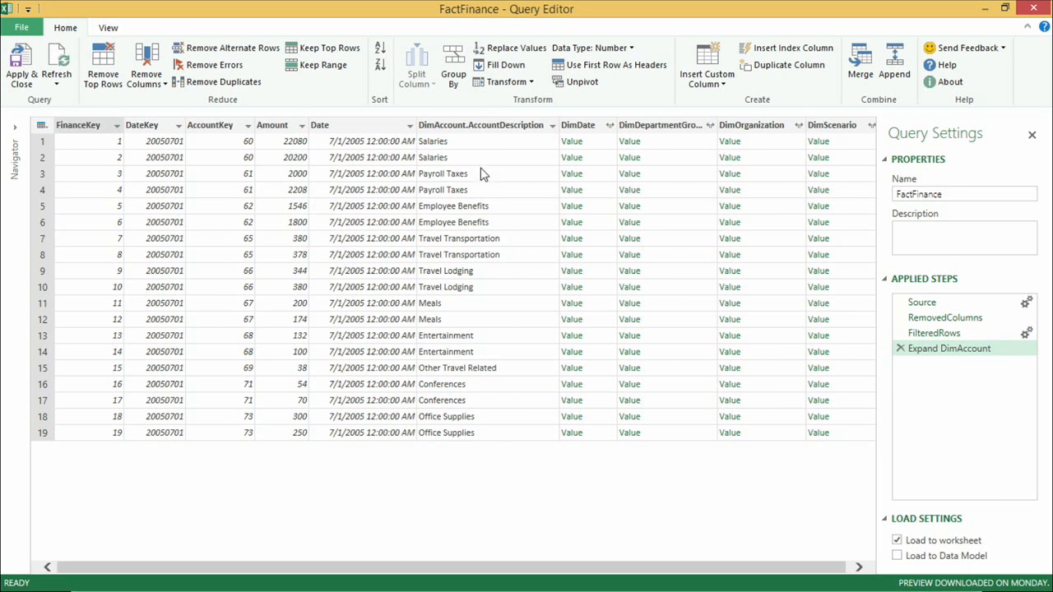
right_click(579, 126)
left_click(609, 130)
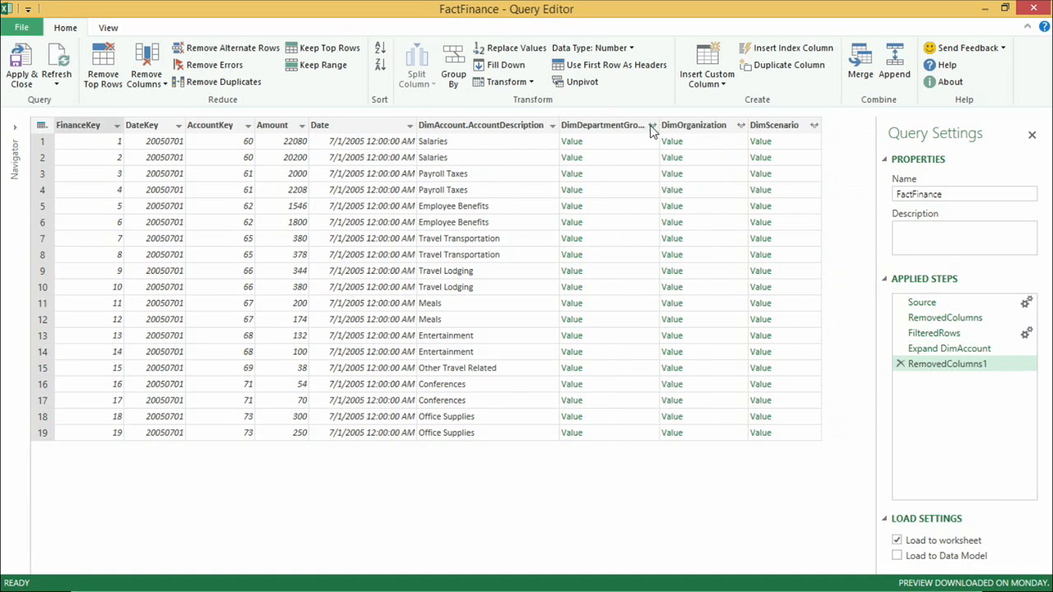
Step: Expand the DimDepartmentGroup column to show only the department group name
left_click(652, 126)
left_click(435, 173)
left_click(436, 203)
left_click(566, 302)
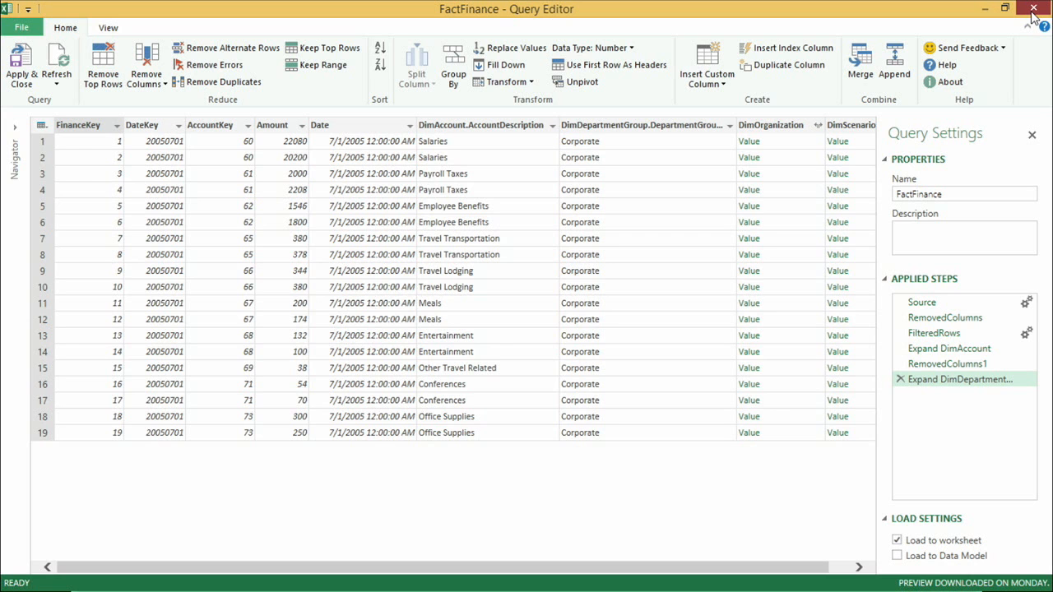
Step: Close the Query Editor discarding the FactFinance changes, and allow multiple tables to be selected in the Navigator
left_click(1034, 14)
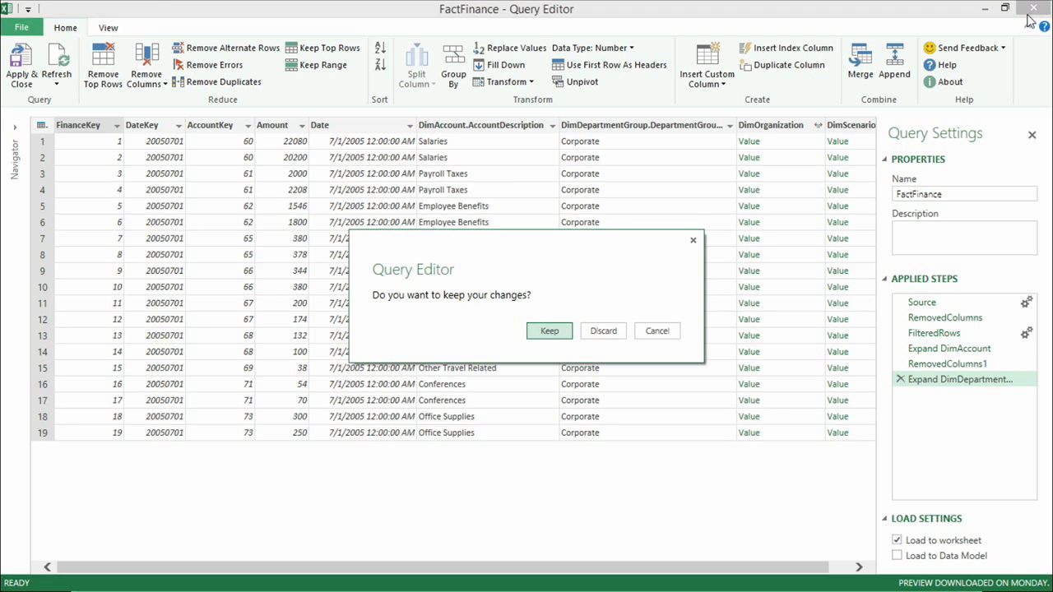
left_click(600, 329)
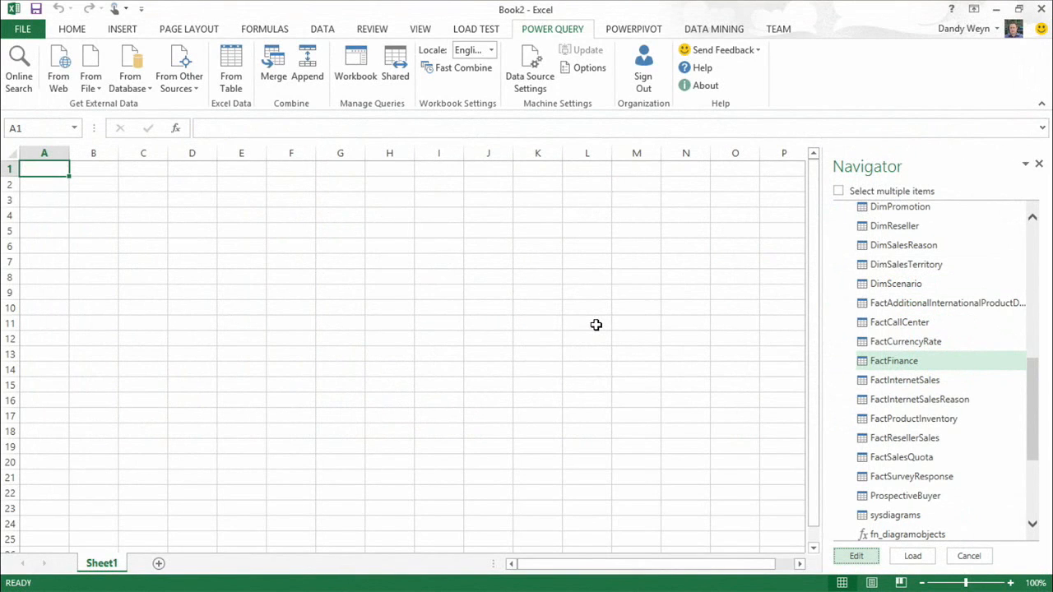
left_click(883, 192)
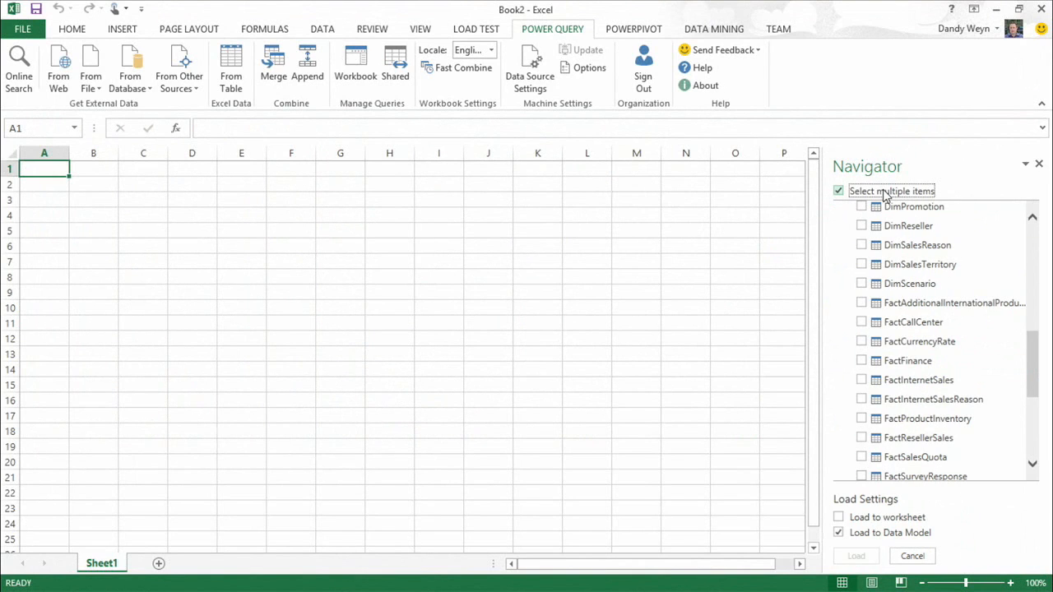
Step: Load DimCustomer, DimProduct, DimProductCategory, DimProductSubcategory and FactInternetSales into the Data Model only
left_click_drag(1034, 365, 1029, 302)
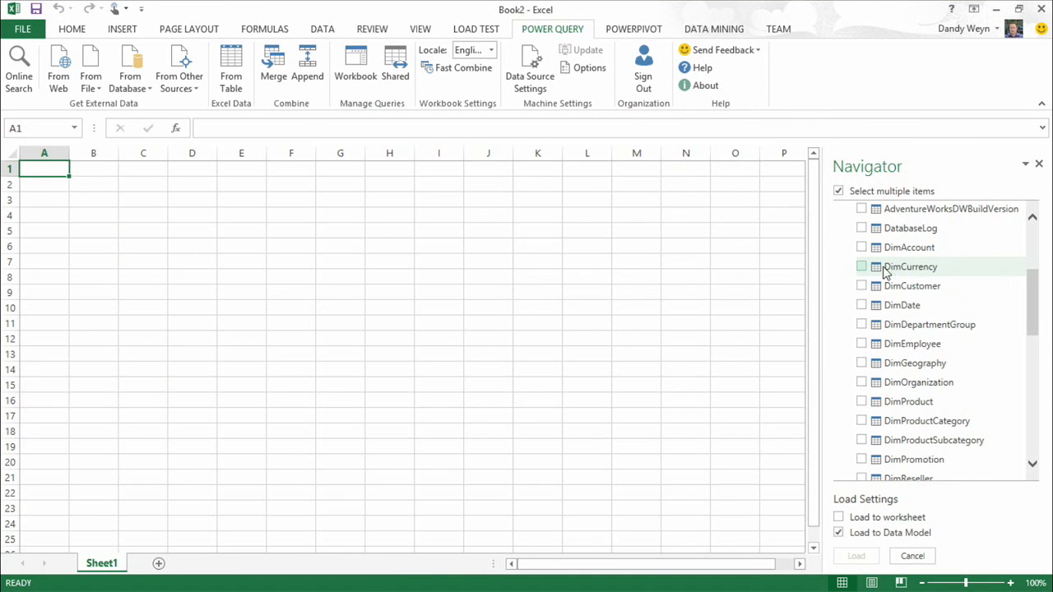
left_click(862, 286)
left_click_drag(1032, 313, 1017, 343)
left_click(862, 282)
left_click(862, 301)
left_click(861, 321)
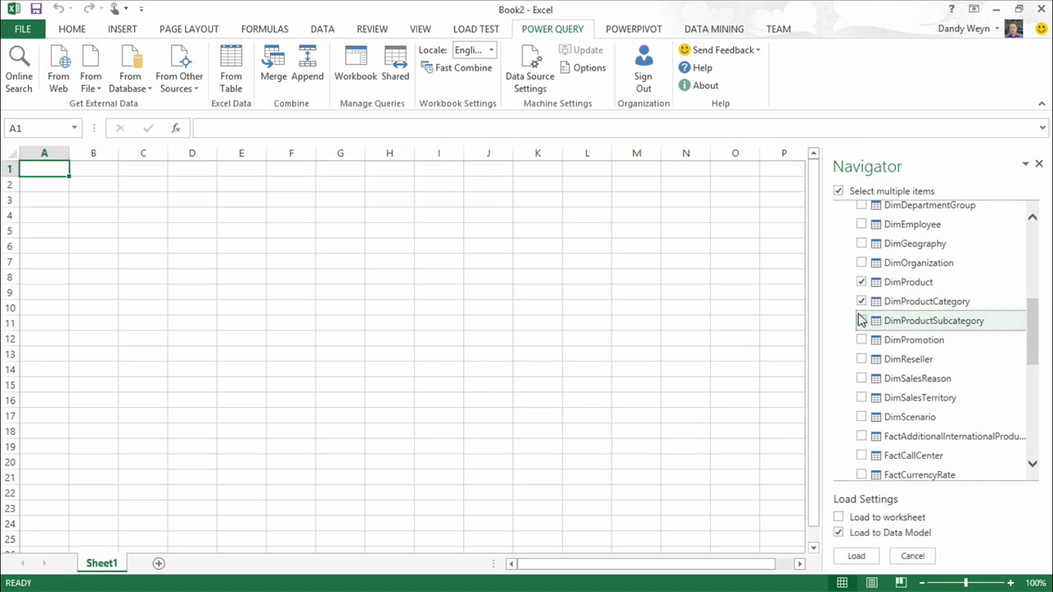
left_click_drag(1034, 344, 1029, 393)
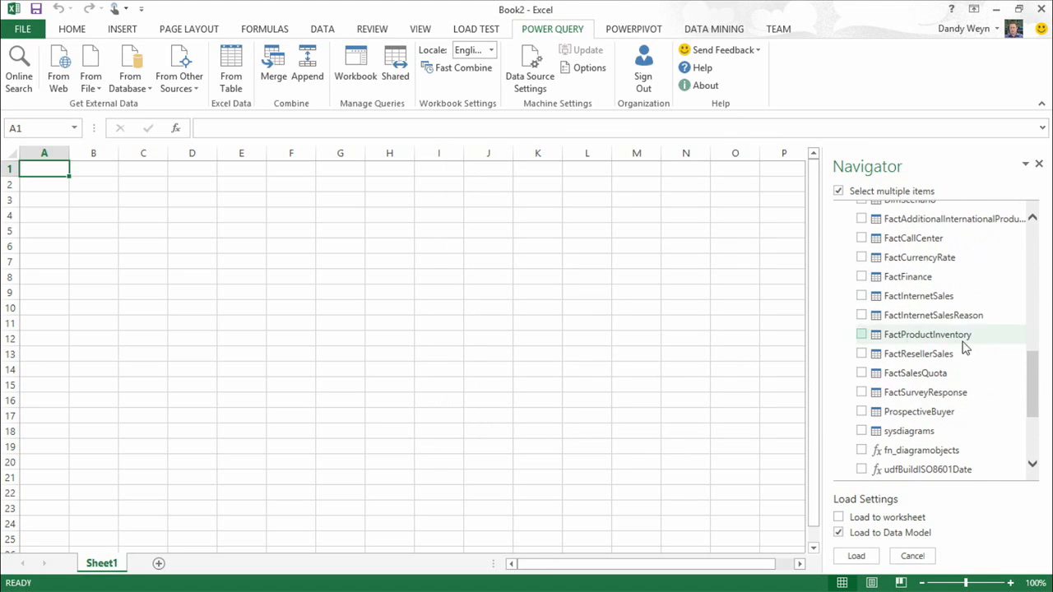
left_click(857, 296)
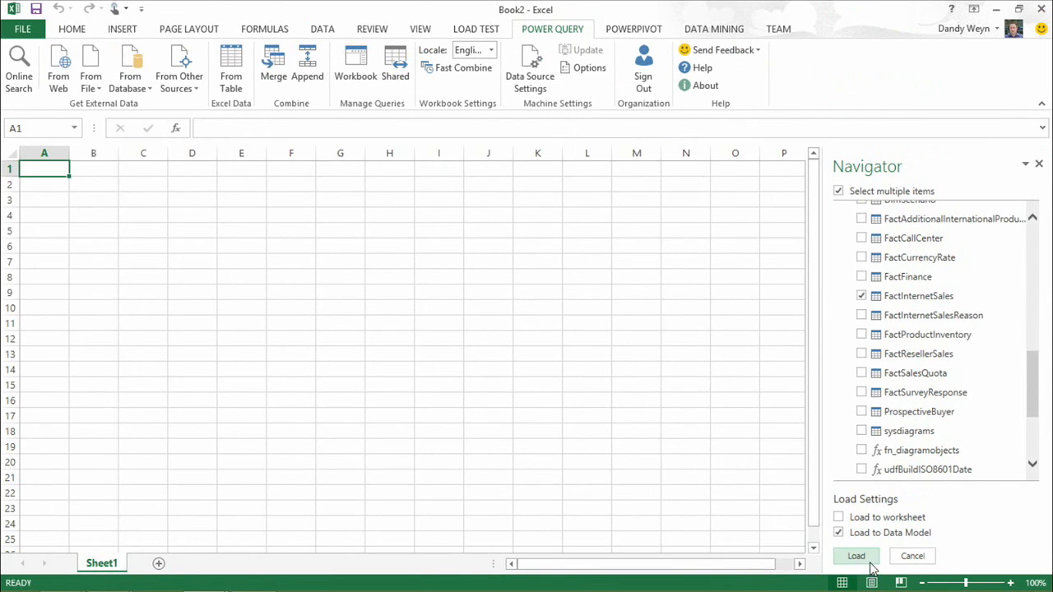
left_click(857, 557)
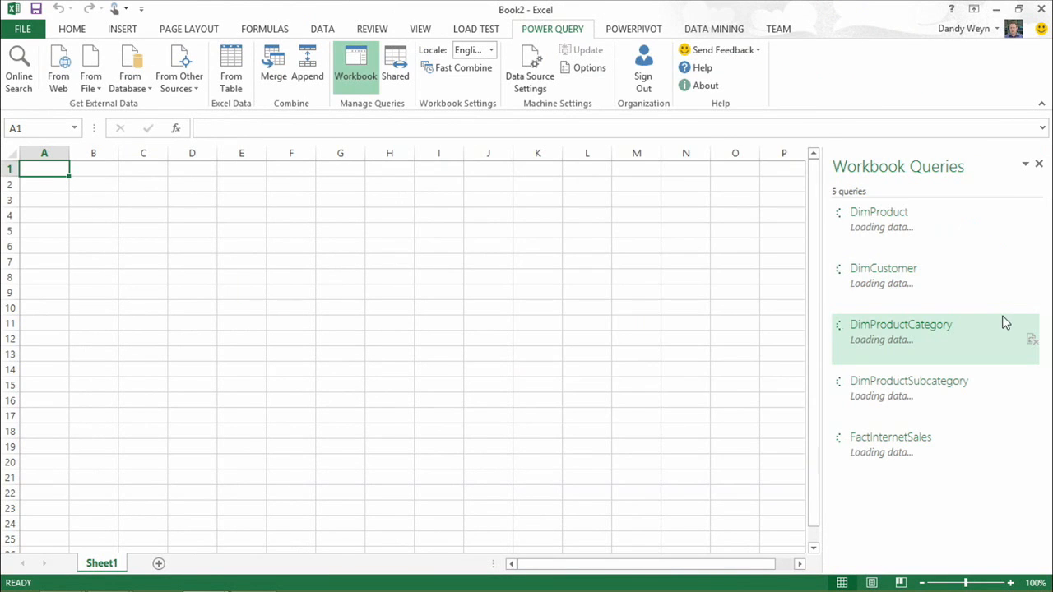
Step: Open the workbook's data model in PowerPivot and show its tables in Diagram View
mouse_move(1000, 323)
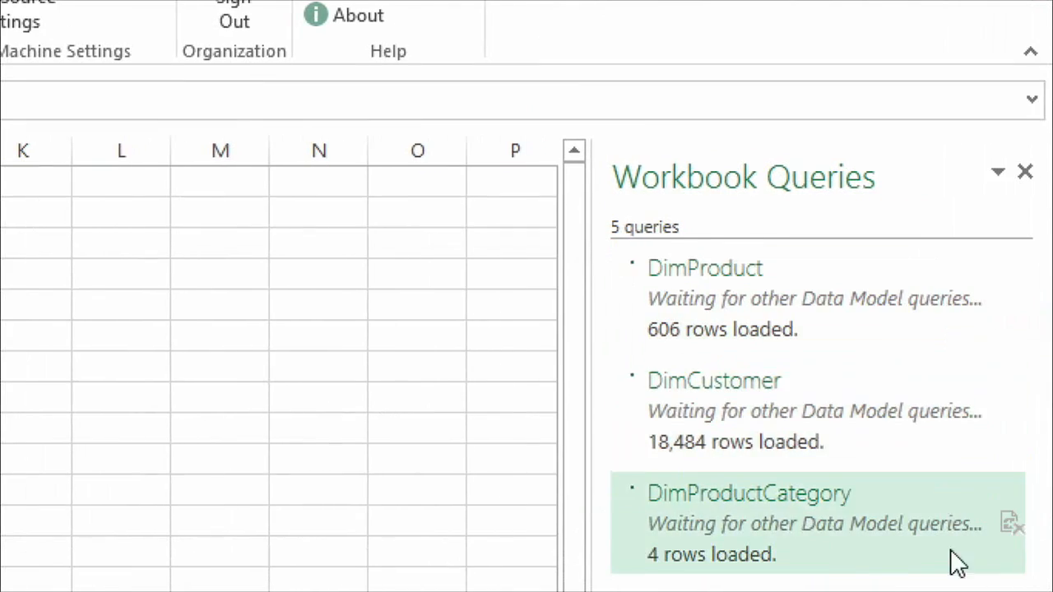
mouse_move(740, 91)
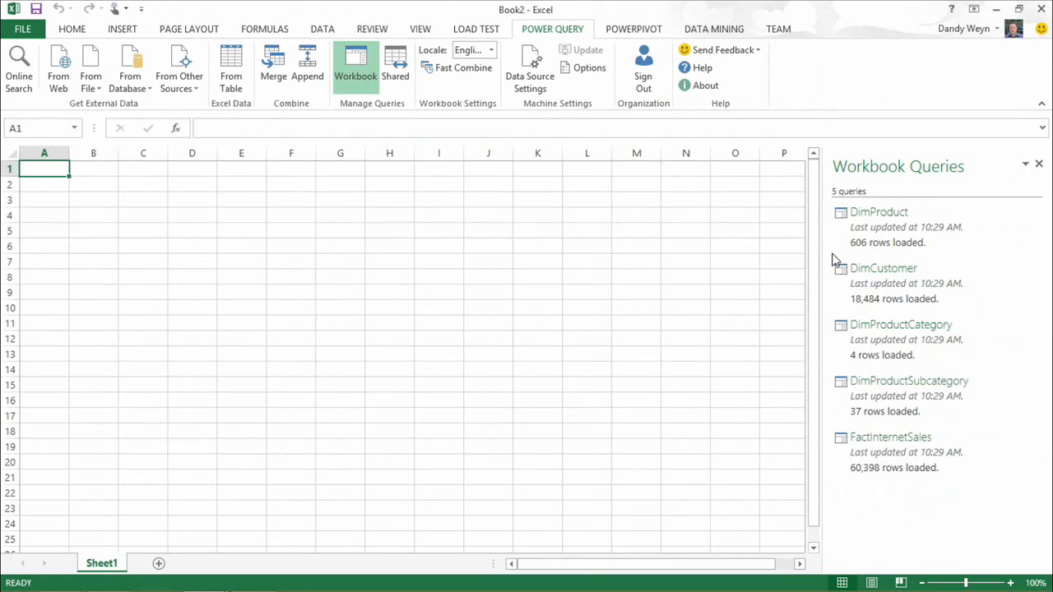
left_click(640, 31)
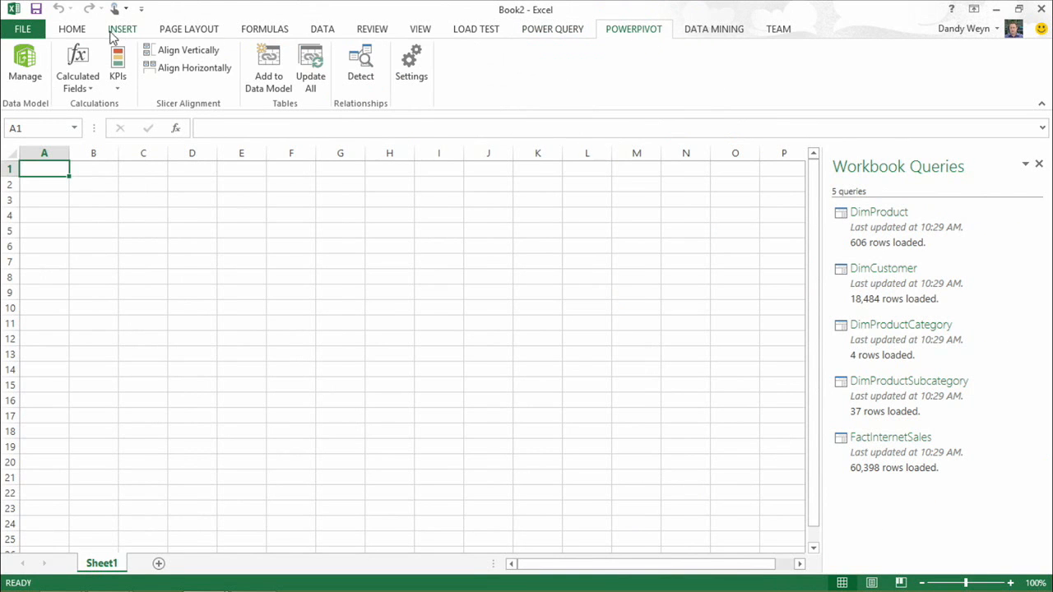
left_click(25, 66)
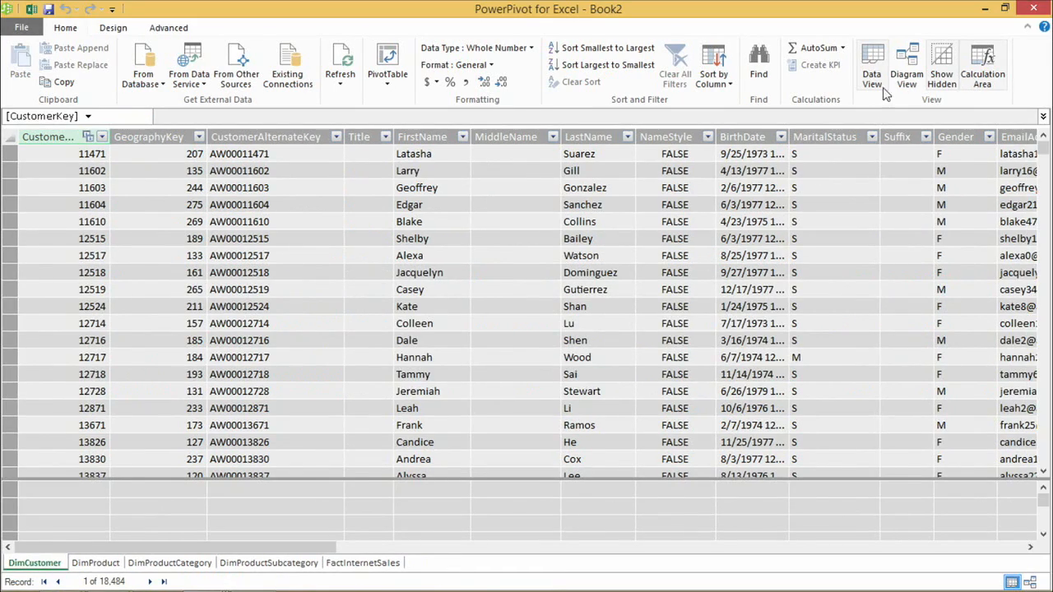
left_click(913, 74)
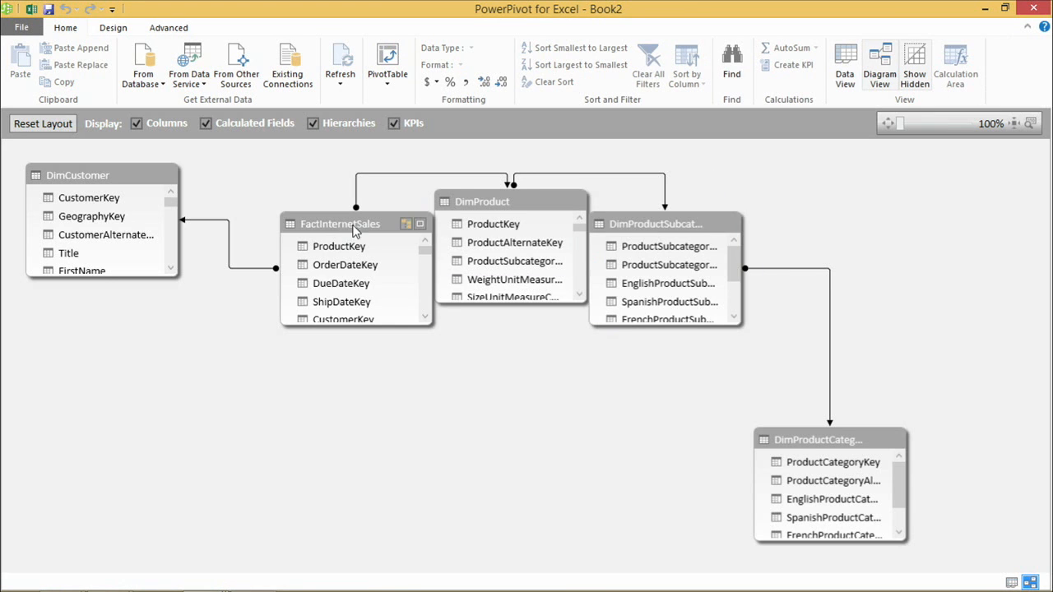
Step: Spread out FactInternetSales, DimProduct, DimProductSubcategory and DimProductCategory in the diagram, and select the FactInternetSales–DimProduct relationship
left_click_drag(298, 224, 215, 421)
left_click_drag(501, 207, 375, 250)
left_click_drag(628, 235, 581, 221)
left_click_drag(821, 443, 581, 465)
left_click(327, 461)
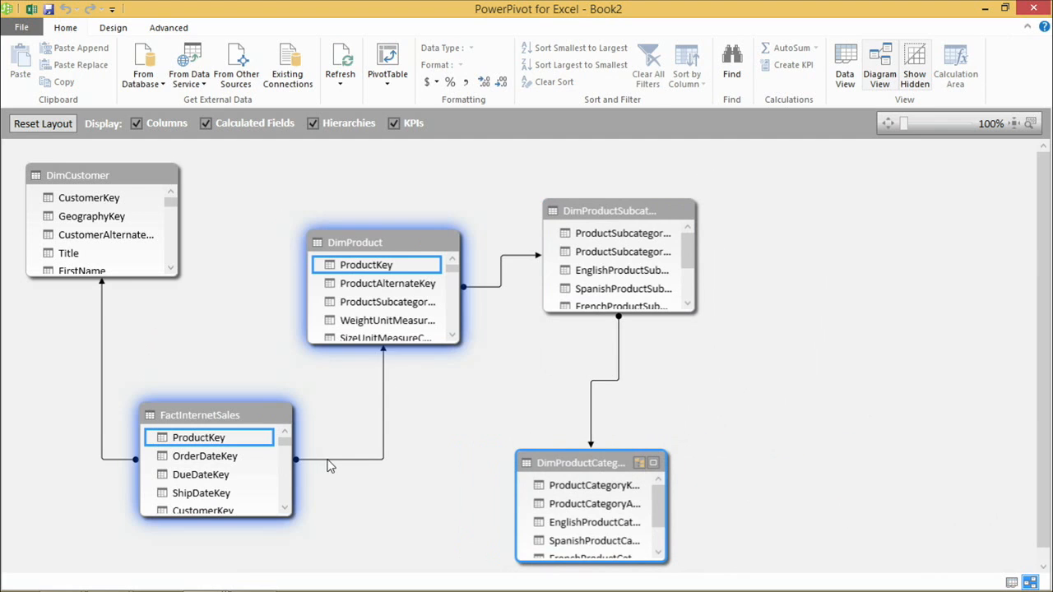
left_click(329, 461)
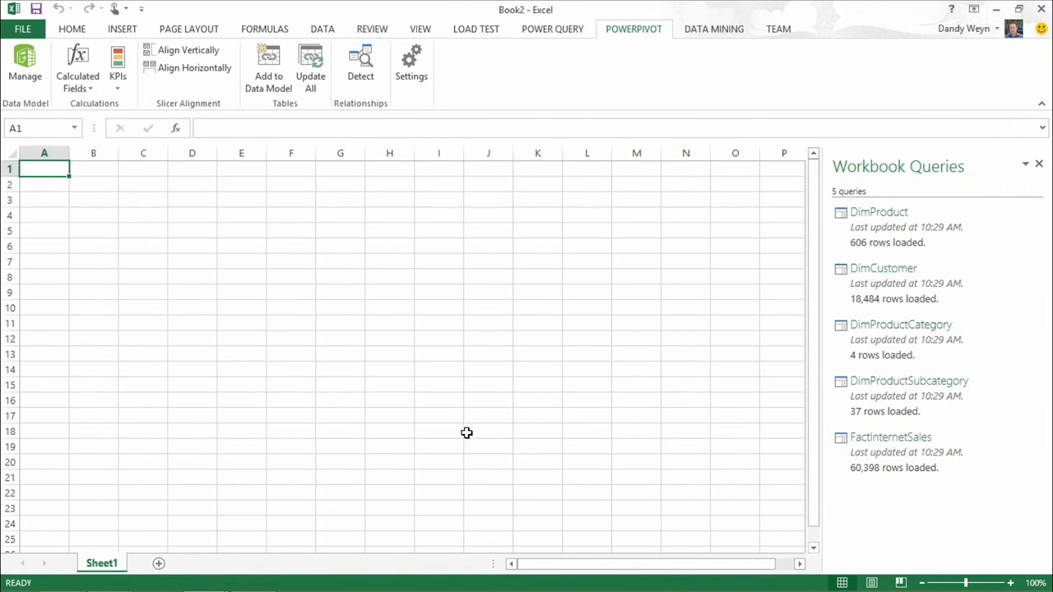
Step: Copy the path of the PQDEMO\DATA folder from File Explorer and return to the Excel workbook
left_click(576, 31)
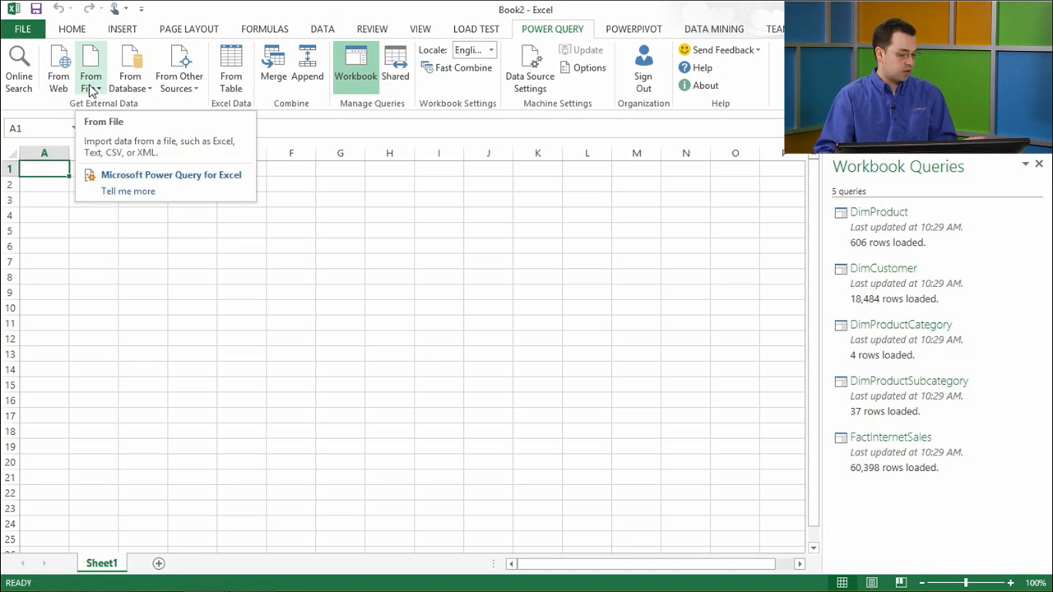
mouse_move(146, 572)
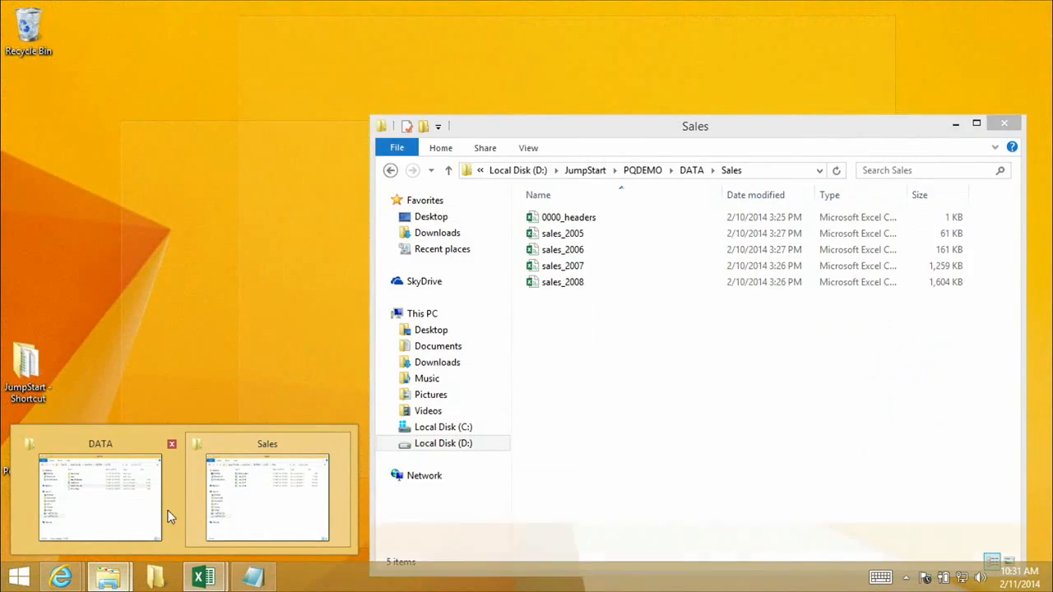
left_click(167, 517)
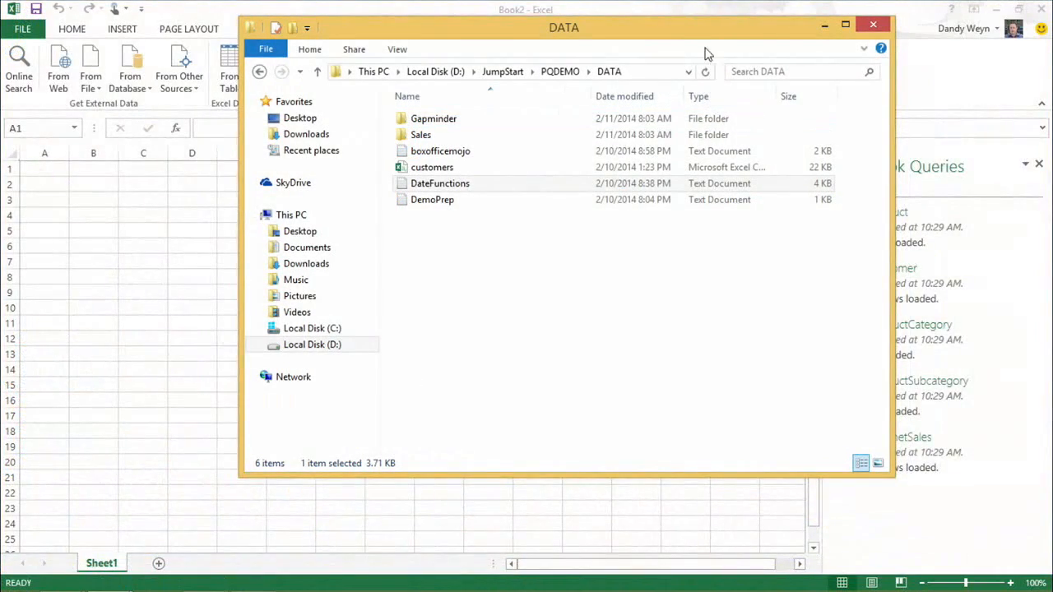
left_click(658, 72)
key("ctrl+c")
left_click(647, 11)
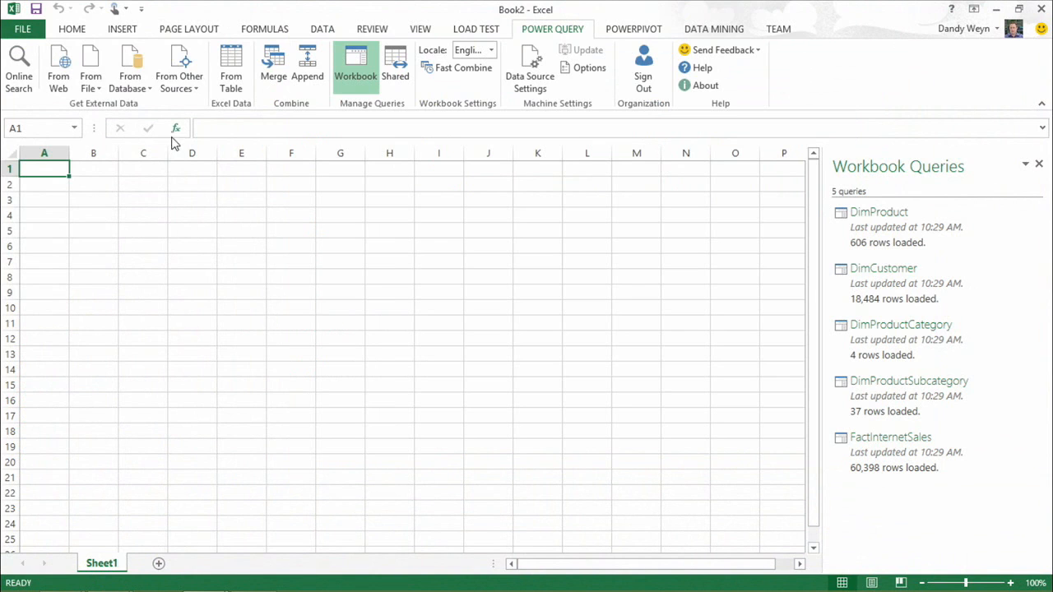
Step: Import the customers CSV file from D:\JumpStart\PQDEMO\DATA into a new query
left_click(89, 89)
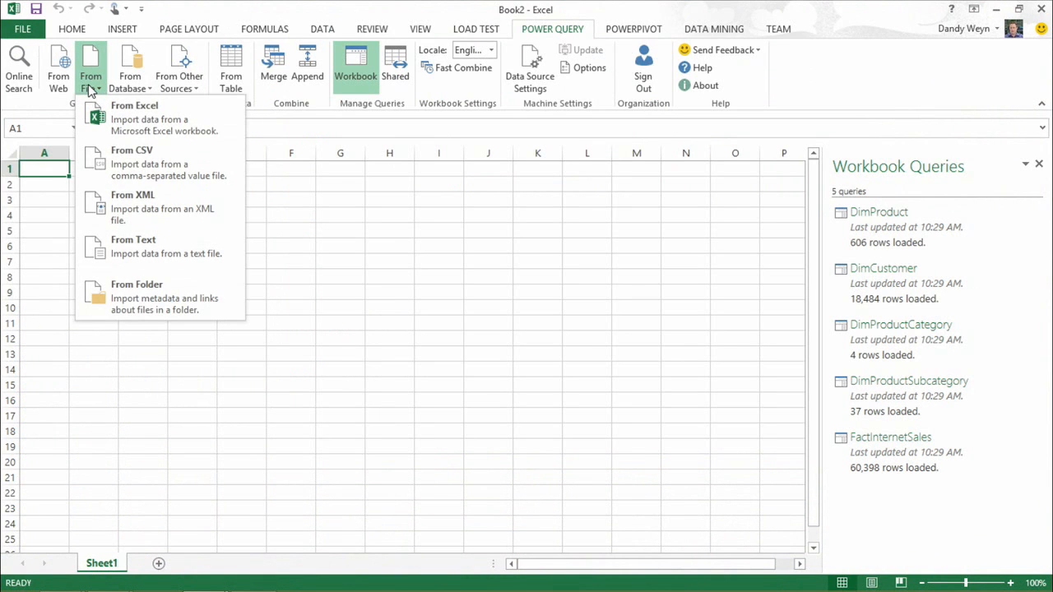
left_click(165, 168)
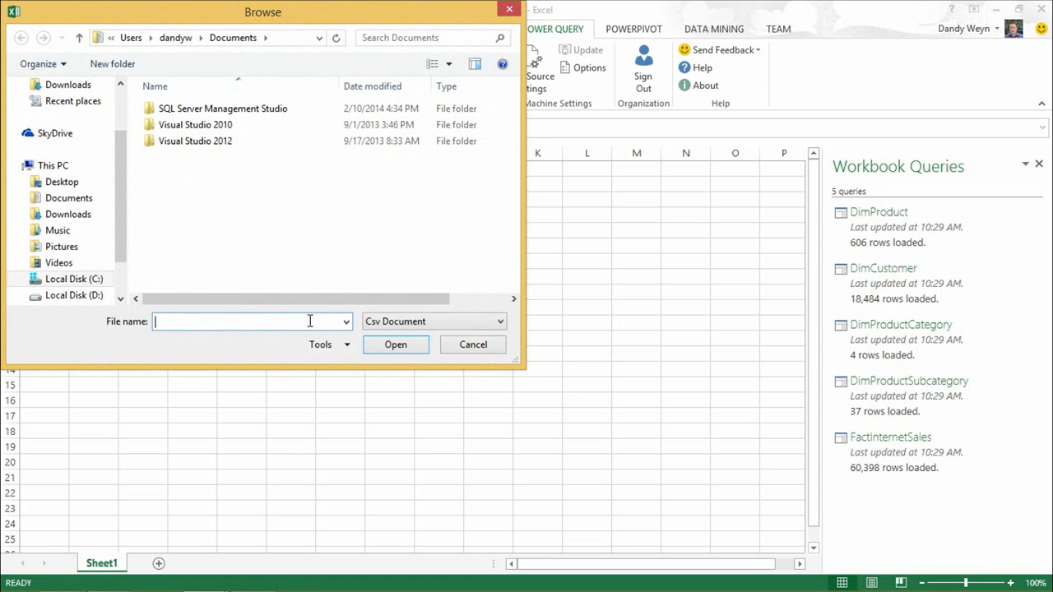
key("ctrl+v")
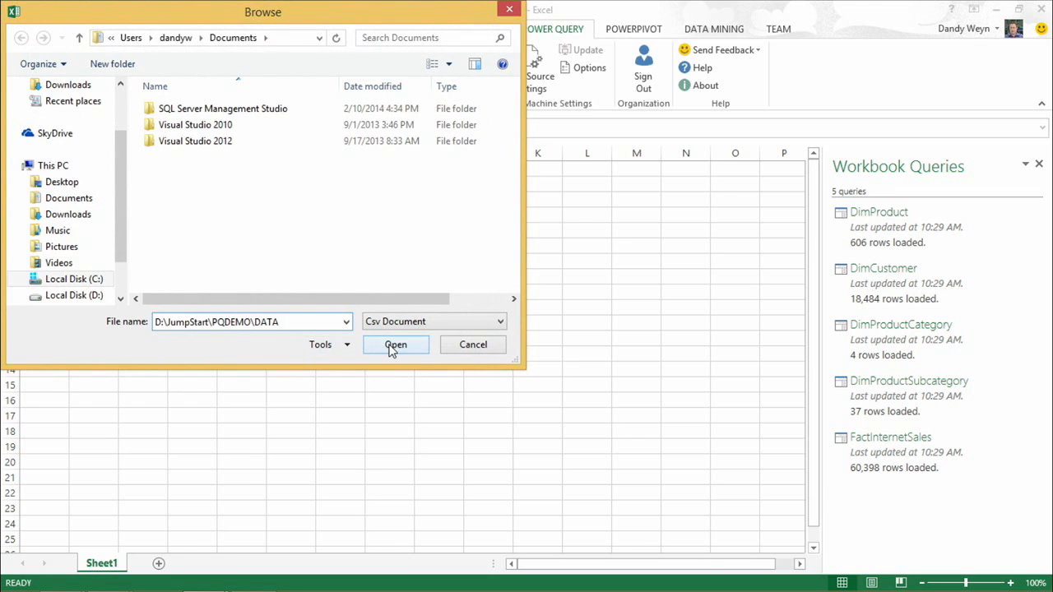
left_click(392, 345)
left_click(197, 143)
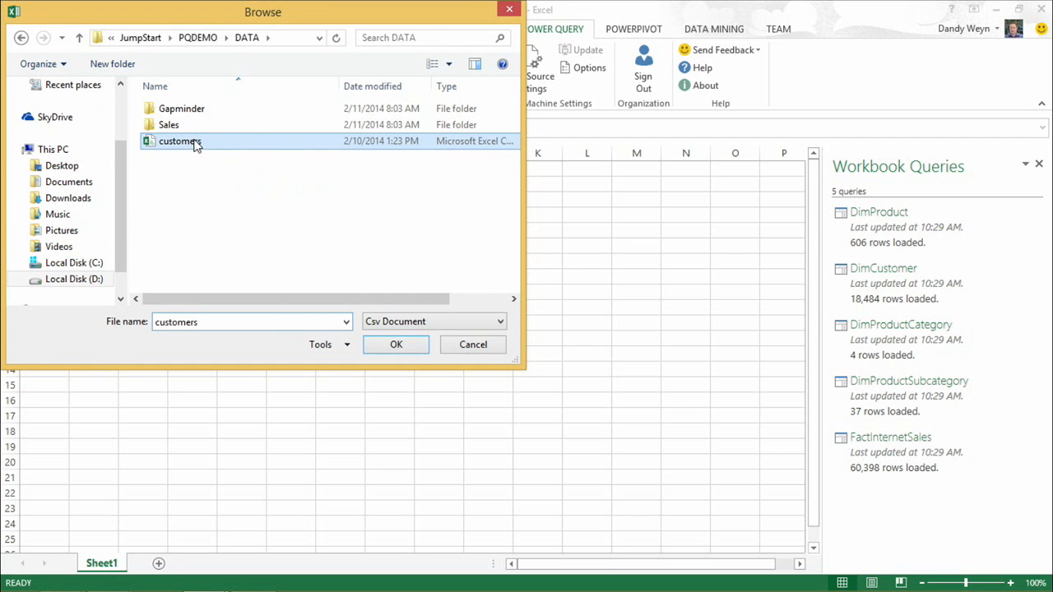
double_click(197, 143)
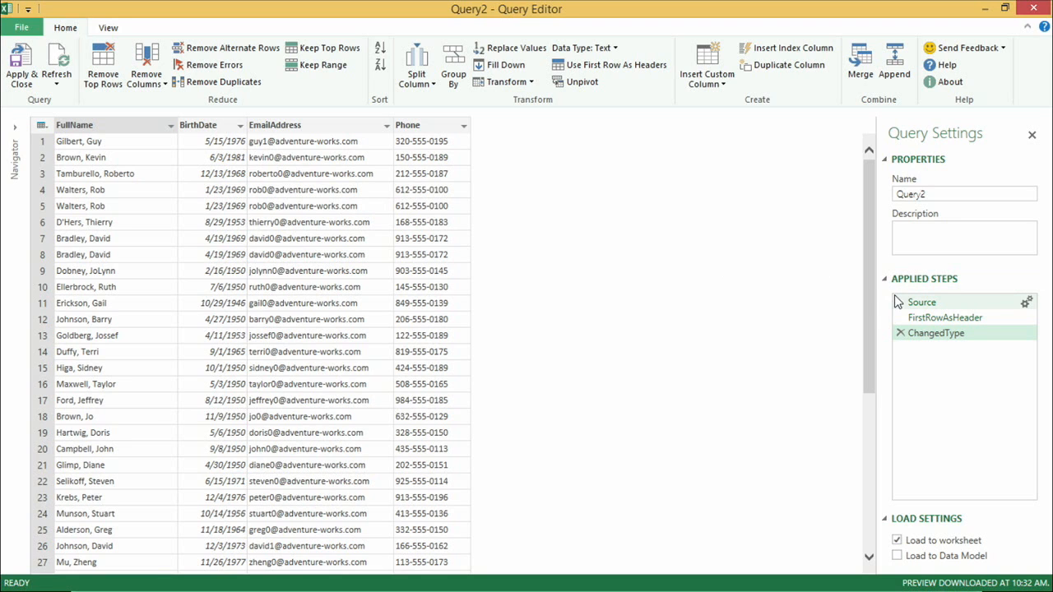
Step: Split the FullName column by comma at the left-most delimiter
left_click(942, 321)
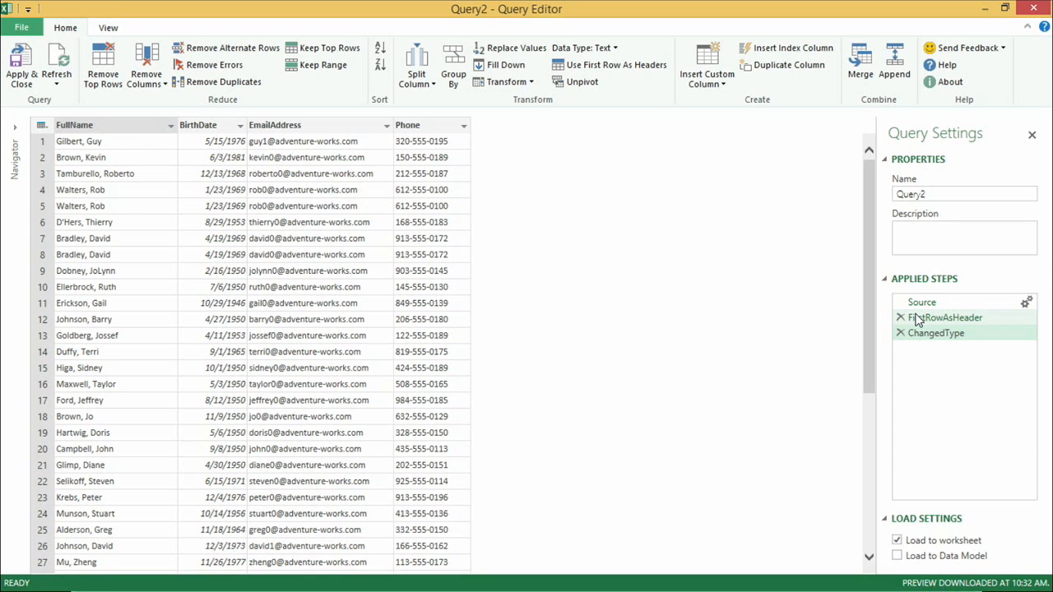
left_click(160, 130)
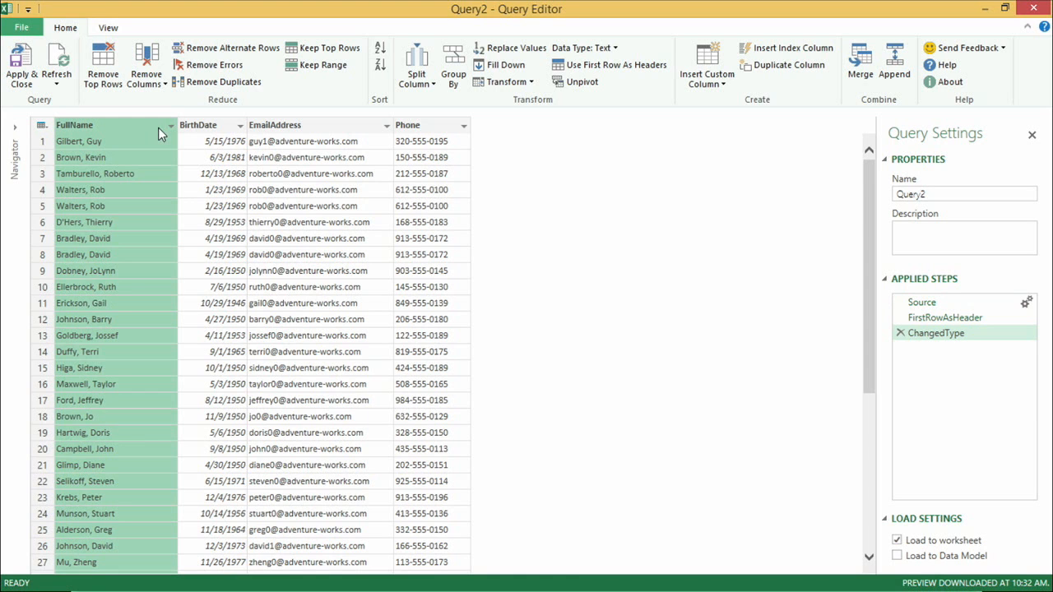
left_click(420, 87)
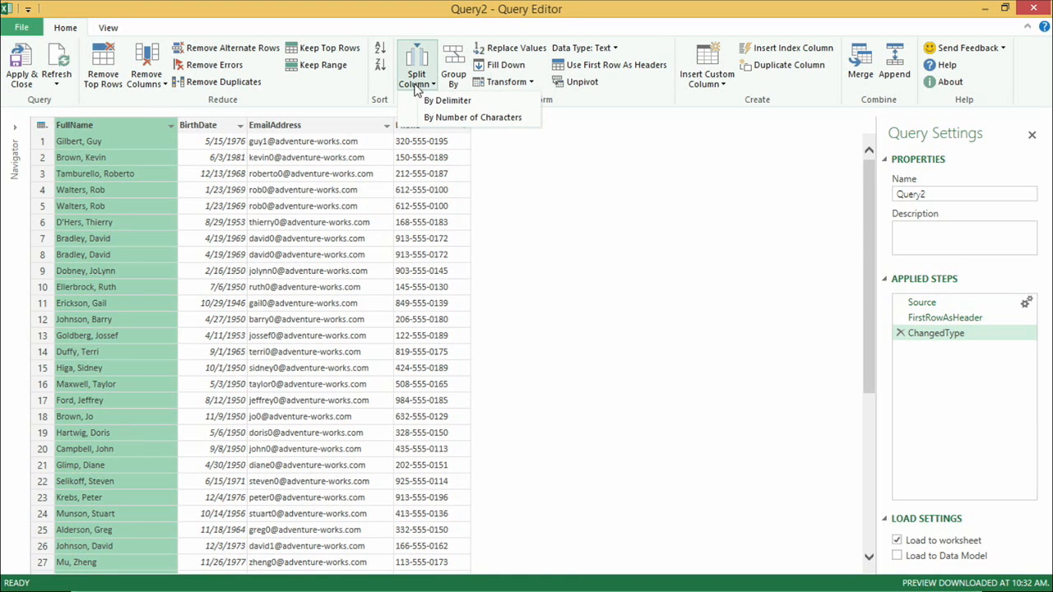
left_click(460, 102)
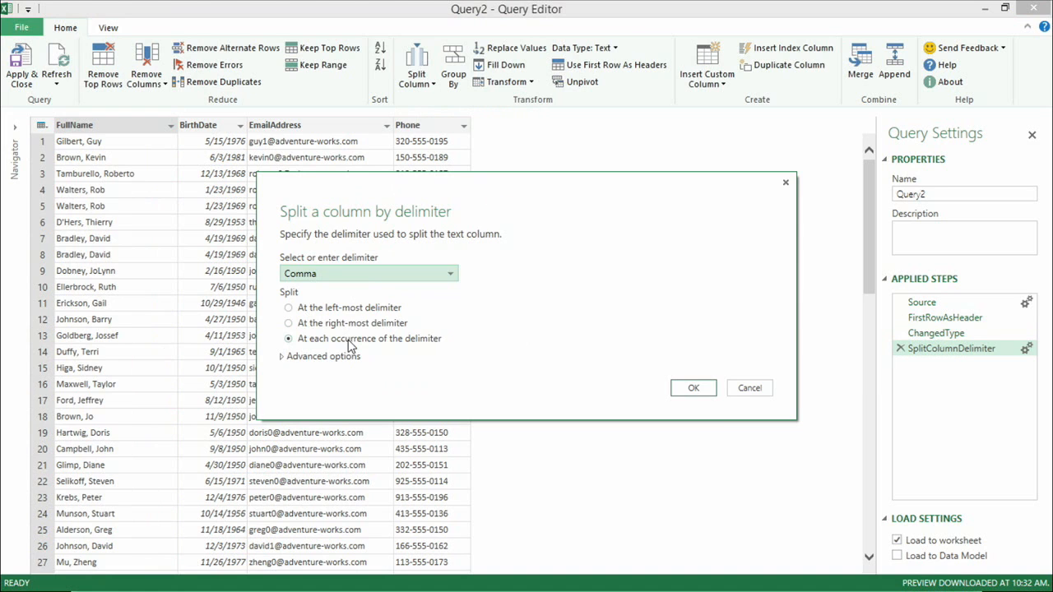
left_click(346, 309)
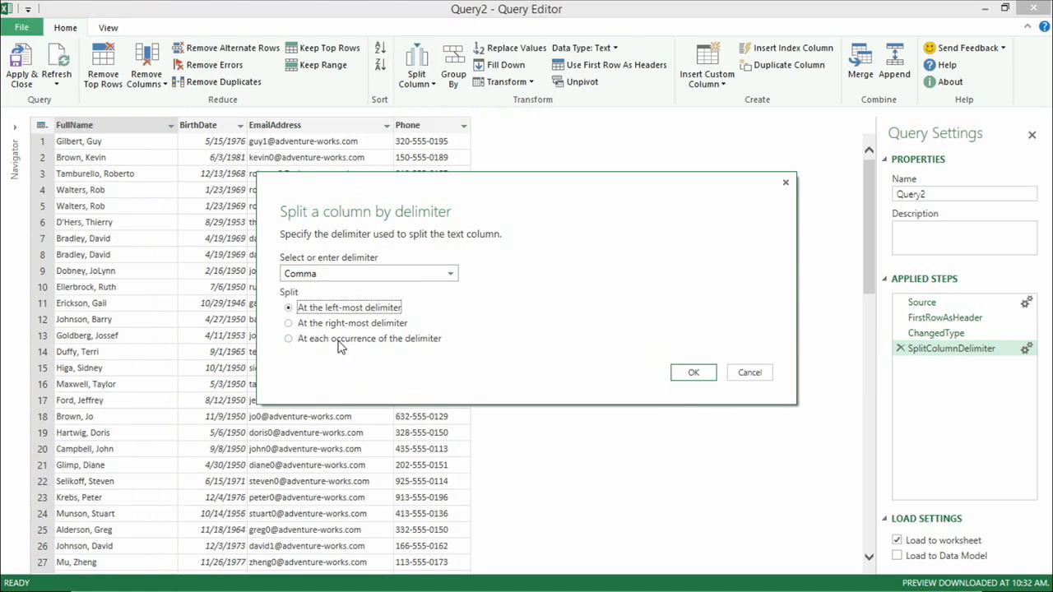
left_click(691, 374)
Step: Rename the FullName.1 column as FamilyName
double_click(103, 125)
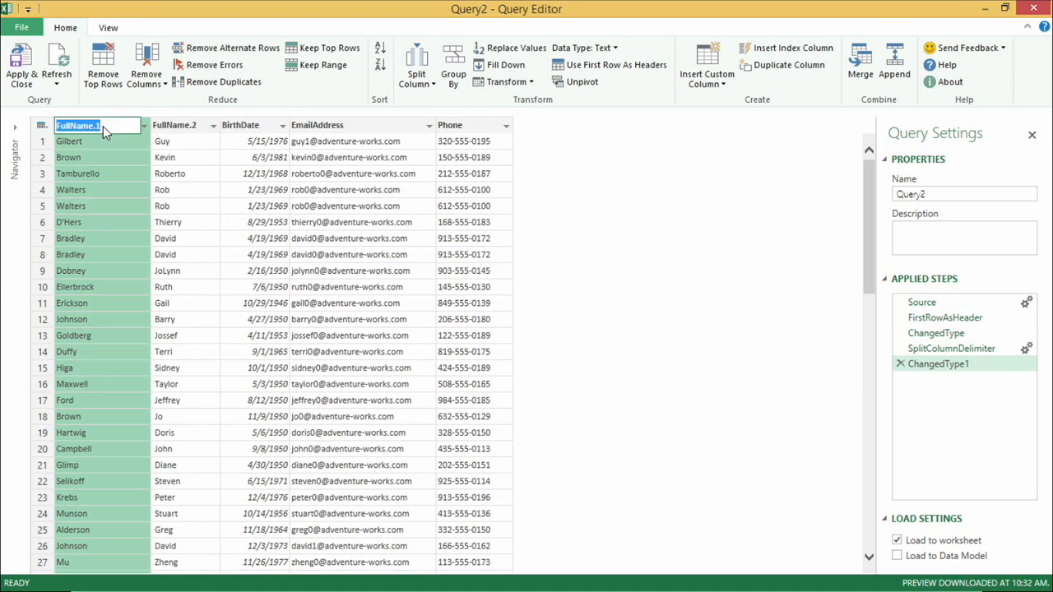
type("Family Name")
key("BackSpace")
key("BackSpace")
key("BackSpace")
key("BackSpace")
key("BackSpace")
type("Name")
key("Return")
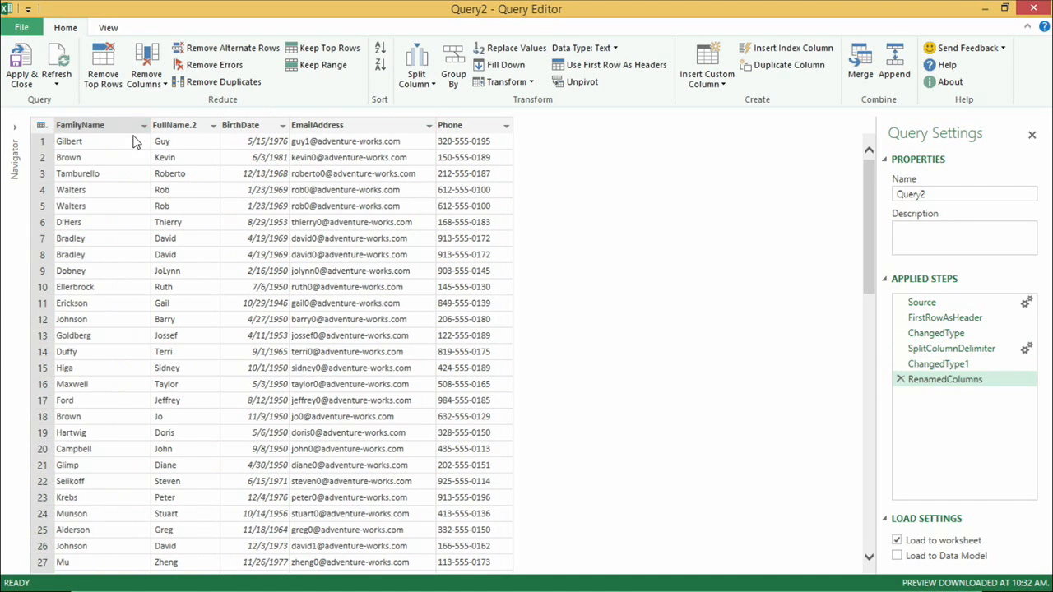
Step: Rename the FullName.2 column as GivenName and move it in front of FamilyName
double_click(171, 127)
type("F")
key("BackSpace")
type("GivenName")
key("Return")
left_click_drag(171, 127, 58, 125)
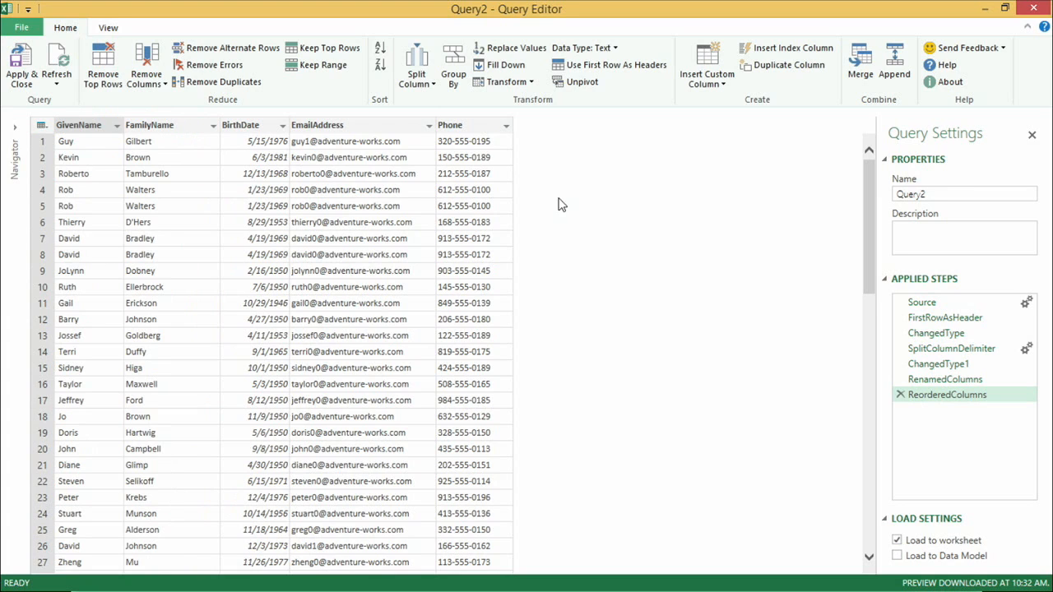
Step: Name the query Customers and apply it so the data loads to a worksheet
left_click_drag(944, 195, 771, 202)
type("Custome")
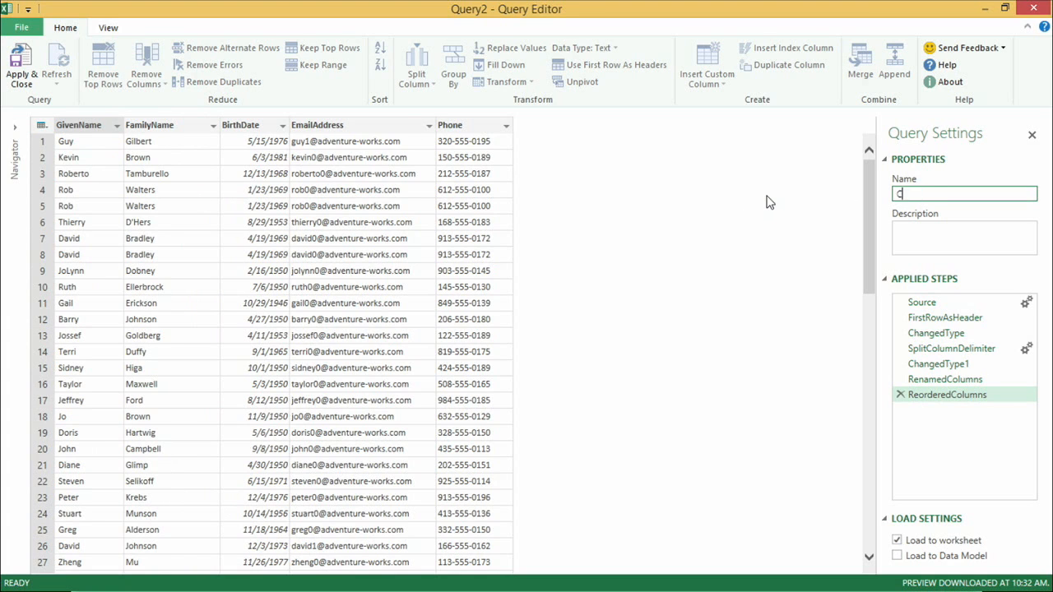
type("ra")
left_click(22, 64)
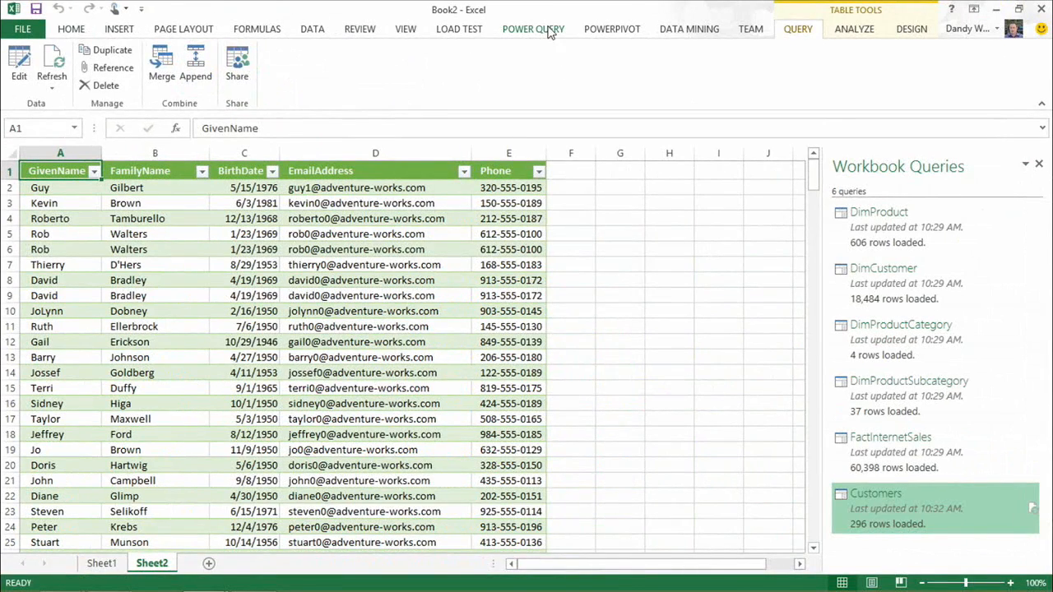
Step: Switch to File Explorer and examine the headers file and the yearly sales files in the Sales folder
left_click(1045, 57)
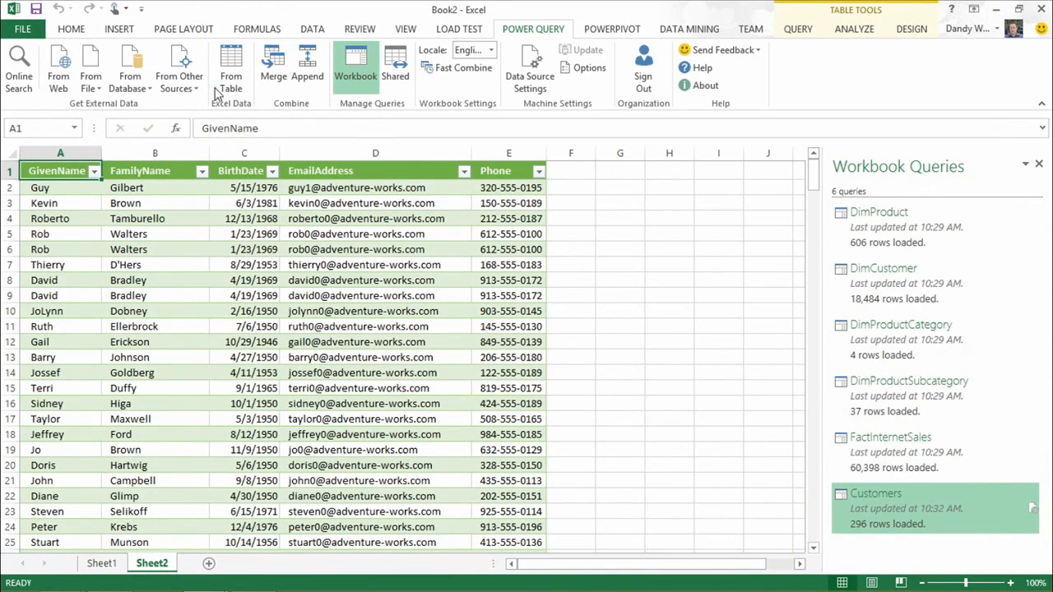
left_click(102, 91)
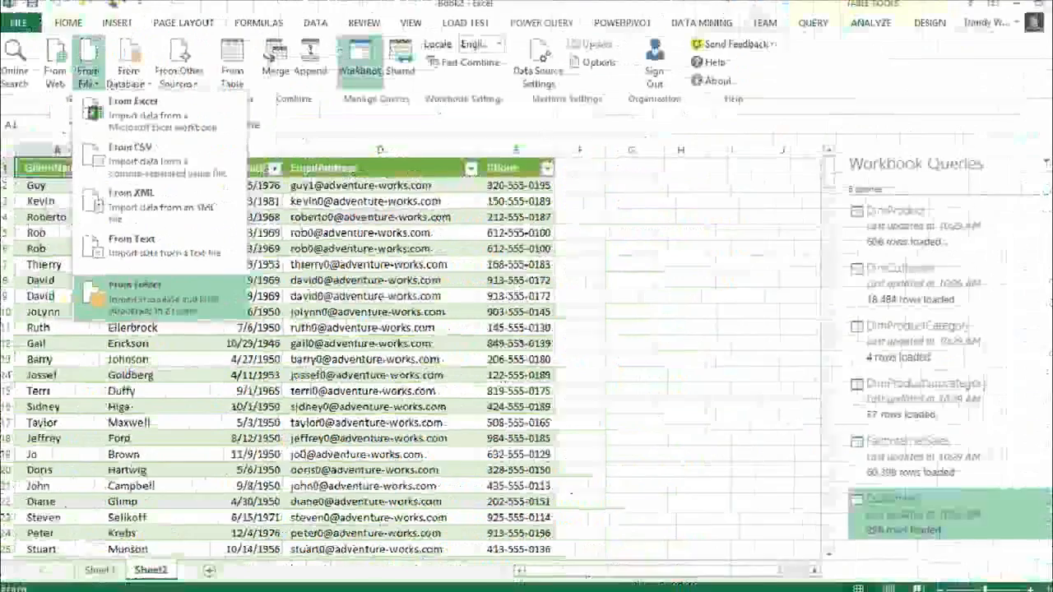
left_click(148, 304)
mouse_move(107, 586)
left_click(268, 489)
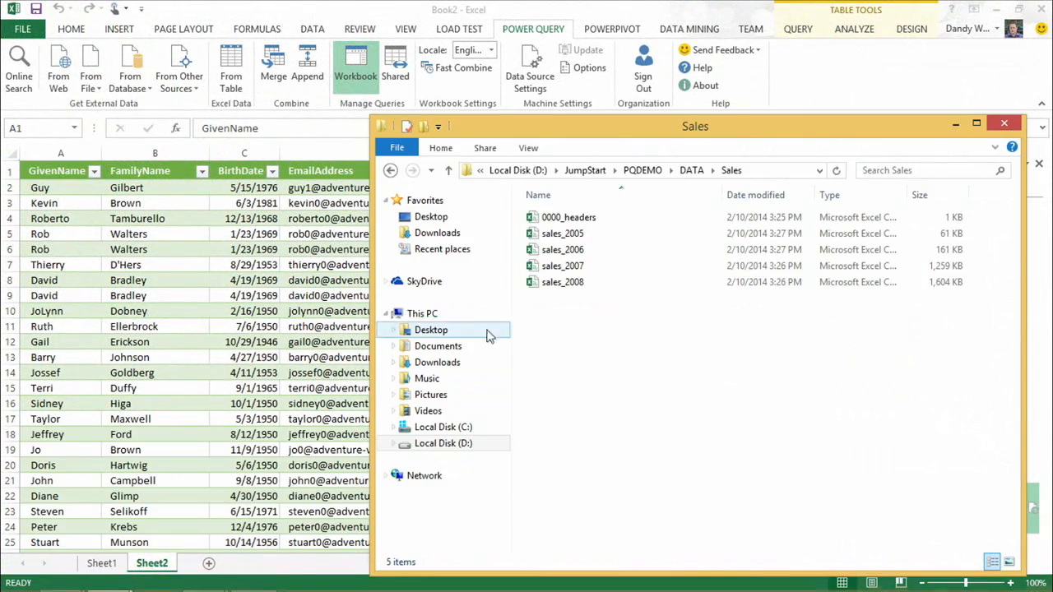
left_click(607, 250)
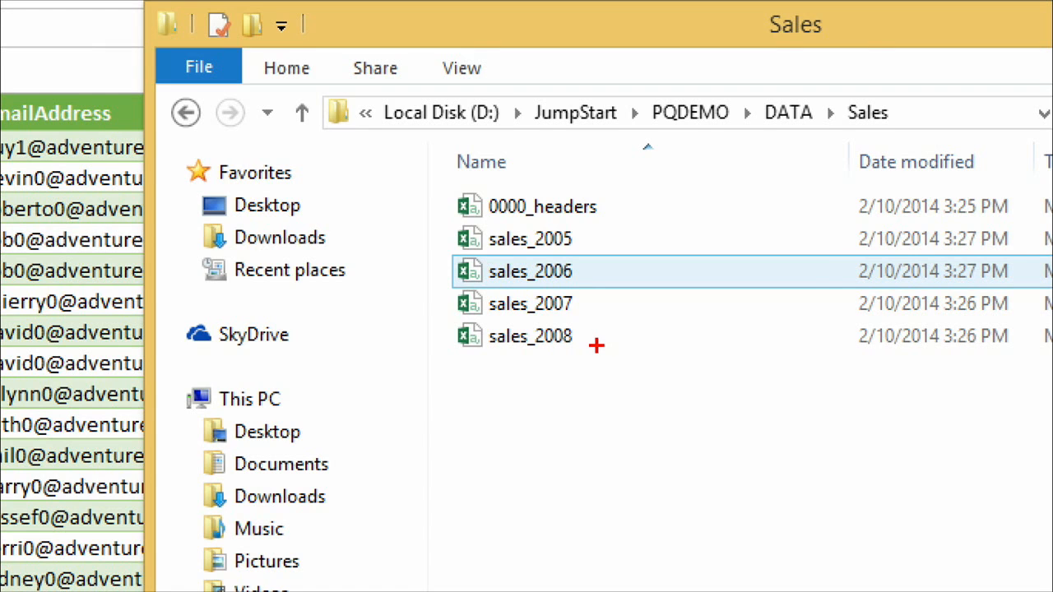
key("Escape")
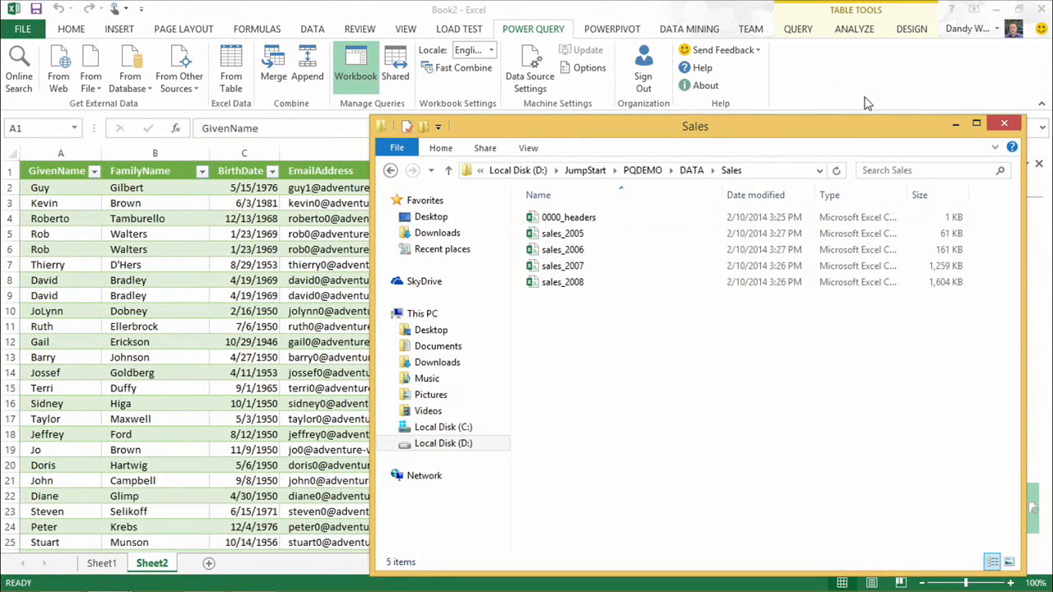
Step: Copy the full path of the Sales folder and switch back to Excel
left_click(755, 173)
key("ctrl+c")
key("alt+Tab")
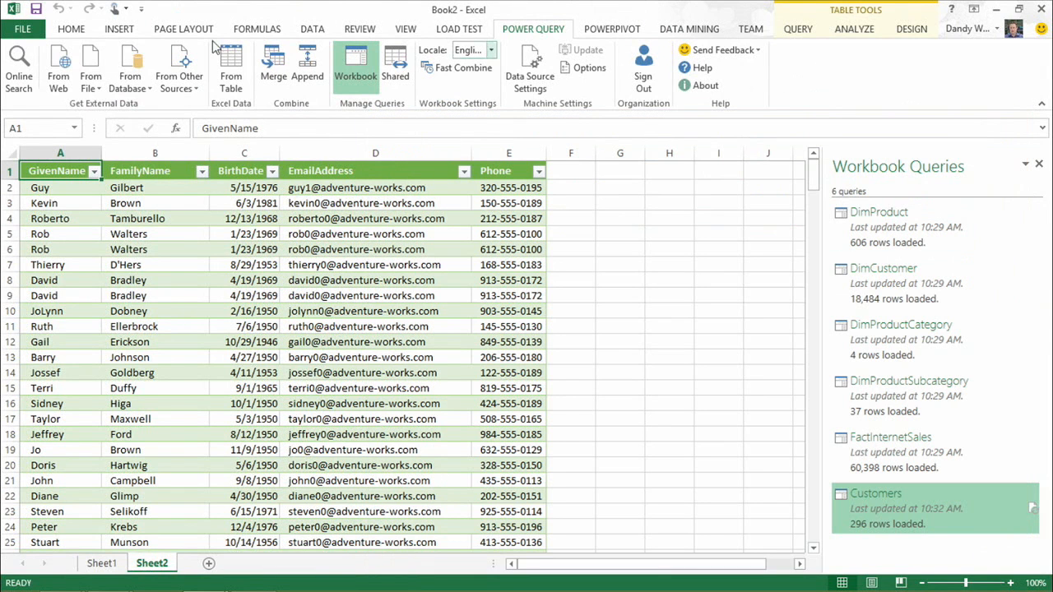
Step: Start a Power Query import from a folder with the path D:\JumpStart\PQDEMO\DATA\Sales
left_click(90, 86)
left_click(170, 310)
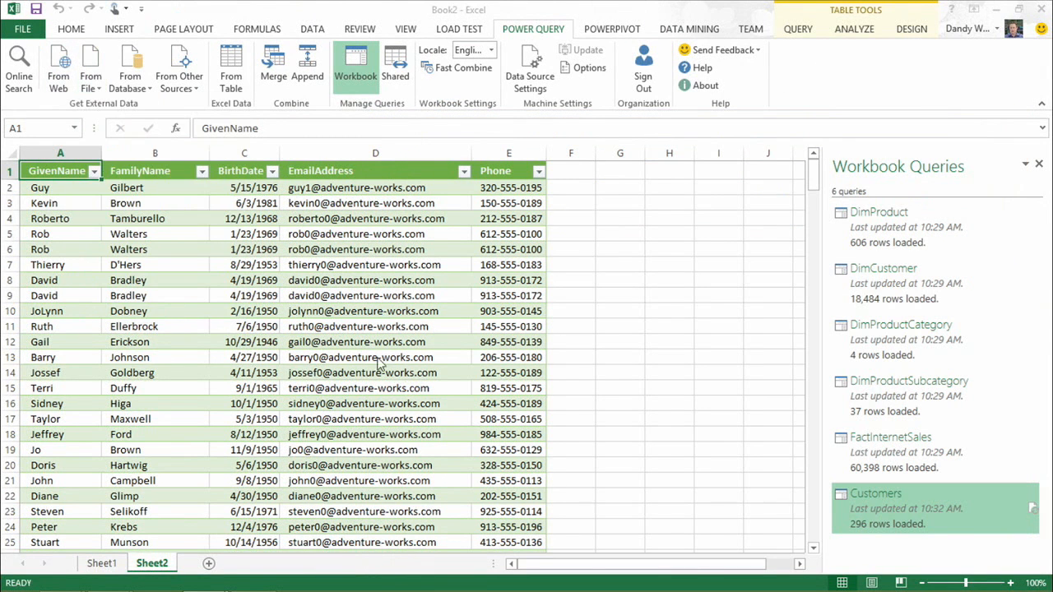
key("ctrl+v")
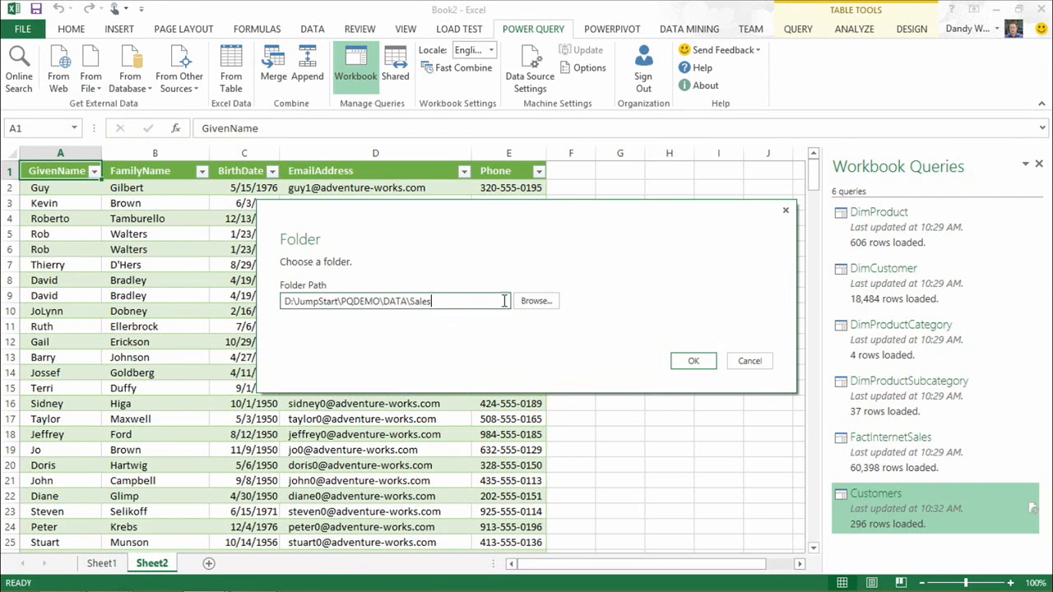
Step: Import the folder D:\JumpStart\PQDEMO\DATA\Sales and preview the attribute records of 0000_headers.csv and sales_2005.csv in an enlarged preview area
left_click(695, 362)
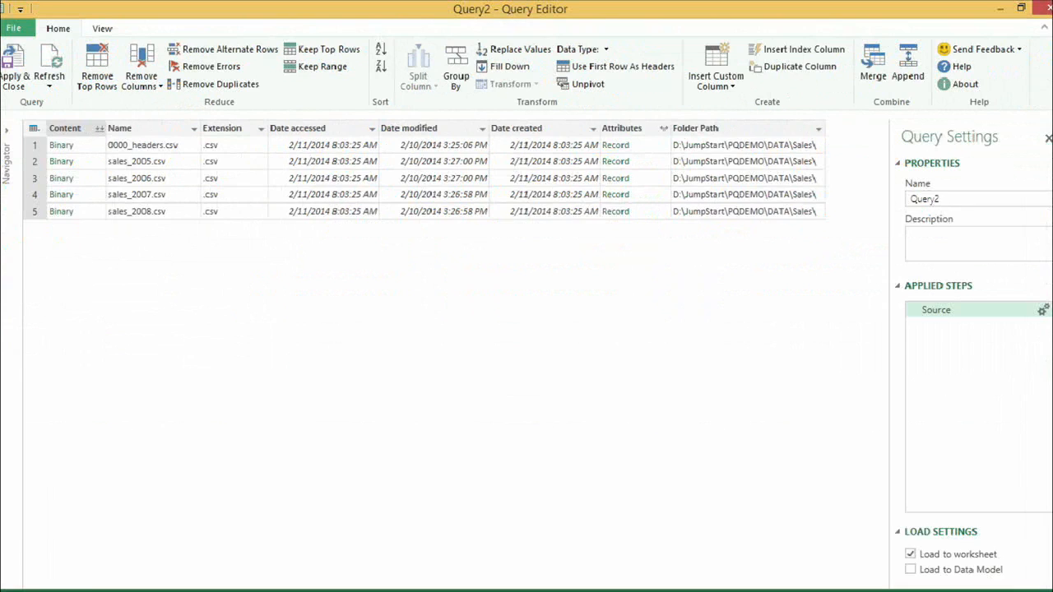
left_click(647, 142)
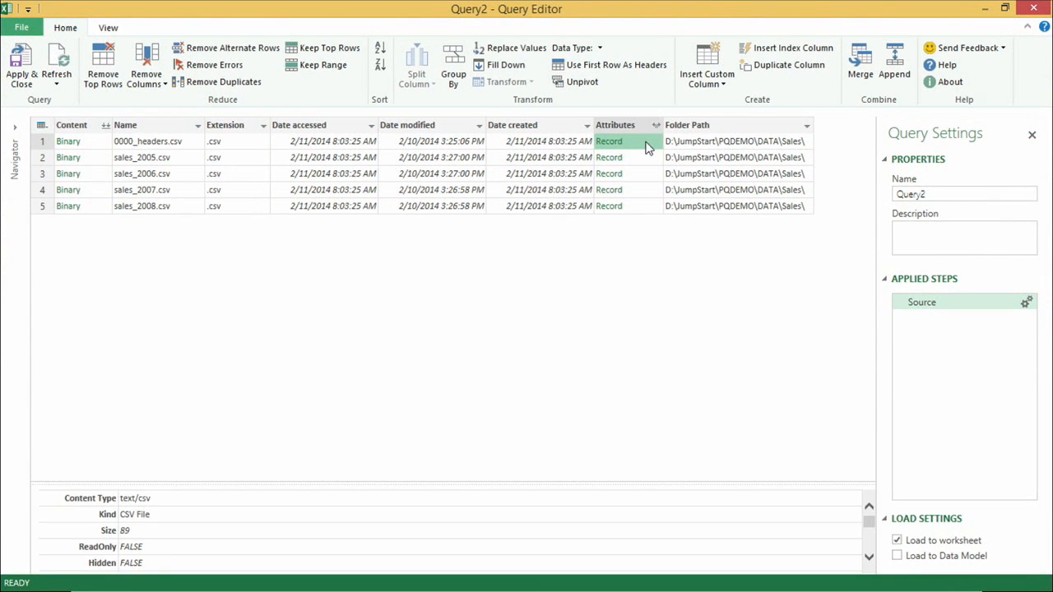
left_click_drag(301, 480, 332, 374)
left_click(640, 172)
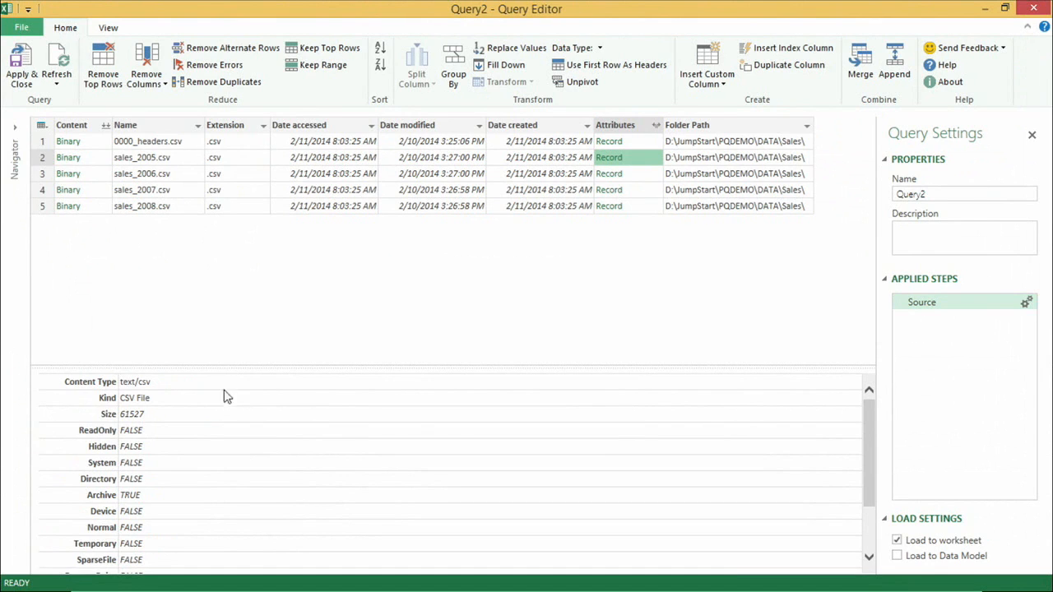
left_click_drag(274, 366, 280, 400)
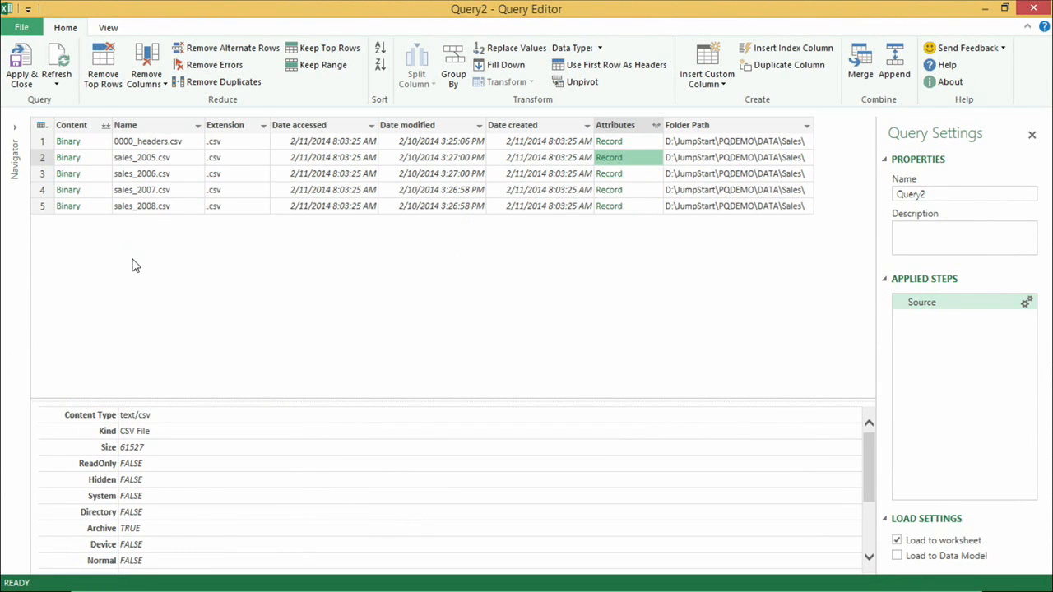
Step: Combine the binary contents of all the CSV files in the Sales folder into one table
left_click(100, 158)
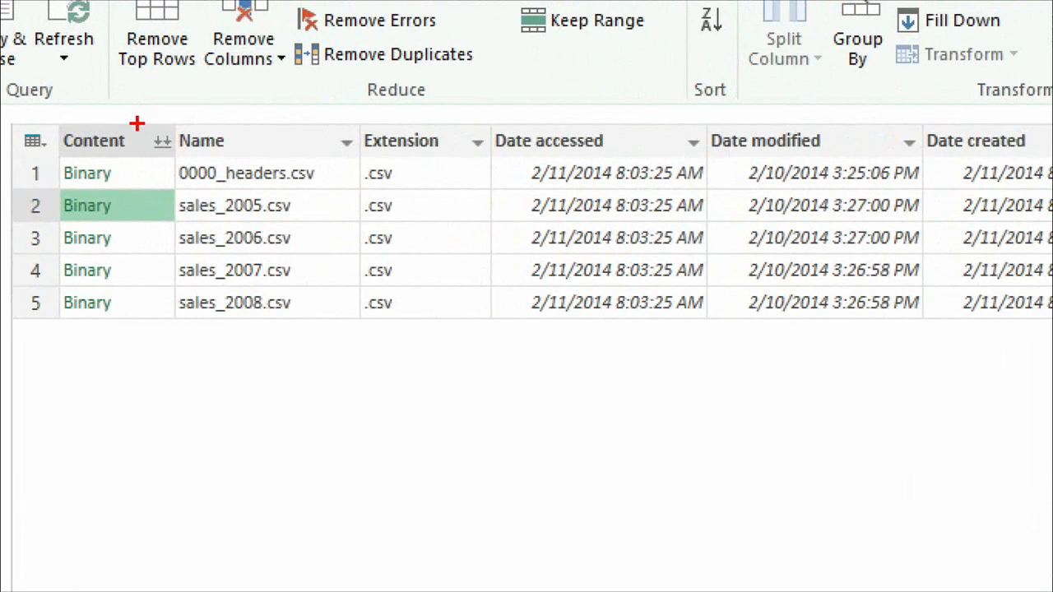
left_click_drag(137, 124, 186, 159)
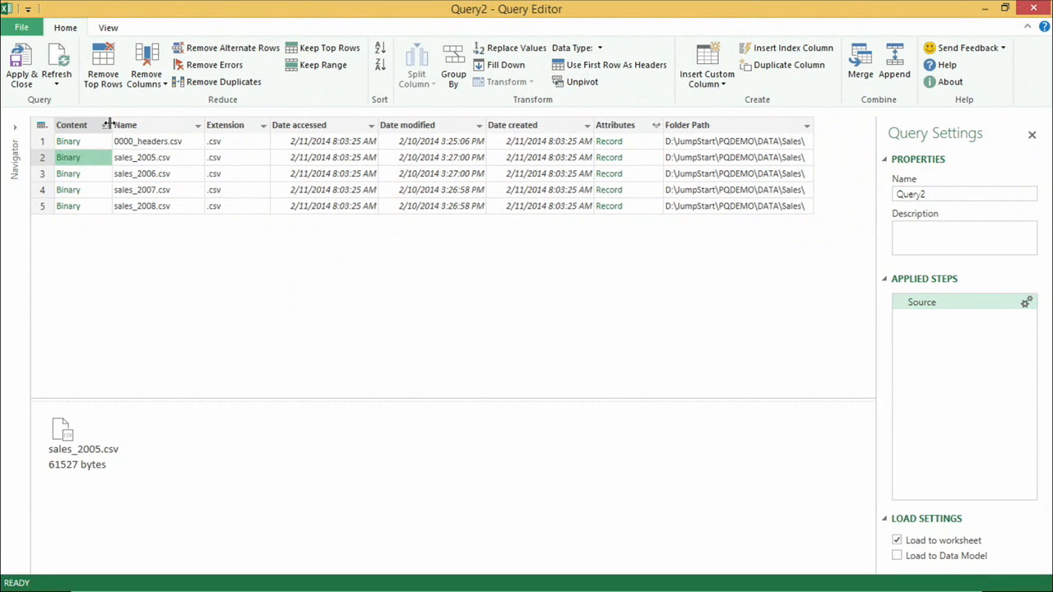
left_click(106, 127)
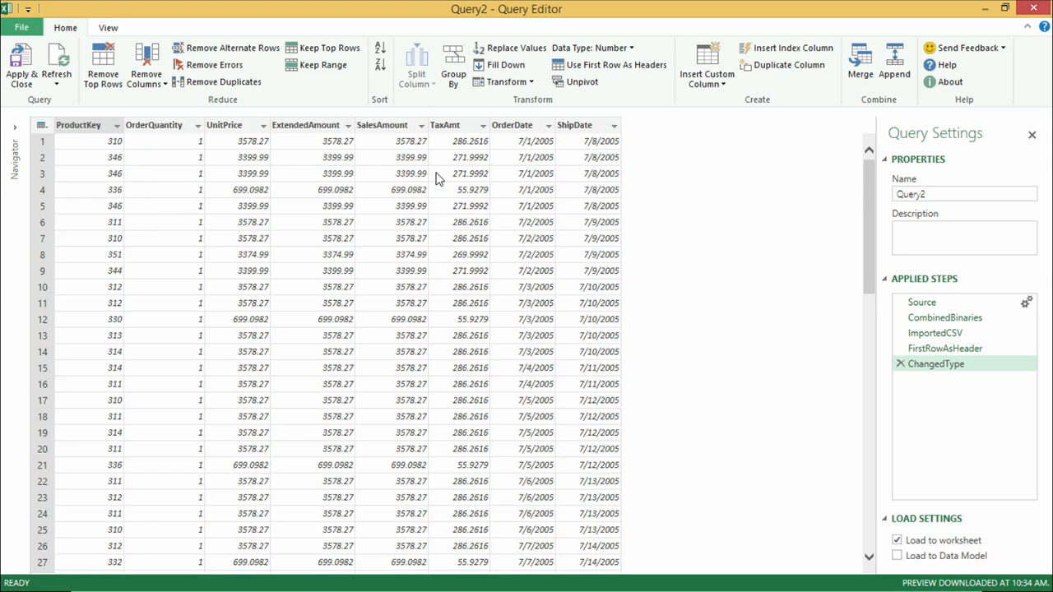
Step: Keep only the SalesAmount and OrderDate columns, removing all other columns from the combined sales data
left_click(392, 127)
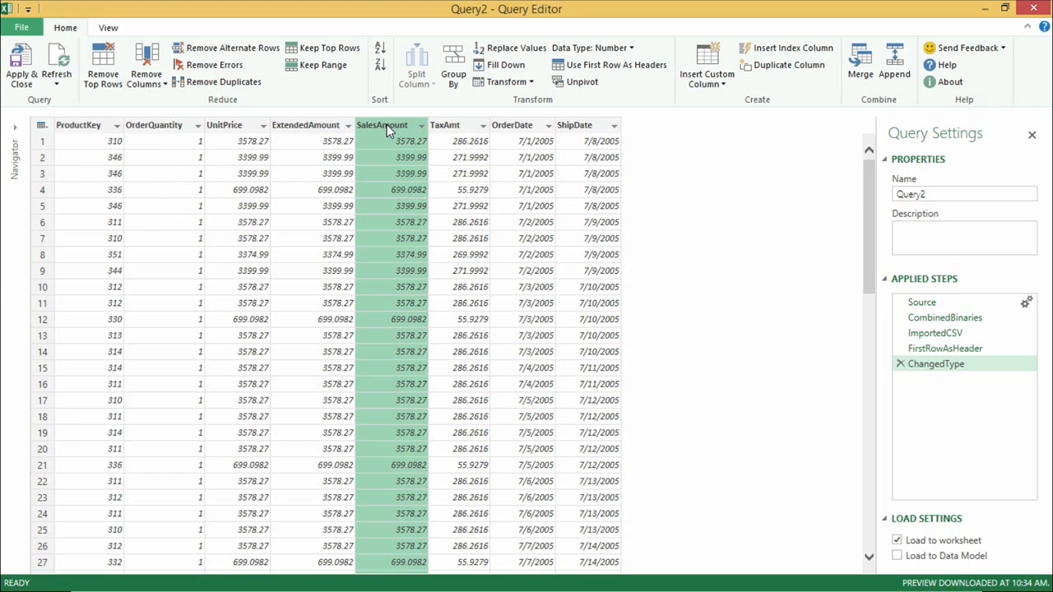
left_click(512, 125, "ctrl")
right_click(513, 124)
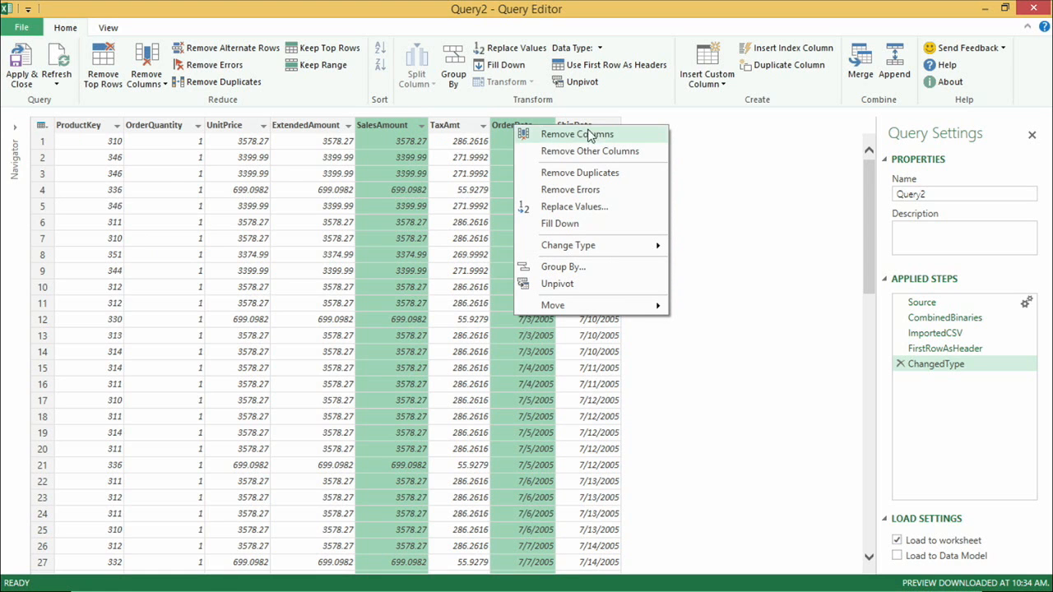
left_click(599, 151)
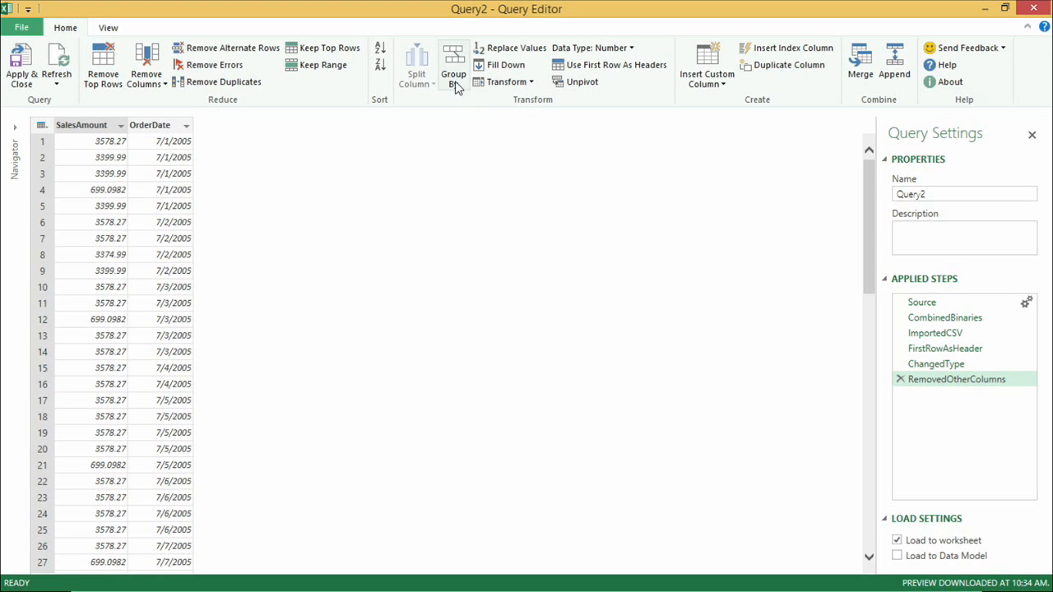
Step: Group the rows by OrderDate with a new TotalSales column that sums SalesAmount
left_click(156, 125)
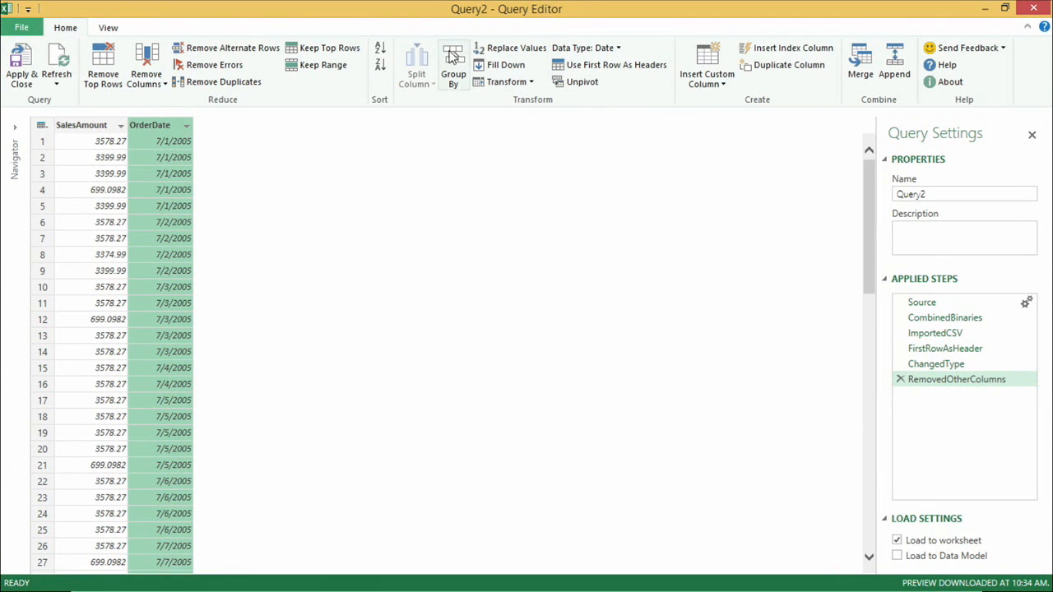
left_click(455, 64)
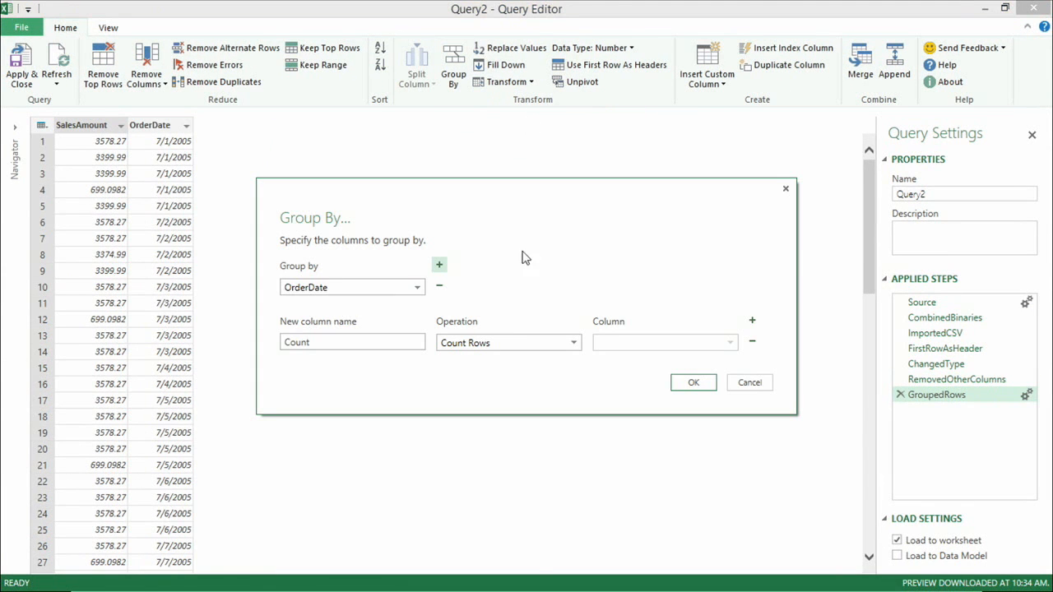
left_click(574, 343)
scroll(528, 377, "up", 1)
left_click(489, 359)
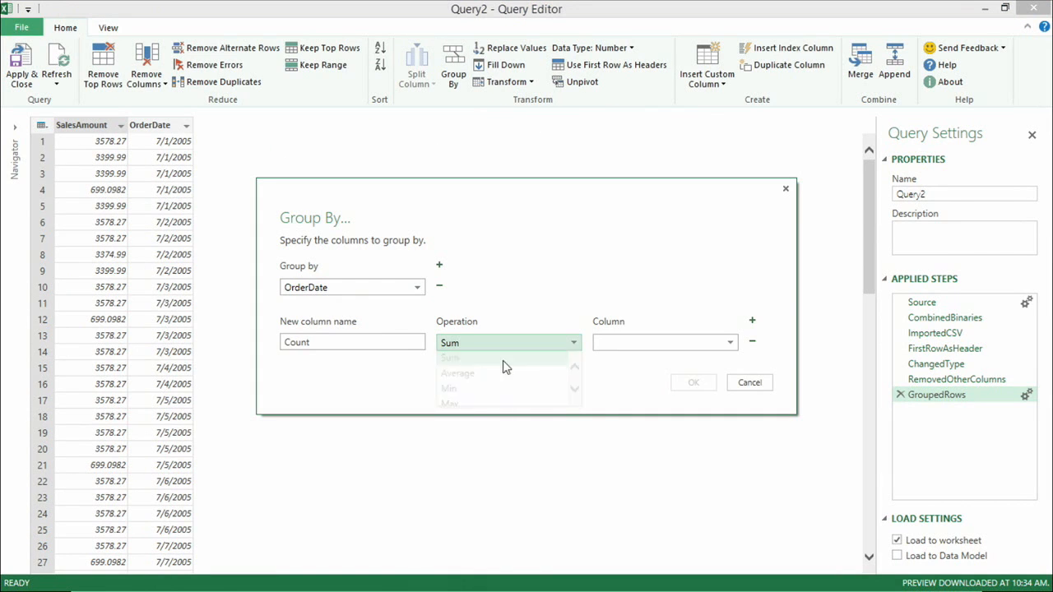
left_click(639, 346)
left_click(646, 358)
double_click(330, 340)
type("TotalSales")
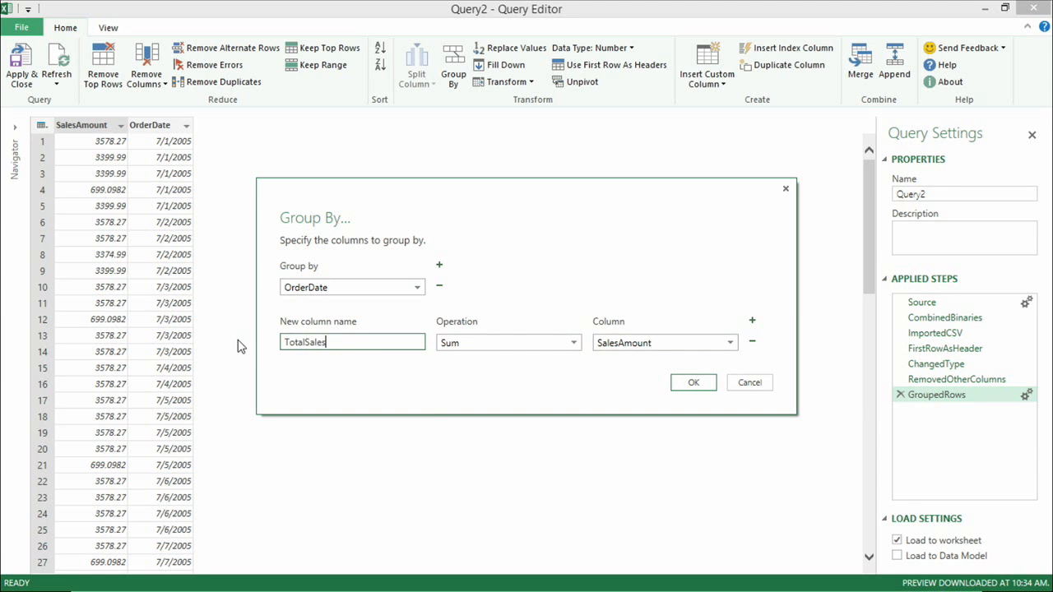
left_click(689, 383)
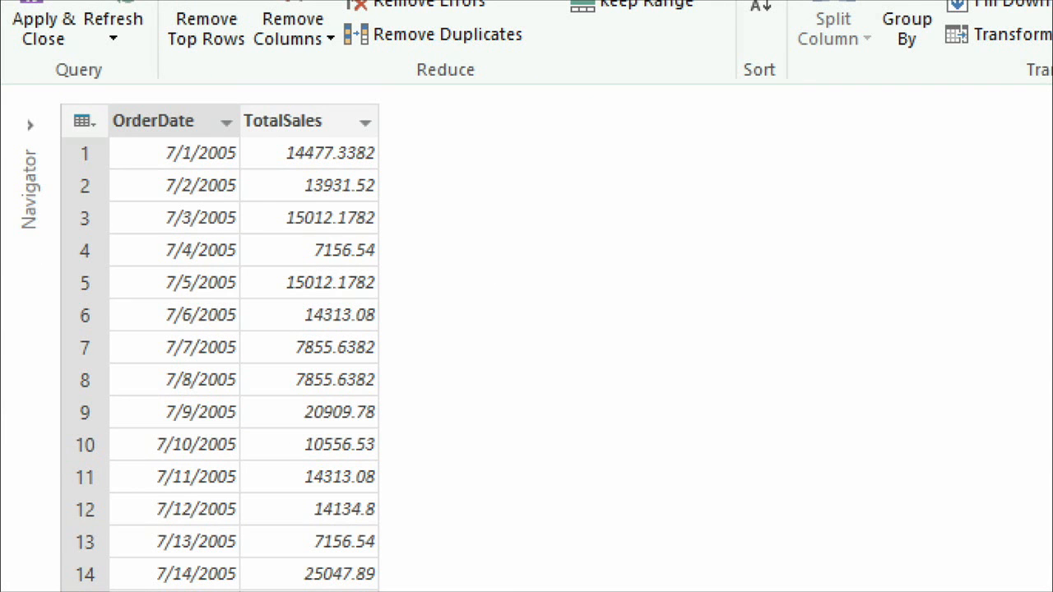
Step: Apply the query to load the grouped sales into a worksheet and look through the order dates across the years
left_click(37, 20)
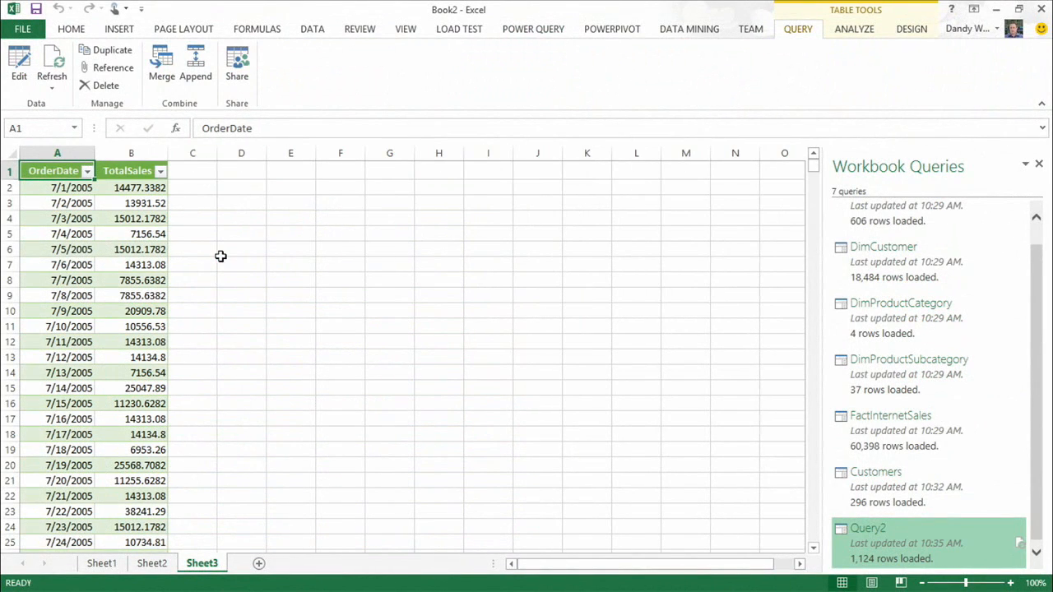
left_click(76, 233)
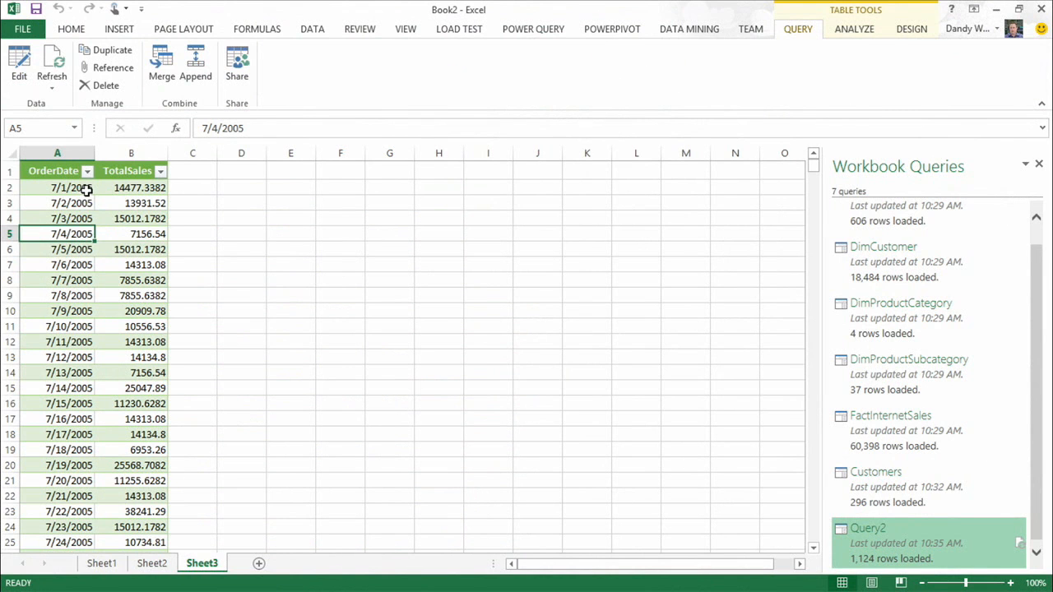
scroll(82, 280, "down", 20)
scroll(84, 292, "down", 20)
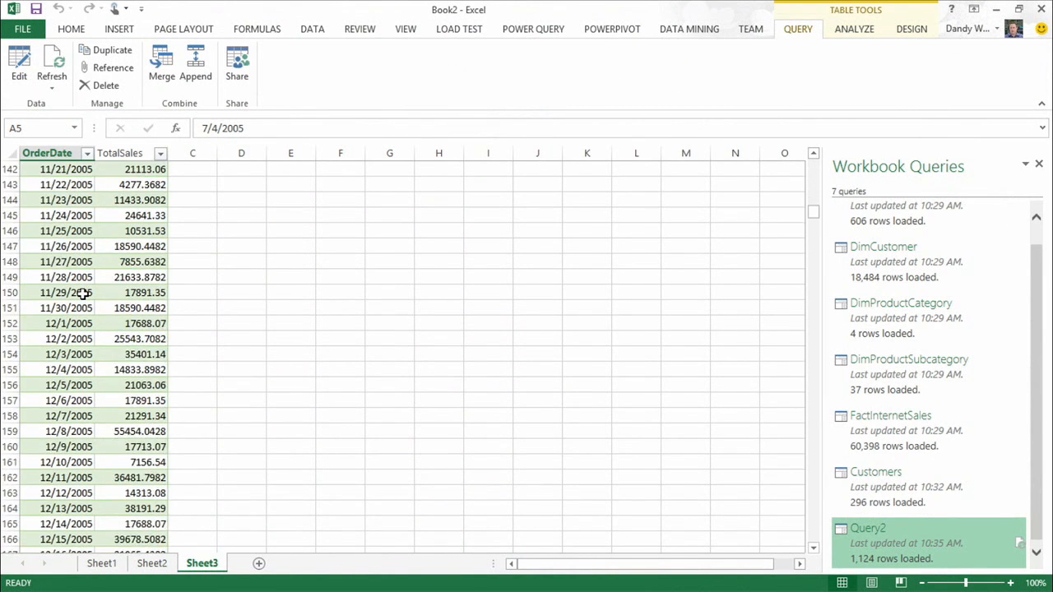
scroll(85, 295, "up", 9)
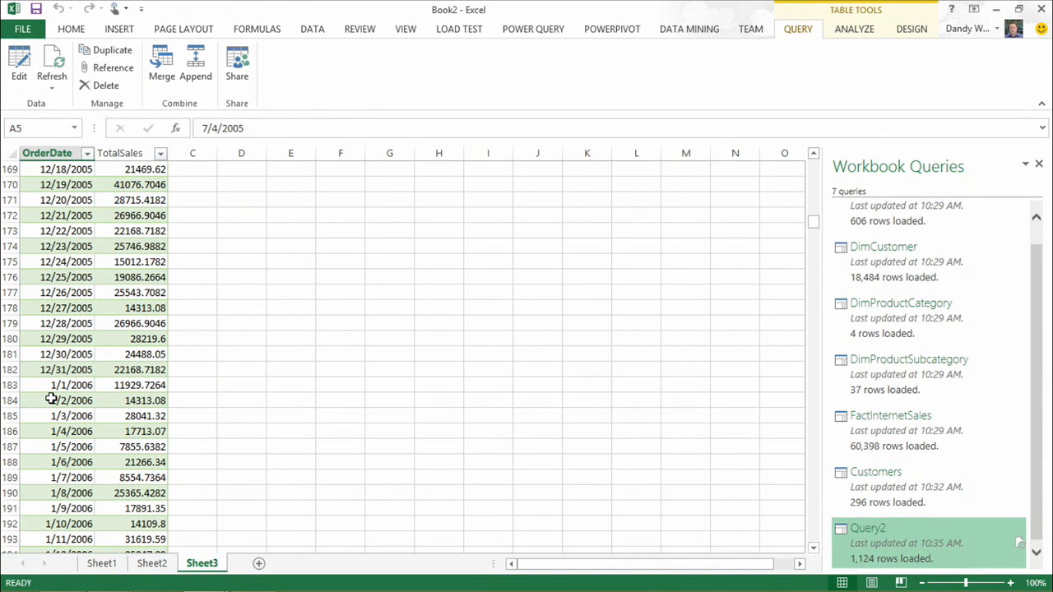
Step: Connect to Windows Azure HDInsight with the storage account dehdinsight and open its scenarios container in the query editor
left_click(553, 33)
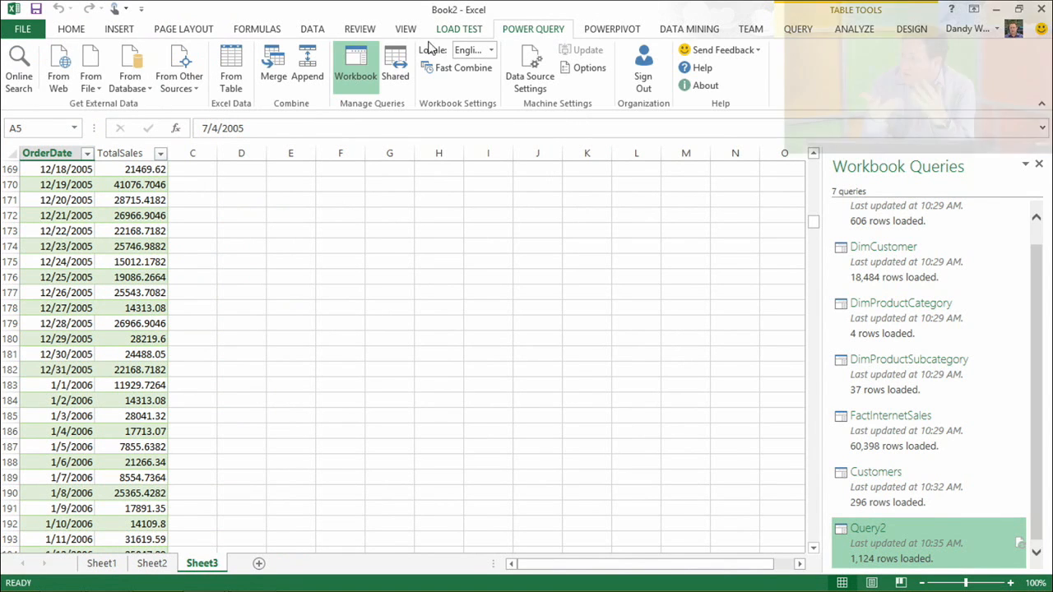
left_click(190, 90)
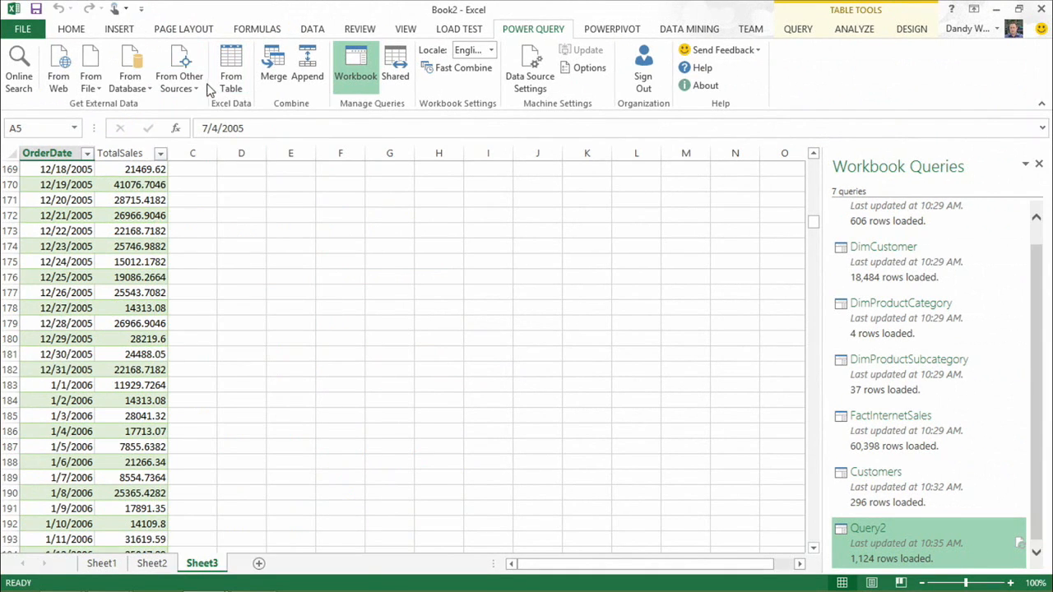
left_click(200, 90)
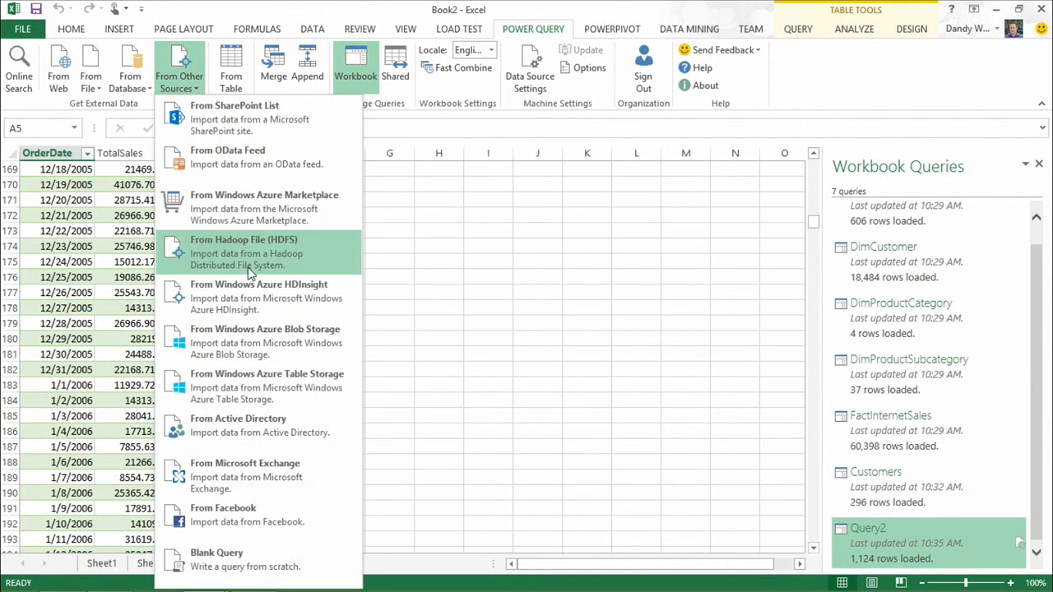
left_click(264, 298)
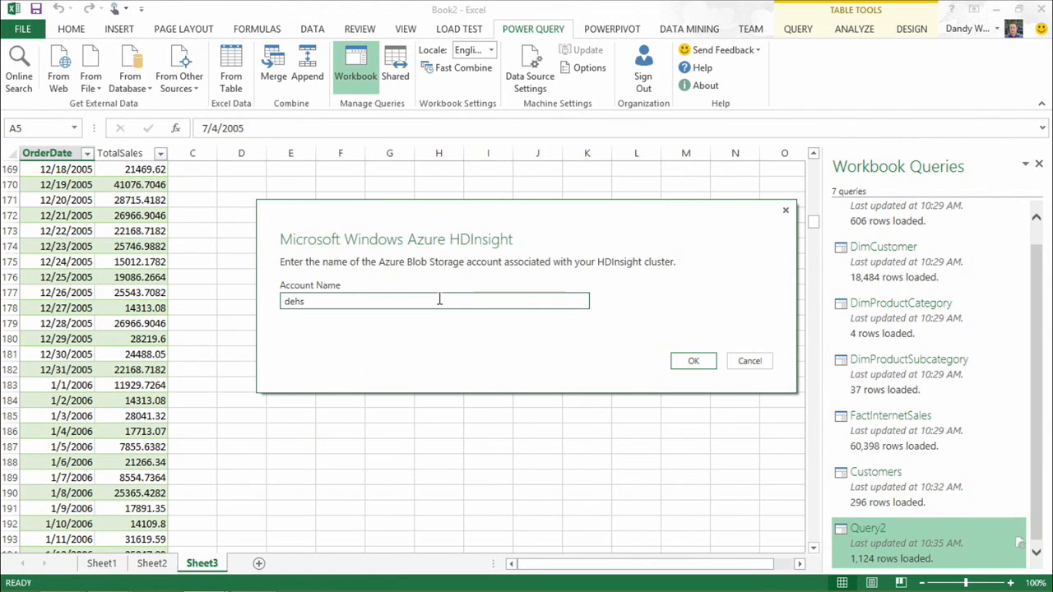
type("dehdinsight")
key("Return")
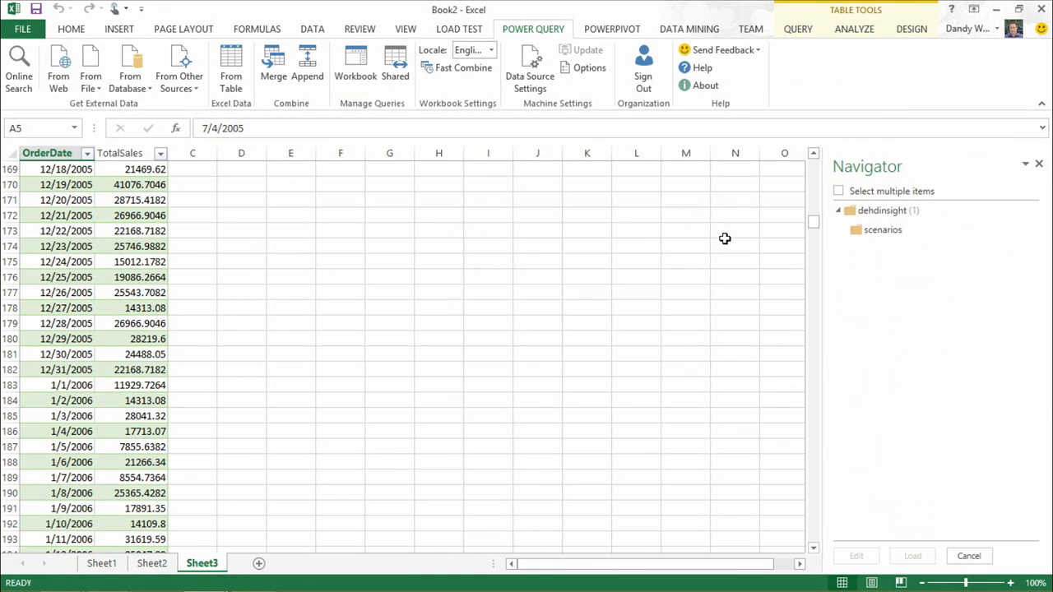
mouse_move(866, 236)
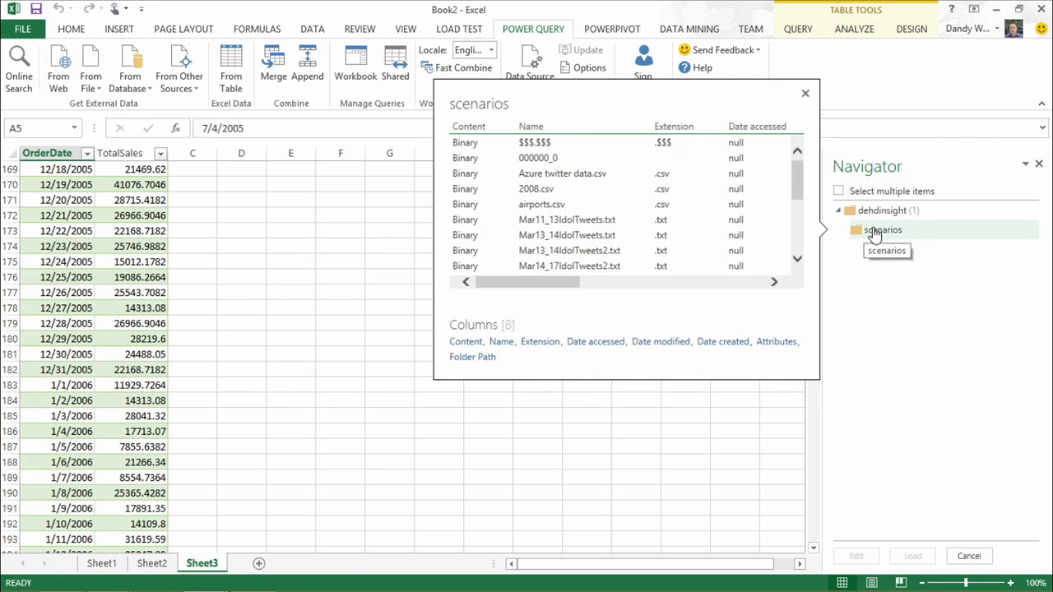
double_click(874, 235)
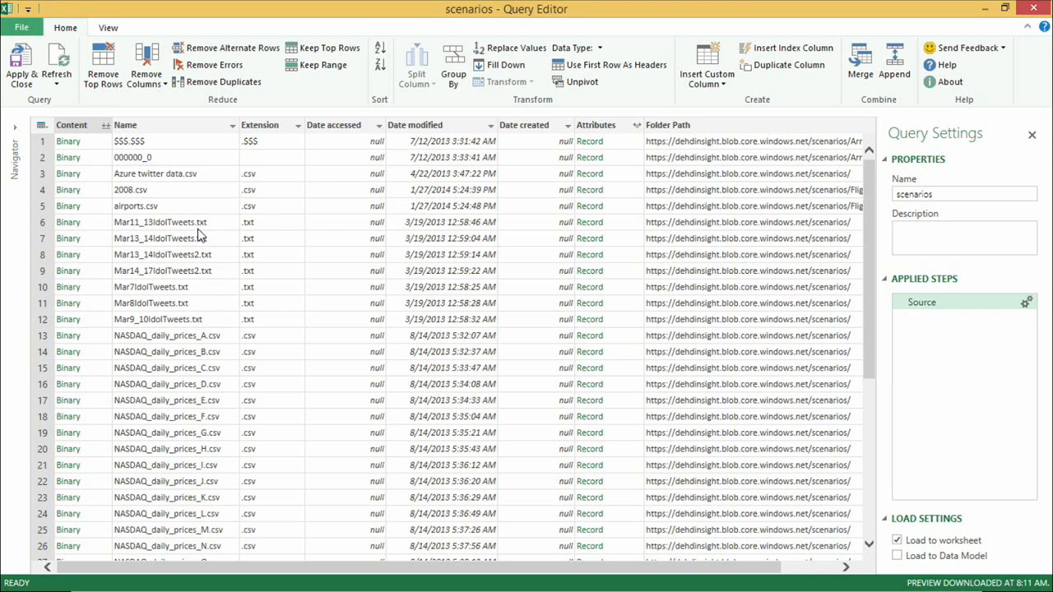
Step: Filter the Extension column to show only .csv files
left_click(298, 126)
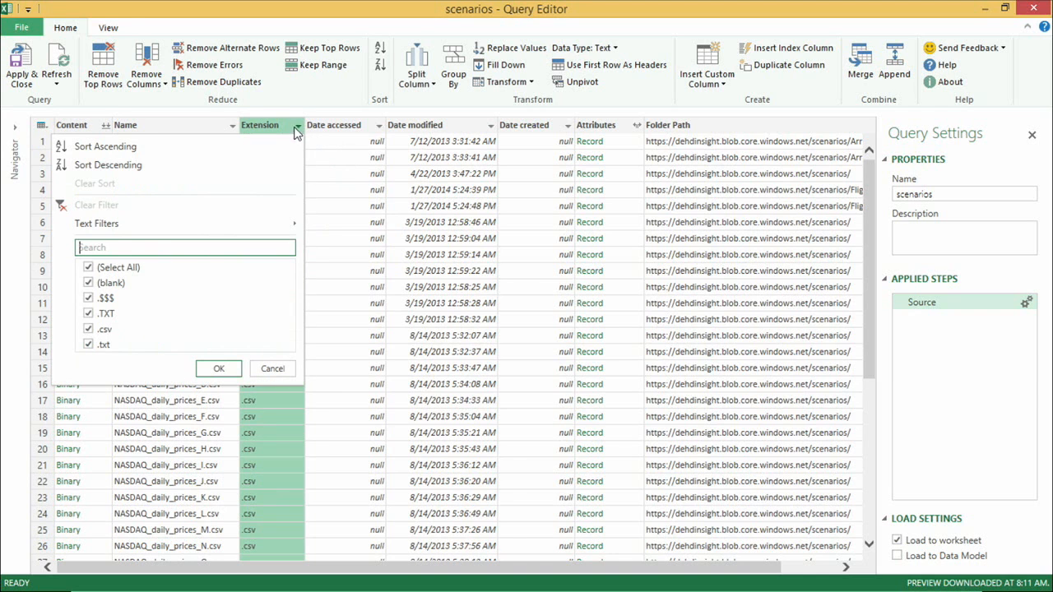
left_click(88, 268)
left_click(88, 330)
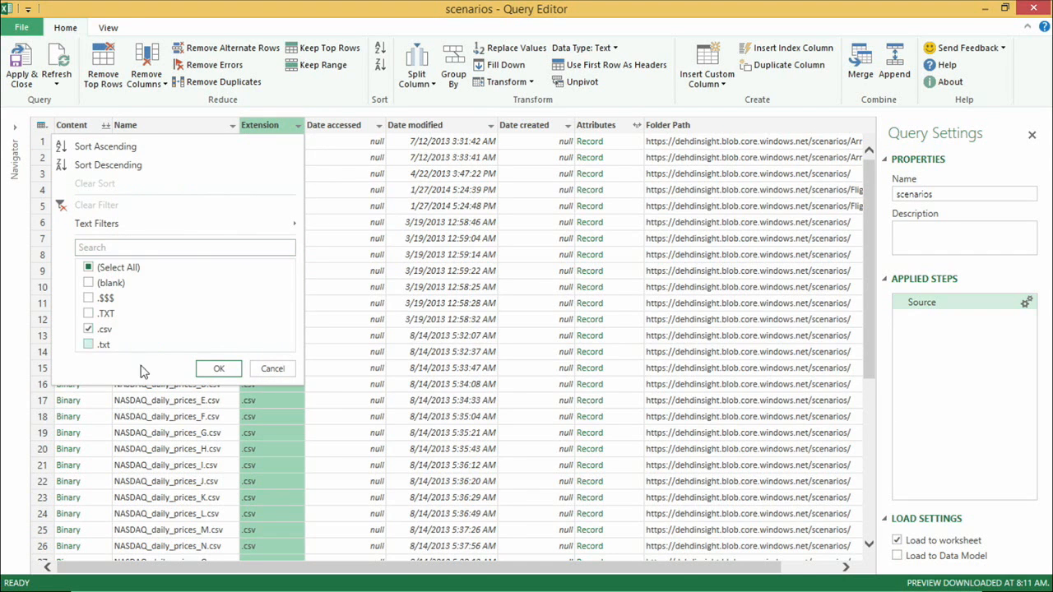
left_click(219, 369)
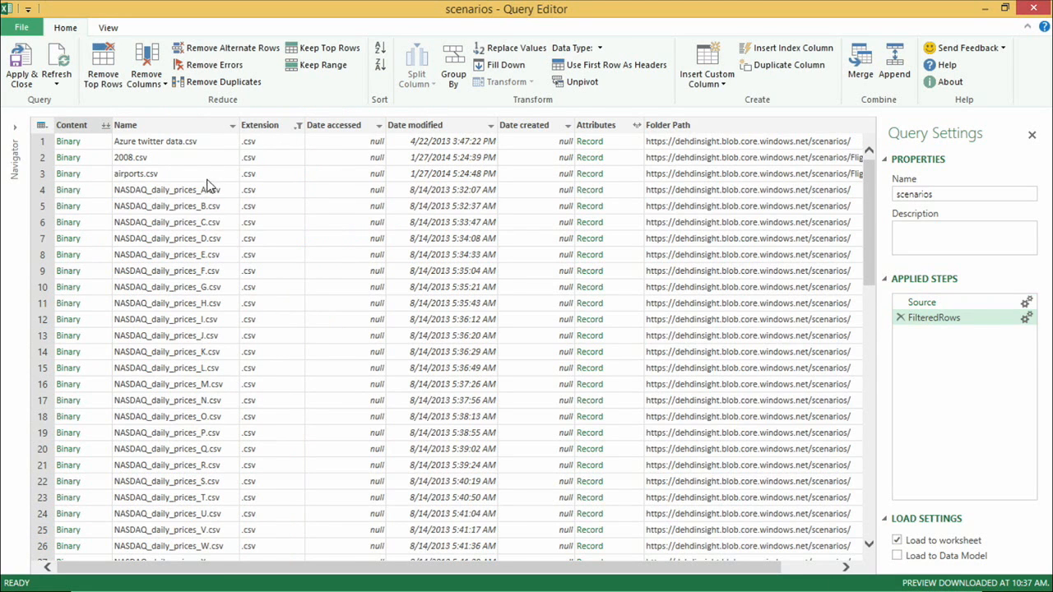
Step: Filter the Name column to files whose names begin with NASDAQ
left_click(175, 194)
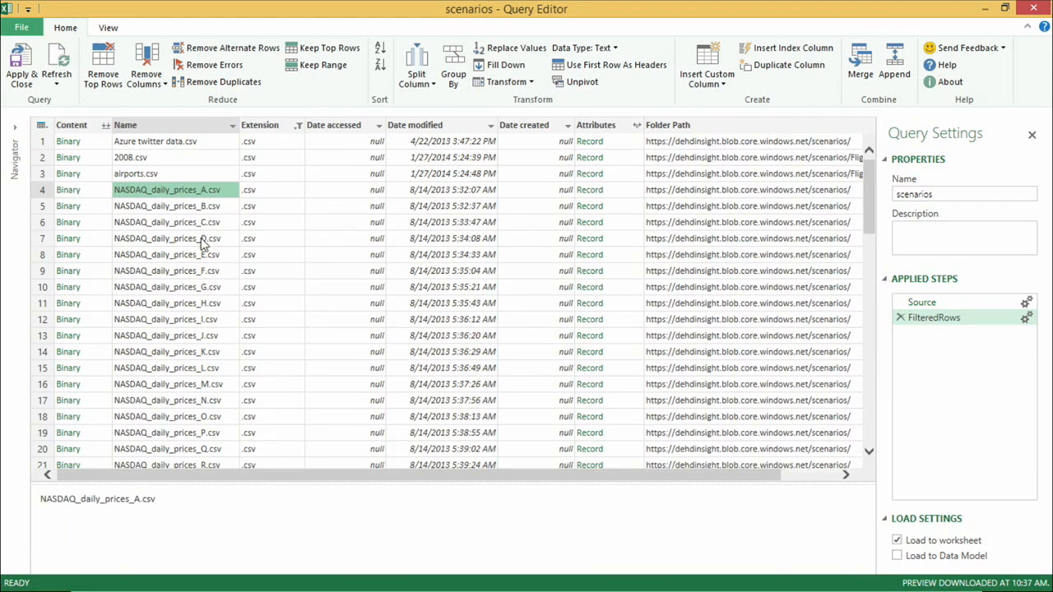
scroll(197, 244, "down", 9)
scroll(195, 244, "up", 9)
left_click(234, 125)
mouse_move(434, 226)
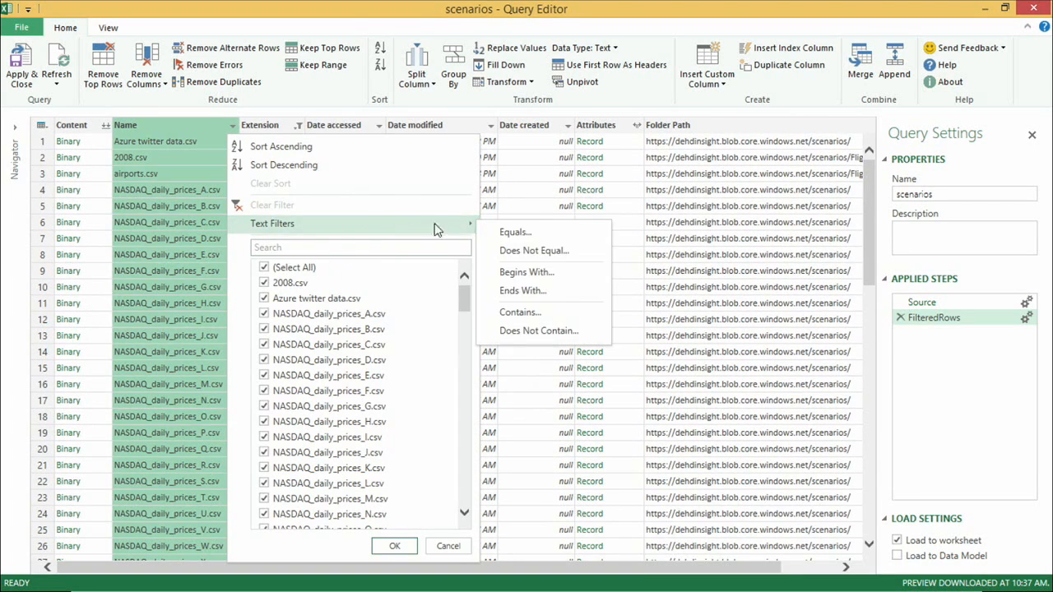
left_click(533, 272)
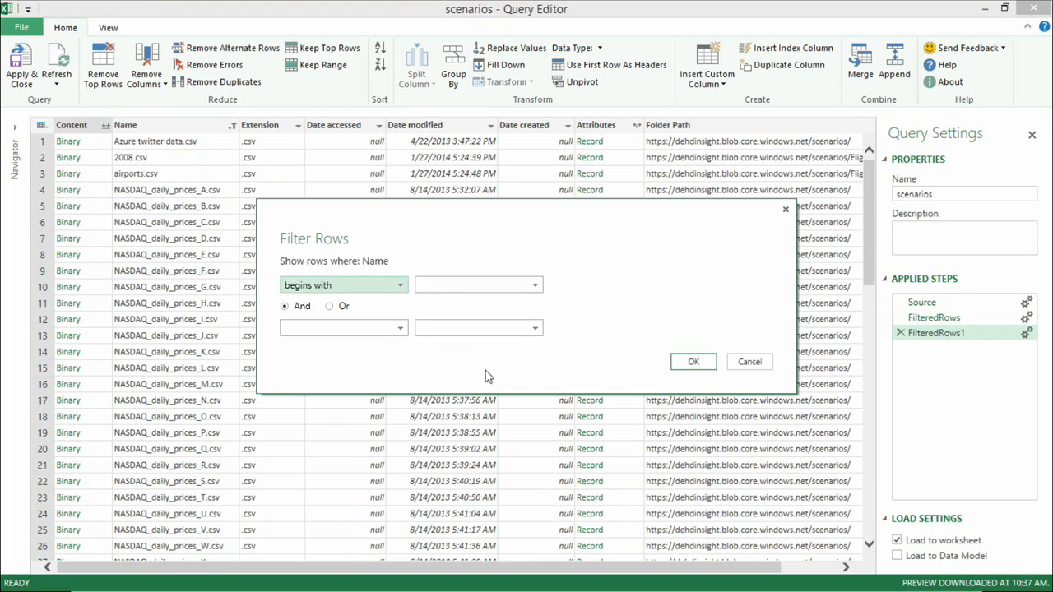
left_click(455, 283)
type("NASDA")
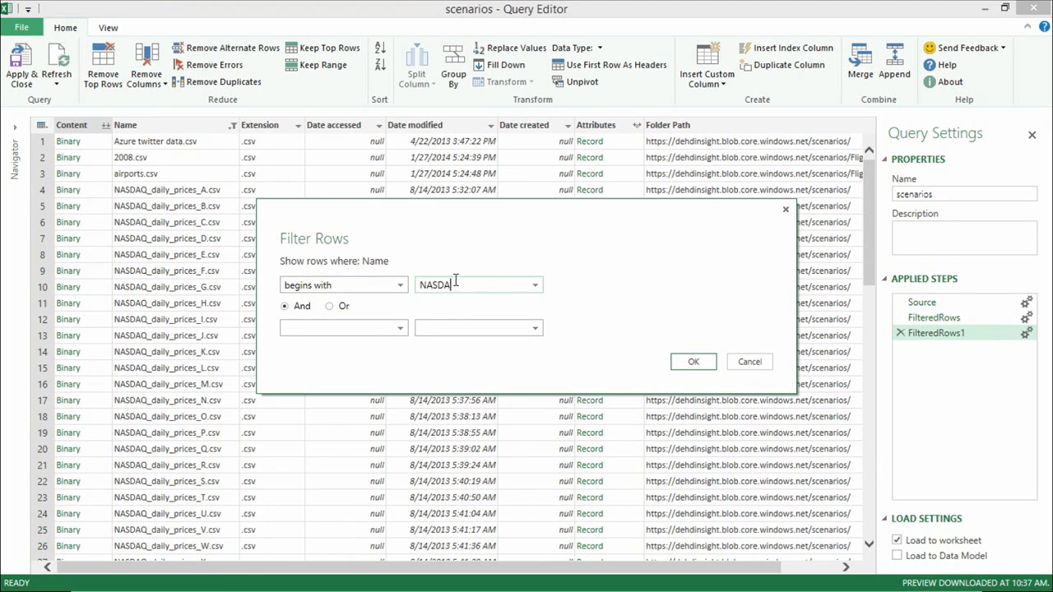
type("Q")
left_click(713, 362)
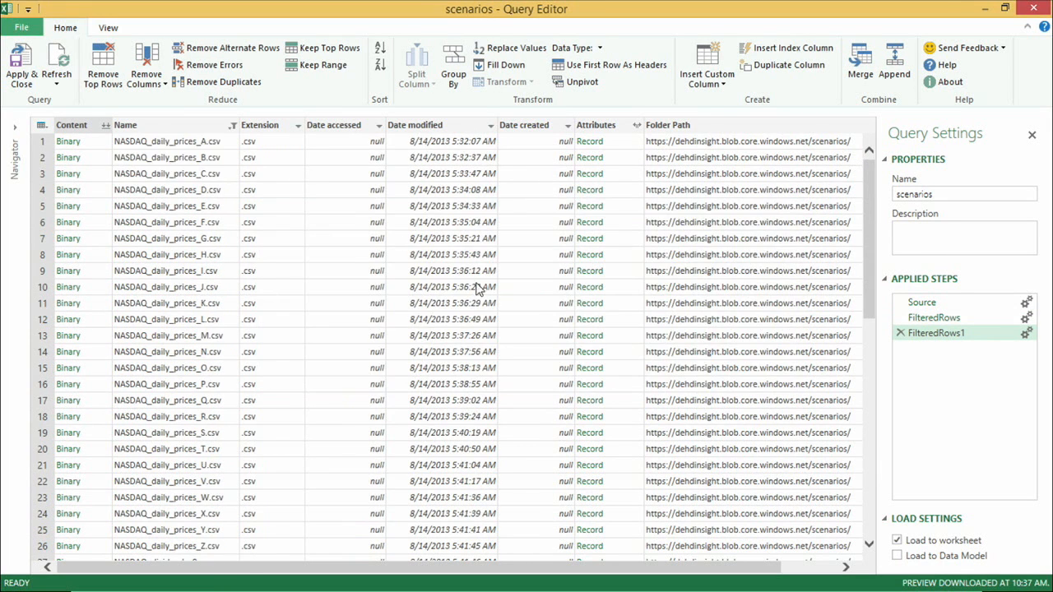
scroll(197, 235, "down", 3)
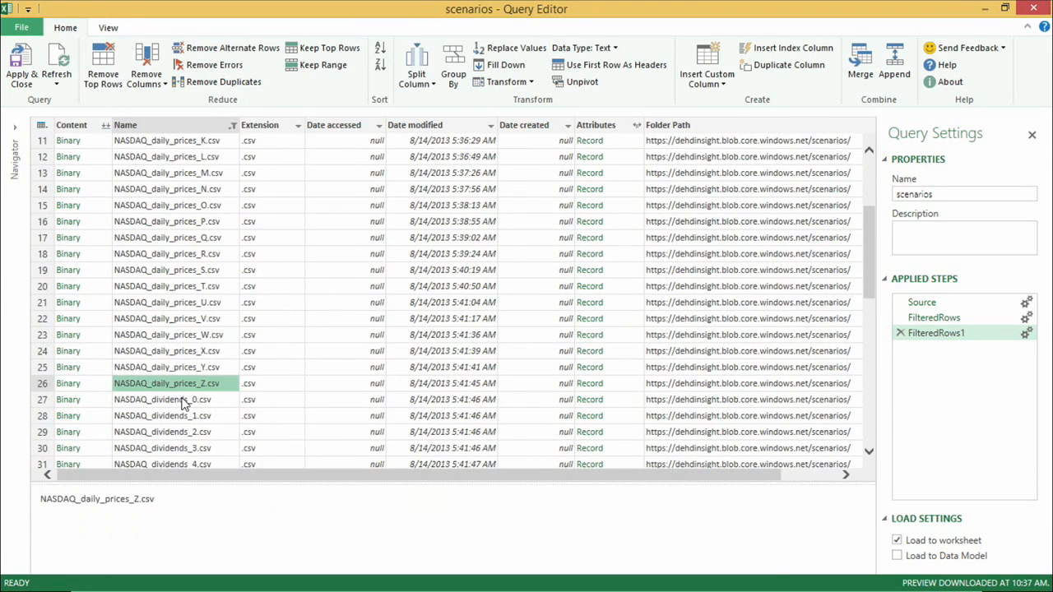
Step: Filter the Name column further to files whose names contain daily_prices
left_click(232, 128)
left_click(232, 126)
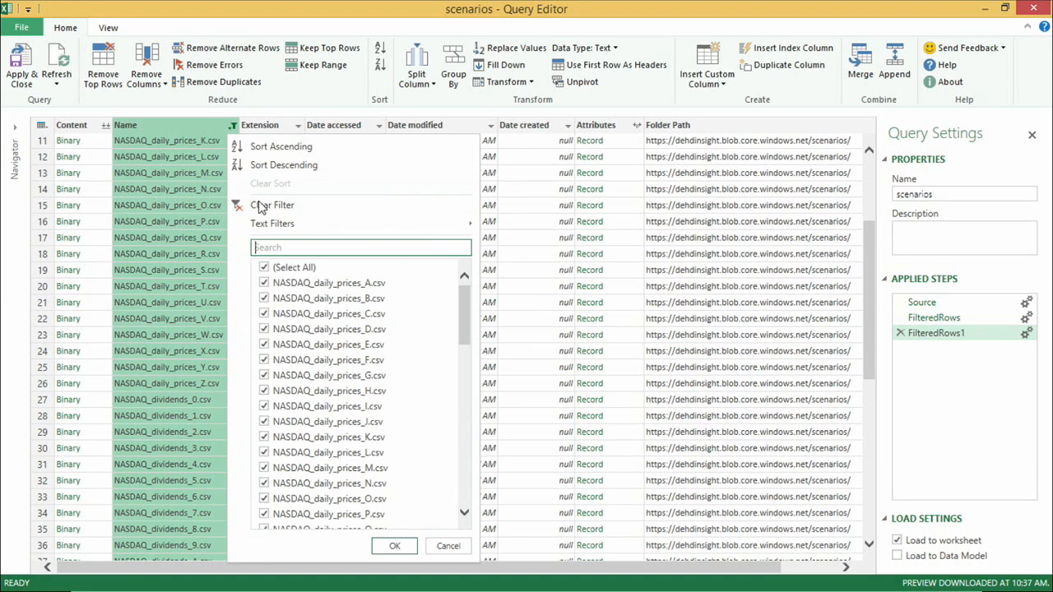
mouse_move(284, 223)
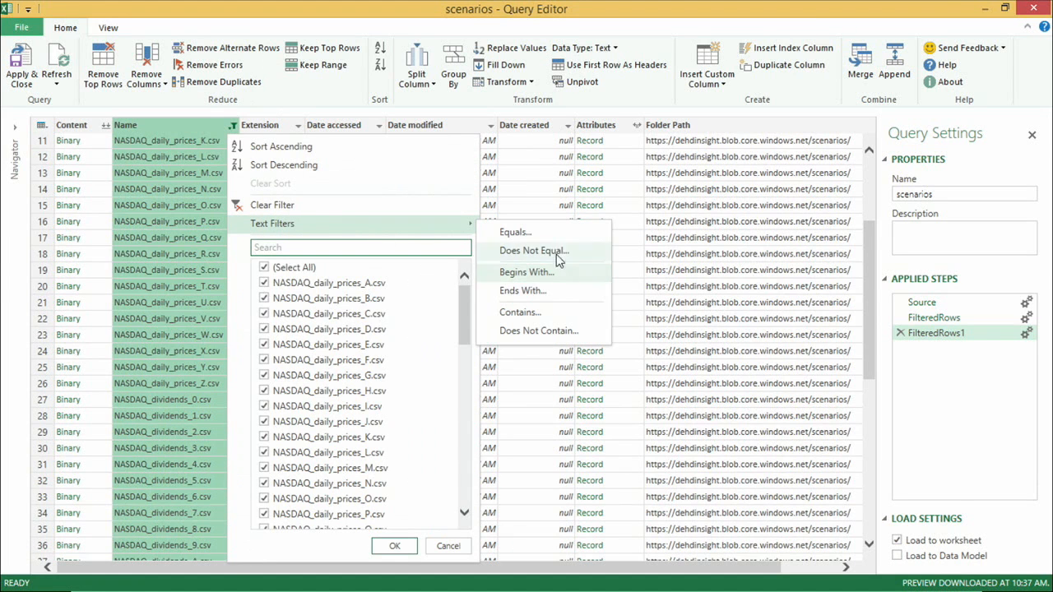
left_click(546, 313)
left_click(496, 285)
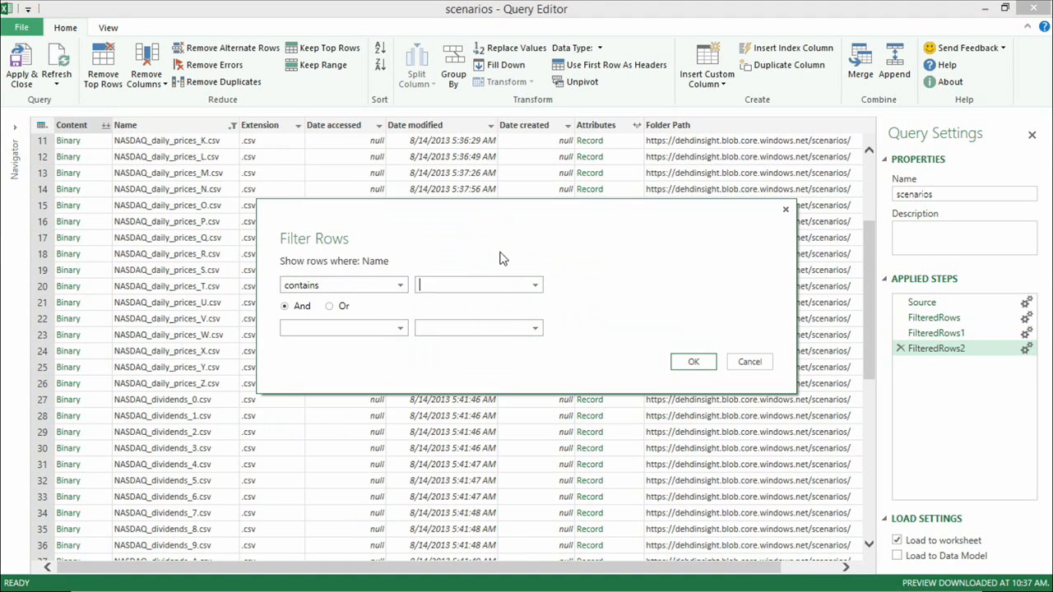
type("daily_prices")
key("Return")
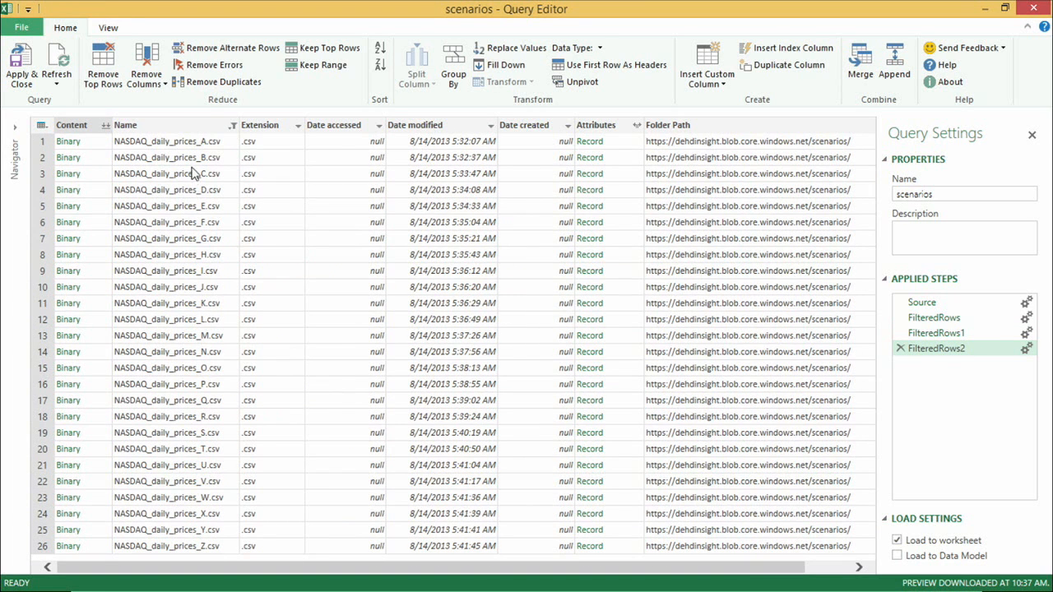
Step: Look through the filtered files and the first file's attributes record, and combine the binaries of all listed files into one table
left_click(217, 141)
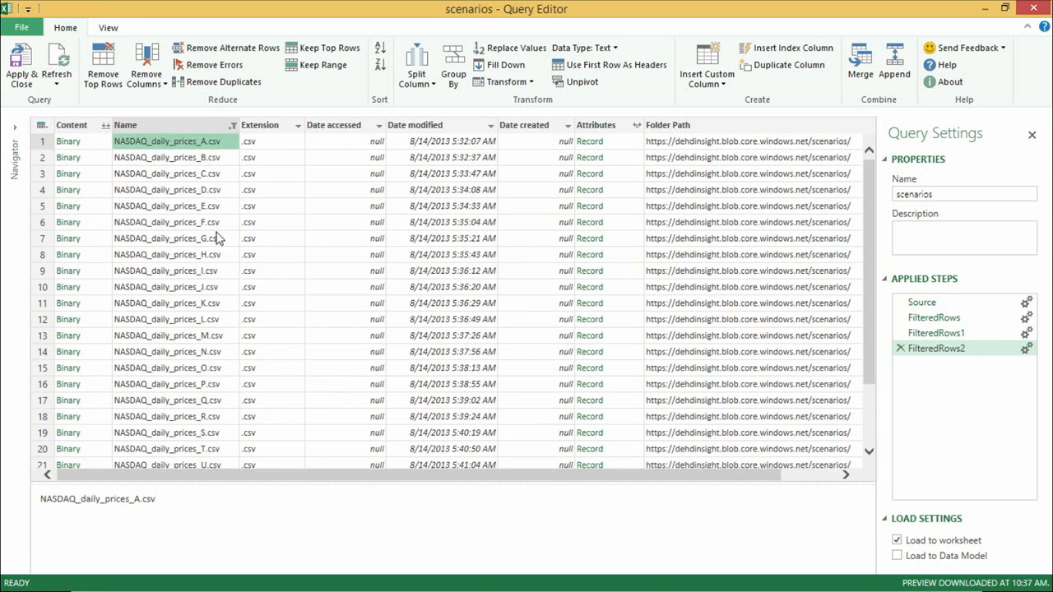
scroll(218, 242, "down", 3)
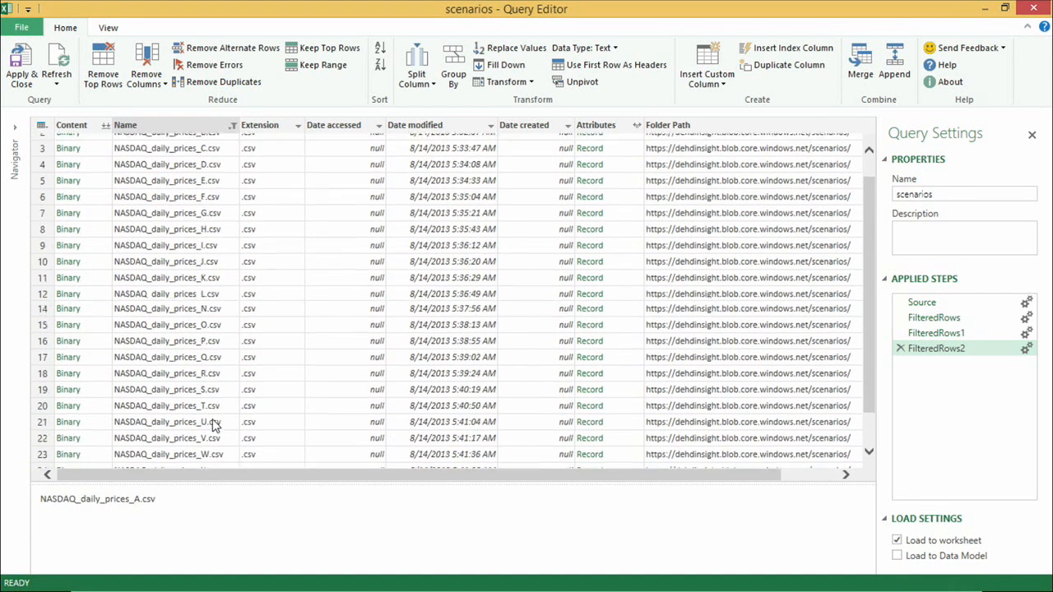
scroll(212, 431, "up", 3)
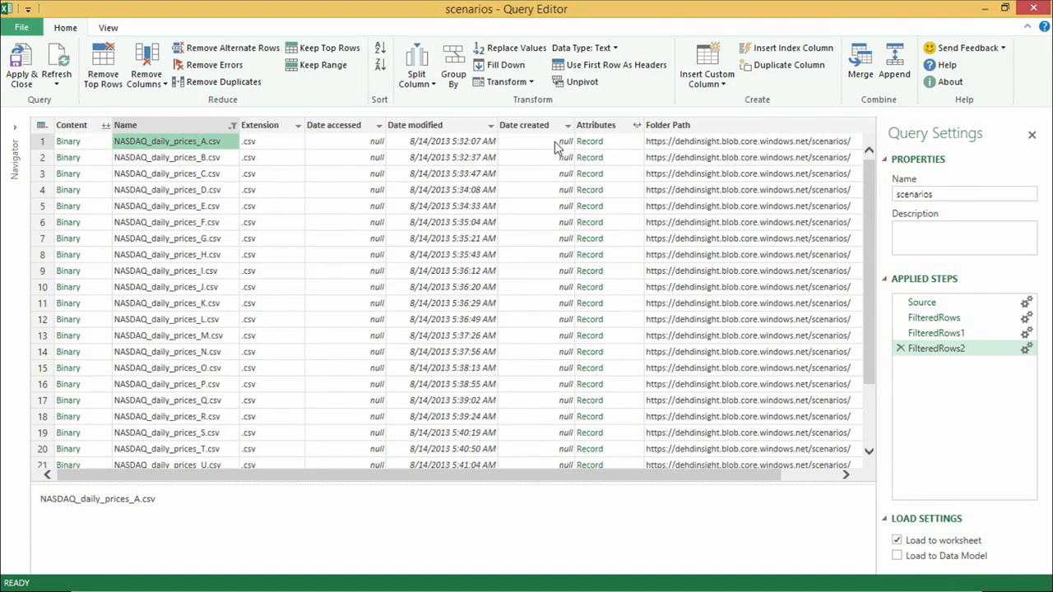
left_click(603, 144)
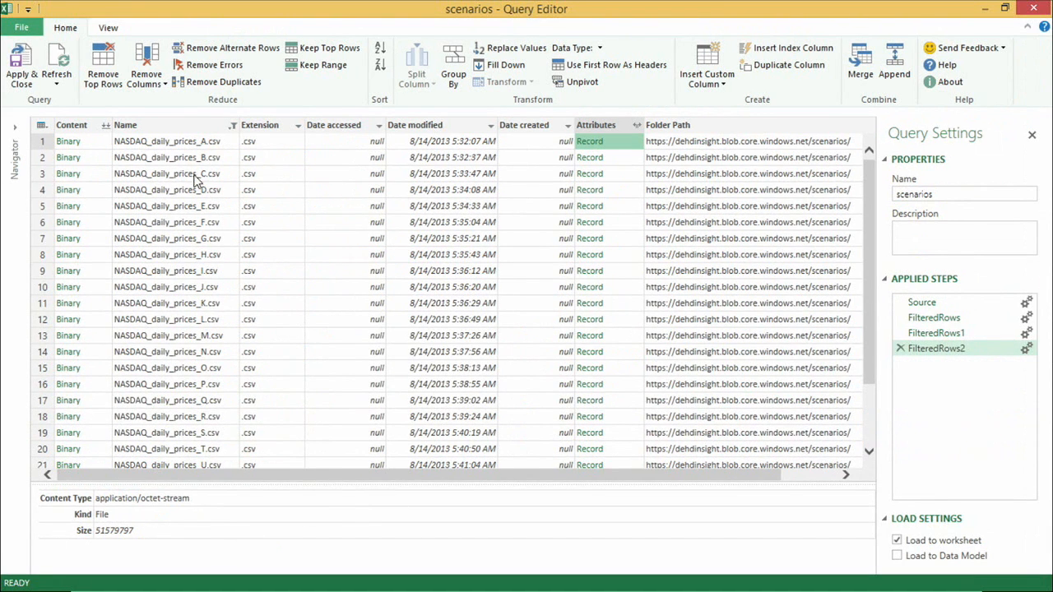
left_click(106, 125)
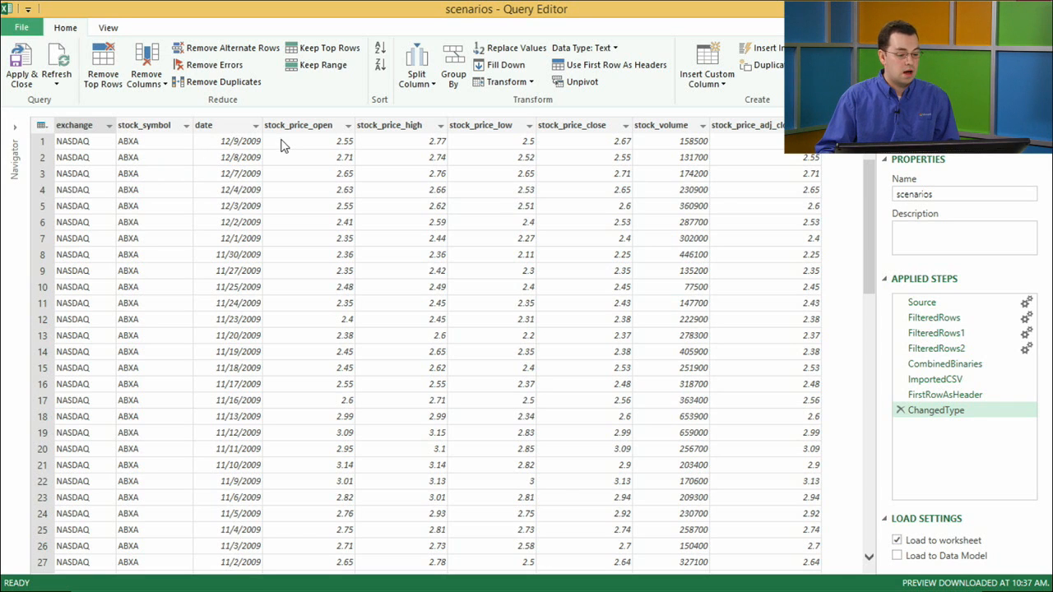
left_click(256, 128)
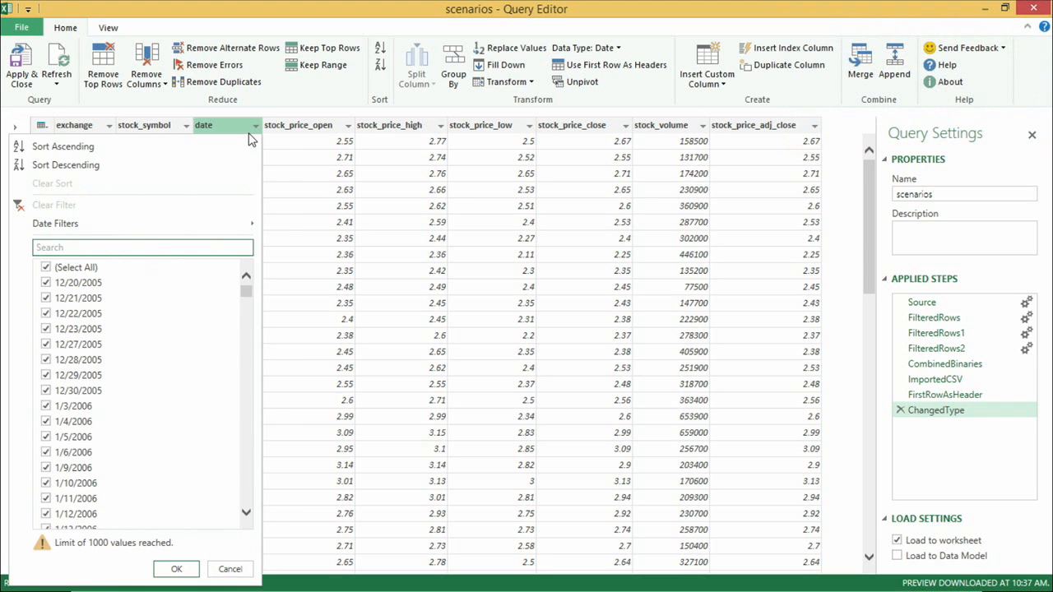
left_click(257, 130)
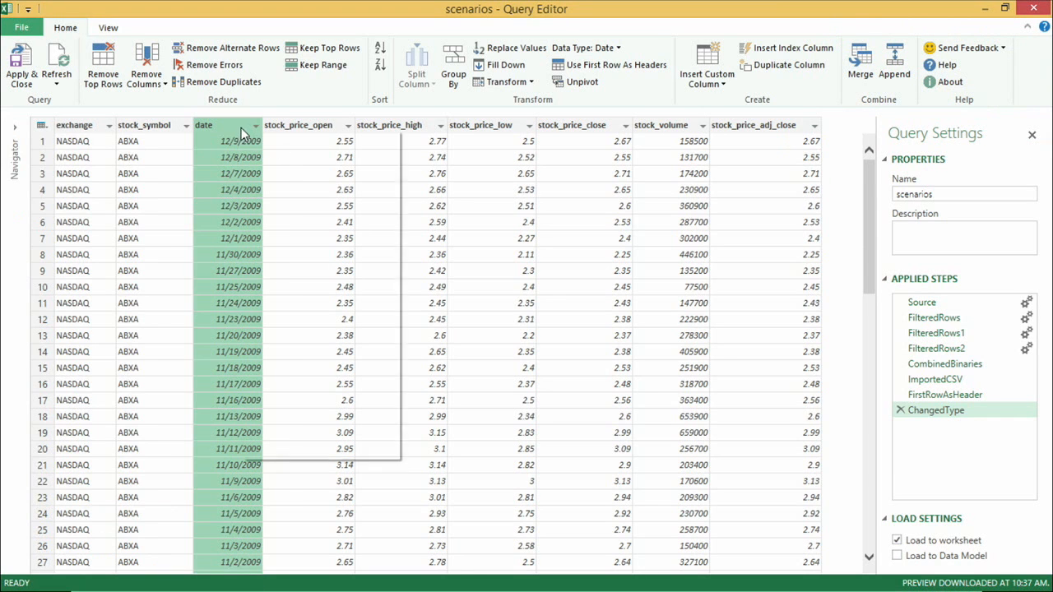
right_click(241, 127)
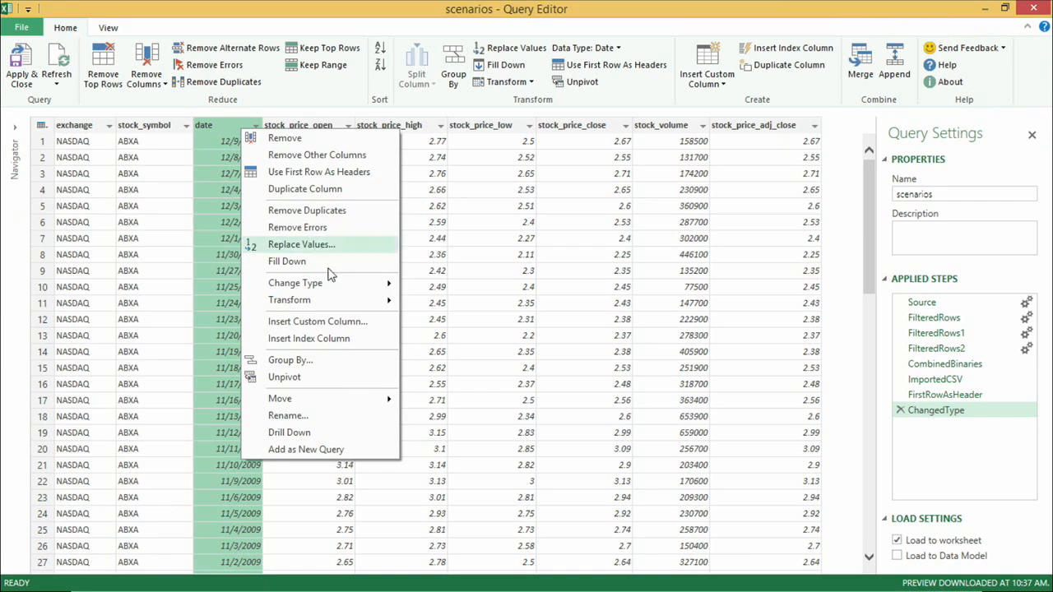
left_click(255, 115)
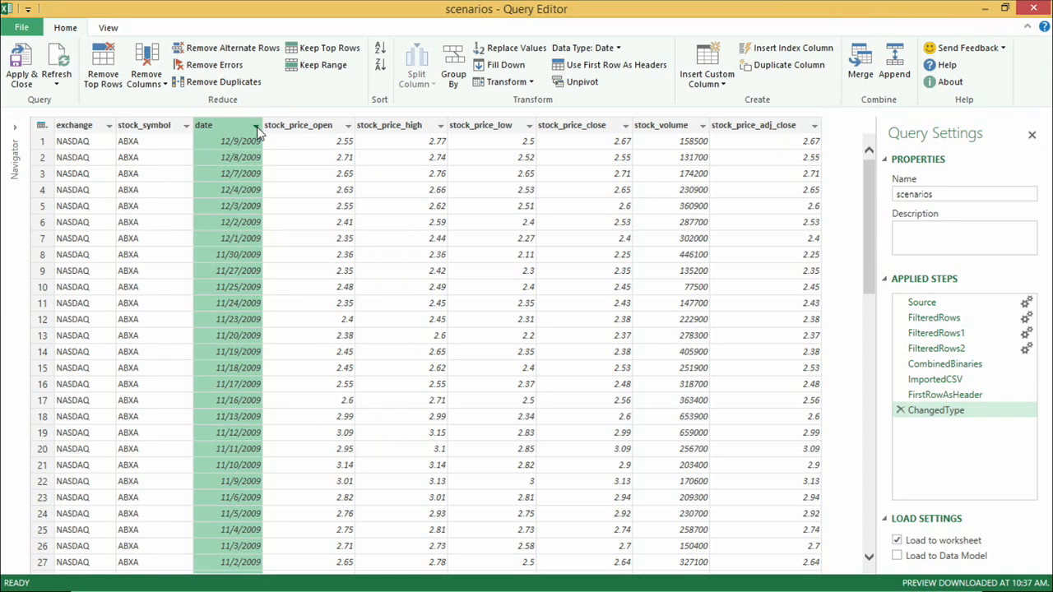
left_click(312, 126)
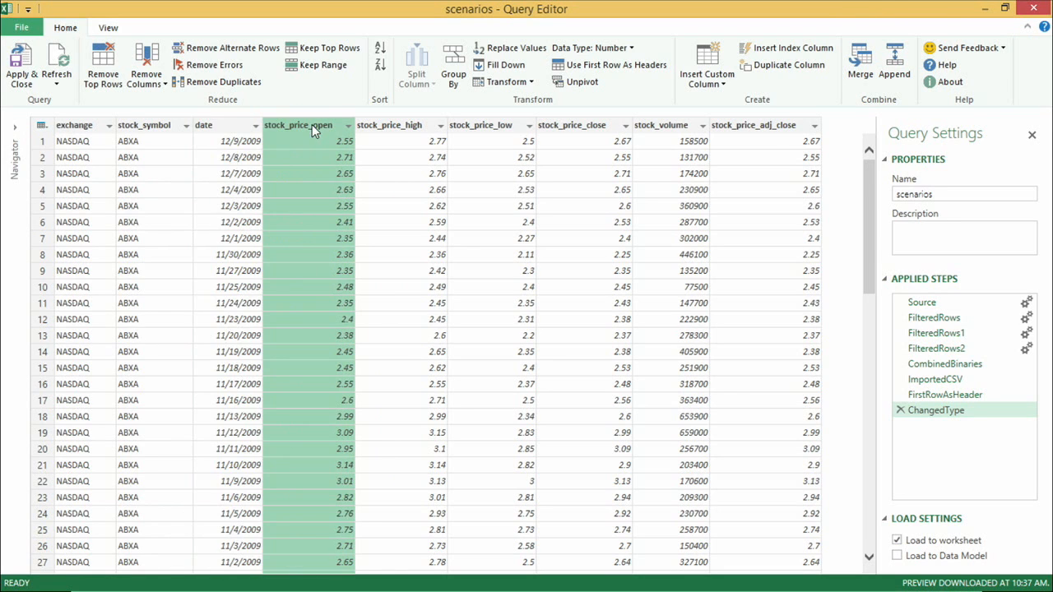
left_click(256, 126)
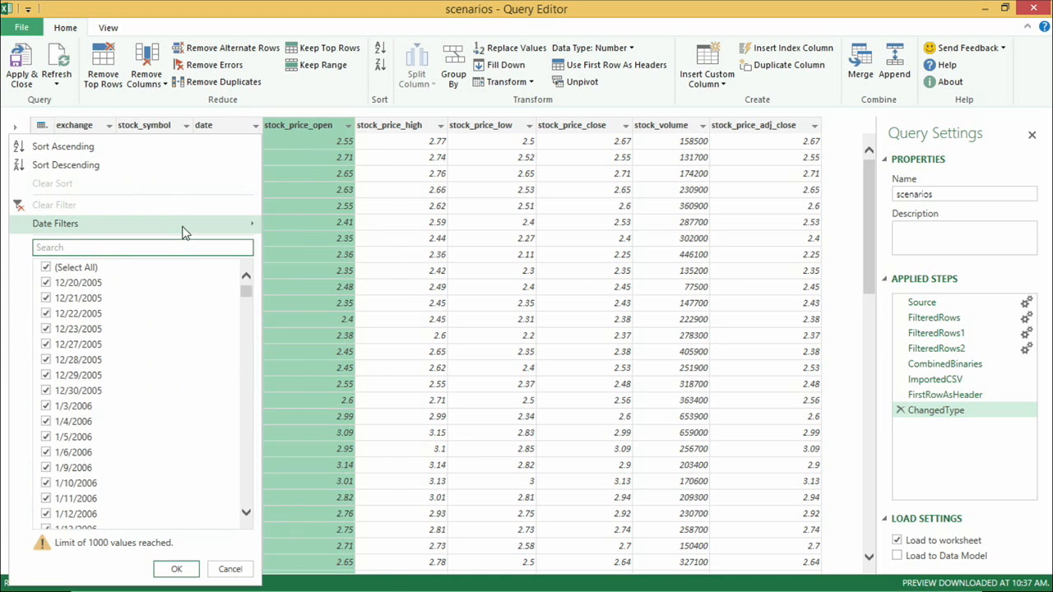
mouse_move(185, 231)
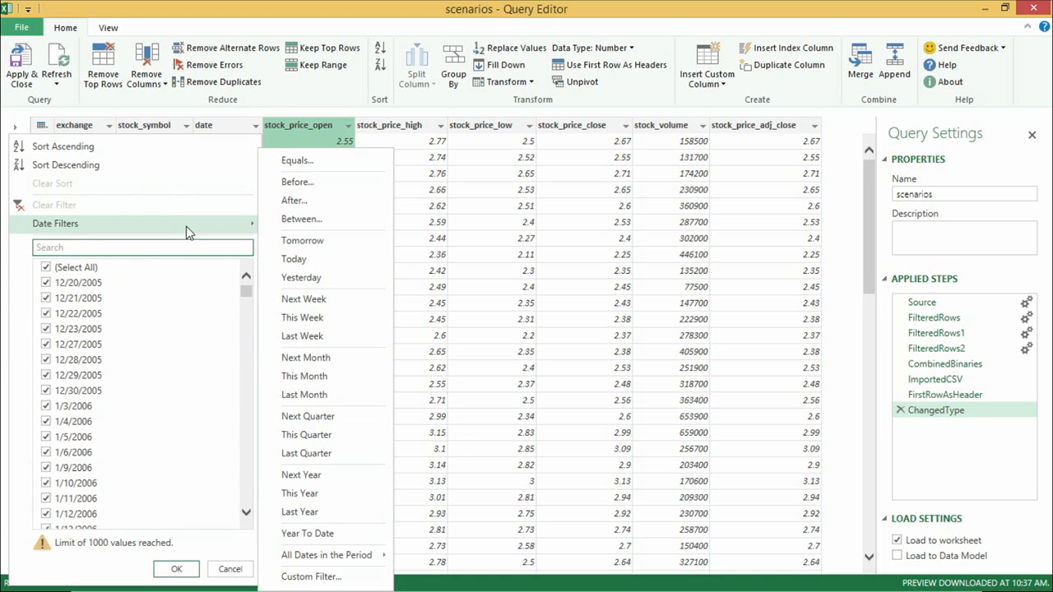
left_click(319, 219)
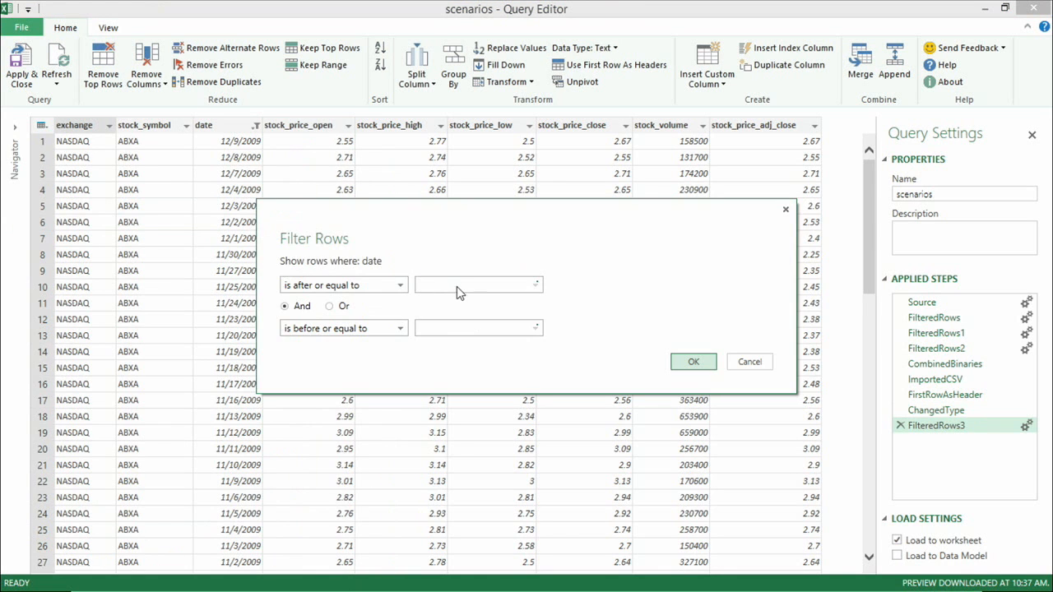
left_click(745, 363)
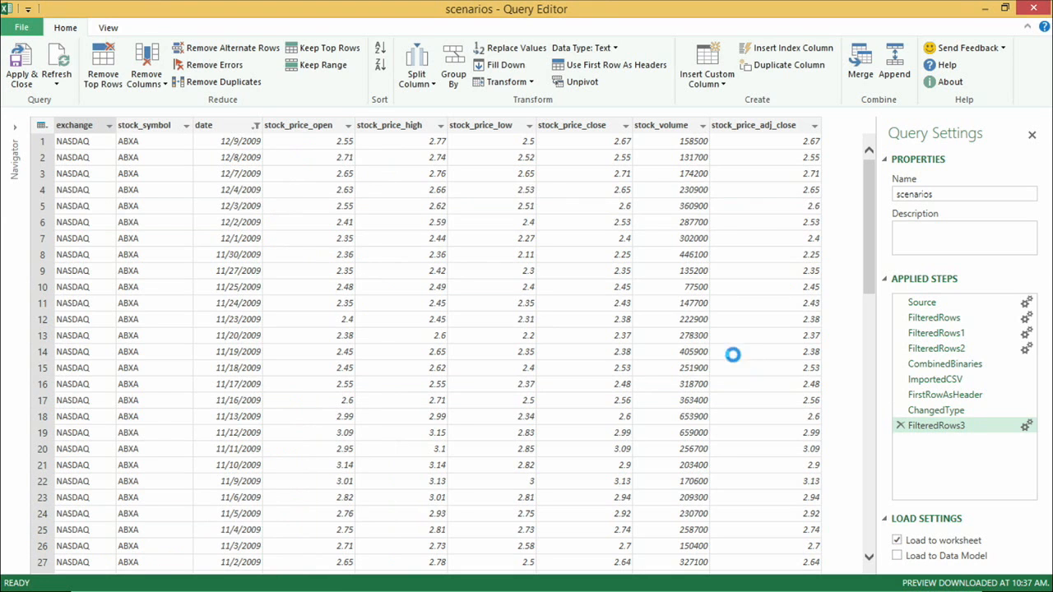
Step: Filter the date column to dates between 11/01/2009 and 01/01/2010 inclusive and look through the resulting rows
left_click(257, 129)
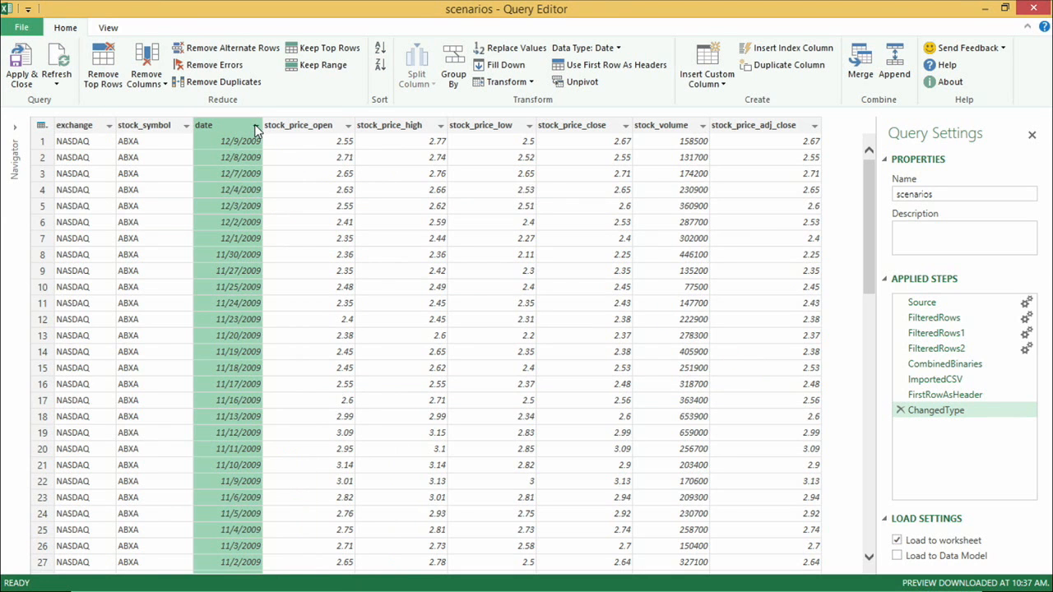
left_click(256, 128)
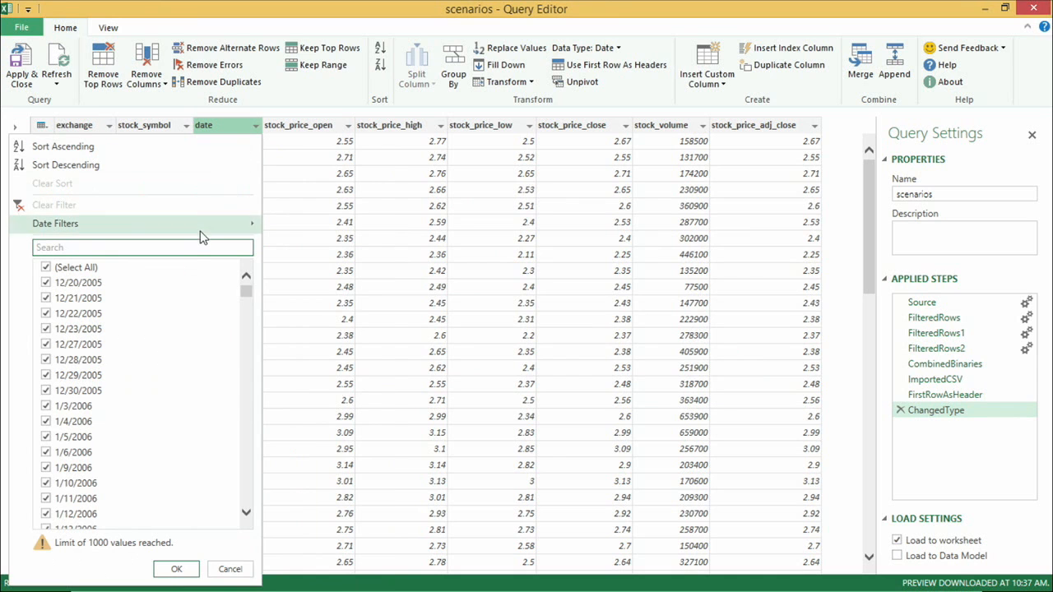
mouse_move(199, 232)
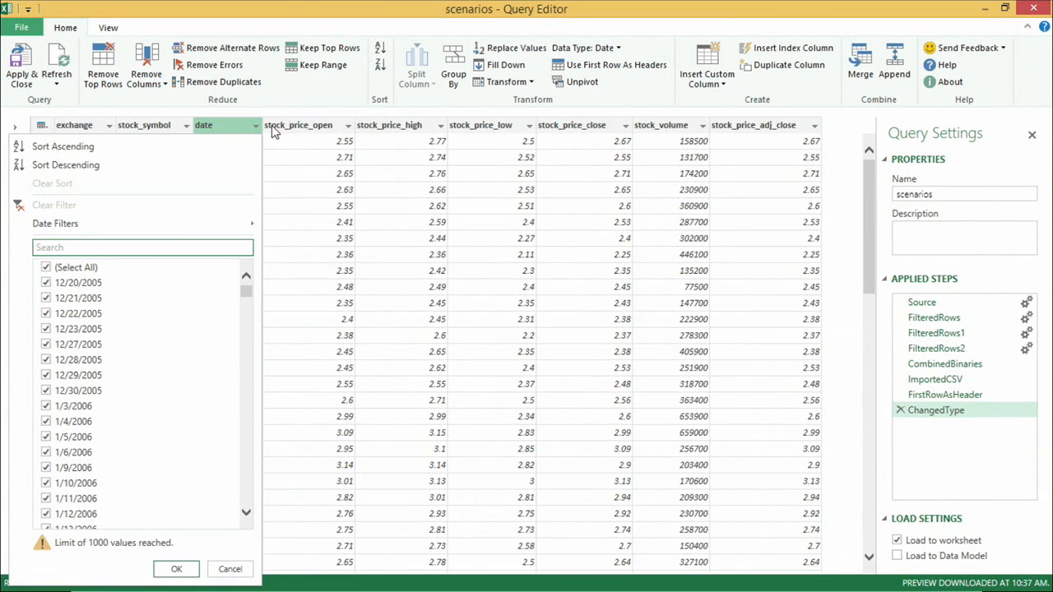
mouse_move(238, 224)
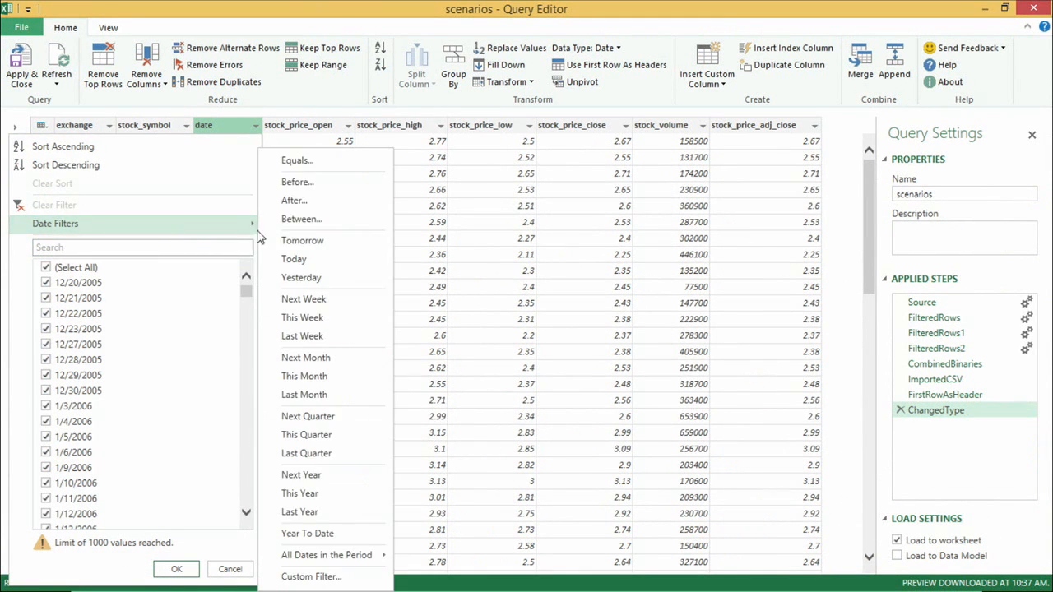
left_click(317, 218)
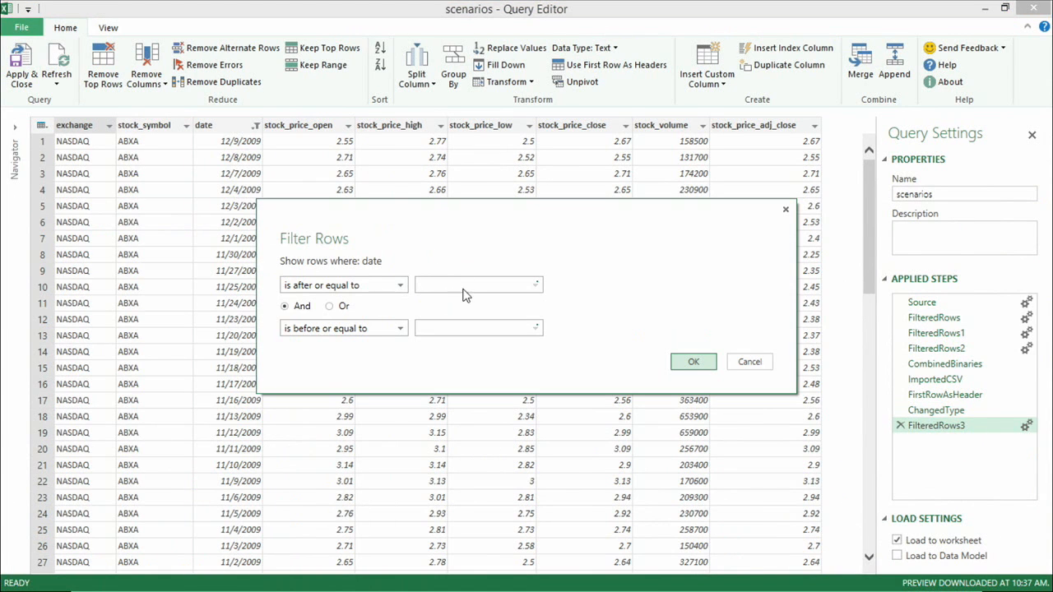
left_click(468, 287)
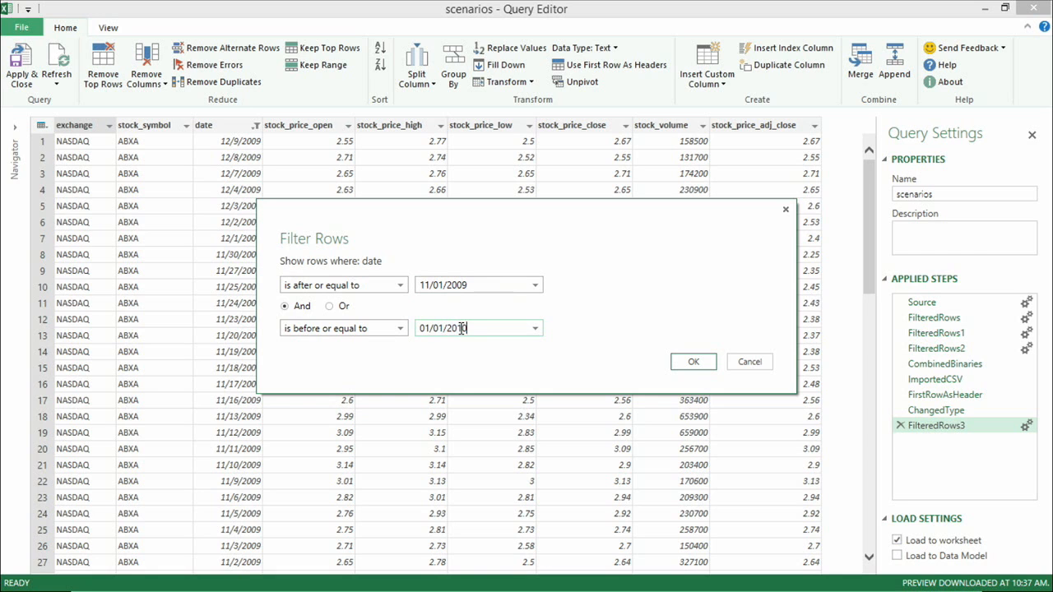
left_click(693, 362)
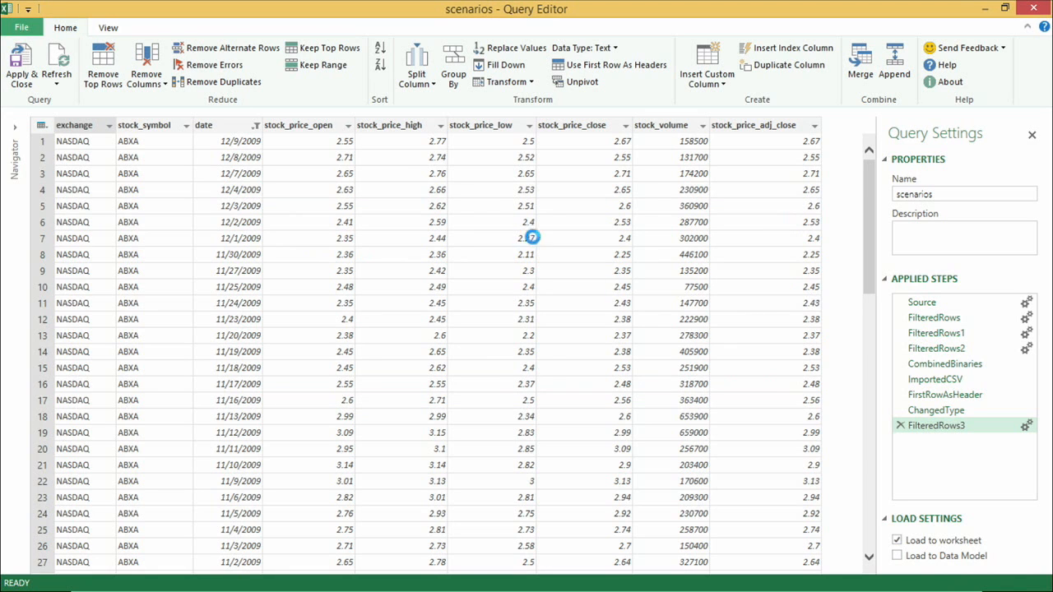
scroll(226, 268, "down", 1)
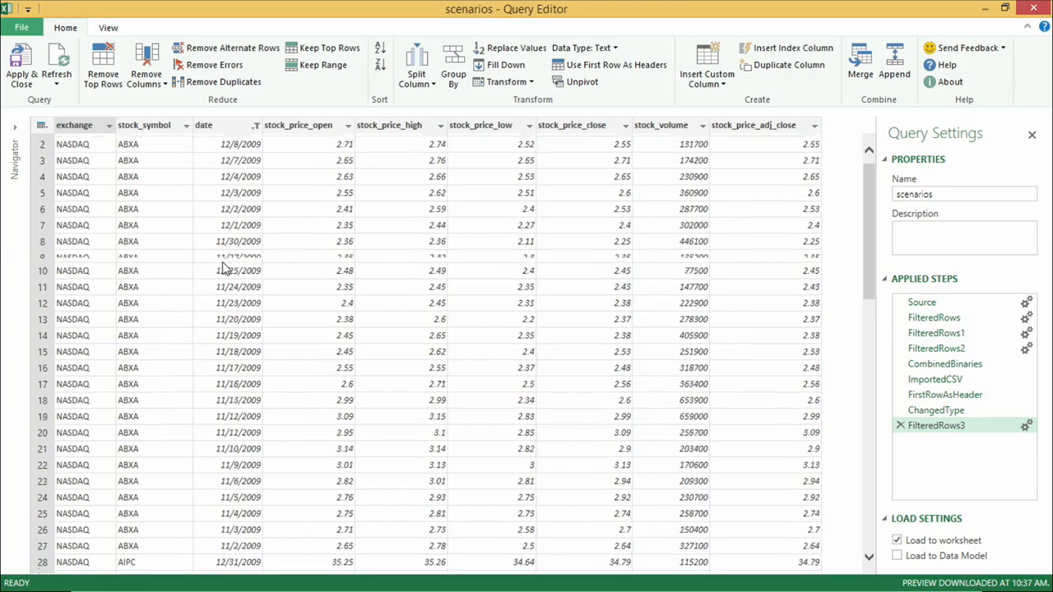
scroll(226, 268, "down", 6)
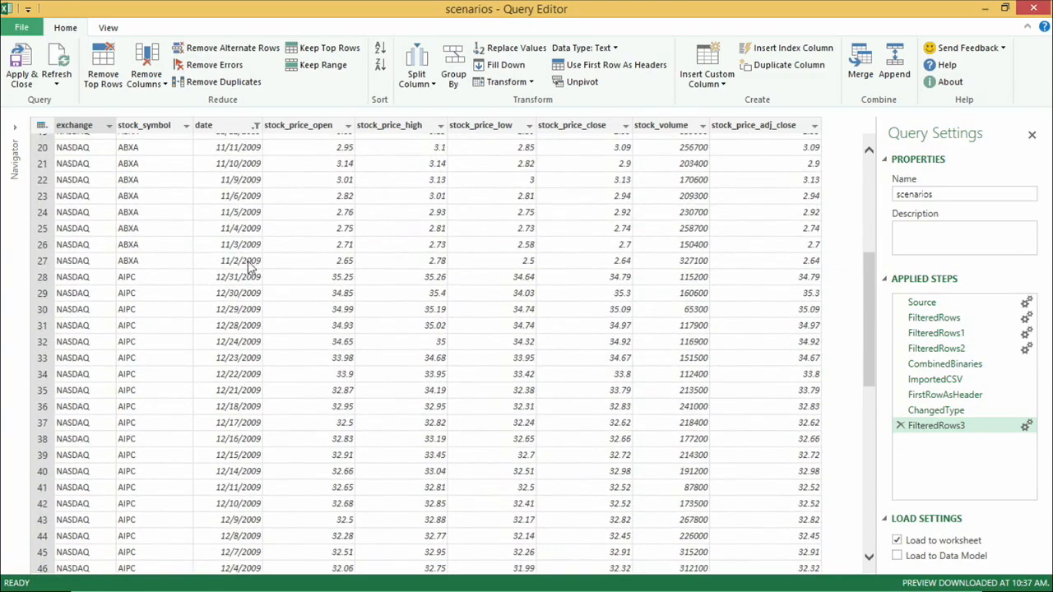
scroll(248, 262, "down", 12)
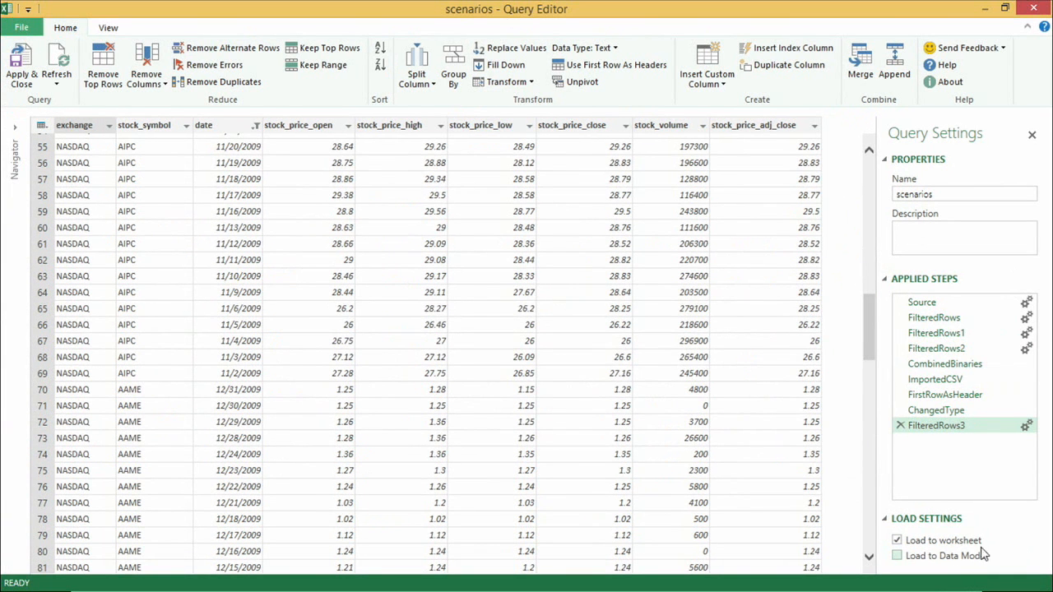
Step: Set the scenarios query to load only to the Data Model instead of the worksheet, and apply it
left_click(811, 539)
left_click(923, 542)
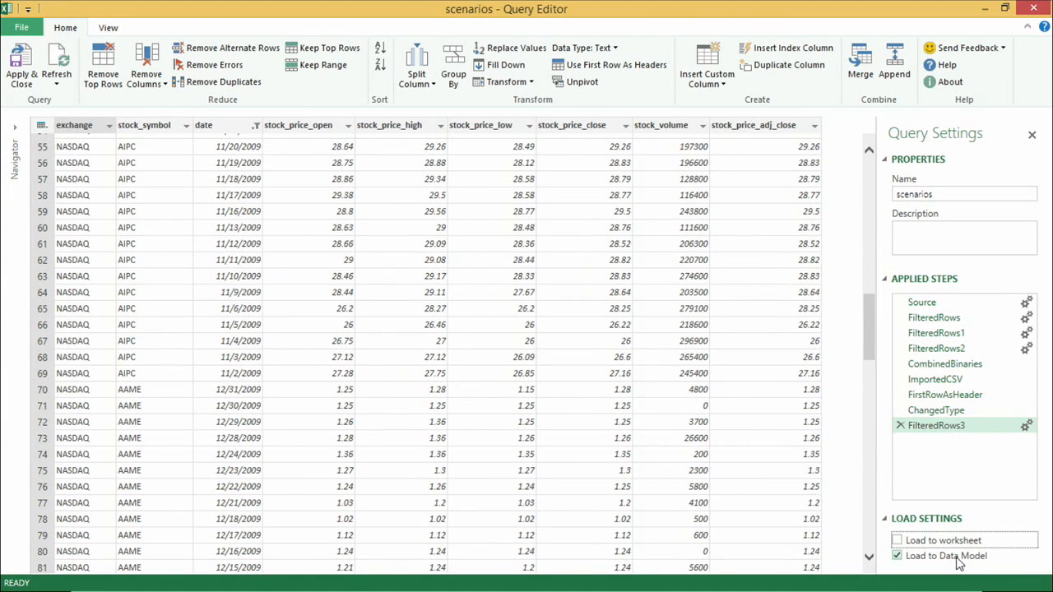
left_click(24, 77)
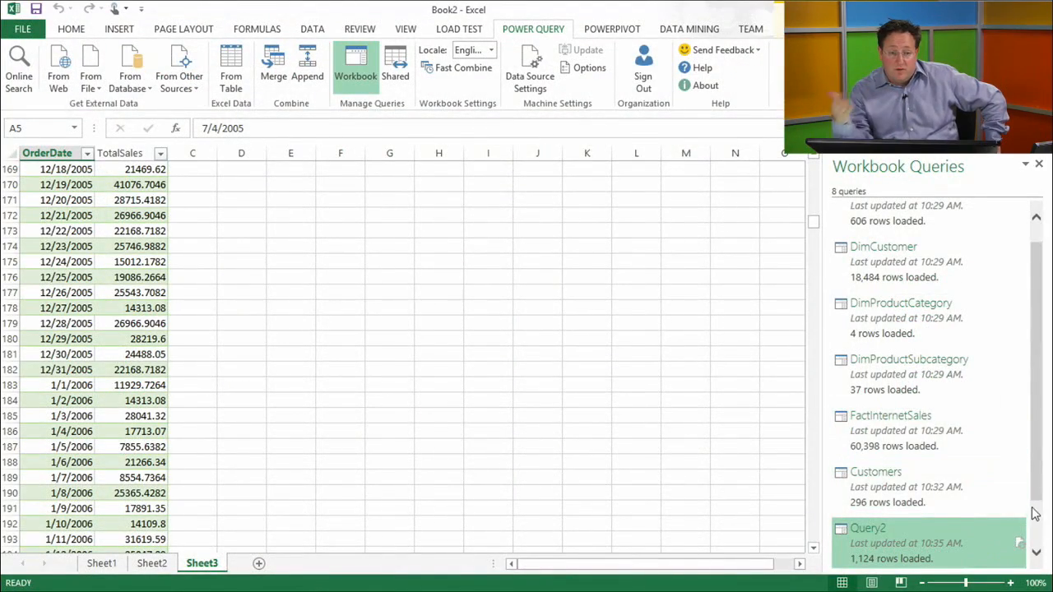
Step: Check the load status and preview of the scenarios query among the workbook queries
scroll(1035, 517, "down", 1)
scroll(1036, 517, "down", 1)
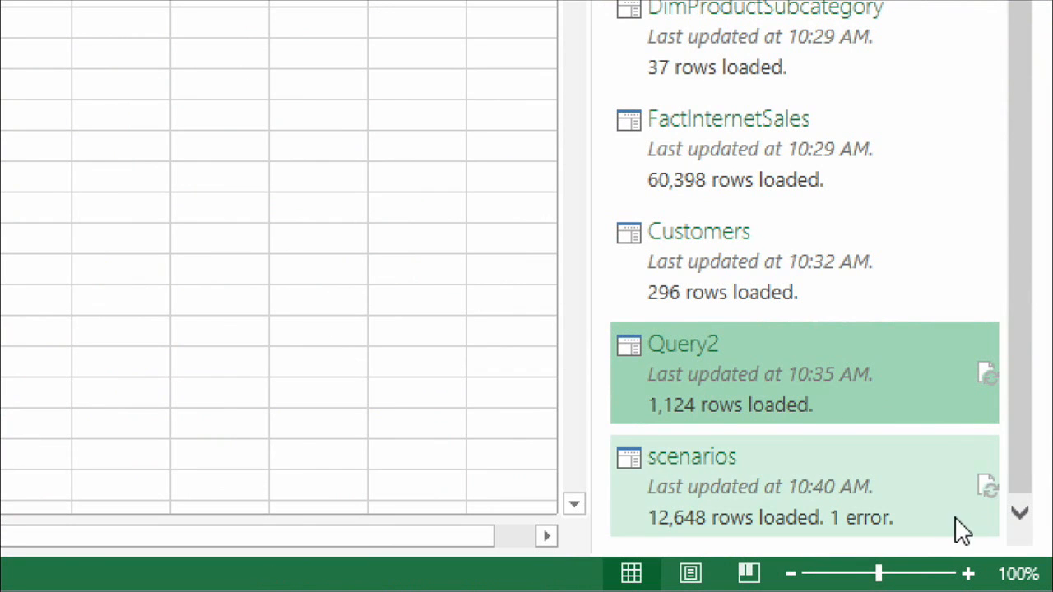
mouse_move(996, 487)
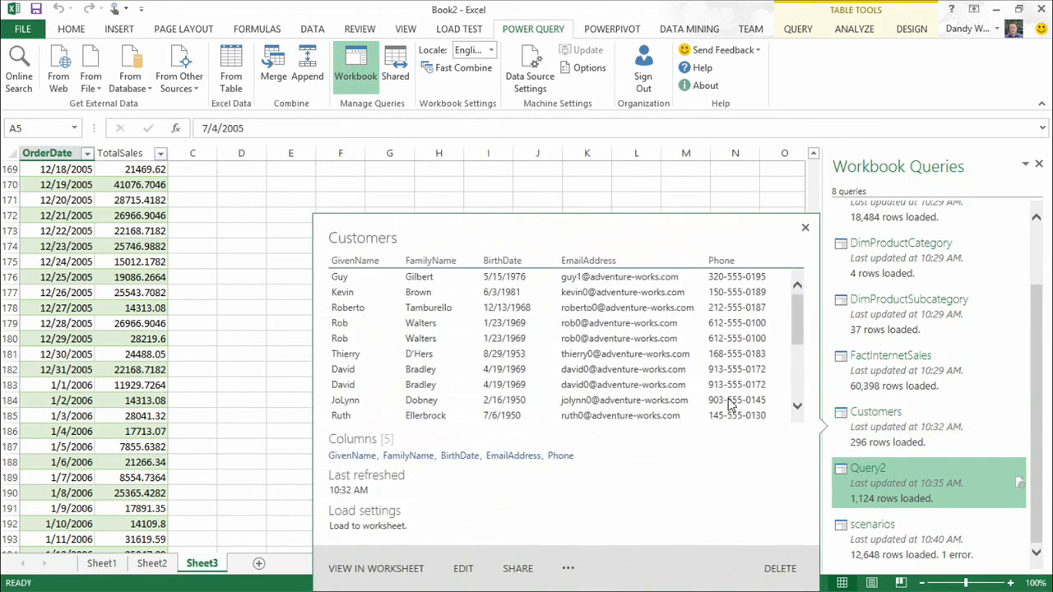
mouse_move(906, 543)
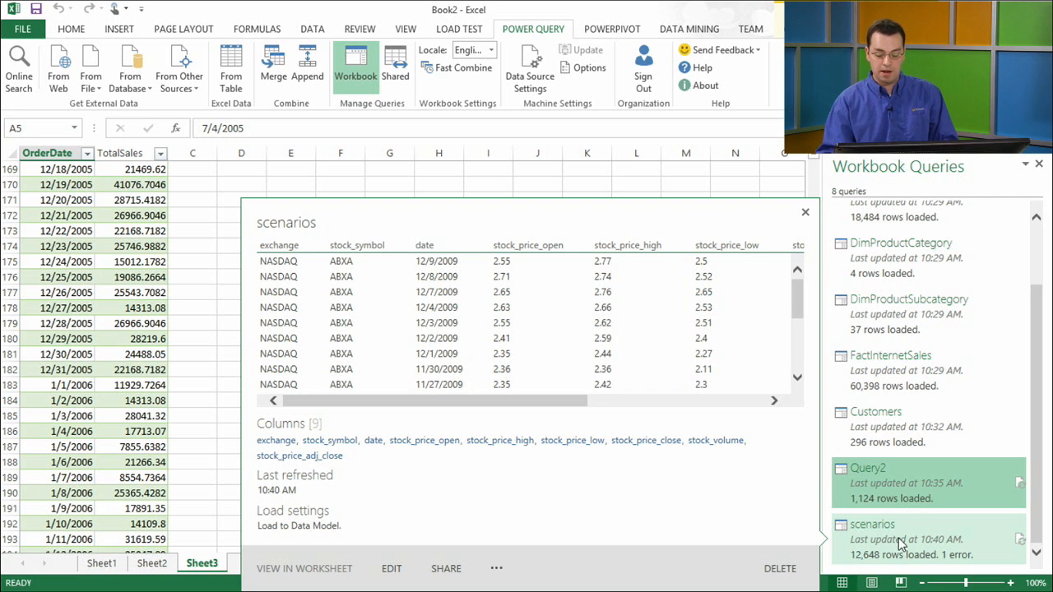
Step: Reopen the scenarios query for editing and delete its date filter, the FilteredRows3 applied step
right_click(899, 538)
left_click(941, 424)
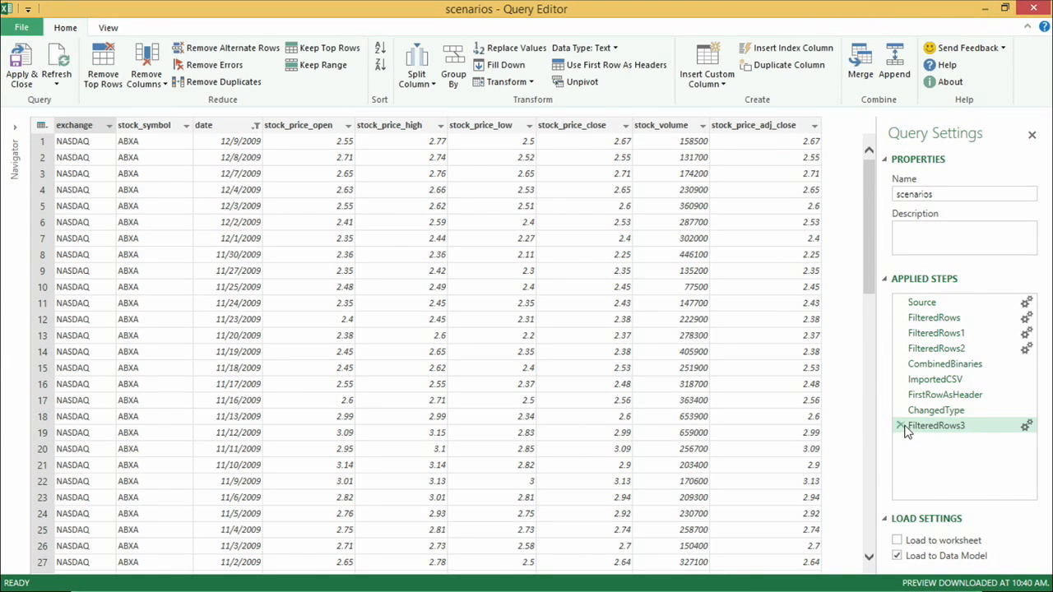
left_click(901, 426)
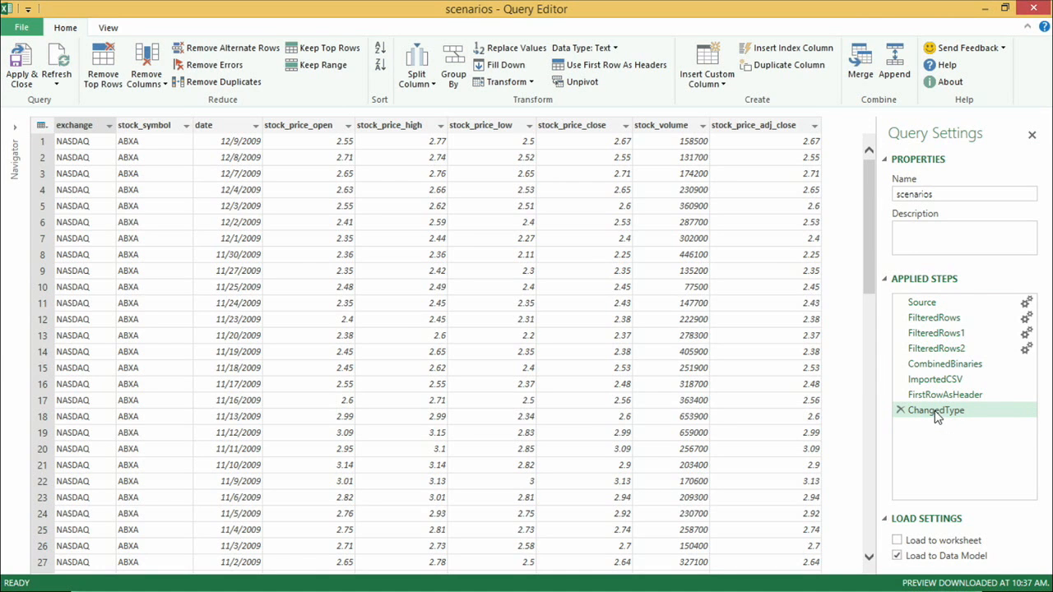
Step: Apply the scenarios query without its date filter, check its loading progress and cancel the download
left_click(22, 70)
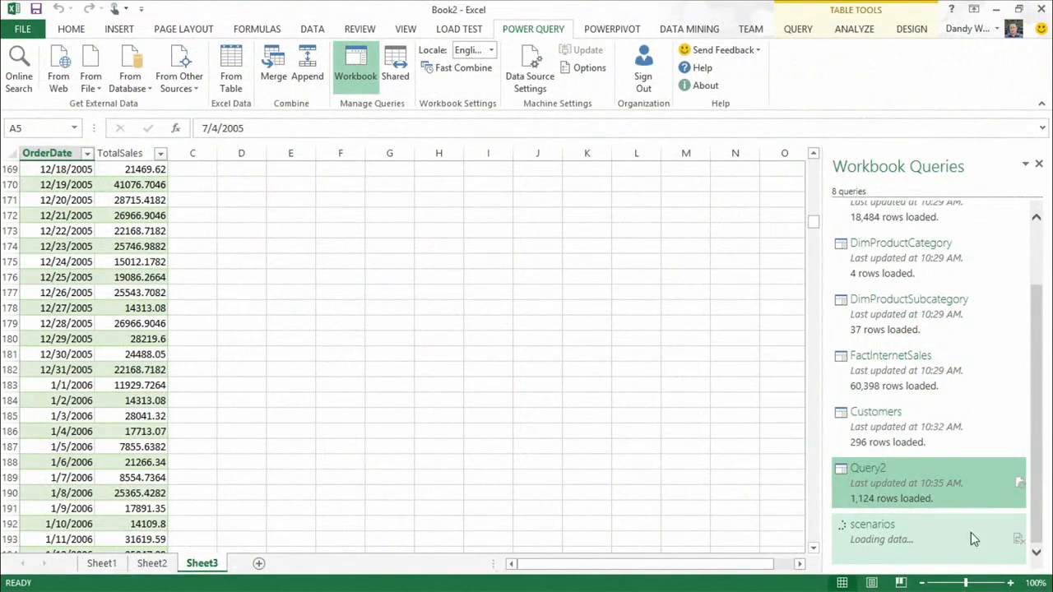
mouse_move(957, 535)
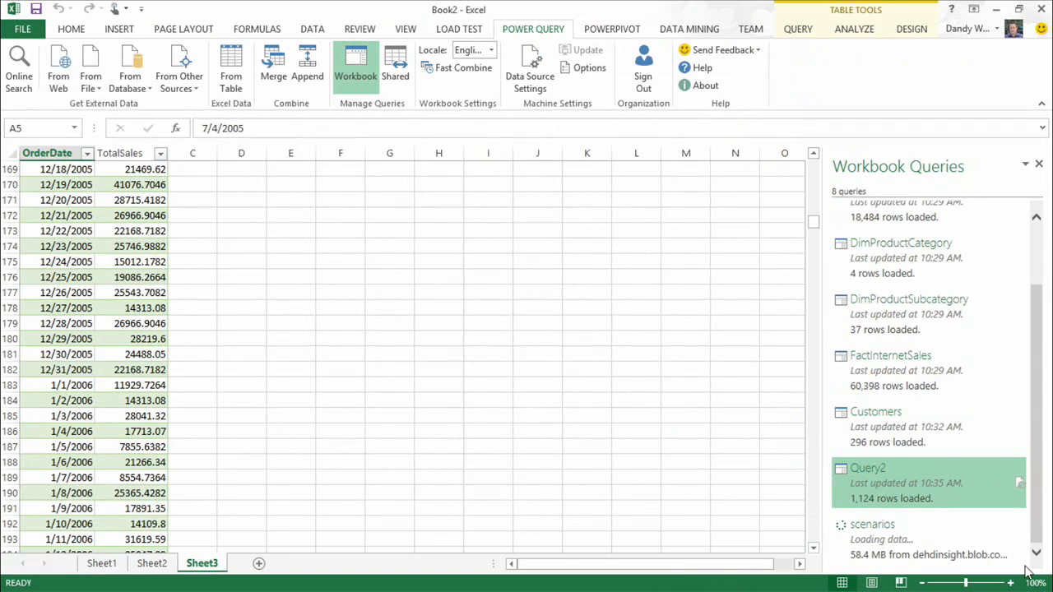
mouse_move(1021, 548)
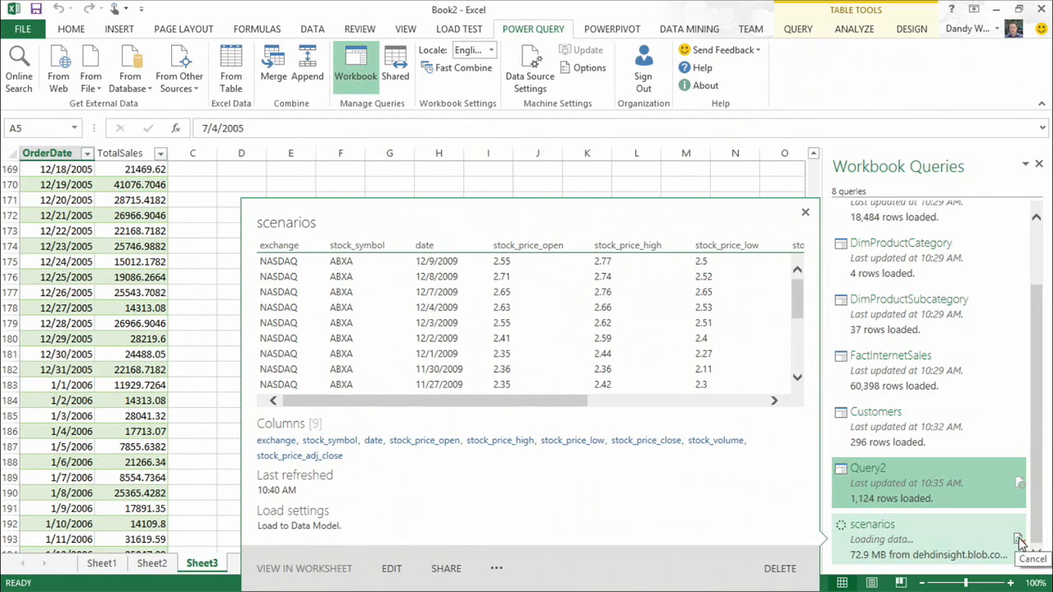
left_click(1021, 541)
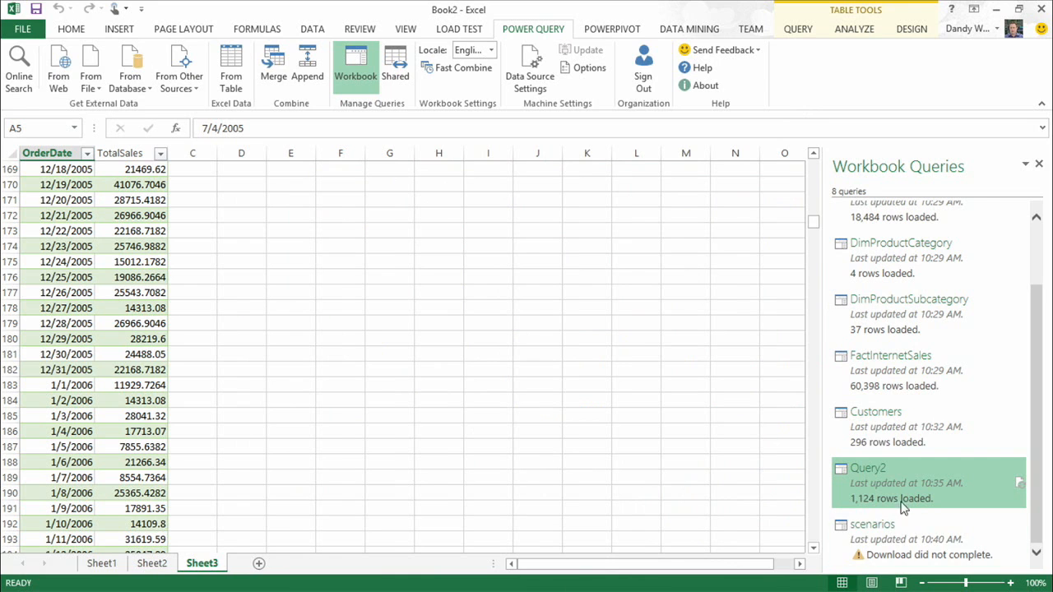
Step: Reopen the scenarios query for editing from the workbook queries list
right_click(889, 469)
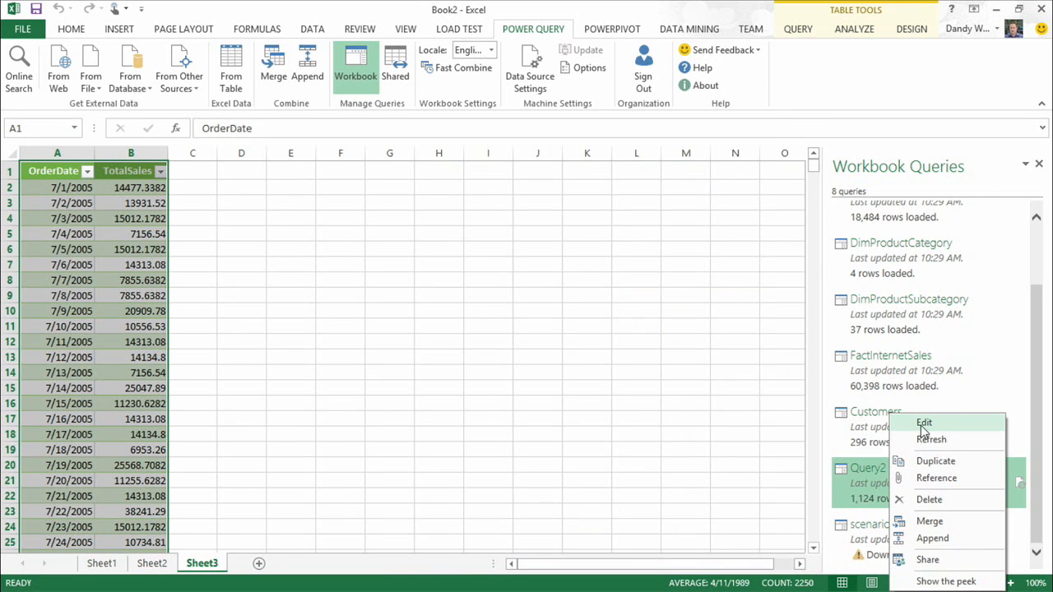
left_click(1044, 466)
right_click(963, 465)
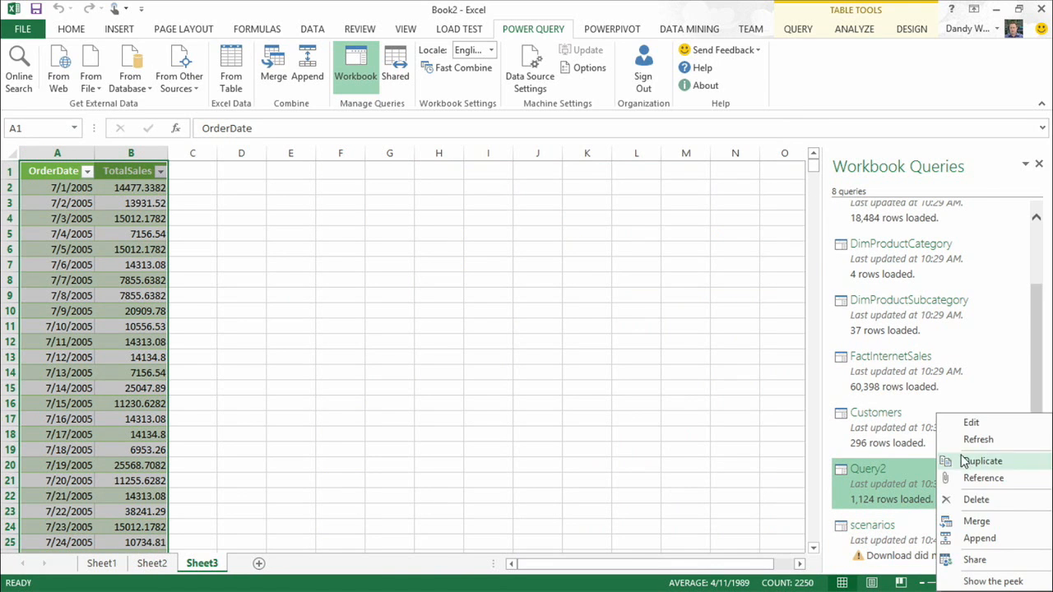
left_click(971, 423)
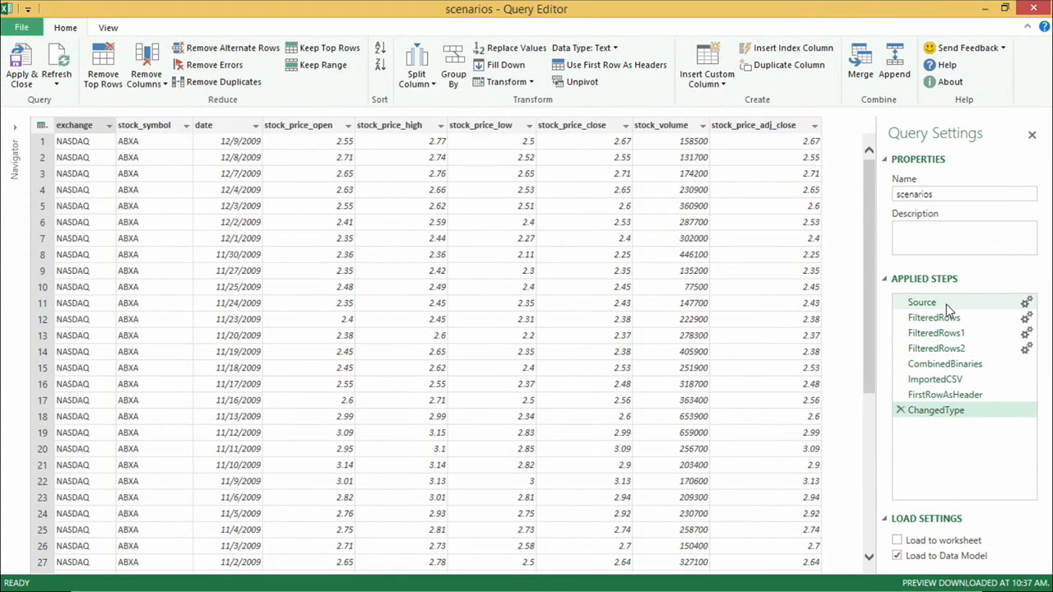
Step: Examine the data at the query's applied steps, from Source through the row filters and ImportedCSV to FirstRowAsHeader and ChangedType
left_click(840, 224)
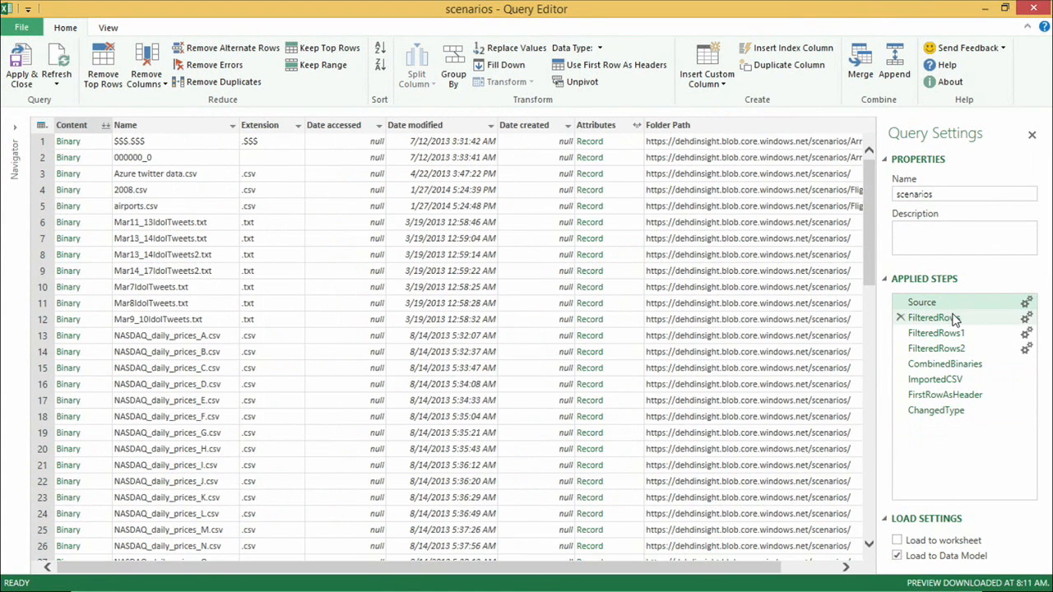
left_click(955, 319)
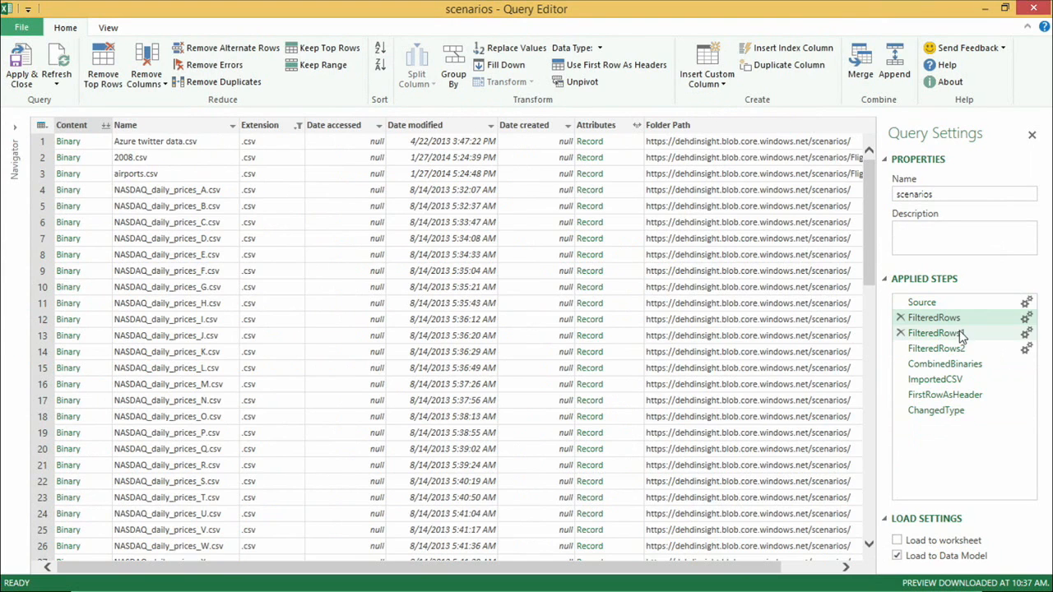
left_click(961, 334)
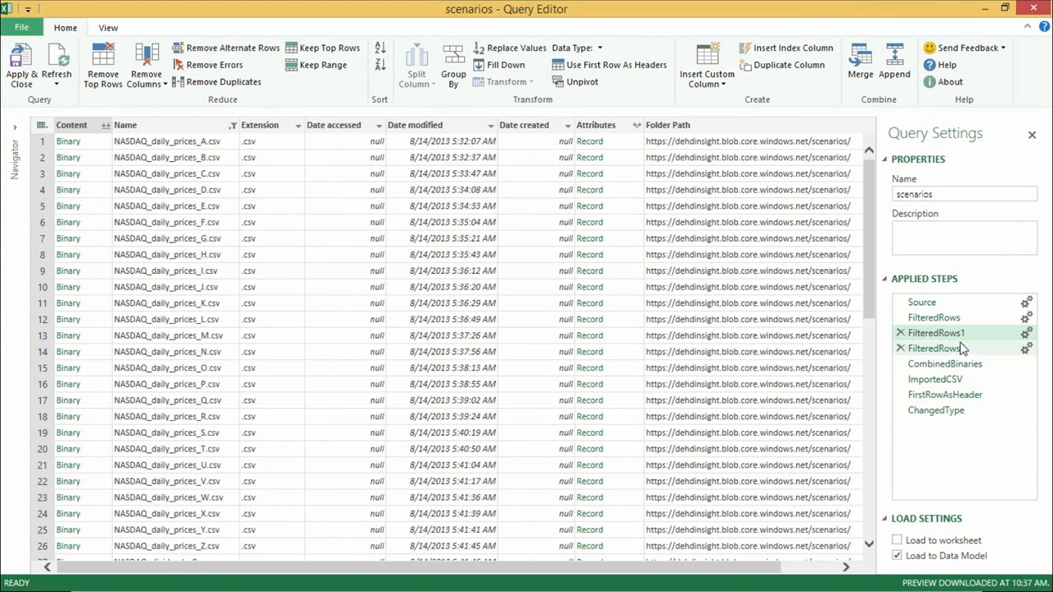
left_click(960, 319)
left_click(963, 334)
left_click(968, 348)
left_click(968, 379)
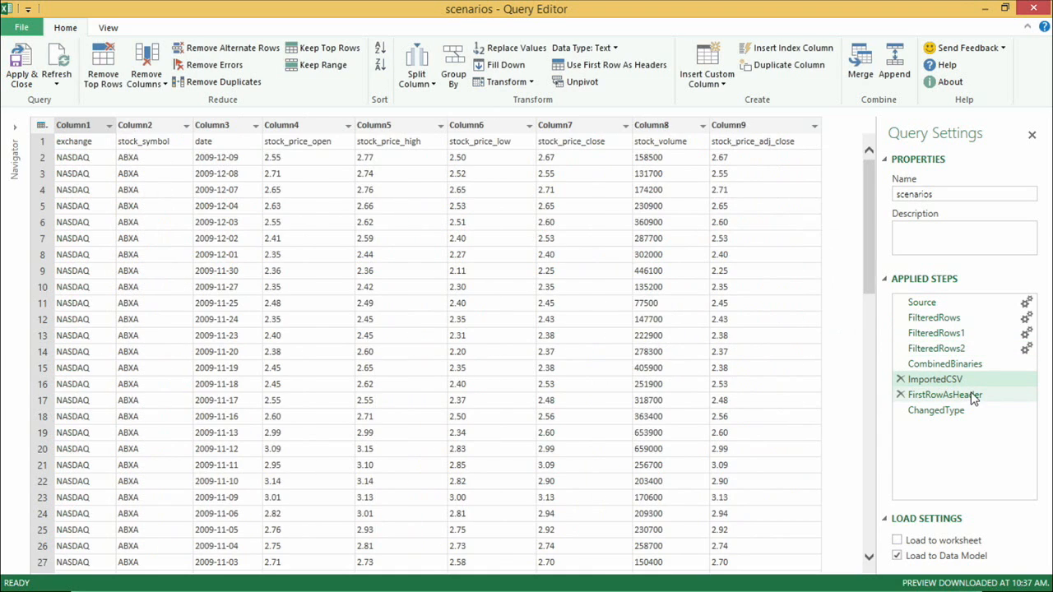
left_click(973, 396)
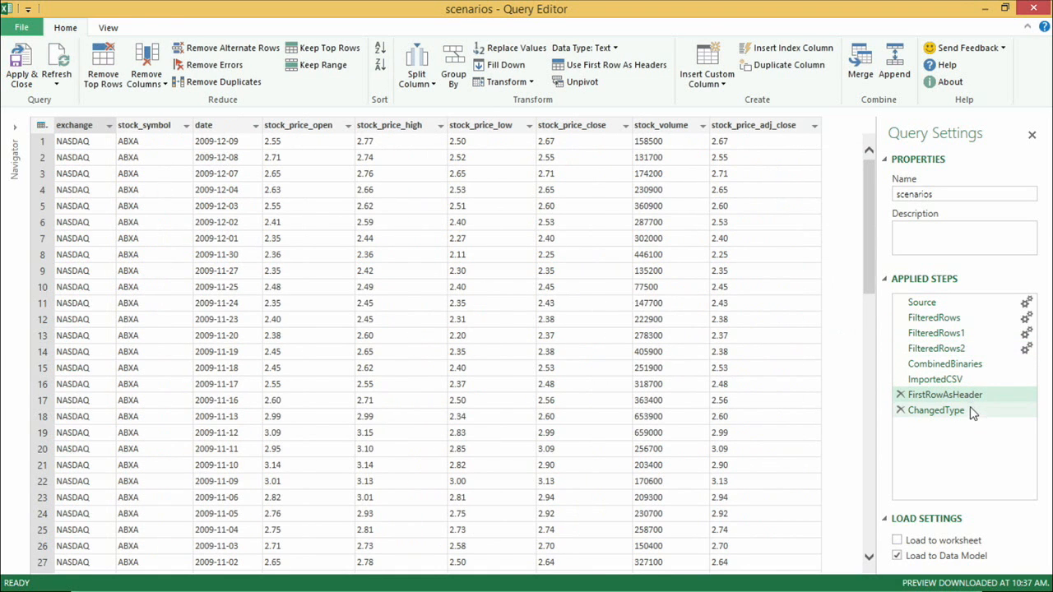
left_click(971, 411)
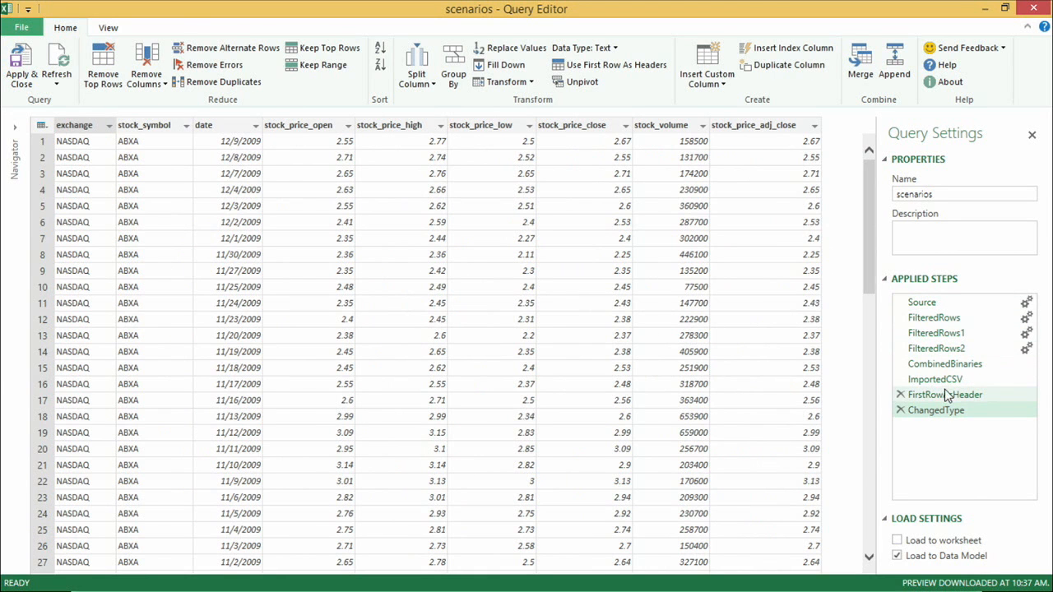
Step: Show the formula bar in the query editor
left_click(109, 29)
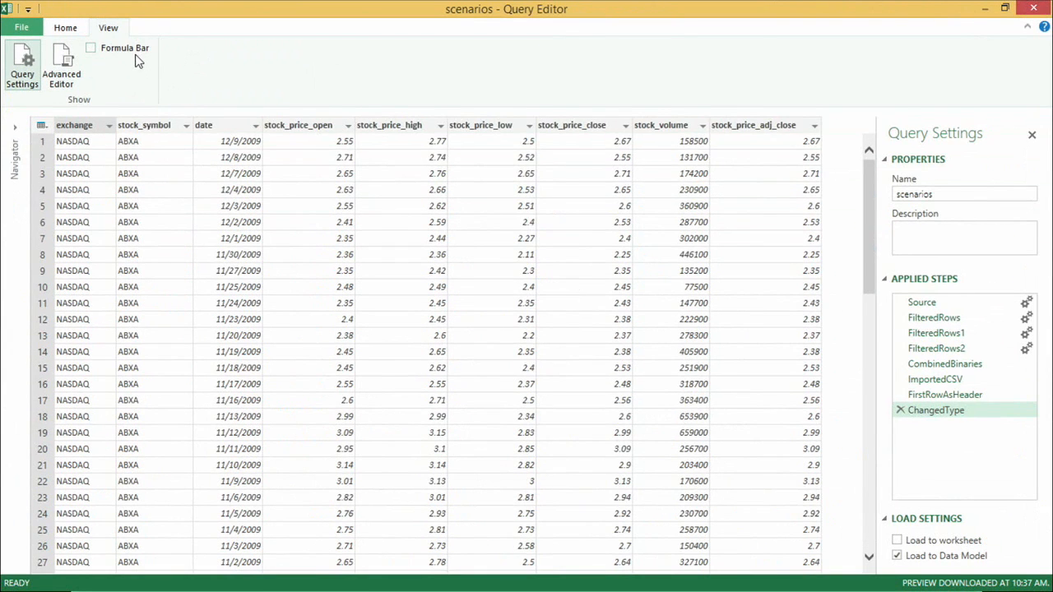
left_click(181, 96)
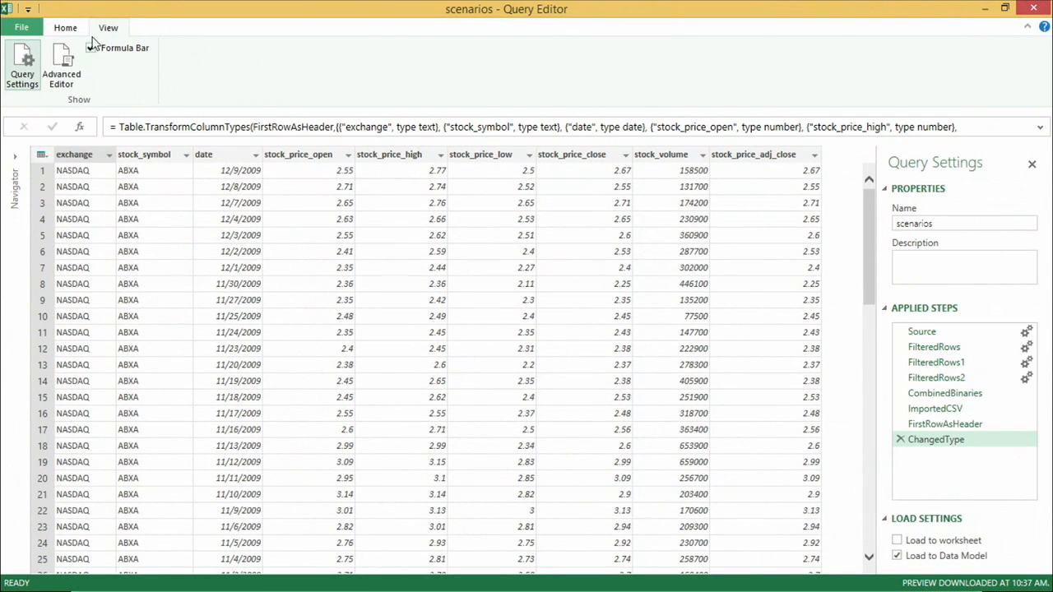
left_click(140, 56)
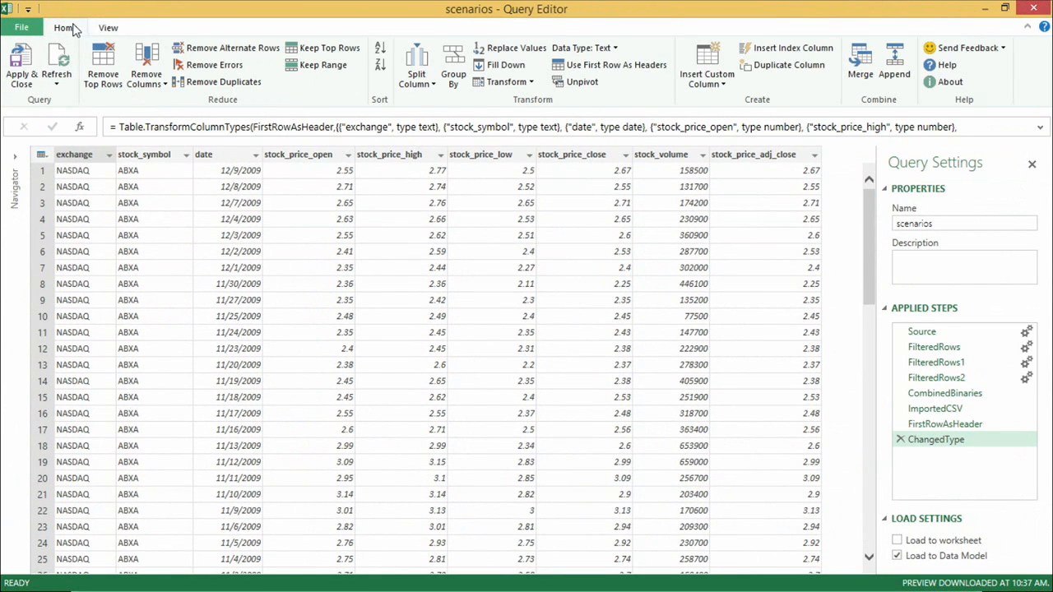
Step: Examine the formulas behind the FirstRowAsHeader, ImportedCSV and ChangedType applied steps
left_click(971, 424)
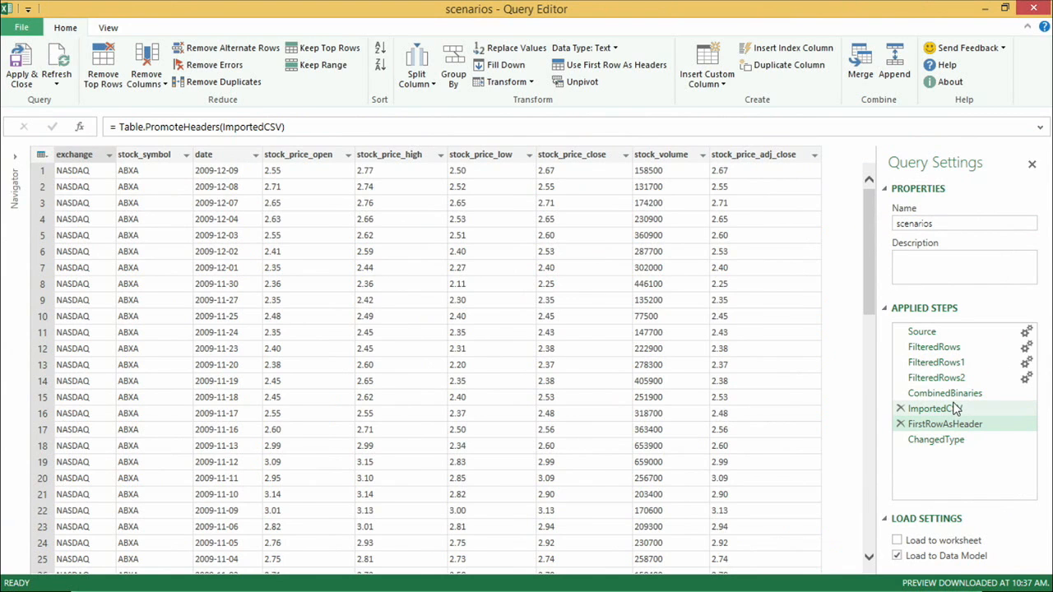
left_click(957, 409)
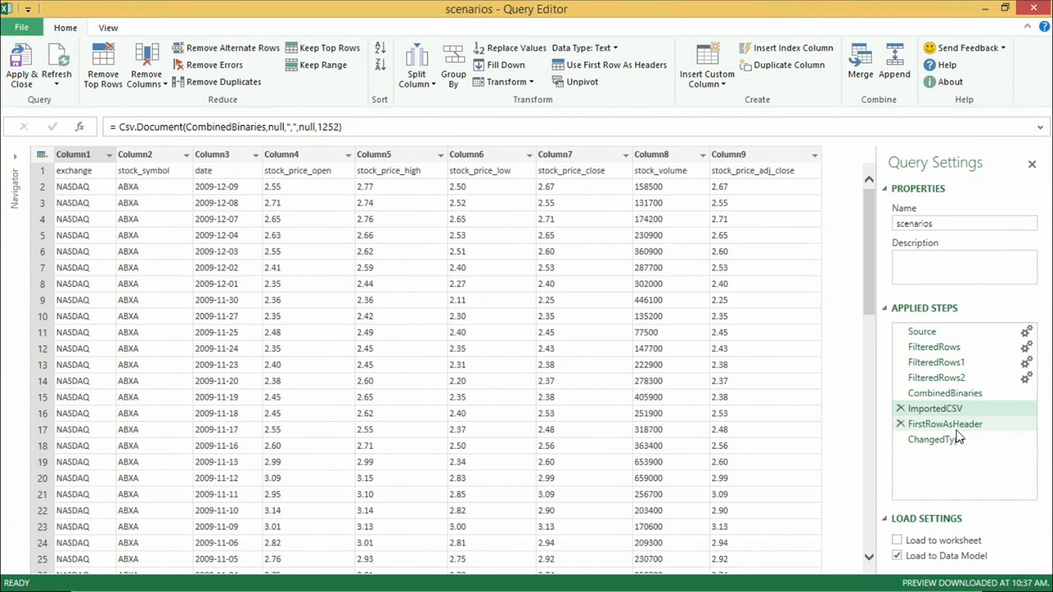
left_click(954, 425)
left_click(955, 440)
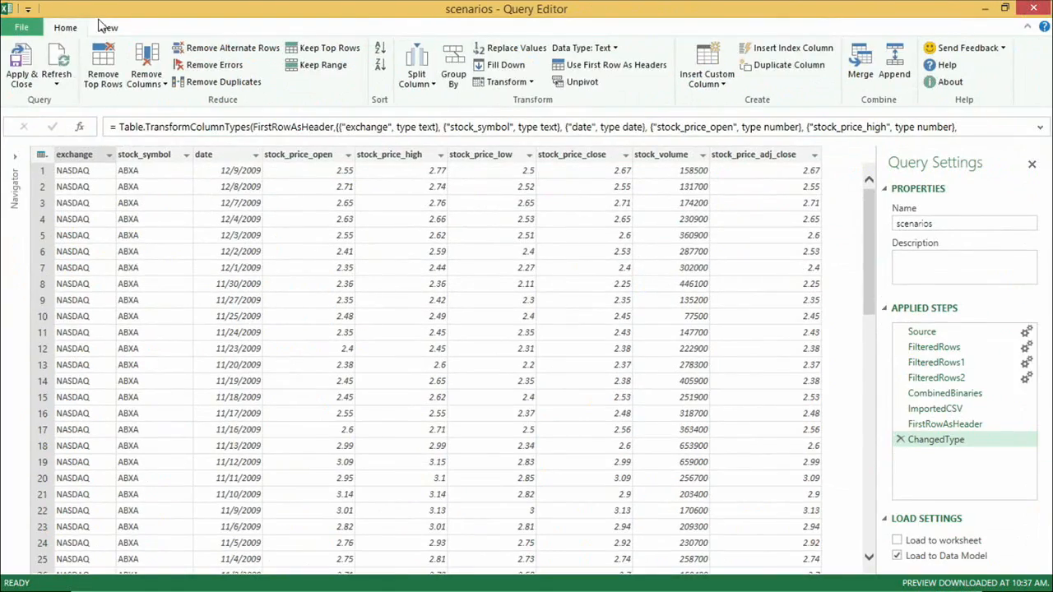
Step: Examine the scenarios query's full script in the Advanced Editor and close it without making changes
left_click(216, 49)
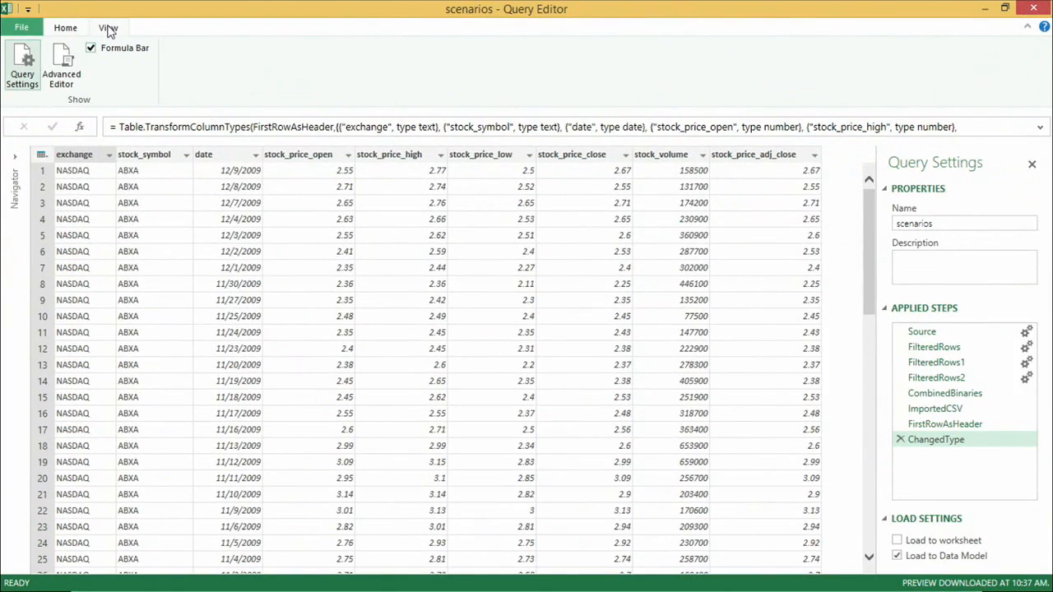
left_click(61, 78)
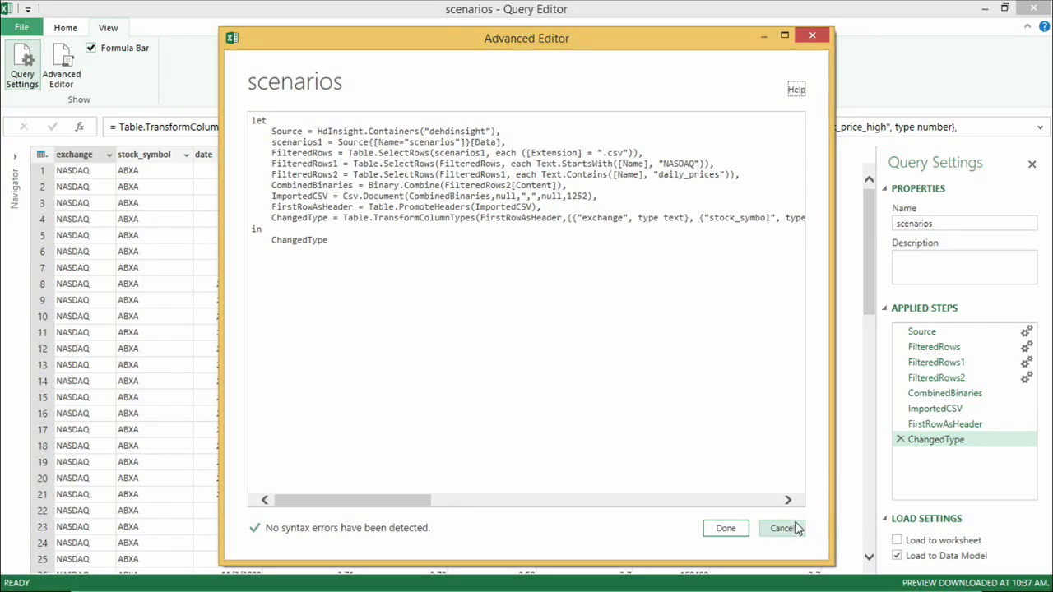
left_click(791, 532)
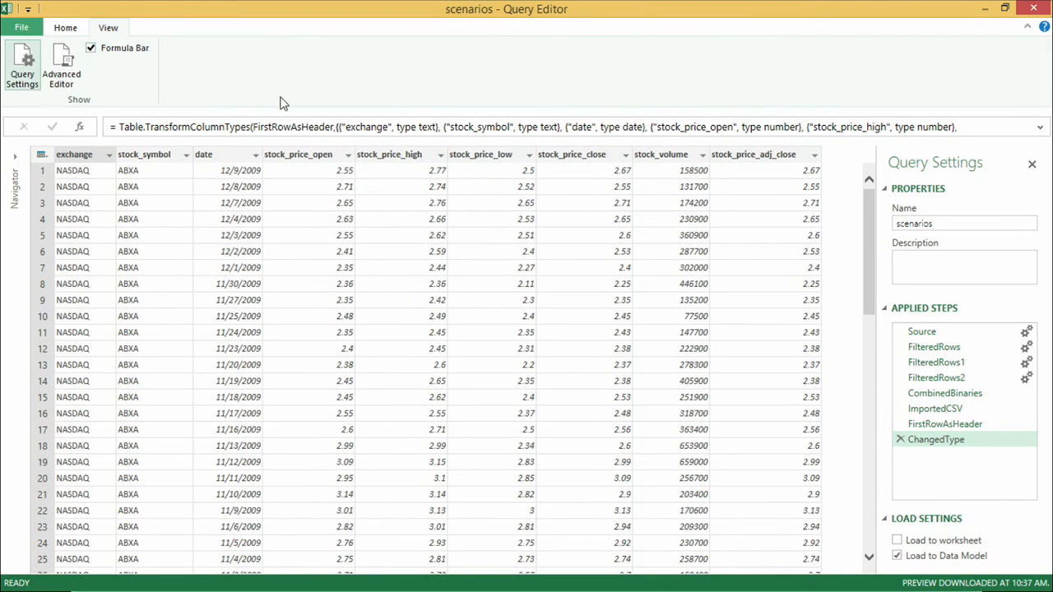
left_click(64, 28)
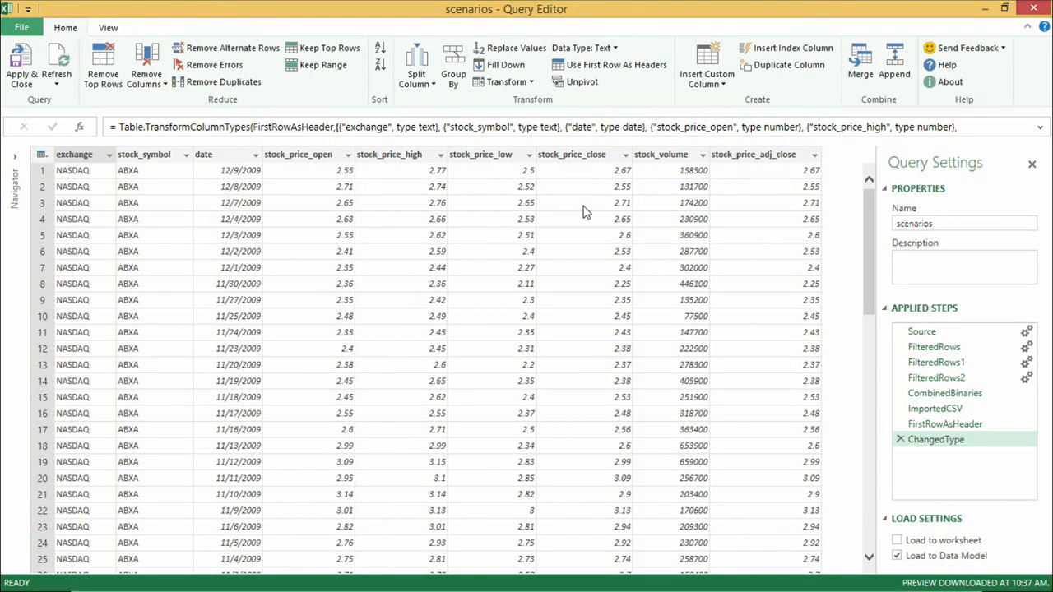
Step: Close the scenarios query editor and create a new blank query containing the text Hello World!
left_click(1034, 8)
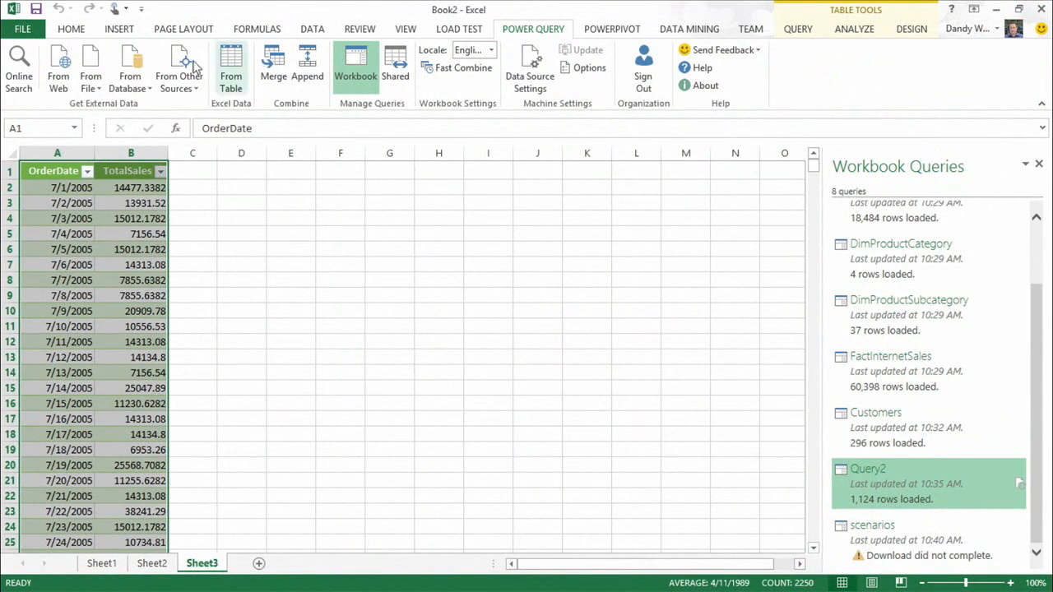
left_click(195, 88)
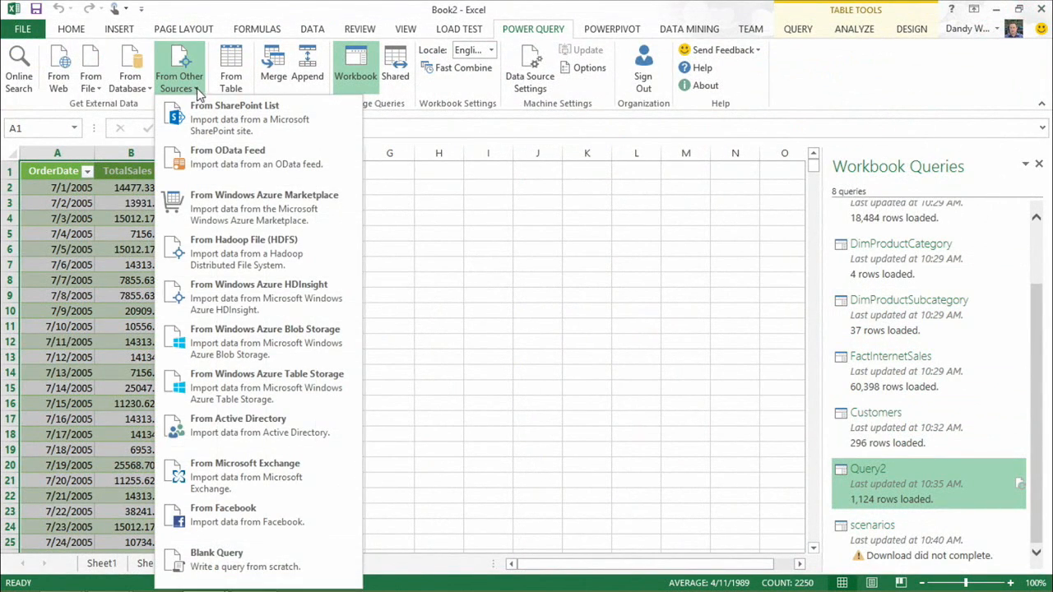
left_click(255, 572)
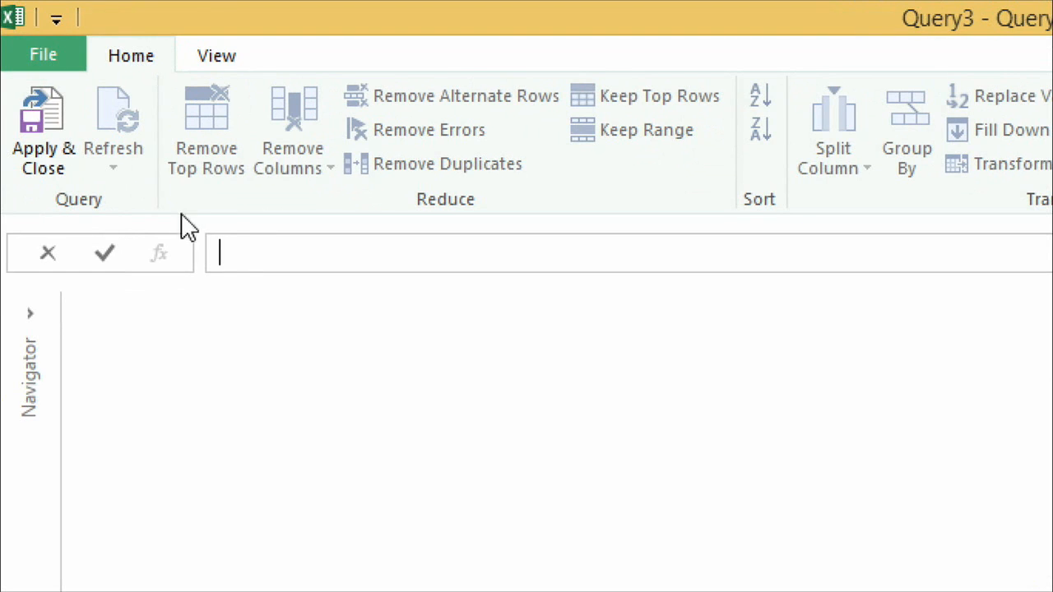
type("Hello World!")
key("Return")
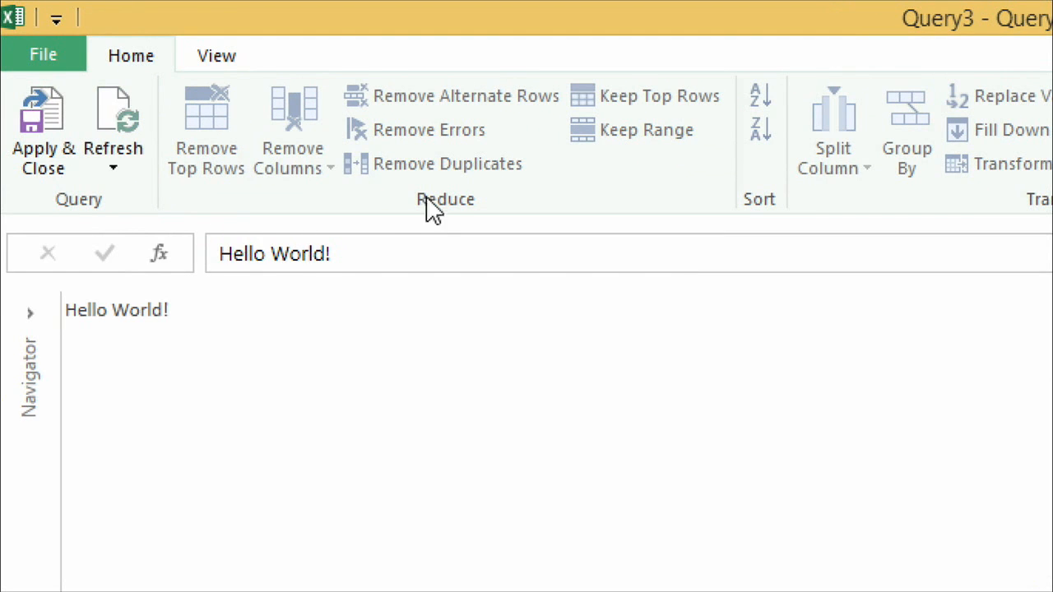
Step: Replace the Hello World! text with 1 + 1 and turn it into the formula = 1 + 1
left_click_drag(370, 255, 227, 259)
type("1 + 1")
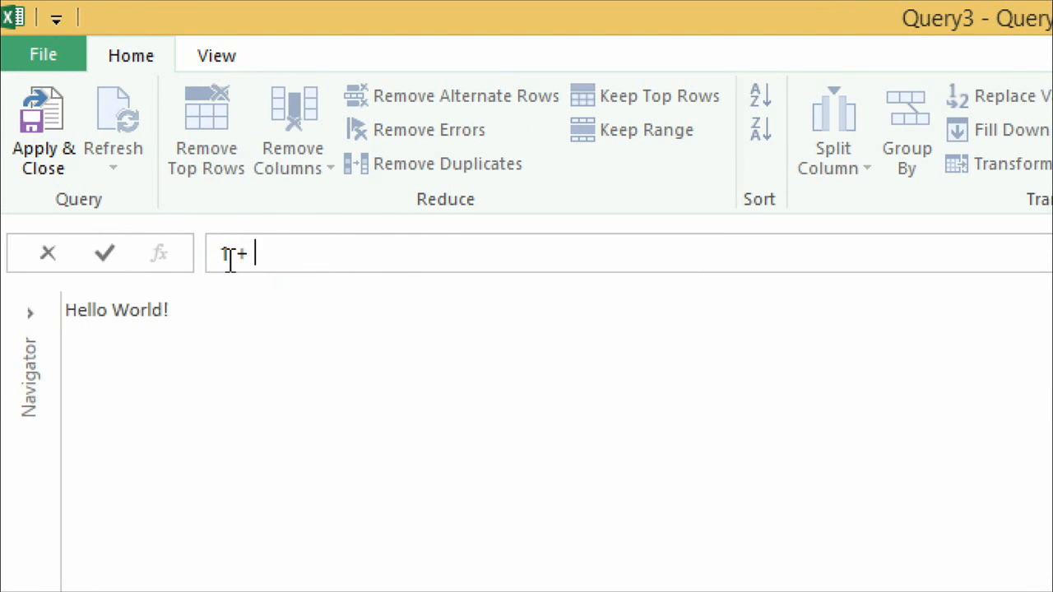
key("Return")
left_click(346, 249)
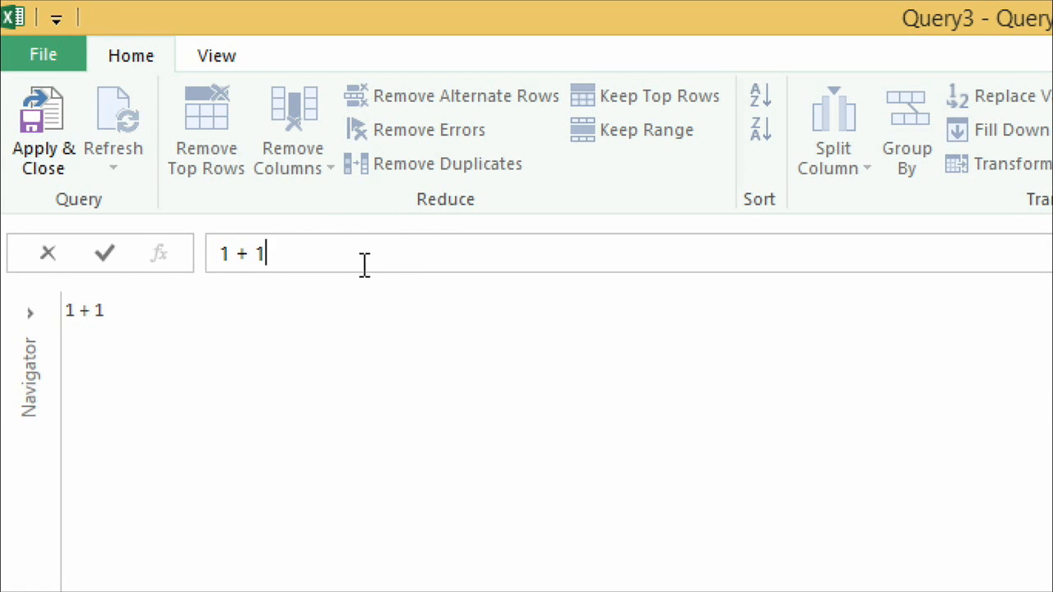
key("Home")
type("=")
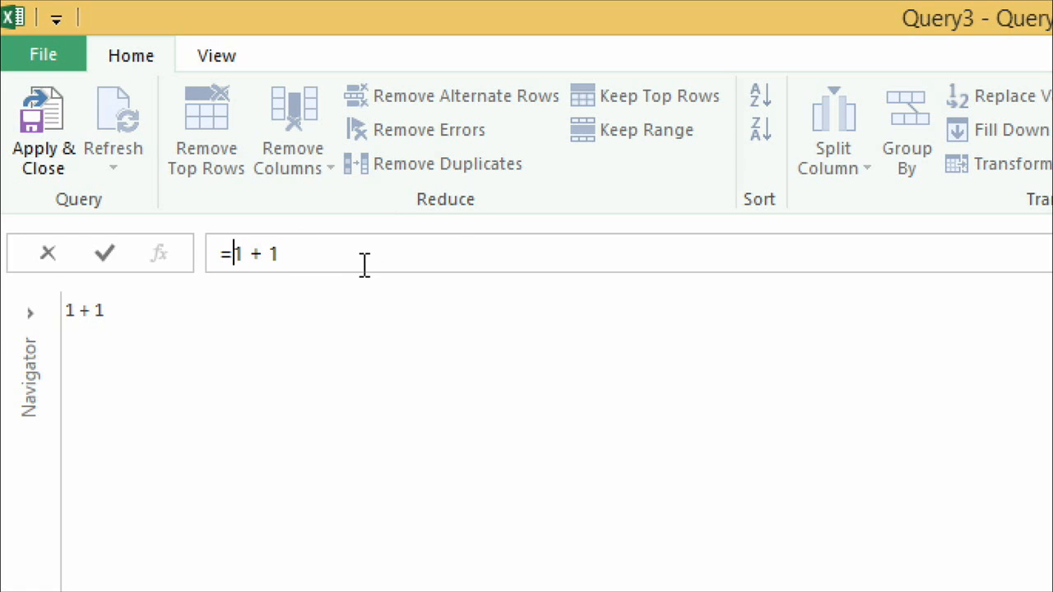
key("Return")
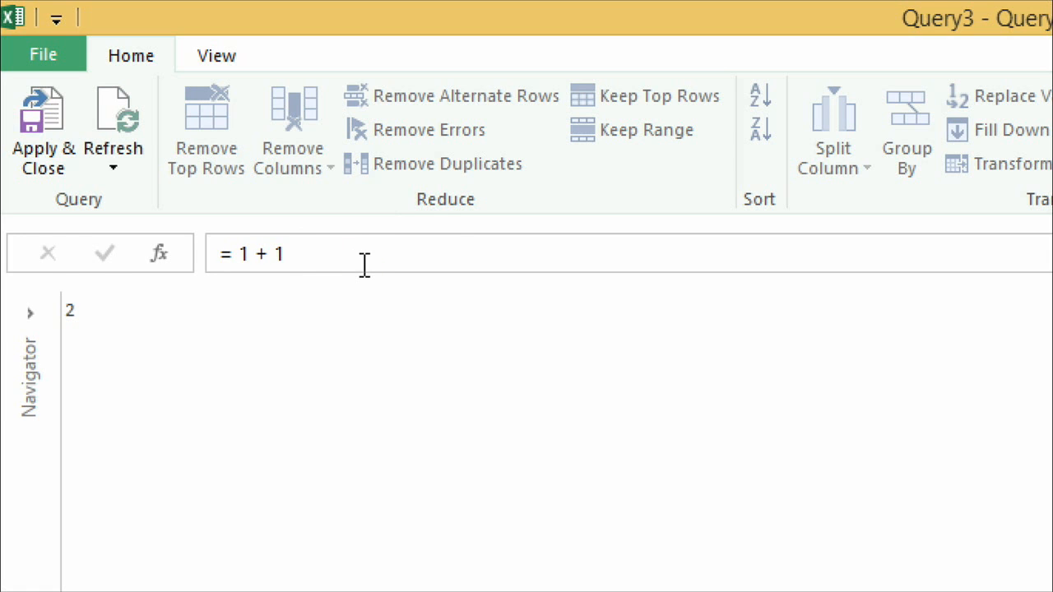
Step: Extend the formula to = 1 + 1 * 8 and evaluate it
left_click(365, 263)
type("* 8")
key("Return")
Step: Put parentheses around the addition so the formula reads = (1 + 1) * 8, and evaluate it
left_click(364, 263)
left_click(239, 254)
type("(")
key("Right")
key("Right")
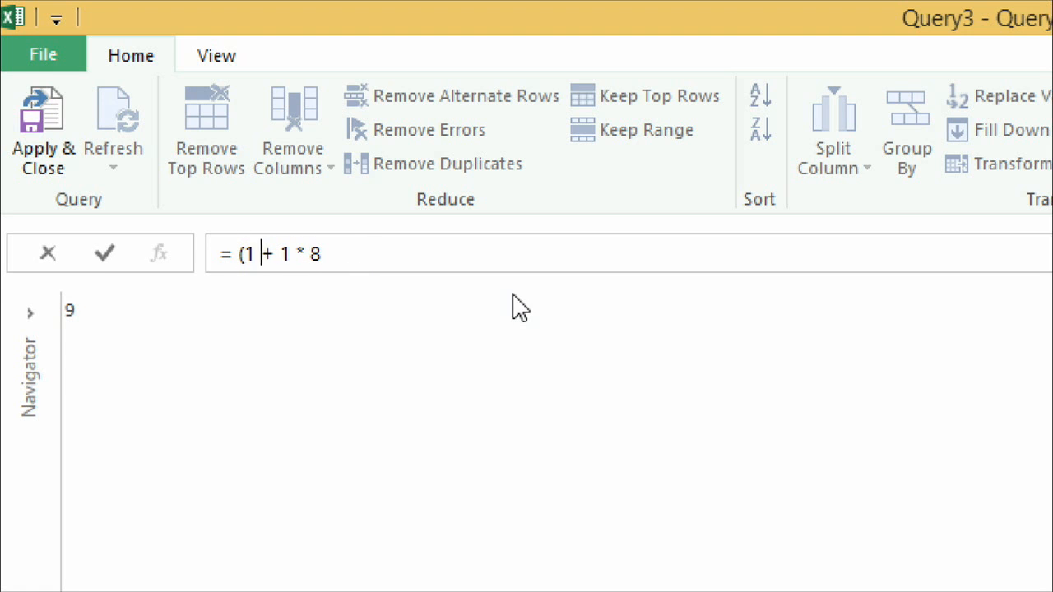
type(")")
key("Return")
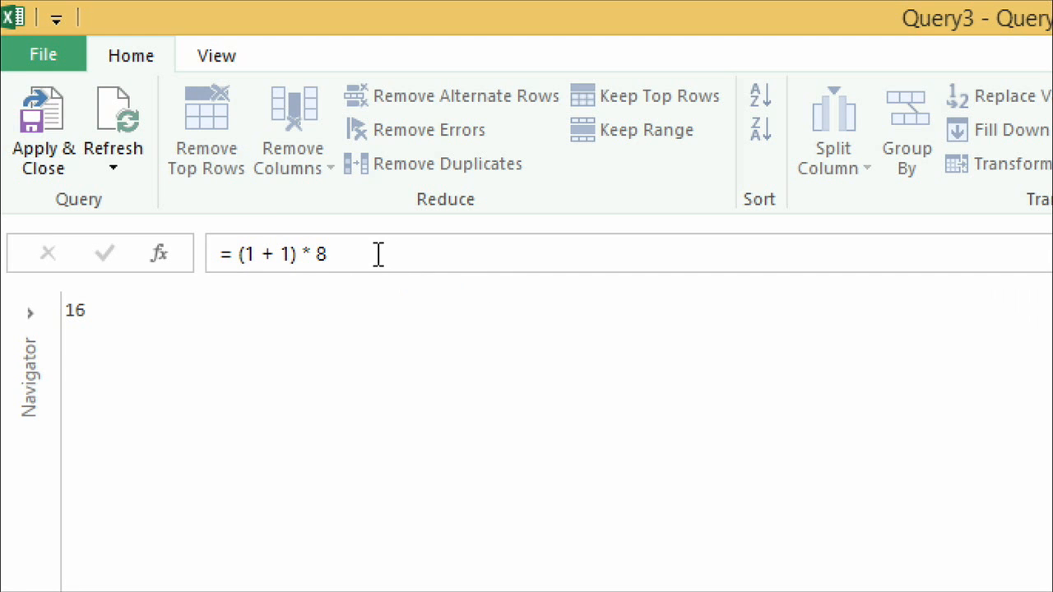
Step: Replace the arithmetic in the formula with the function name so it reads = List.Dates, and evaluate it
left_click_drag(376, 254, 252, 253)
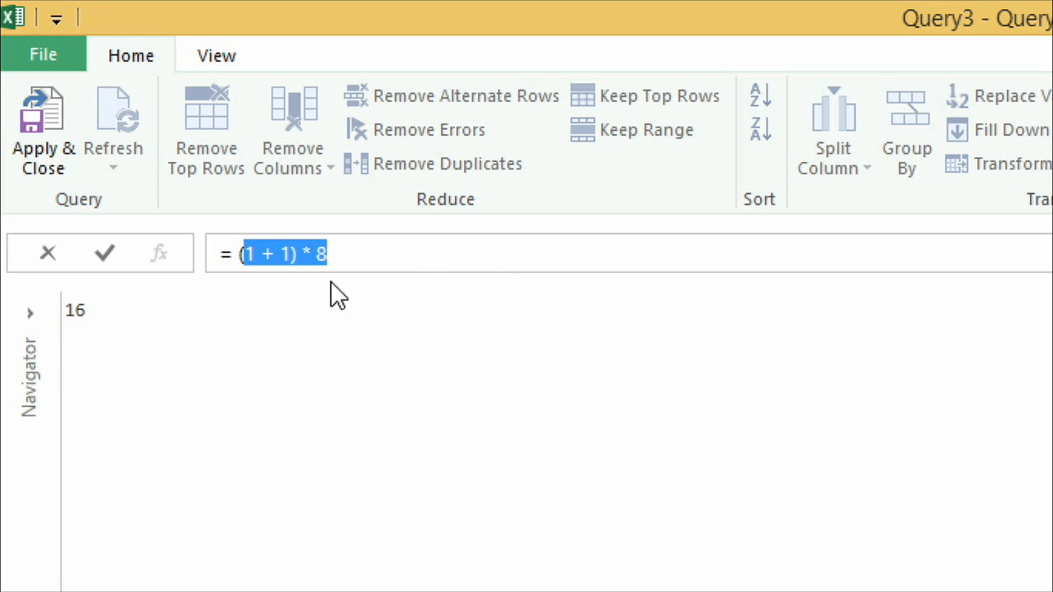
key("BackSpace")
key("BackSpace")
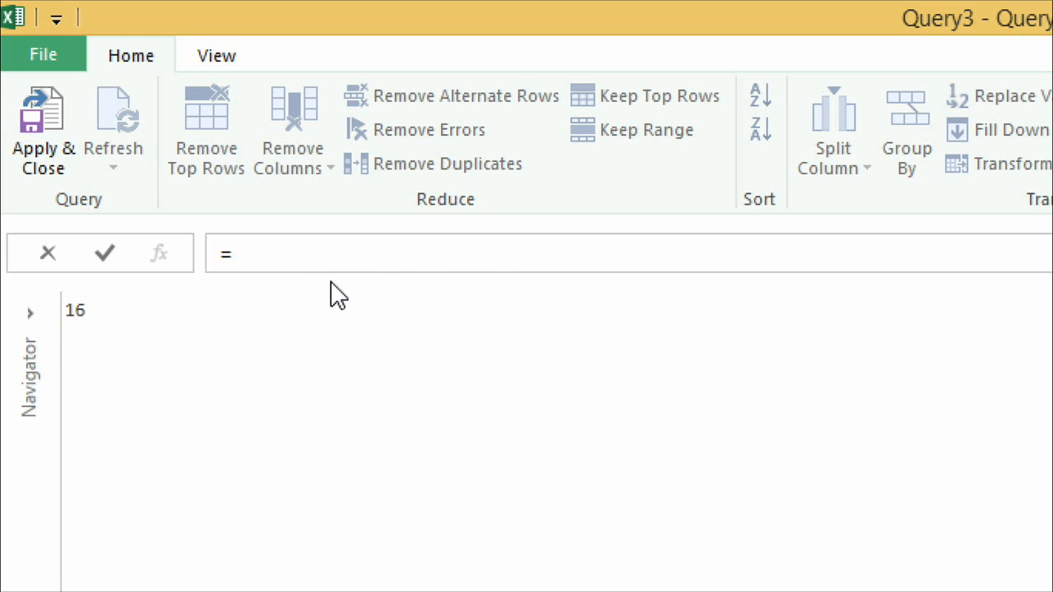
type("List.Date")
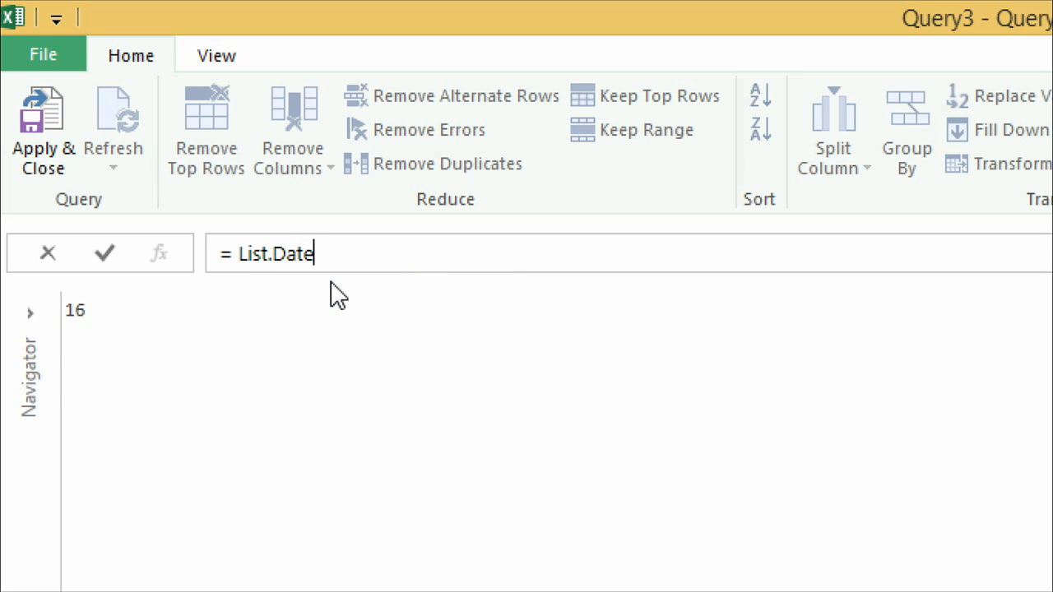
key("Return")
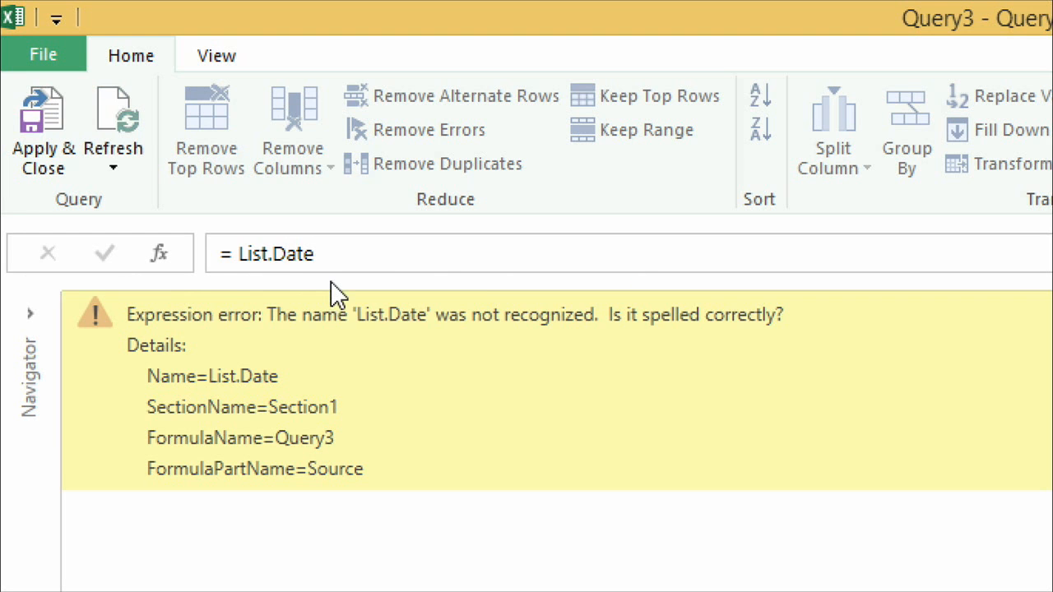
left_click(360, 250)
type("s")
key("Return")
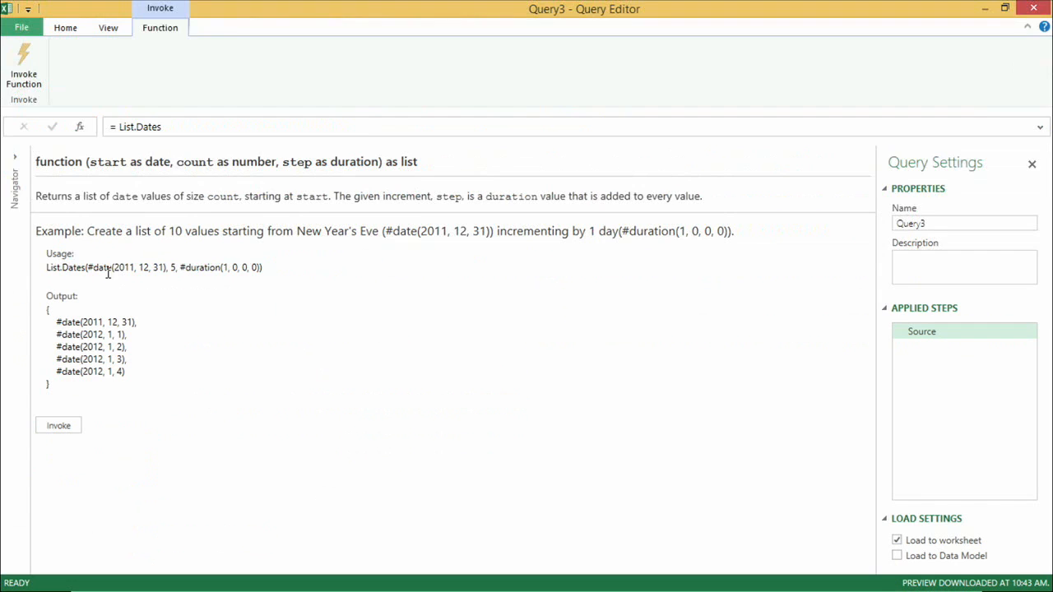
Step: Invoke List.Dates with start date 2013-01-01, a count of 365 and a step of 1
left_click(63, 430)
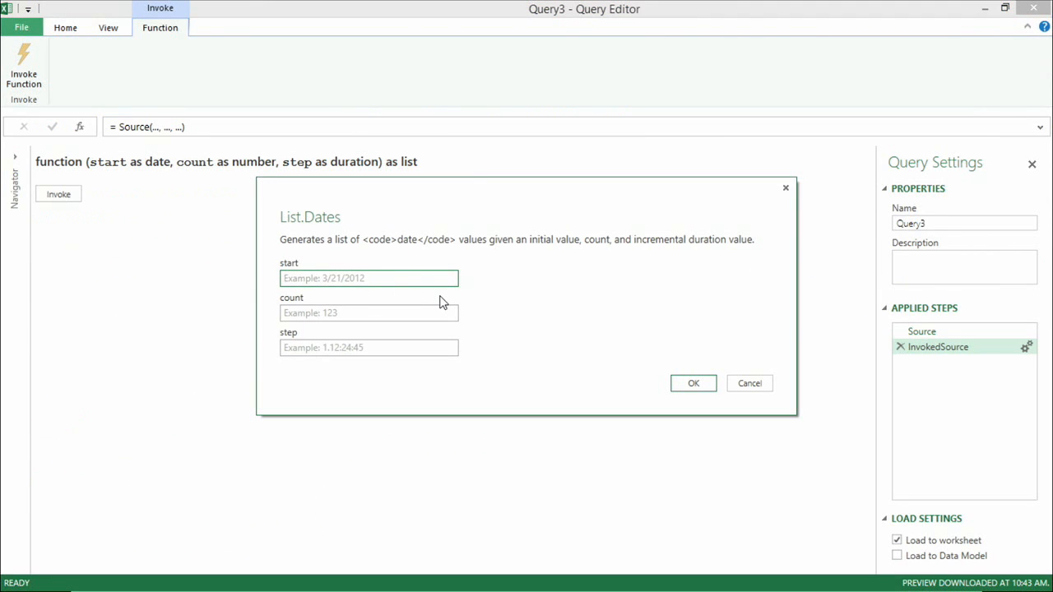
type("200")
type("13-")
type("01-01")
left_click(378, 316)
type("365")
left_click(362, 345)
type("1")
left_click(691, 383)
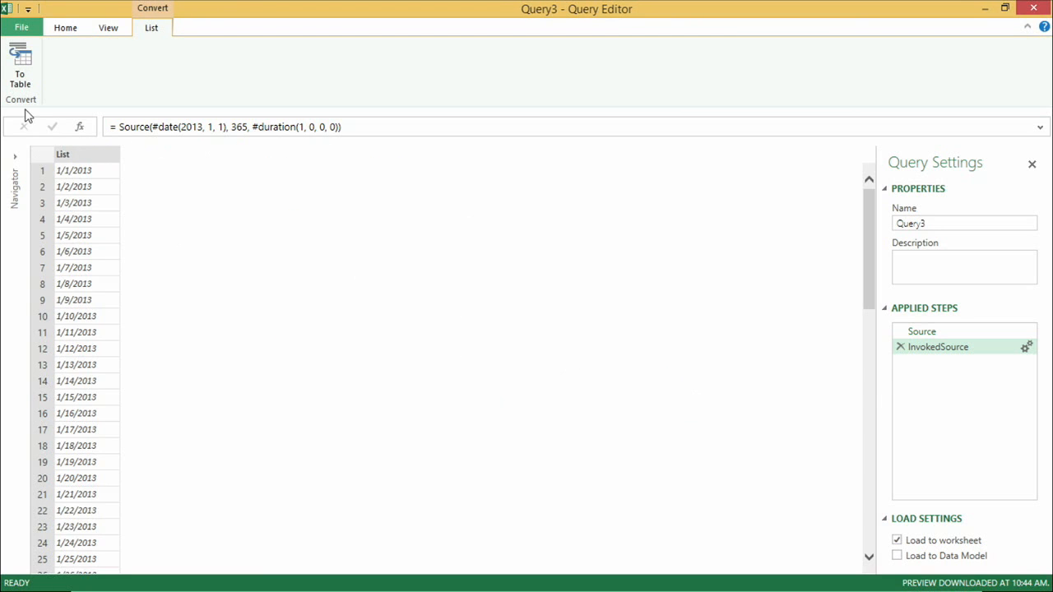
Step: Convert the date list to a table with no delimiter and rename its column to Value
left_click(19, 66)
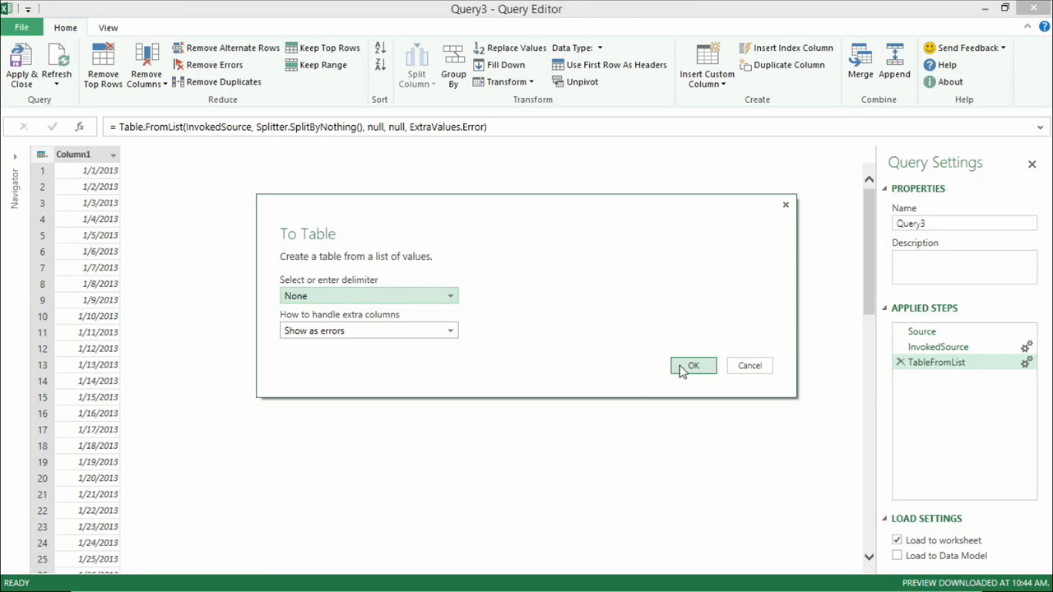
left_click(680, 371)
double_click(88, 157)
type("V")
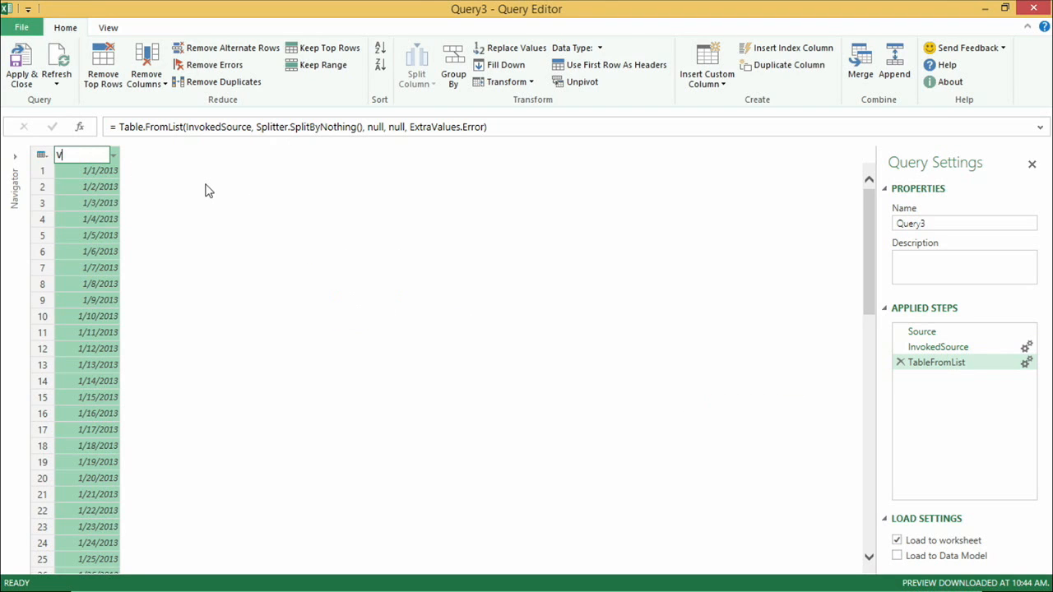
type("alue")
key("Return")
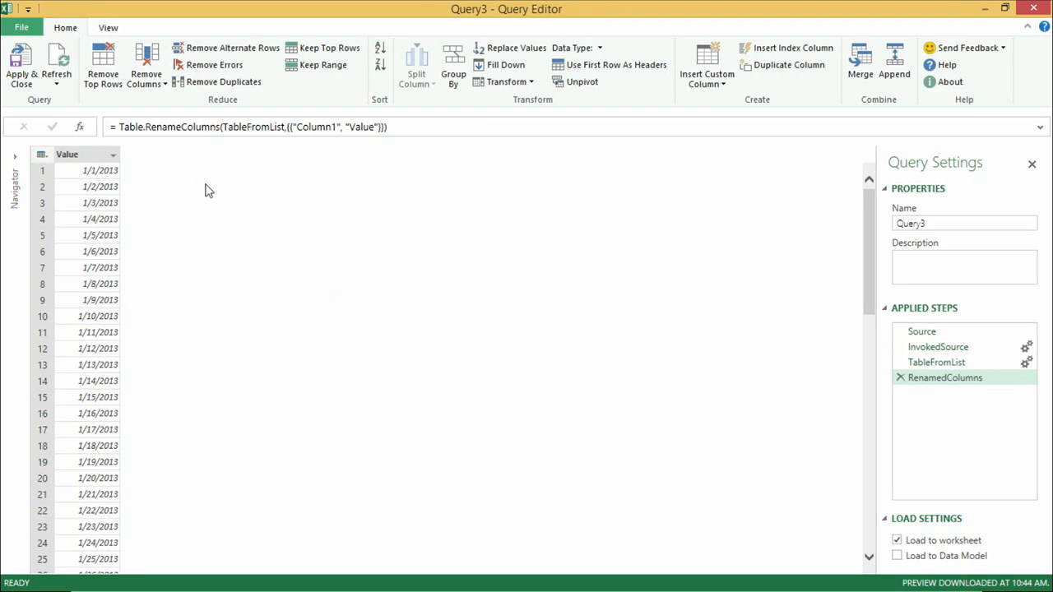
Step: Insert a custom column with the formula Date.Year([Value]) and rename it to Year
left_click(721, 84)
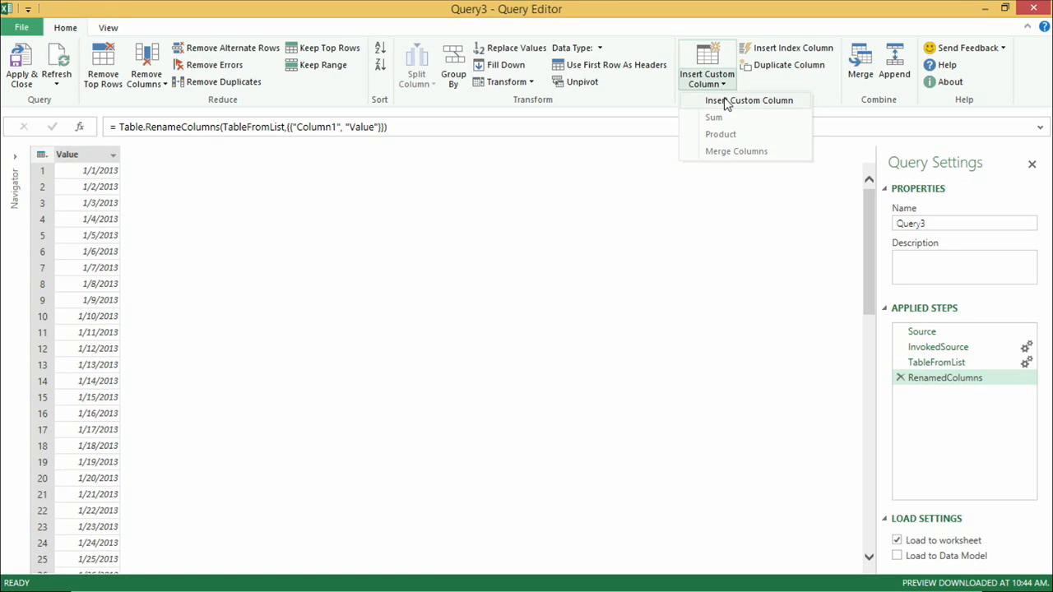
left_click(725, 99)
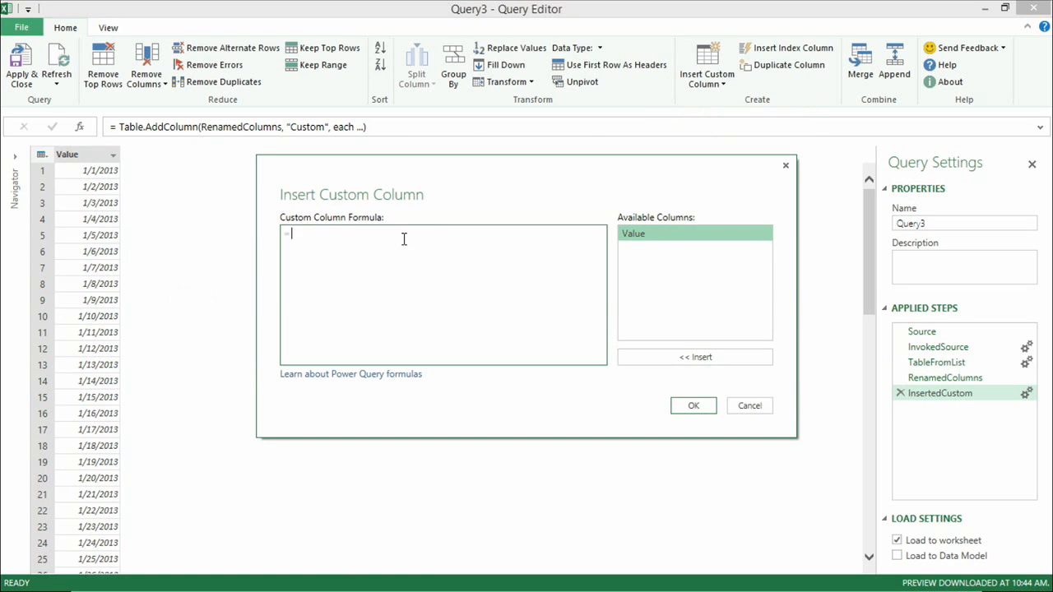
type("Date.Year(")
double_click(649, 237)
left_click(694, 406)
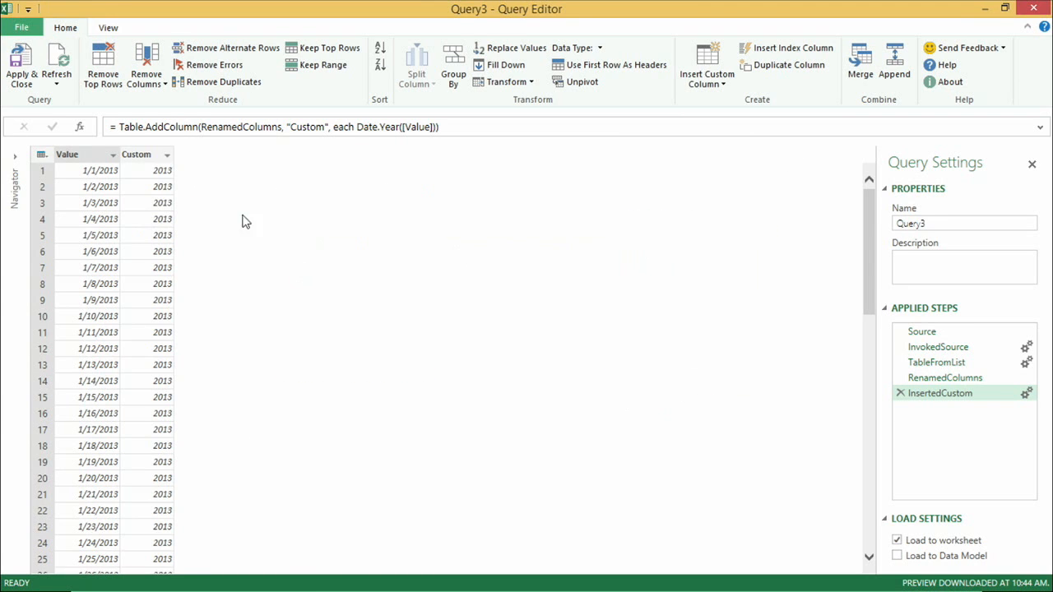
double_click(136, 154)
type("Year")
key("Return")
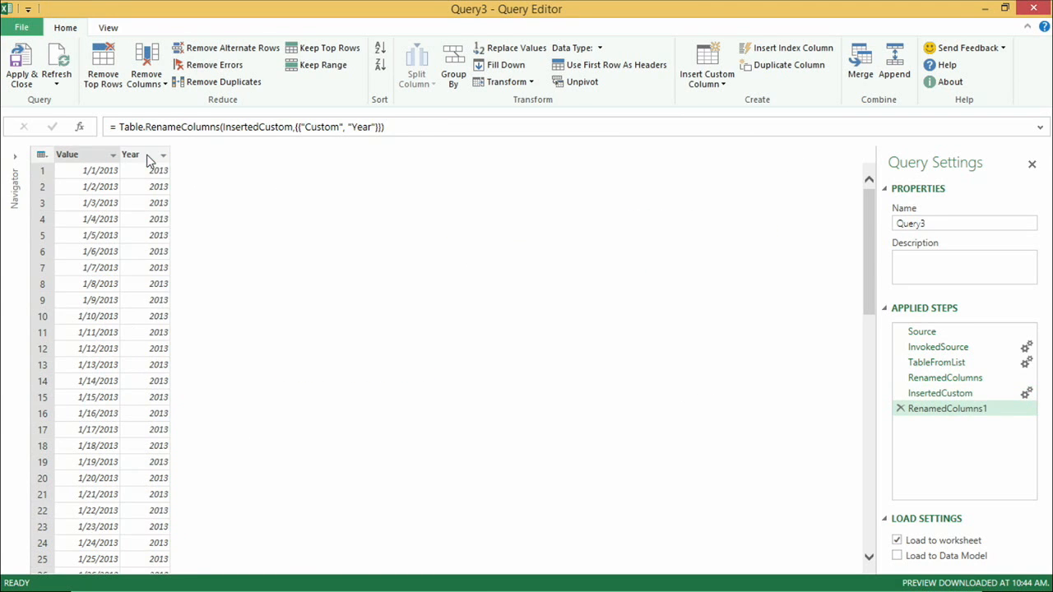
Step: Insert a custom column with the formula Date.Month([Value]) and name it Month by editing the step's formula
left_click(707, 66)
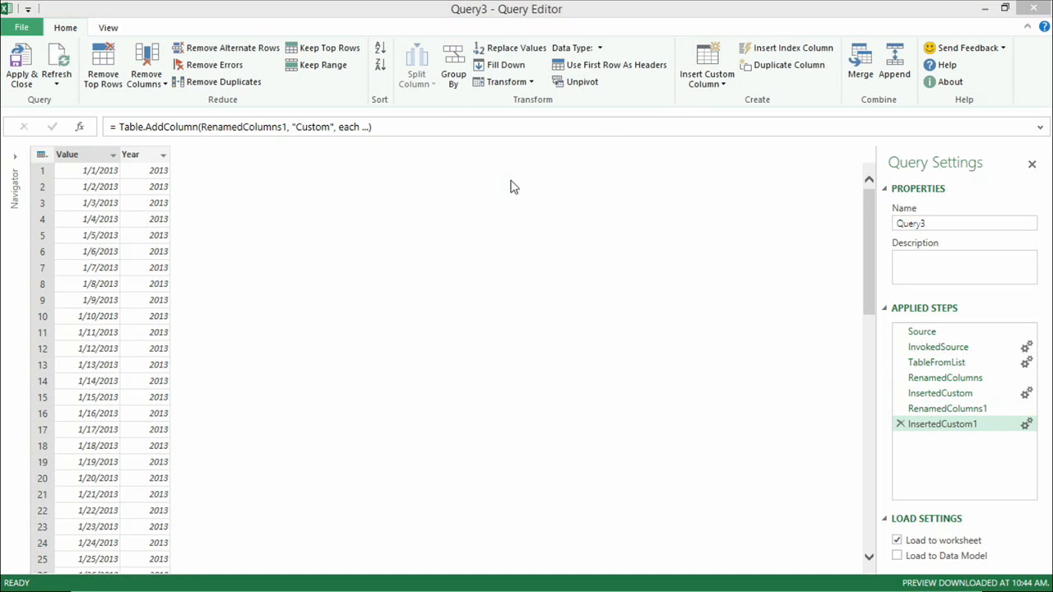
type("Date.Month(")
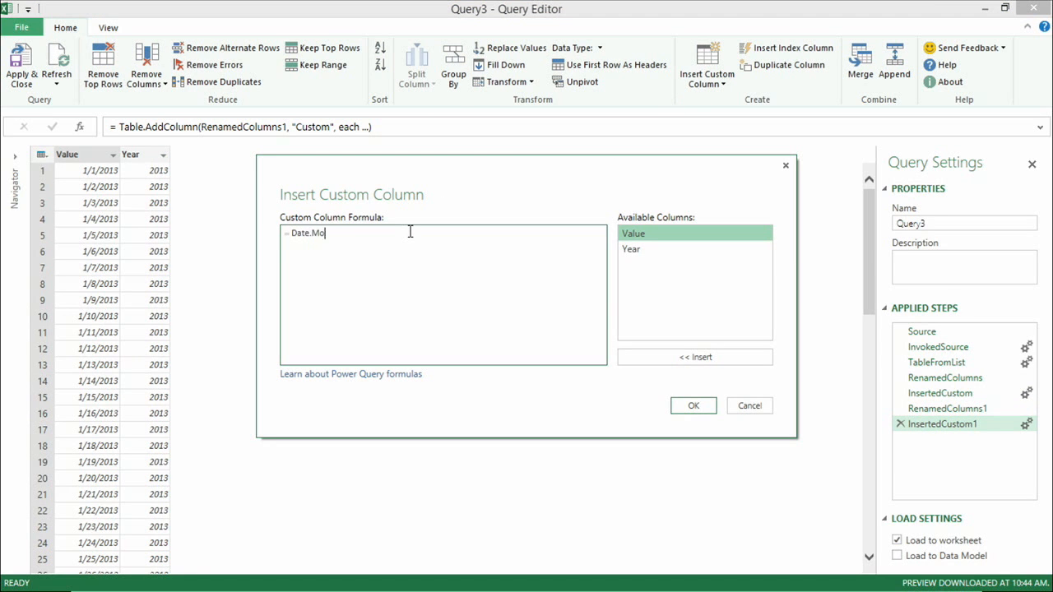
double_click(645, 237)
type(")")
left_click(693, 405)
double_click(321, 127)
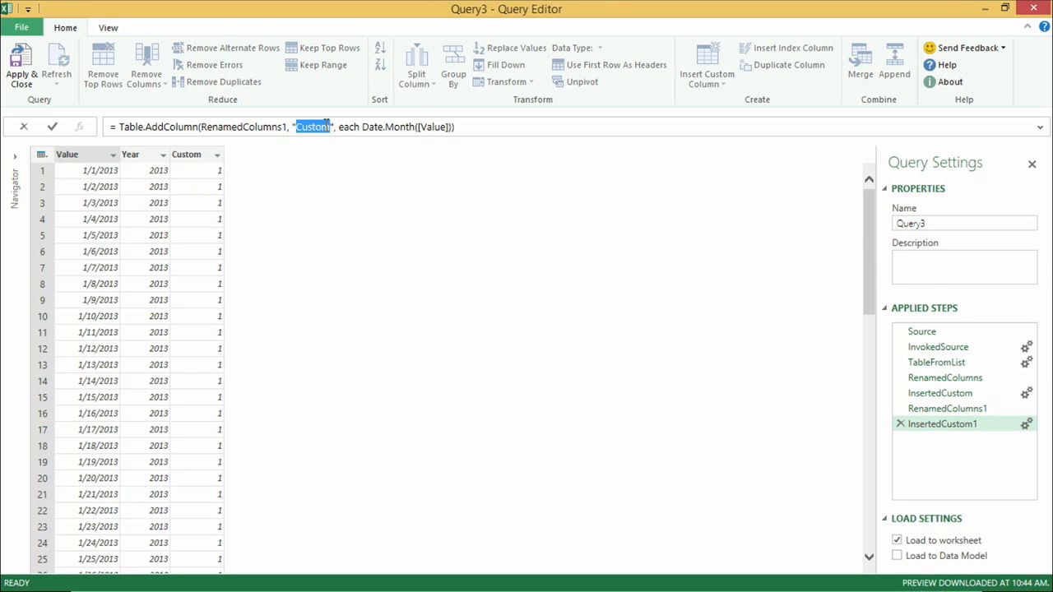
type("Month")
key("Return")
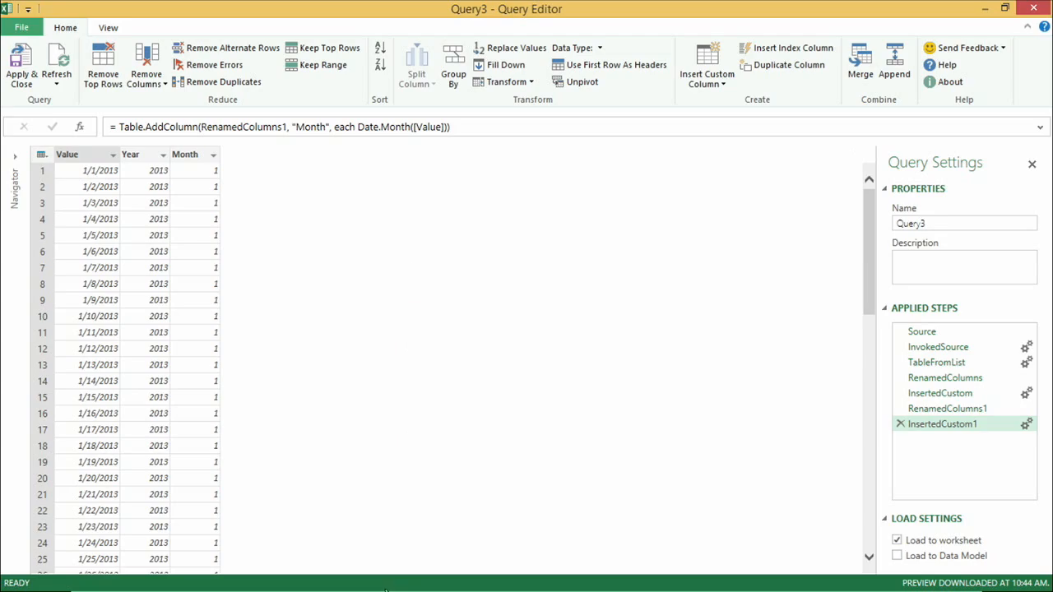
Step: Replace the query's entire code in the Advanced Editor with the CreateDateTable script from the DateFunctions Notepad file and apply it
key("alt+Tab")
key("alt+Tab")
key("alt+Tab")
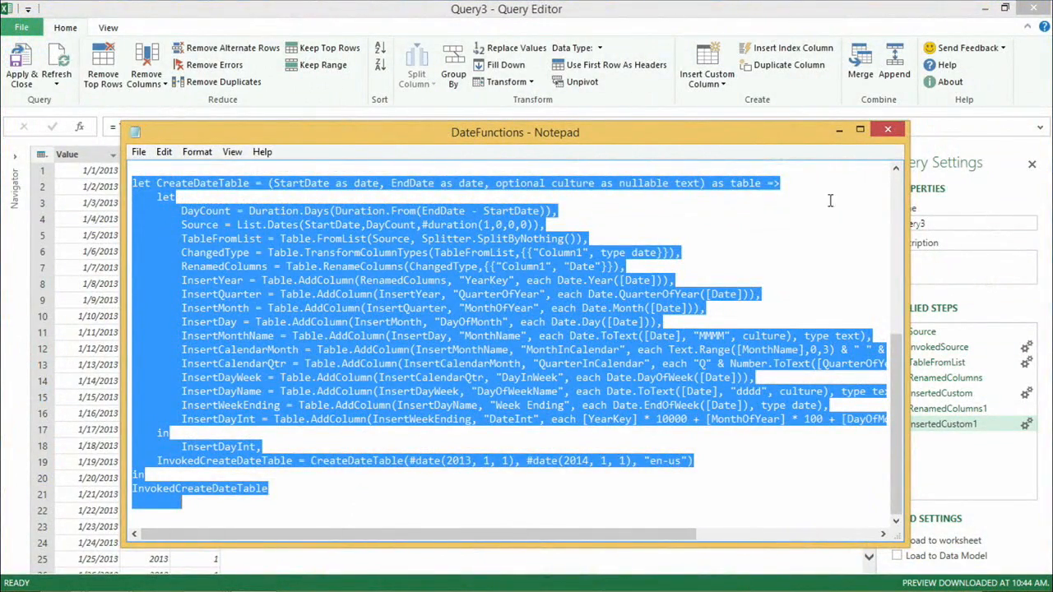
left_click(839, 130)
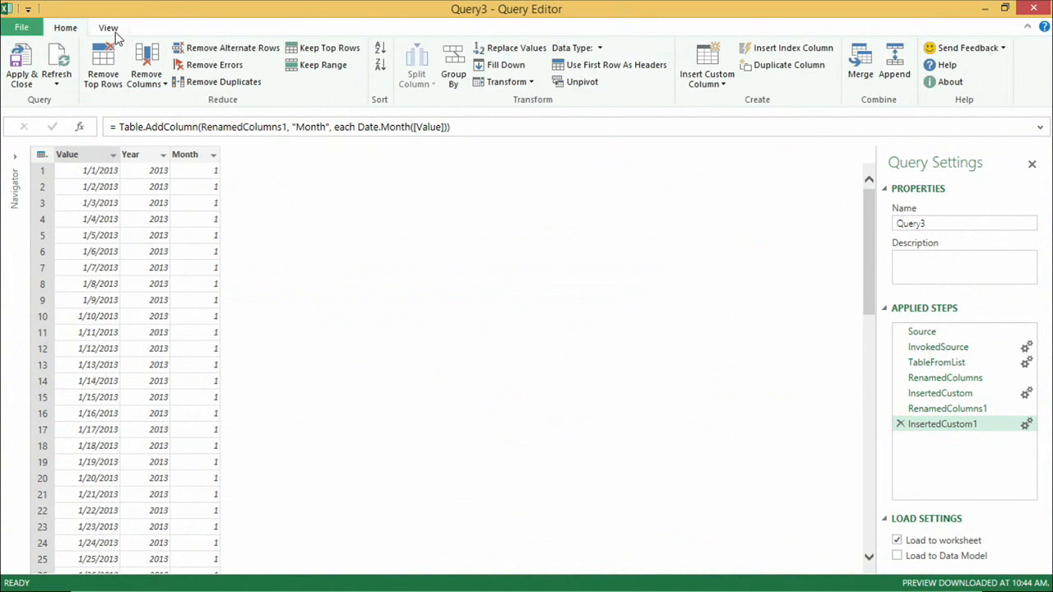
left_click(108, 27)
left_click(81, 70)
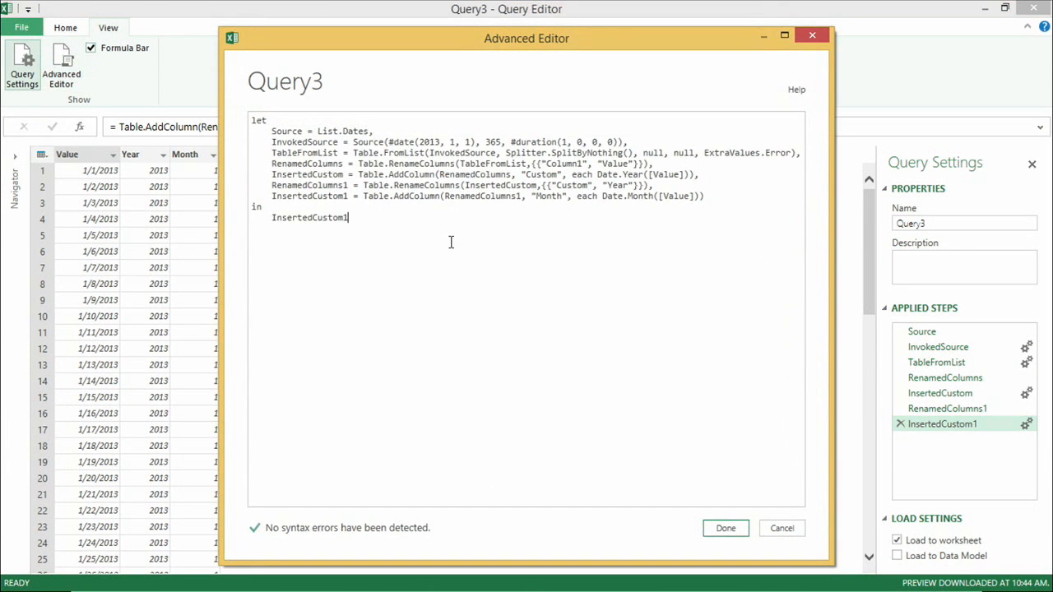
key("ctrl+a")
key("ctrl+v")
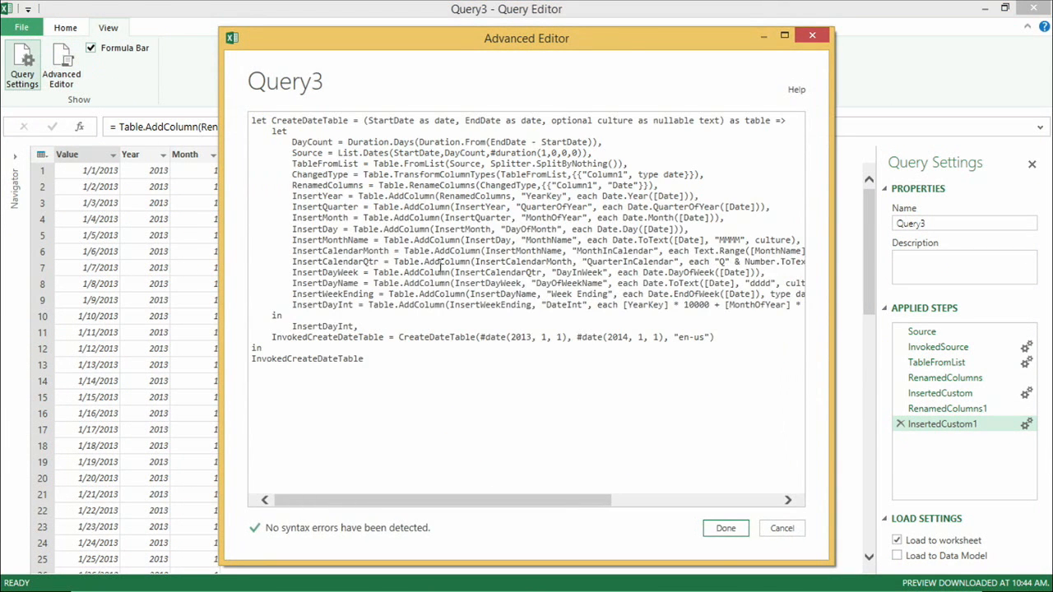
left_click(726, 529)
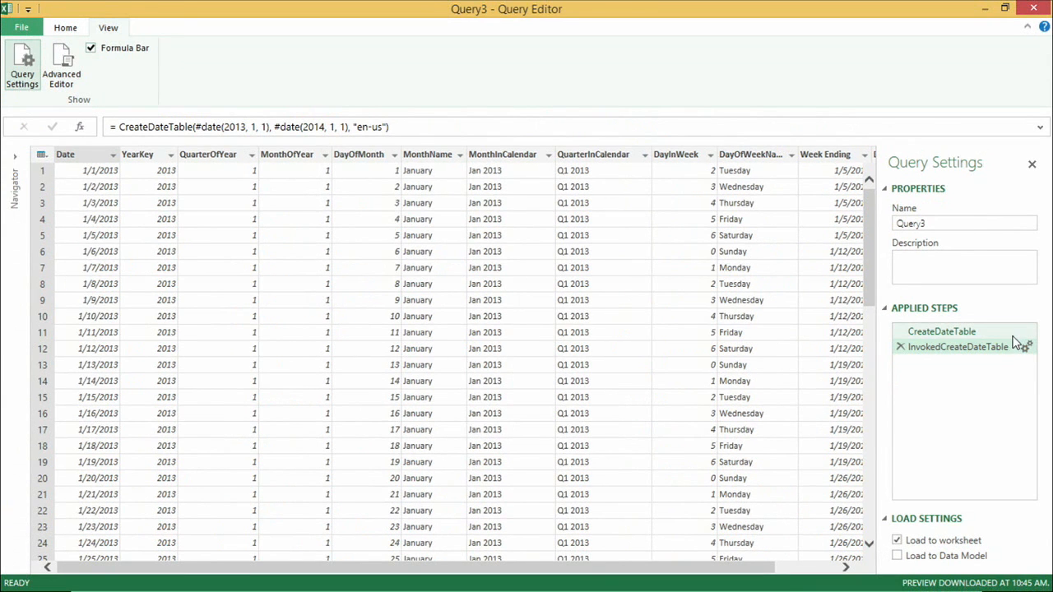
Step: View the CreateDateTable function step, and set the culture argument of the InvokedCreateDateTable step to fr-FR
left_click(831, 318)
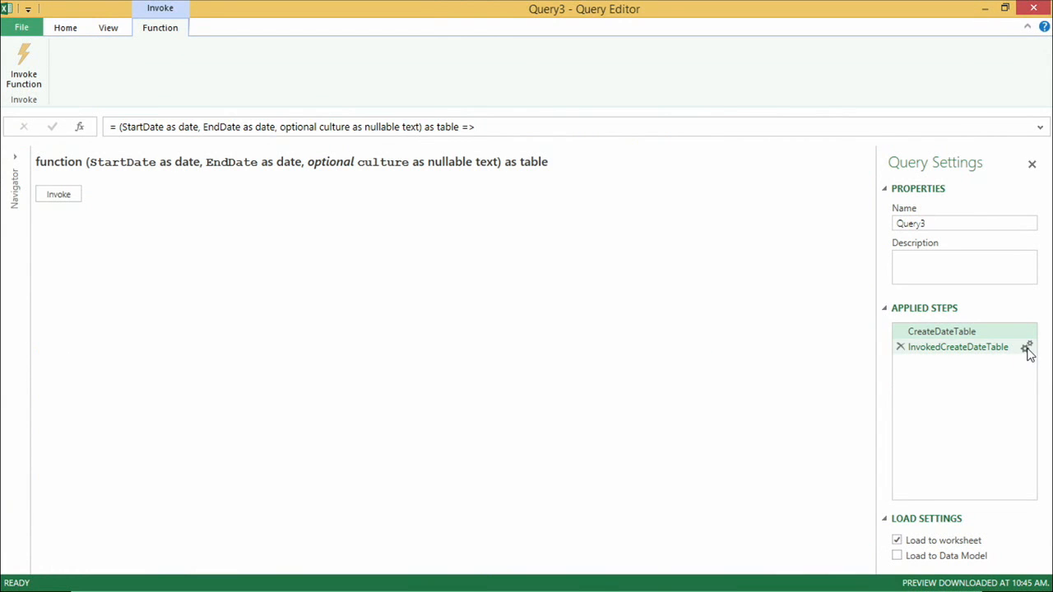
left_click(1027, 348)
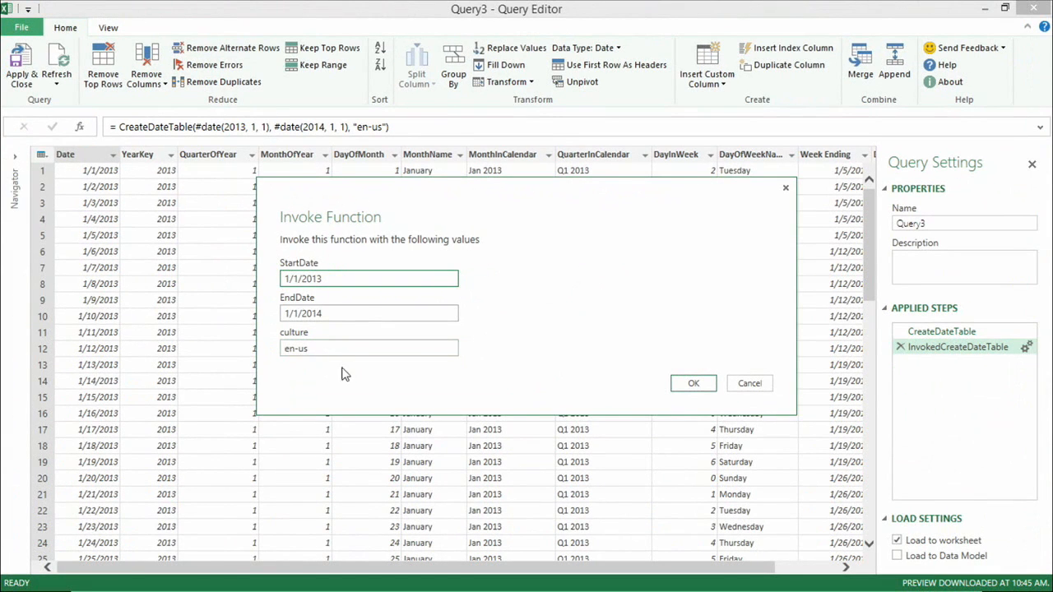
left_click_drag(388, 404, 63, 368)
type("fr-FR")
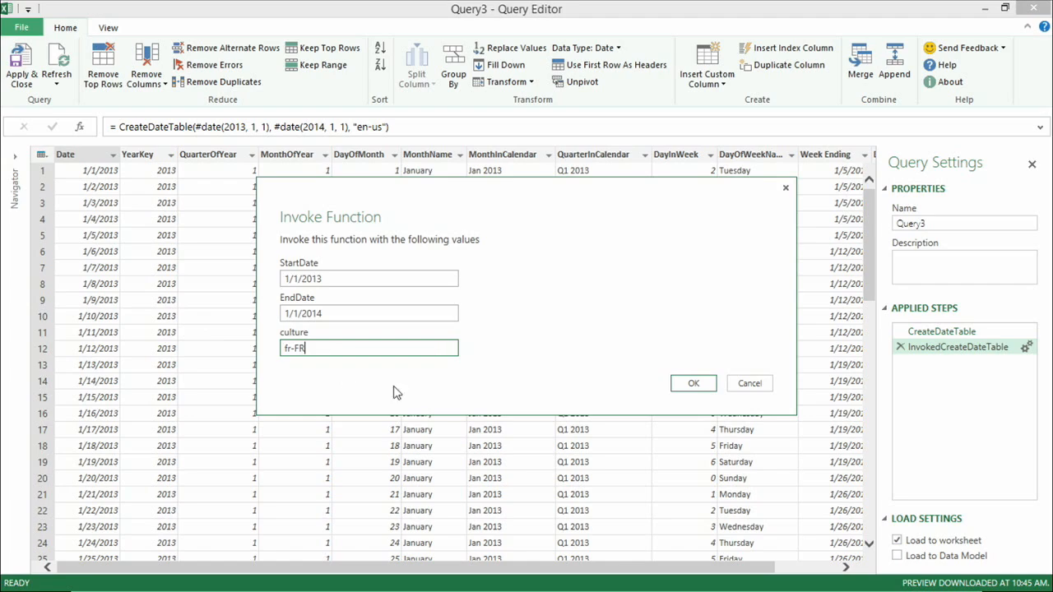
left_click(684, 384)
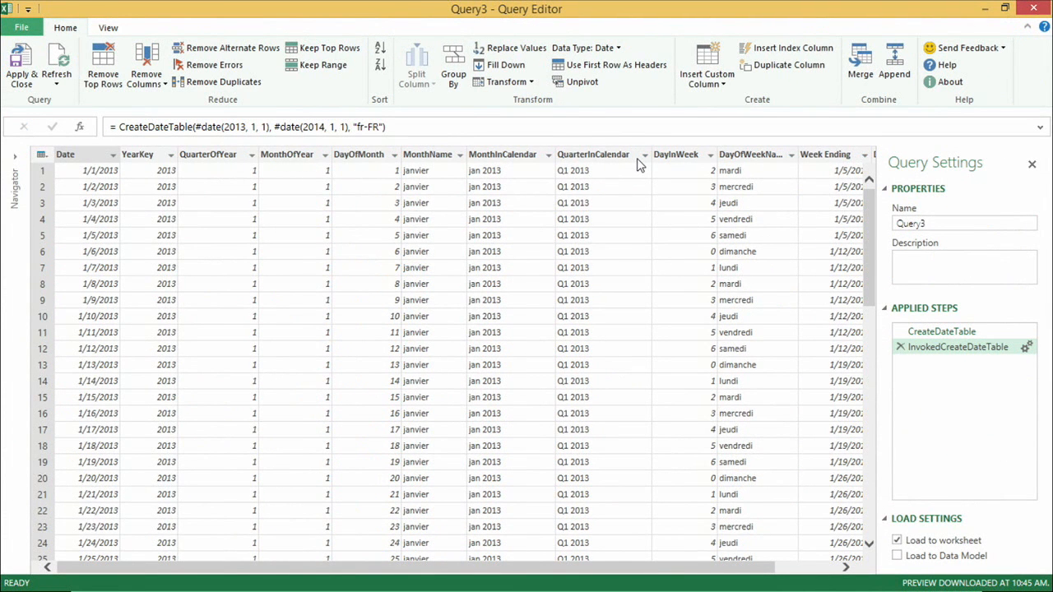
Step: Examine the date table query's code in the Advanced Editor without changing it, and close the query editor
left_click(108, 28)
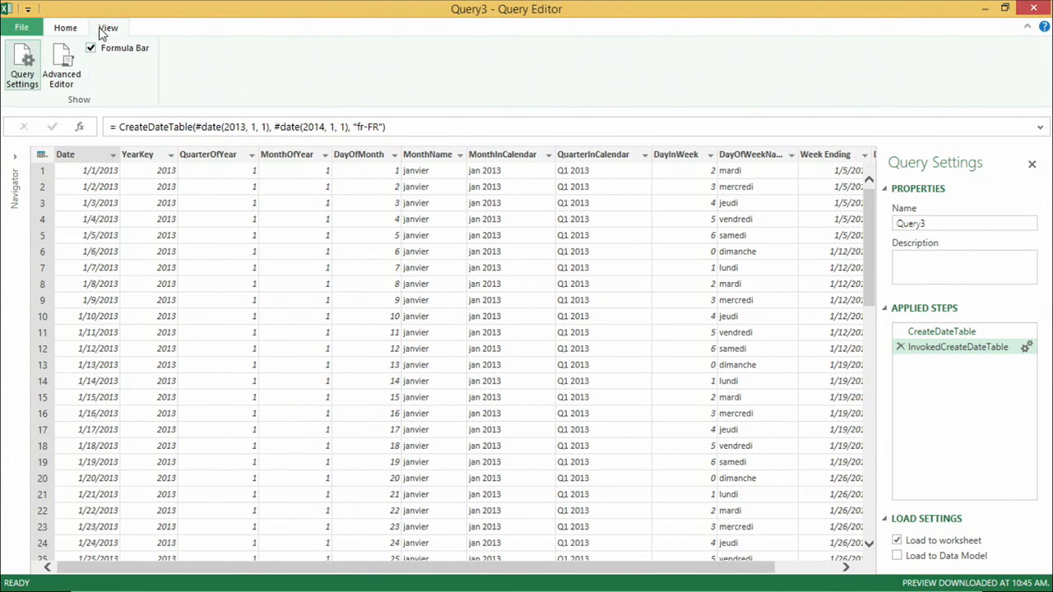
left_click(64, 64)
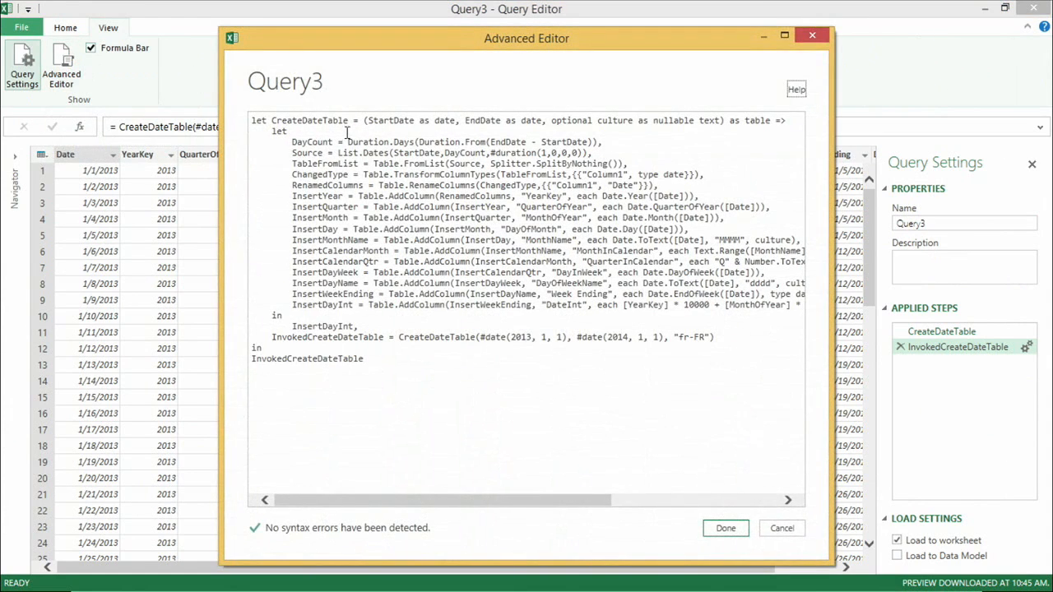
left_click(780, 534)
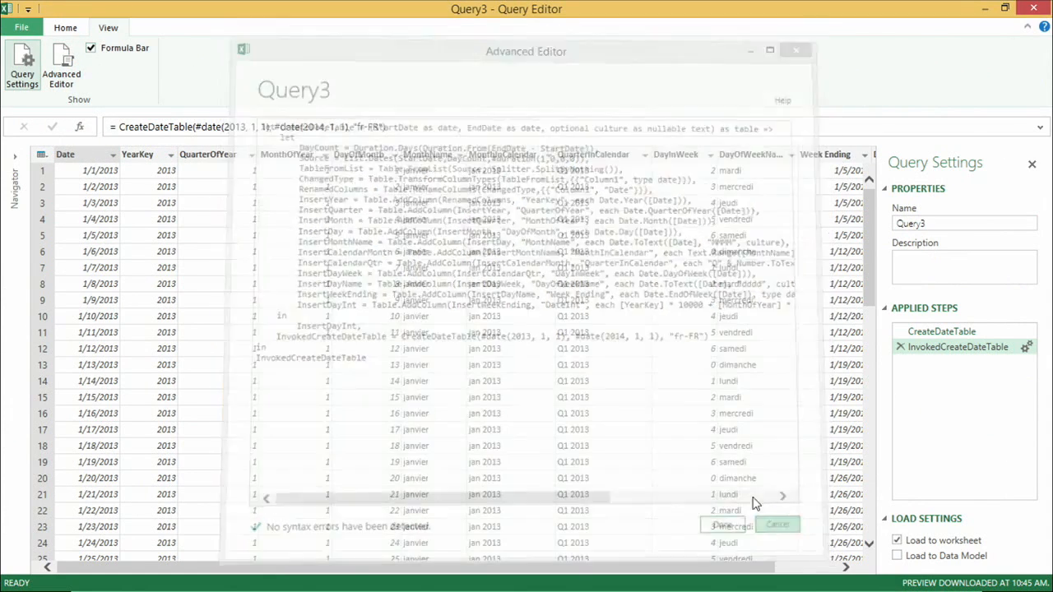
left_click(69, 30)
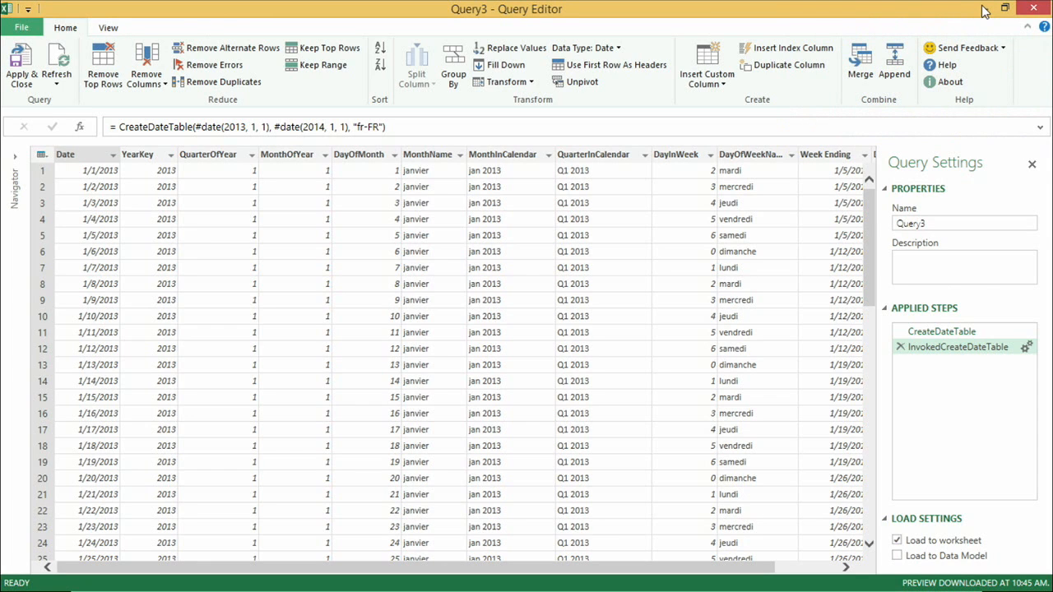
left_click(1034, 9)
left_click(619, 333)
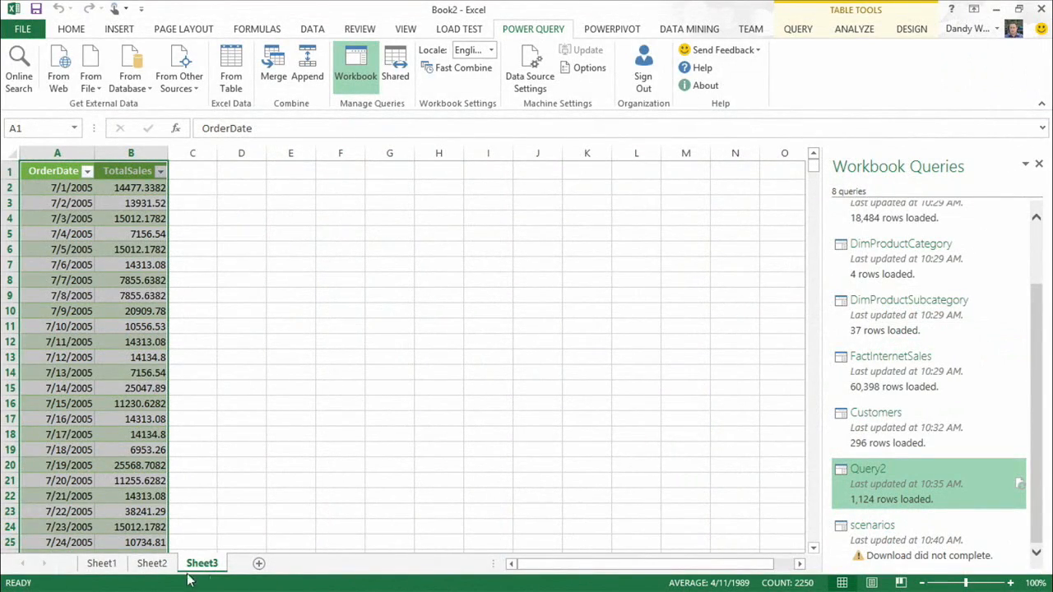
Step: Switch to the web browser and view the 2013 Domestic Grosses table on the Box Office Mojo page
key("alt+Tab")
key("alt+Tab")
key("alt+Tab")
key("alt+Tab")
key("alt+Tab")
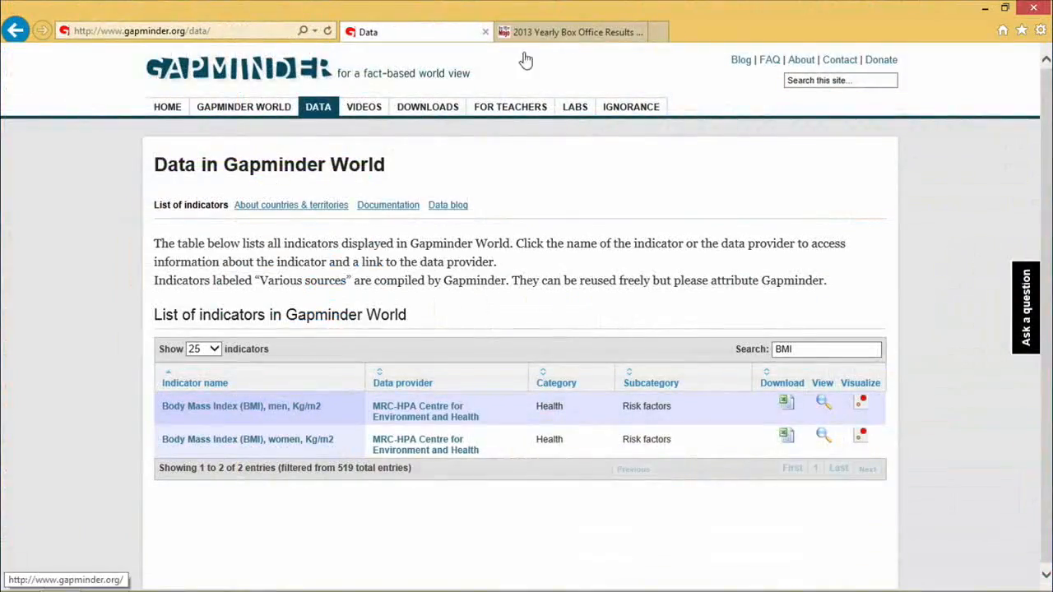
left_click(568, 33)
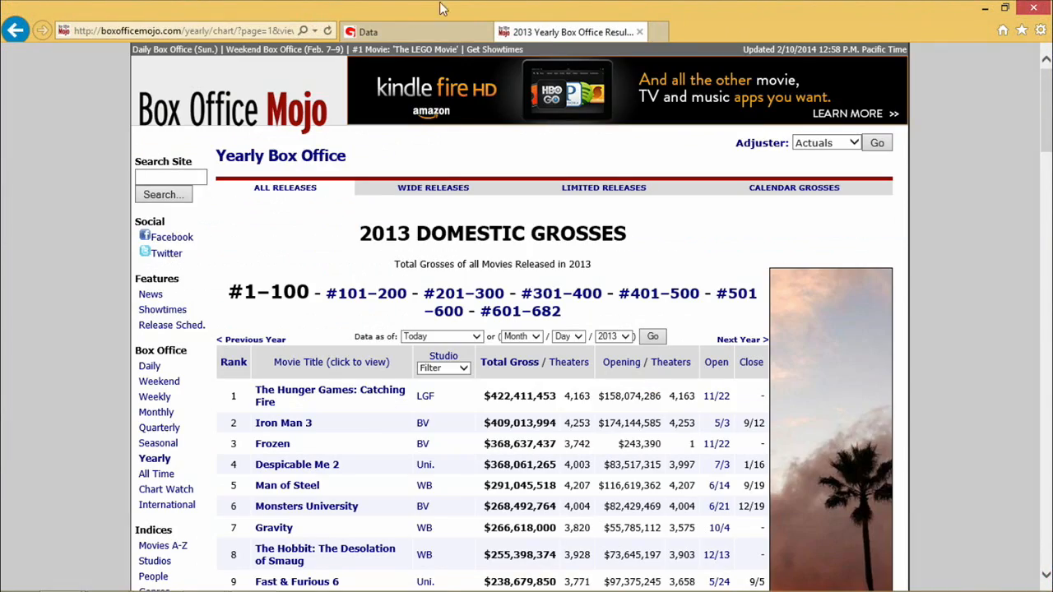
scroll(658, 247, "down", 1)
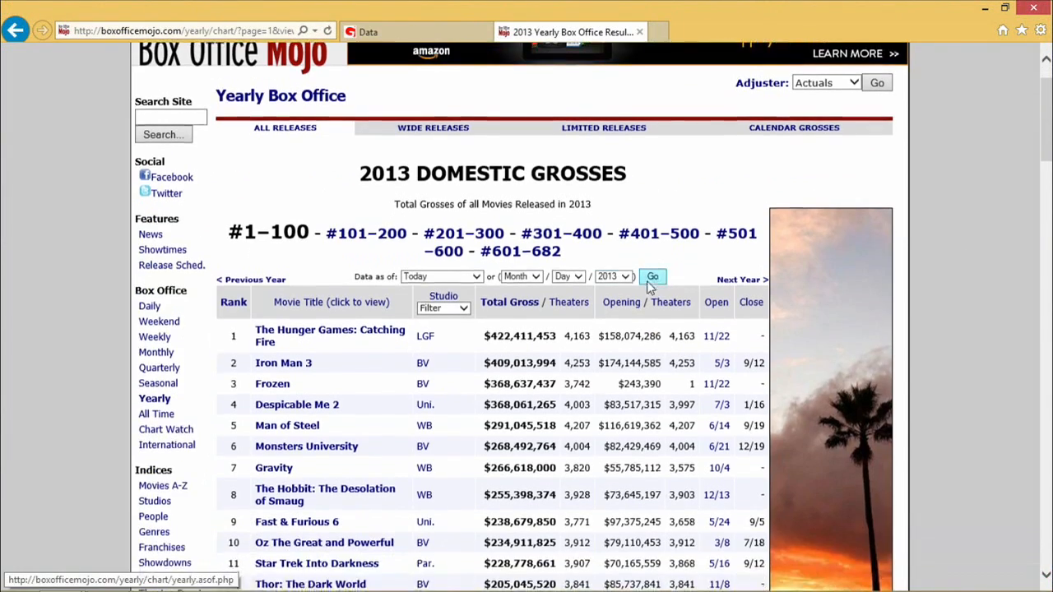
Step: Compare the #1–100 and #101–200 pages of the 2013 Domestic Grosses list
left_click(384, 235)
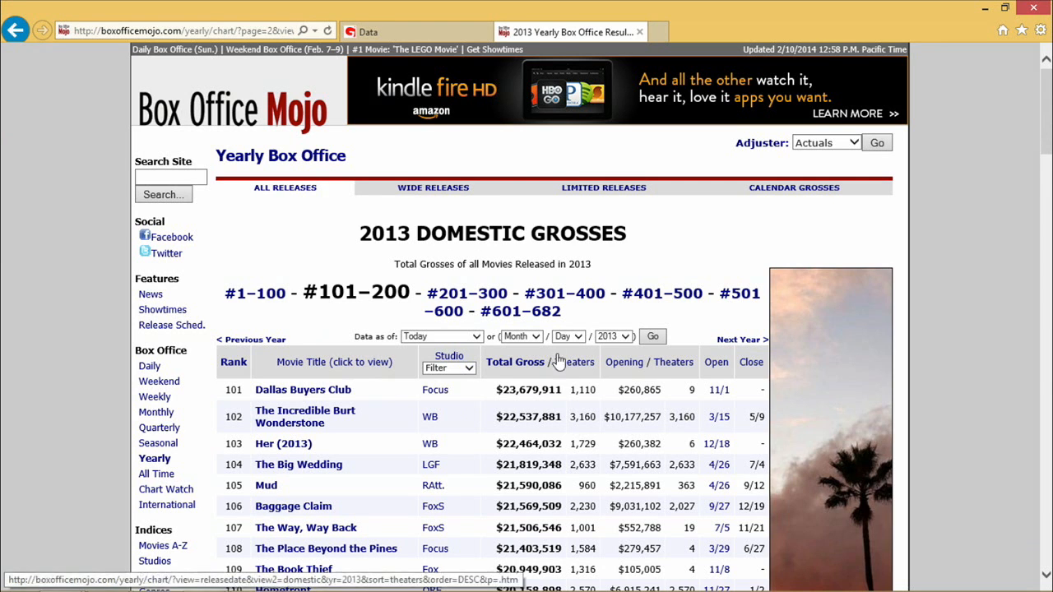
left_click(278, 301)
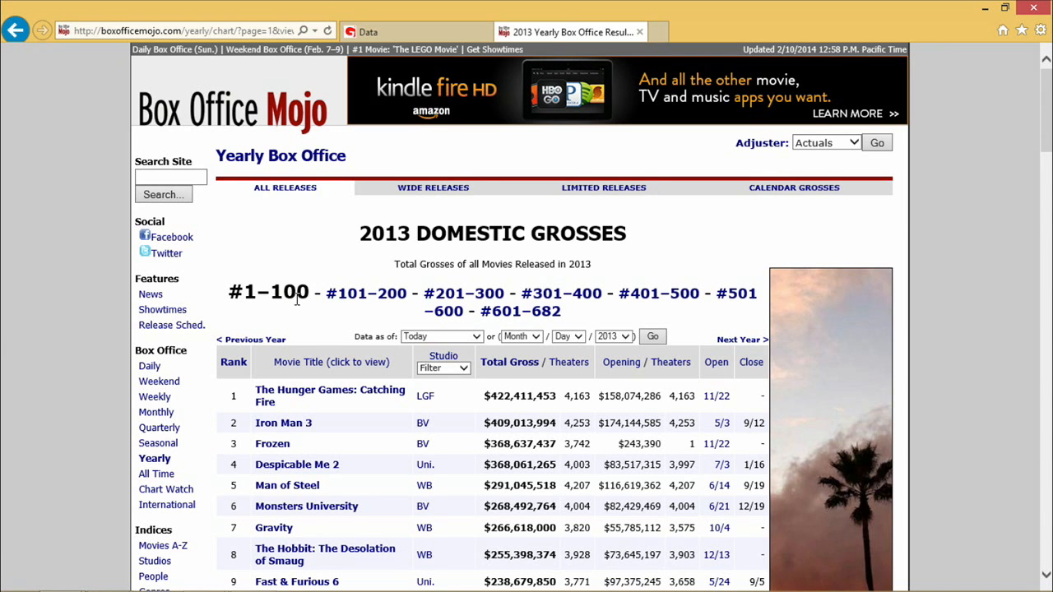
scroll(296, 299, "down", 1)
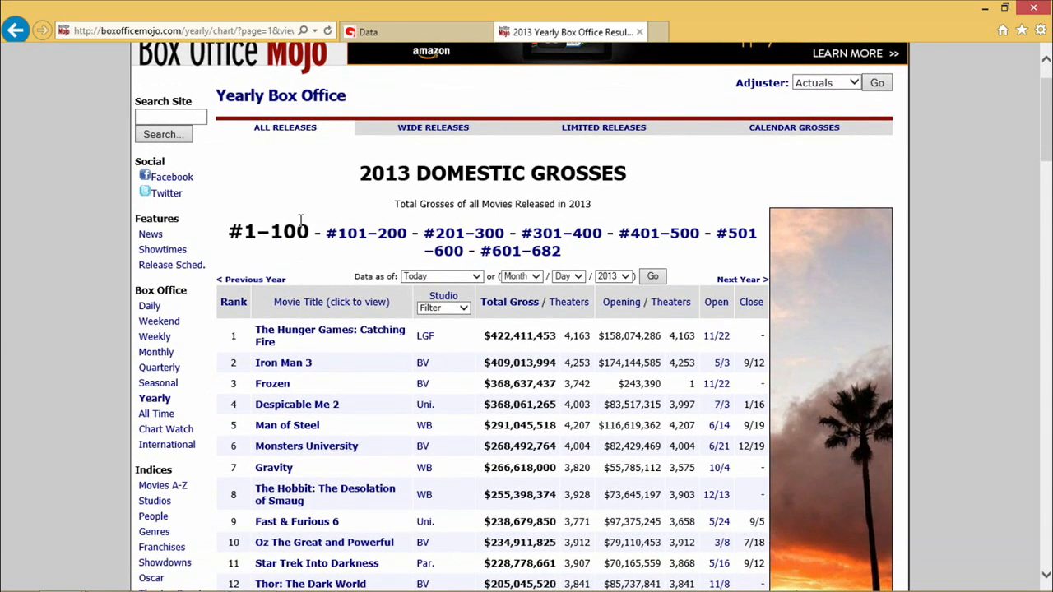
left_click(388, 237)
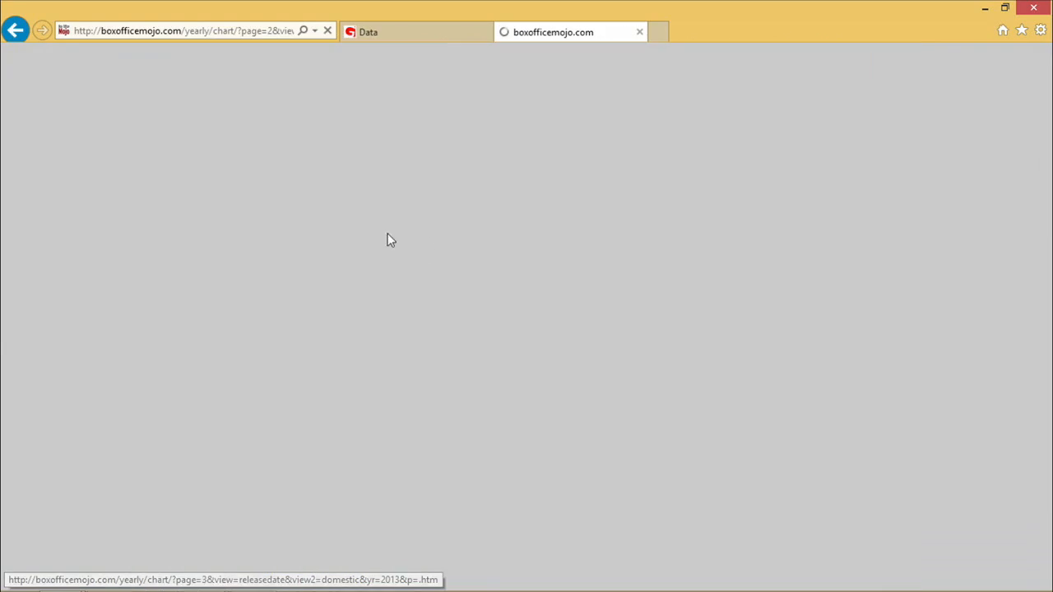
scroll(392, 303, "down", 3)
scroll(433, 376, "up", 3)
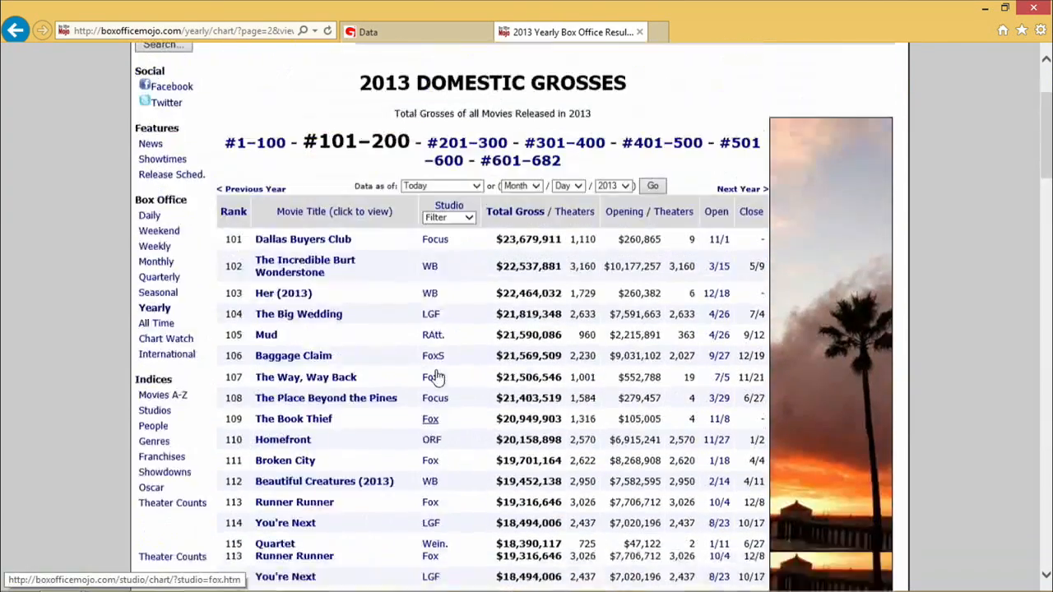
left_click(280, 285)
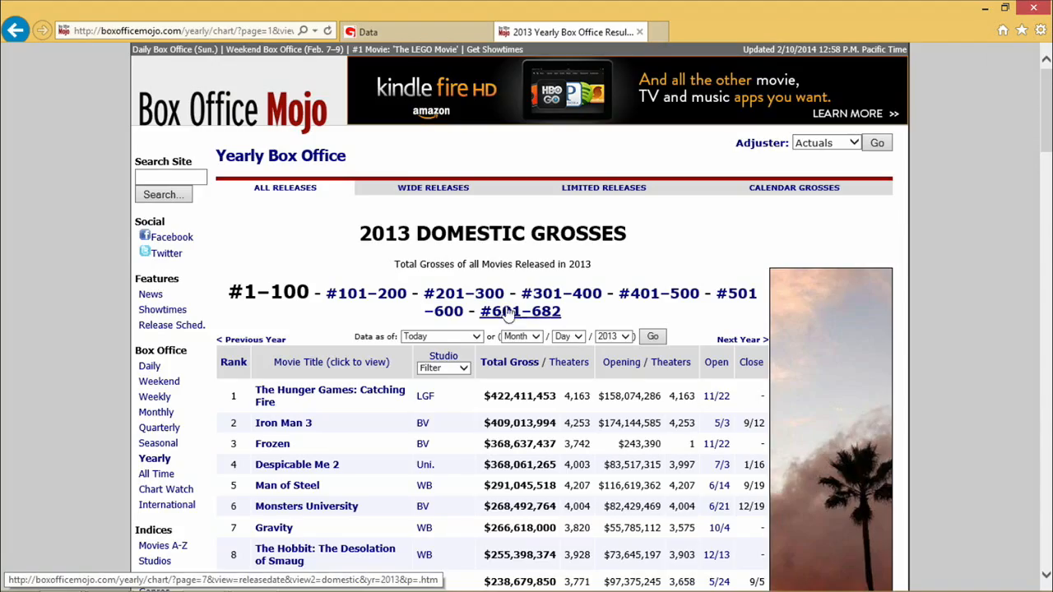
Step: Examine the #1–100 page of the 2013 grosses list through its last movie and the summary rows
scroll(437, 428, "down", 15)
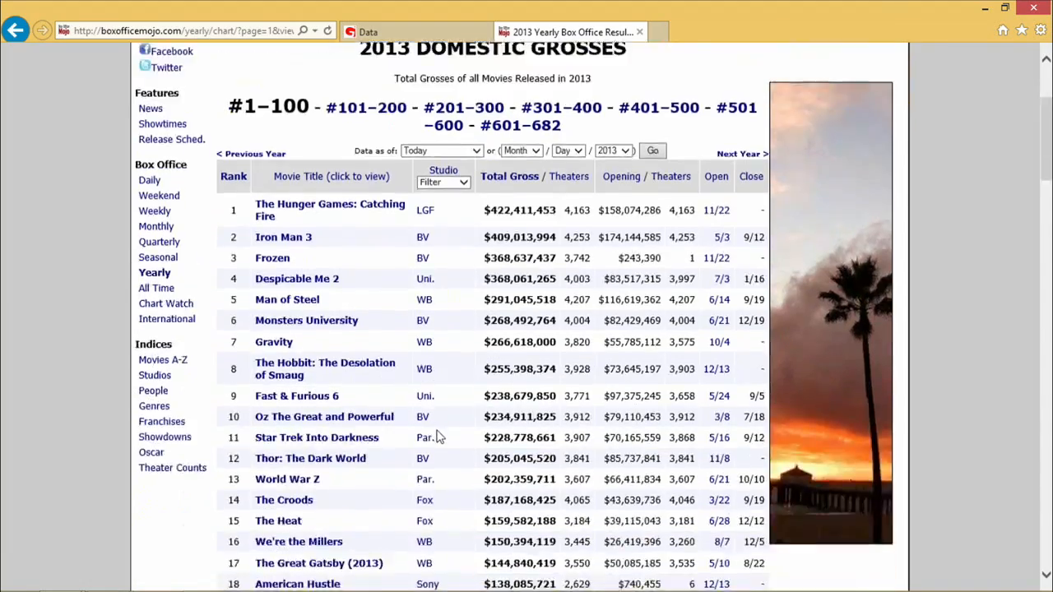
scroll(362, 398, "down", 11)
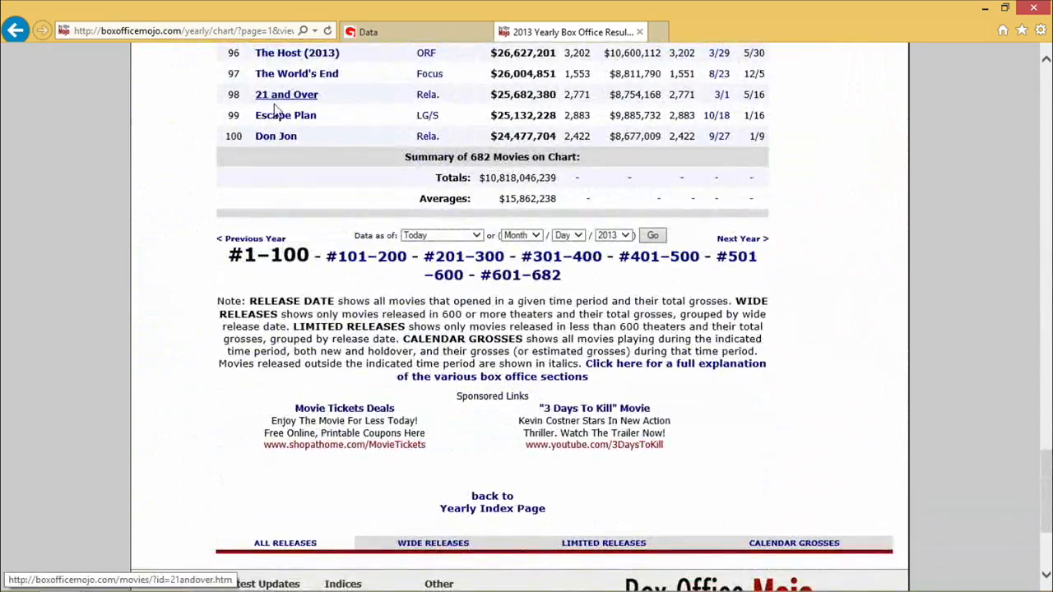
scroll(416, 362, "up", 4)
scroll(426, 461, "down", 1)
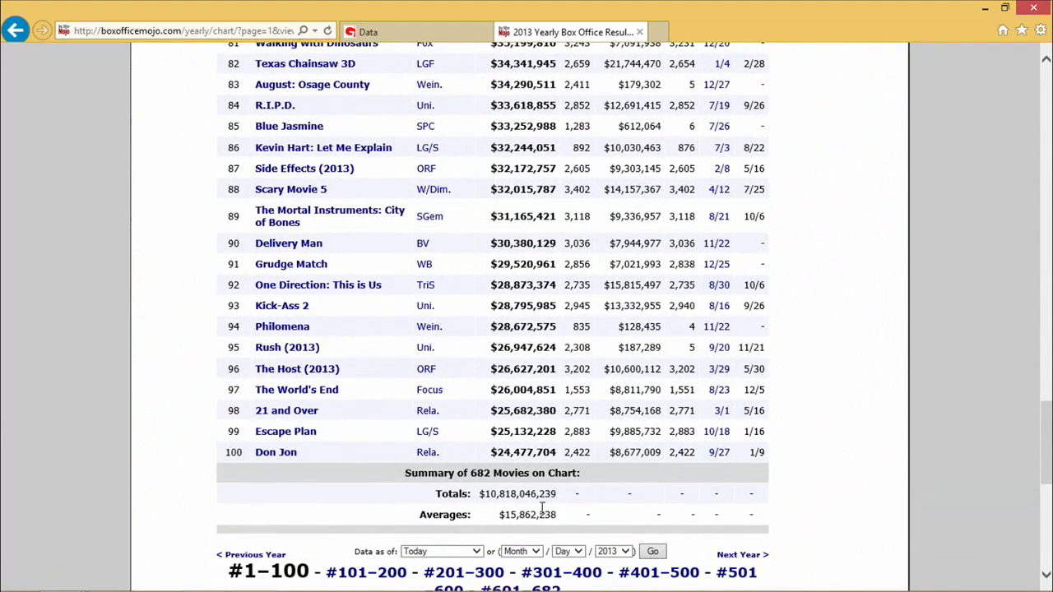
scroll(543, 510, "up", 20)
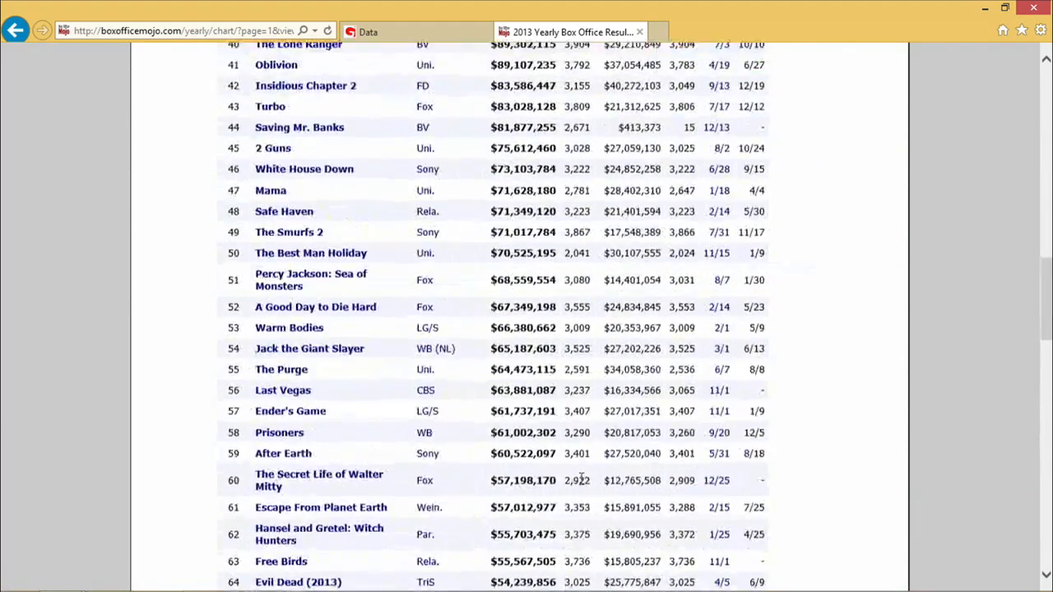
scroll(581, 483, "up", 3)
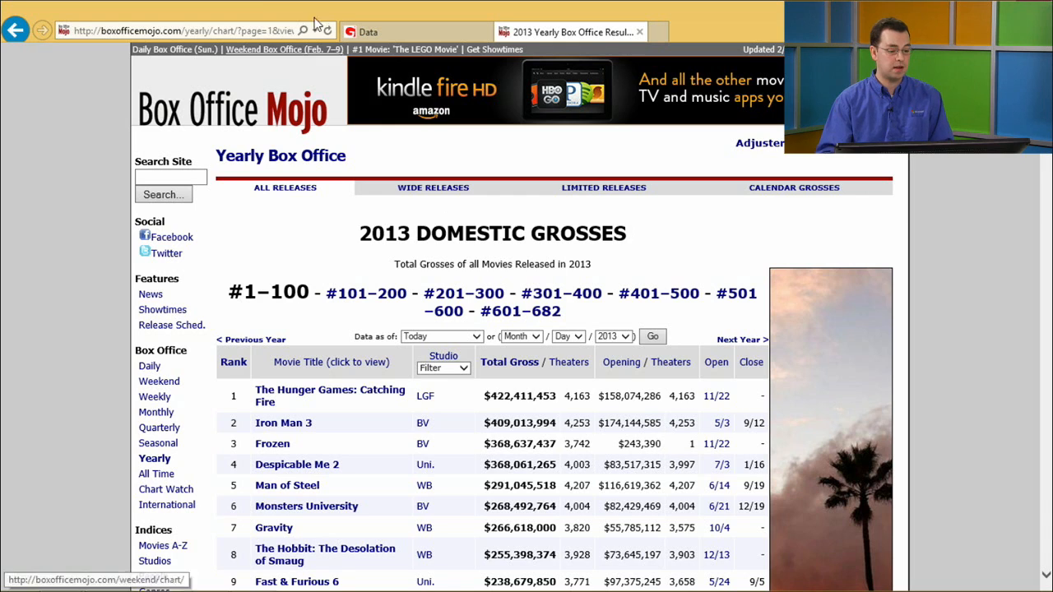
Step: Copy the URL of the #1–100 page, switch to the Book2 workbook in Excel, and create a Power Query web query from that URL
left_click(237, 30)
key("ctrl+c")
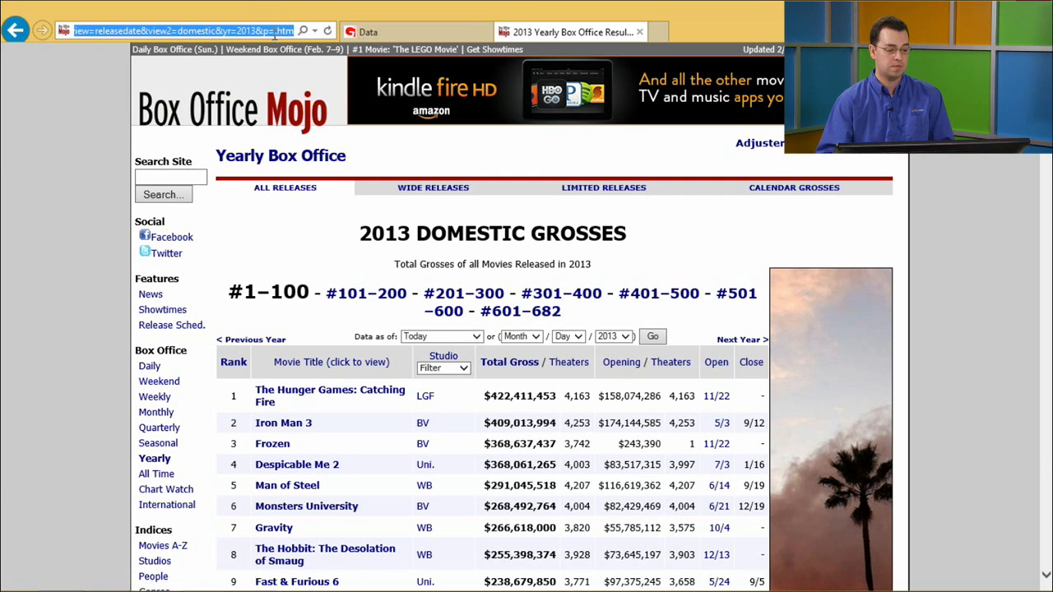
mouse_move(290, 590)
mouse_move(202, 581)
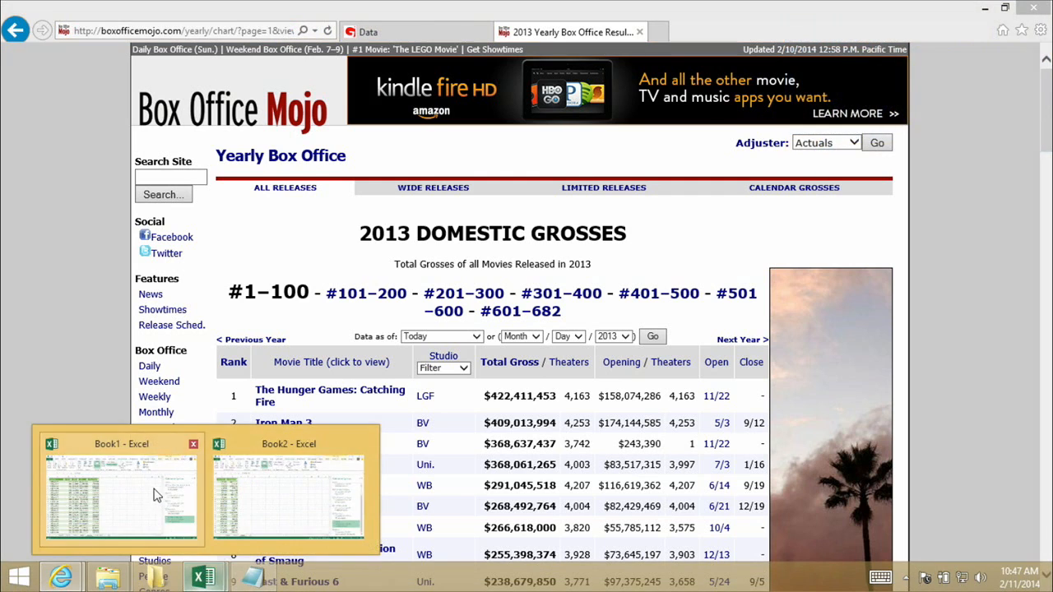
left_click(288, 474)
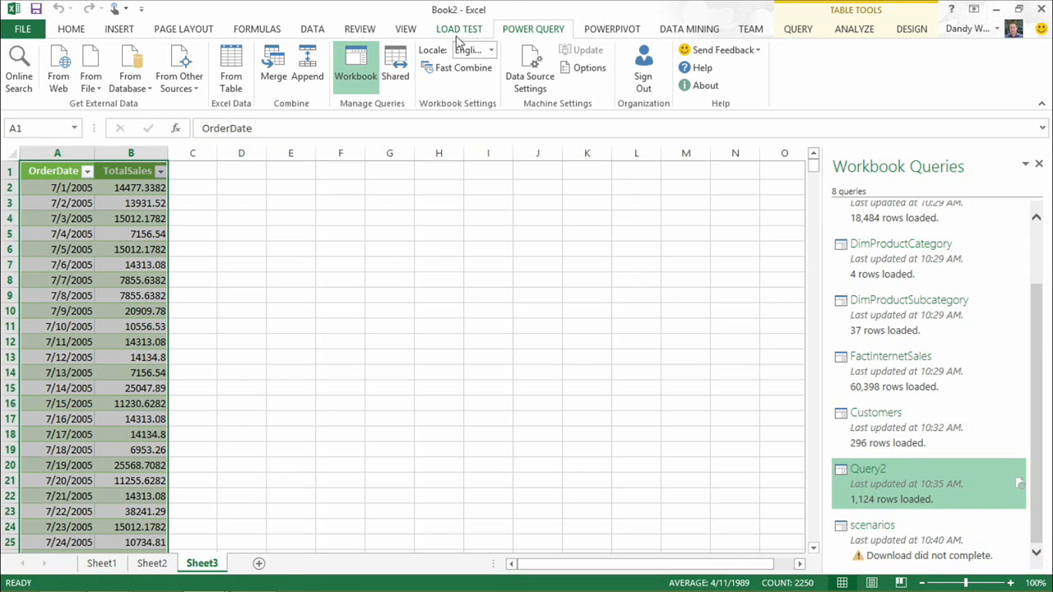
left_click(59, 82)
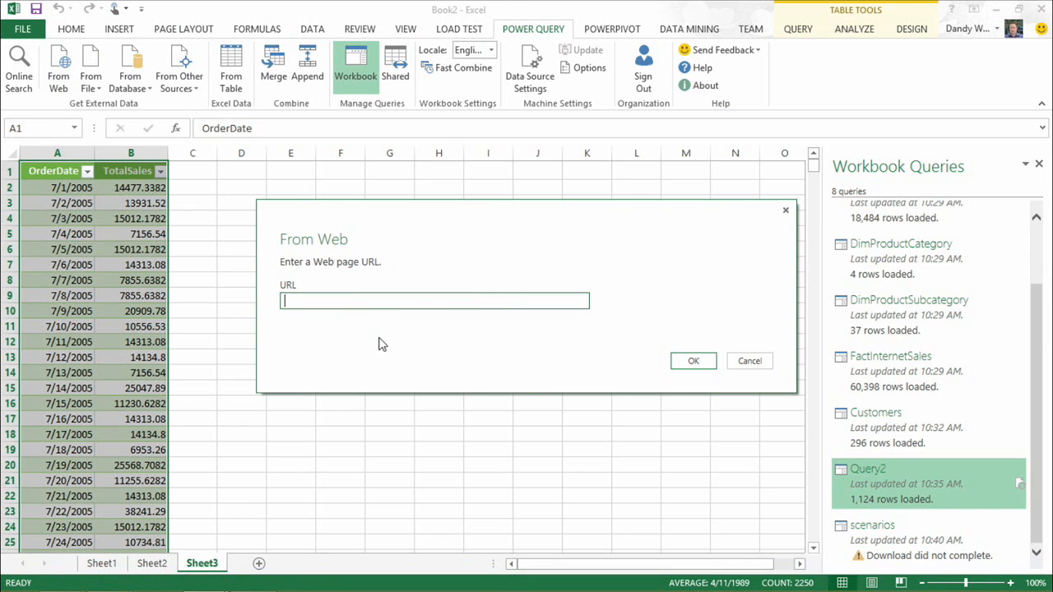
key("ctrl+v")
left_click(692, 362)
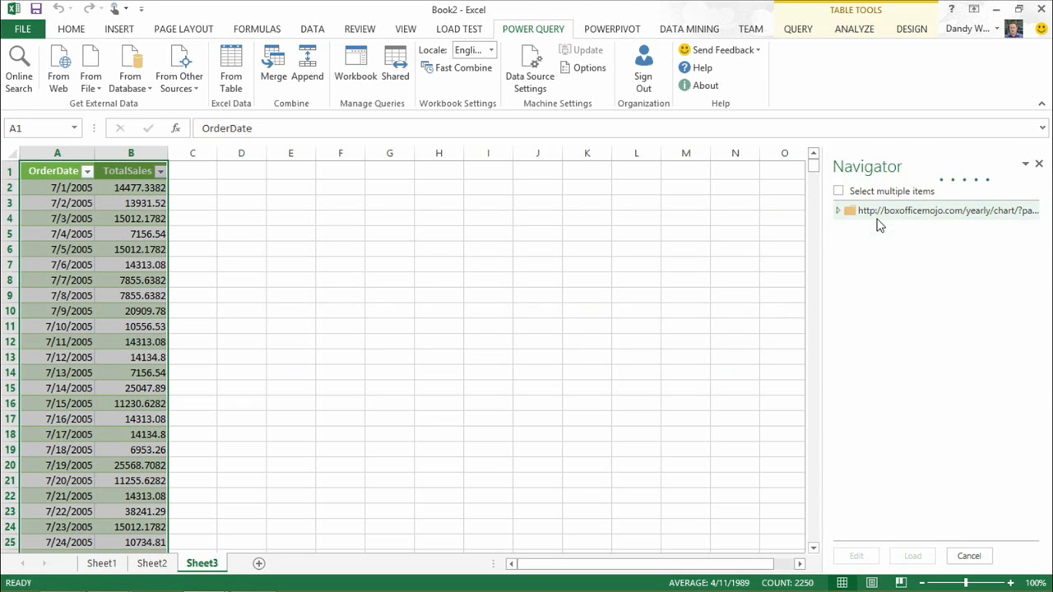
Step: Preview the web page's Table 1 and open it in the Query Editor
mouse_move(876, 238)
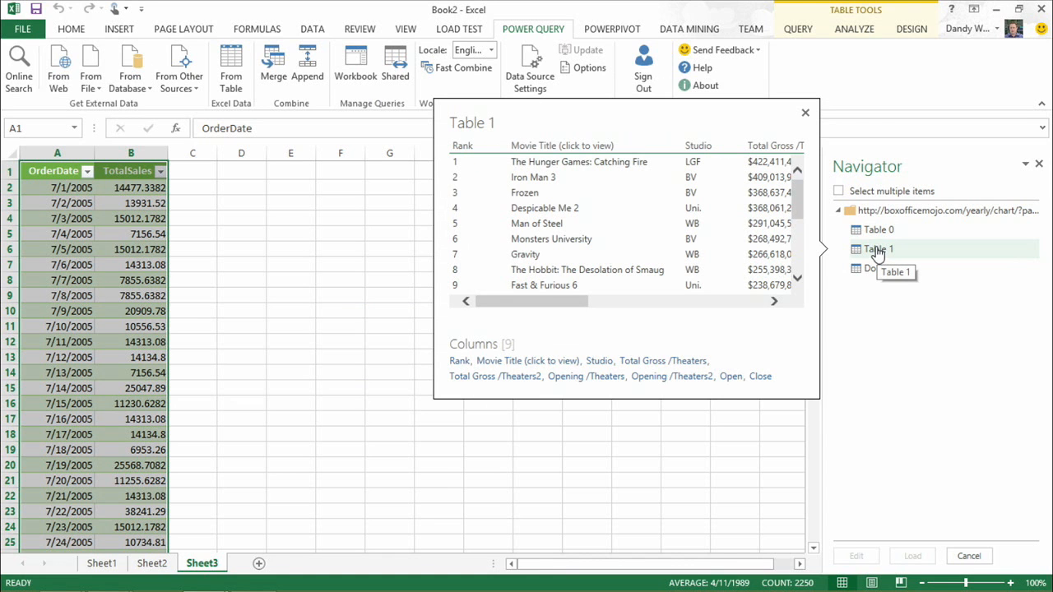
left_click(878, 251)
double_click(881, 252)
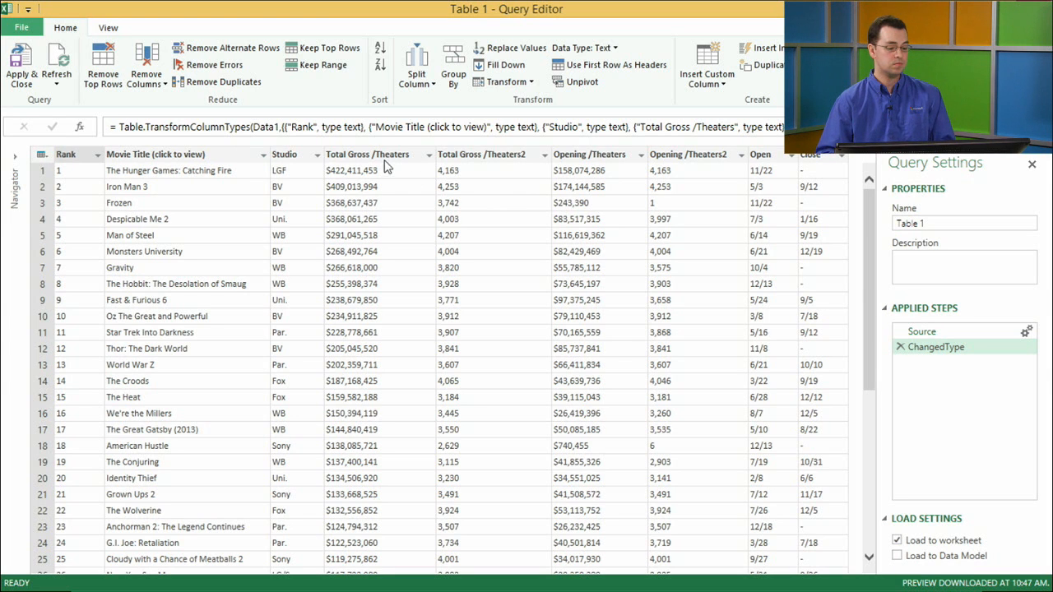
Step: Rename the "Movie Title (click to view)" column to "Movie Title"
double_click(220, 156)
left_click(231, 155)
key("BackSpace")
key("BackSpace")
key("BackSpace")
key("BackSpace")
key("BackSpace")
key("BackSpace")
key("BackSpace")
key("BackSpace")
key("BackSpace")
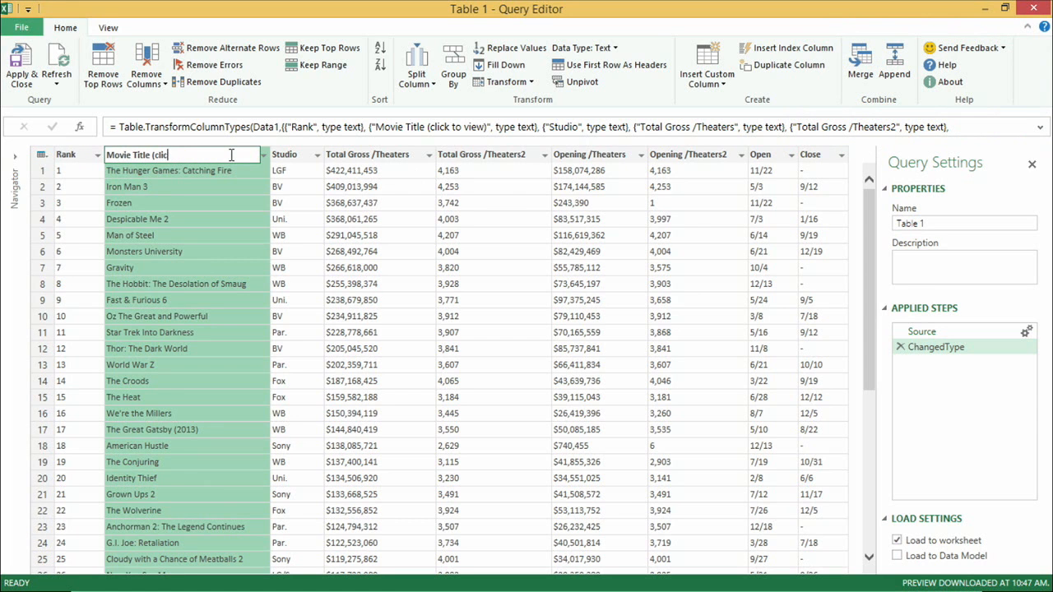
key("Return")
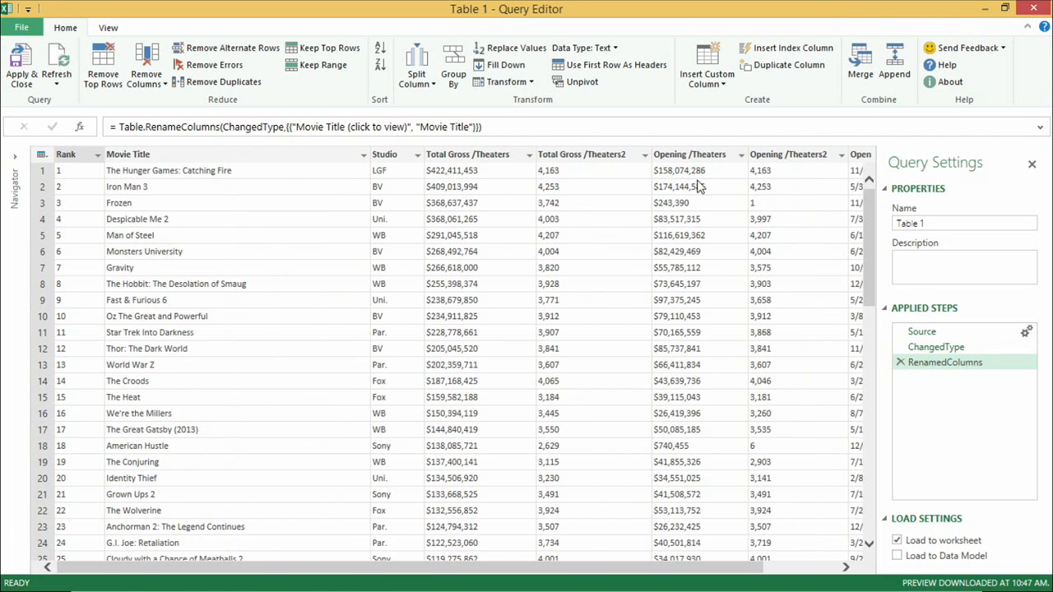
Step: Keep only the top 100 rows of the table to drop the summary rows, and check the end of the list
left_click_drag(874, 201, 858, 500)
left_click(145, 504)
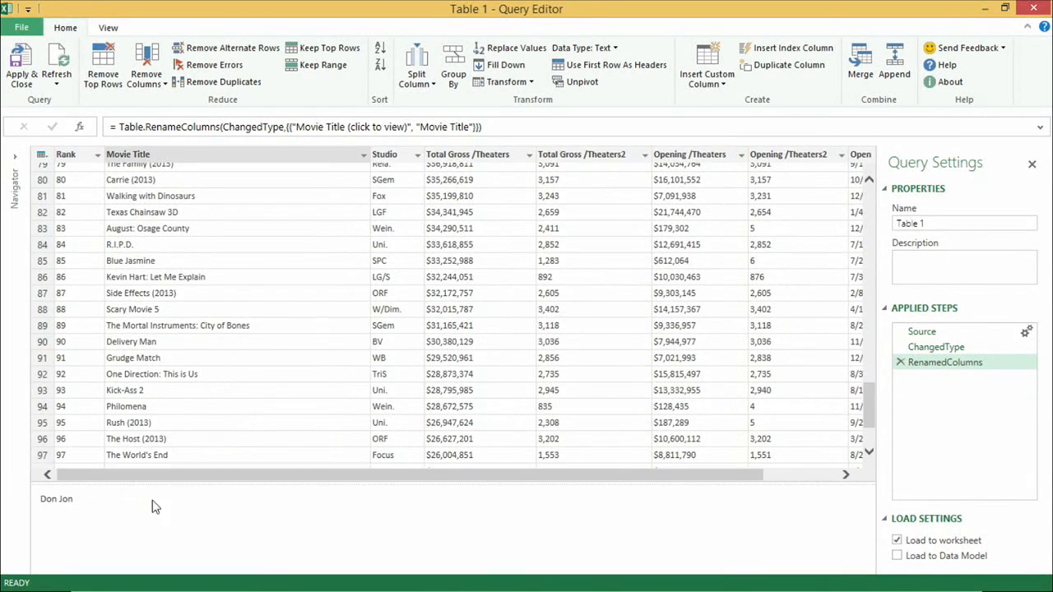
scroll(195, 444, "down", 3)
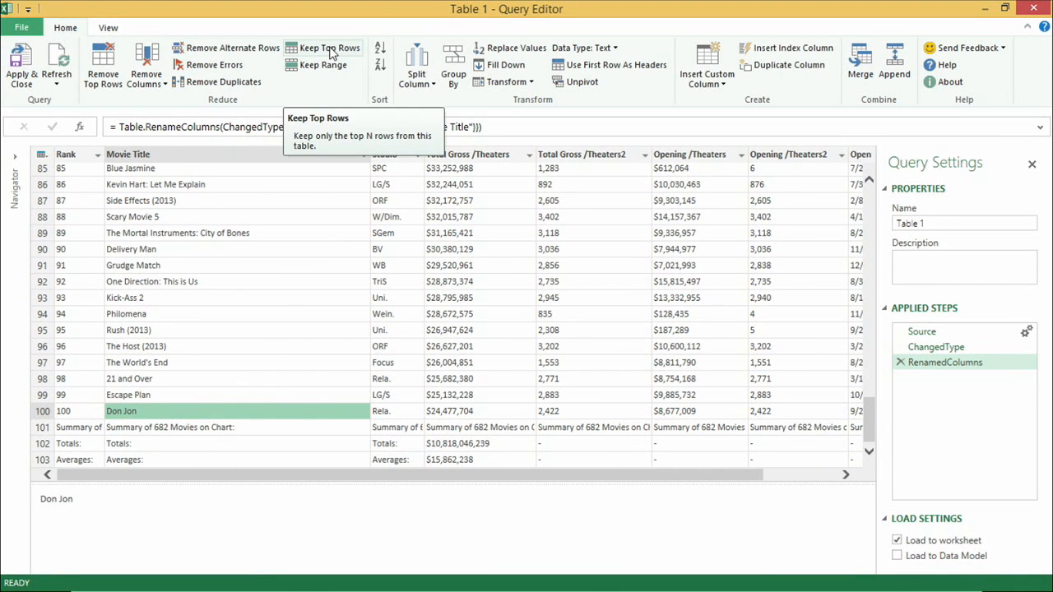
left_click(330, 49)
left_click(370, 301)
type("100")
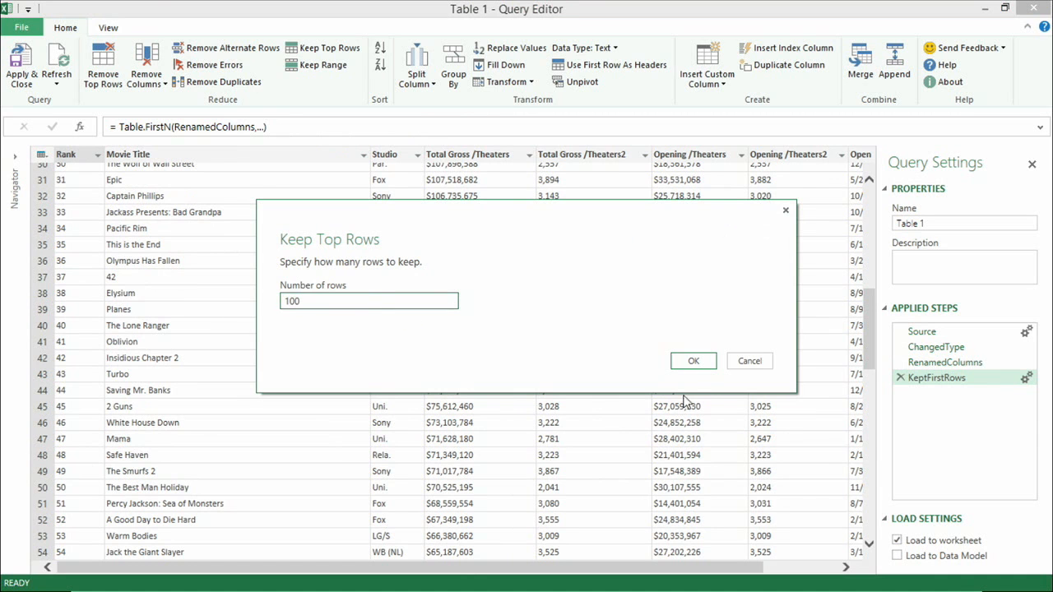
left_click(694, 361)
left_click_drag(872, 336, 873, 452)
left_click_drag(866, 510, 858, 215)
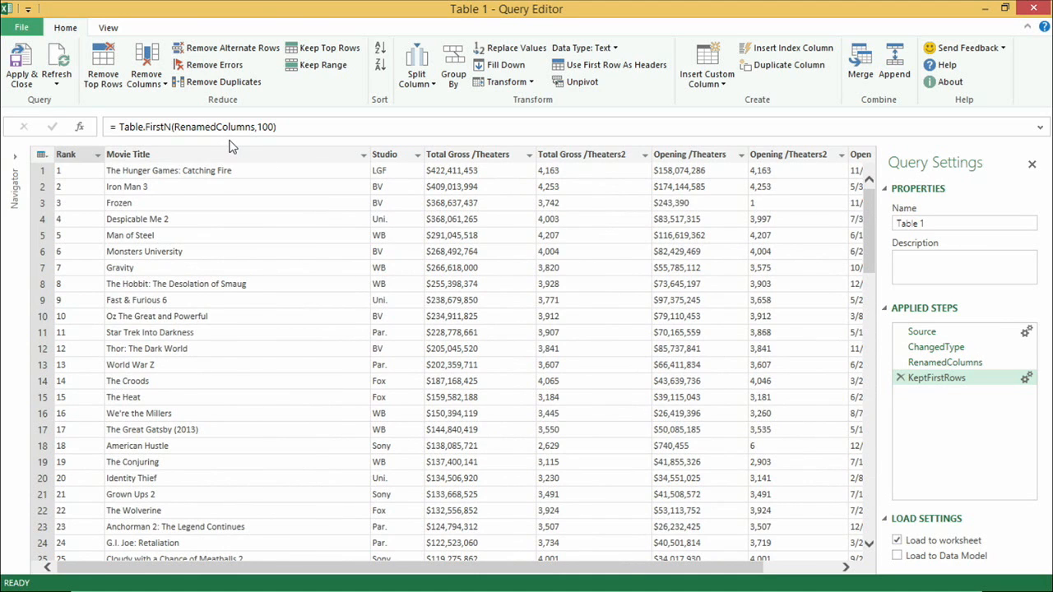
Step: Open the query's code in the Advanced Editor and add the function header (pageNum) => above the let line
left_click(108, 29)
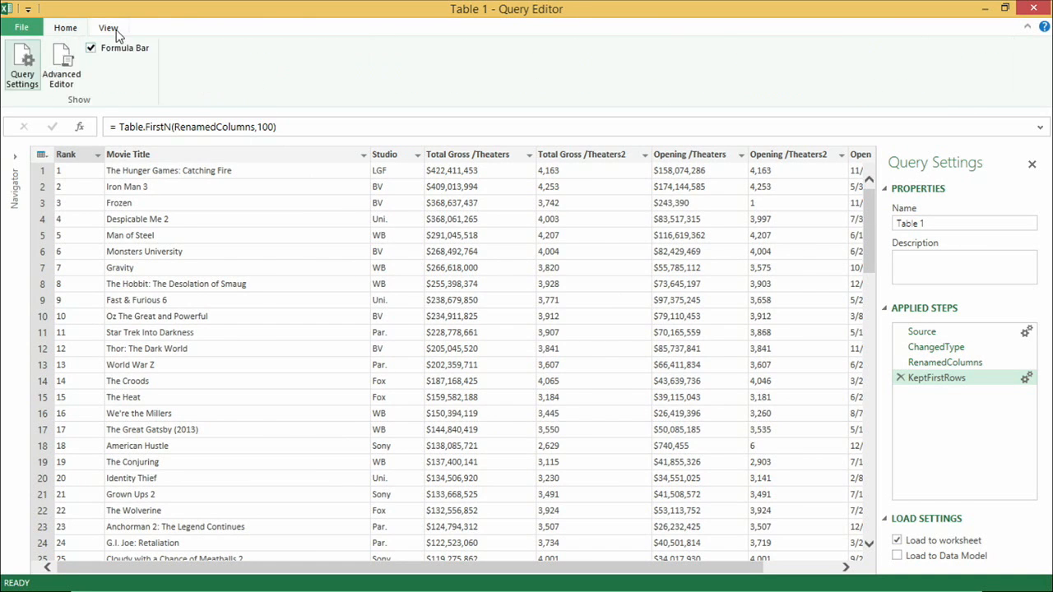
left_click(63, 61)
left_click(321, 121)
key("Return")
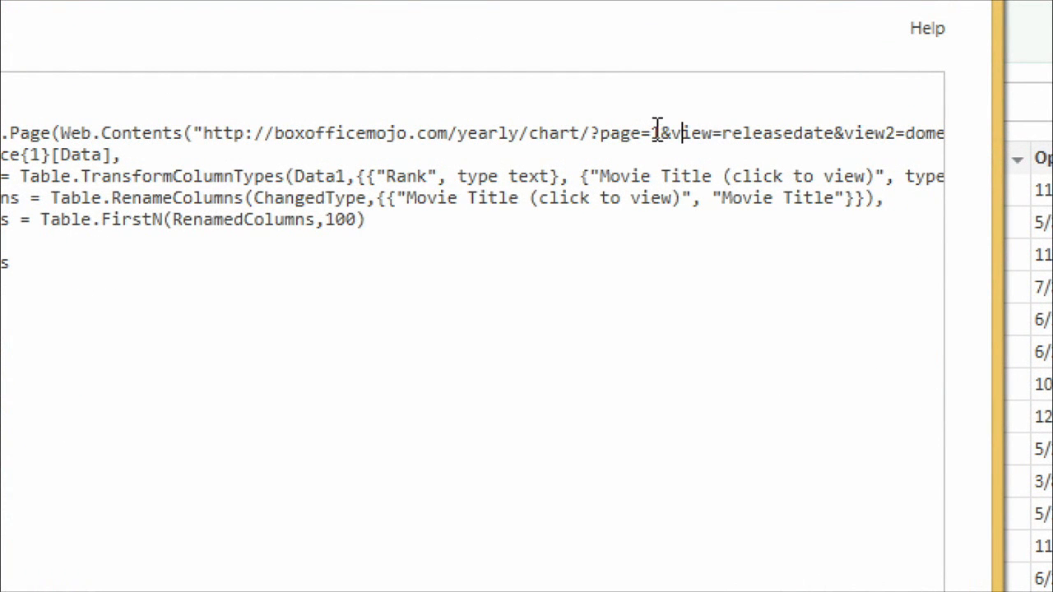
Step: Replace the page number 1 in the source URL with the concatenated expression " & Text.ToNumber(pageNum) & " and apply the code
left_click_drag(662, 132, 610, 146)
left_click(640, 138)
key("BackSpace")
type("\"\"")
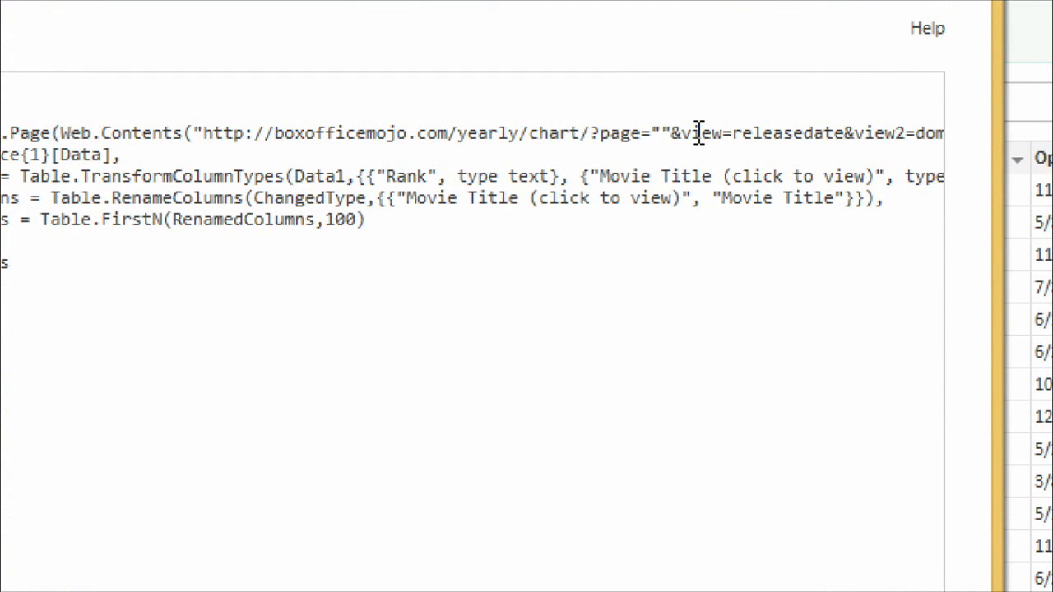
type(" & & ")
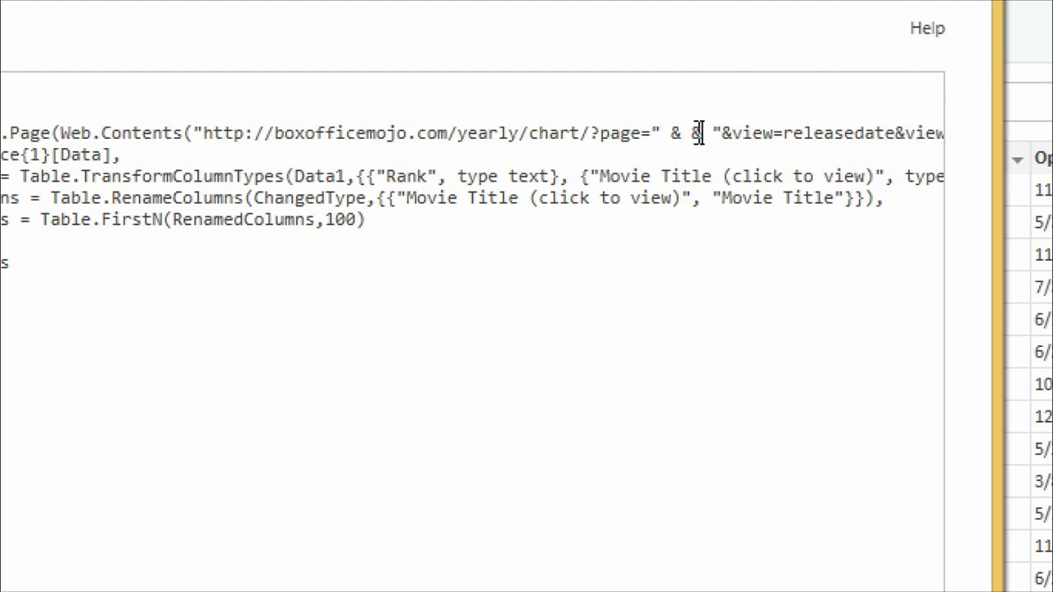
type(" Text.ToNu")
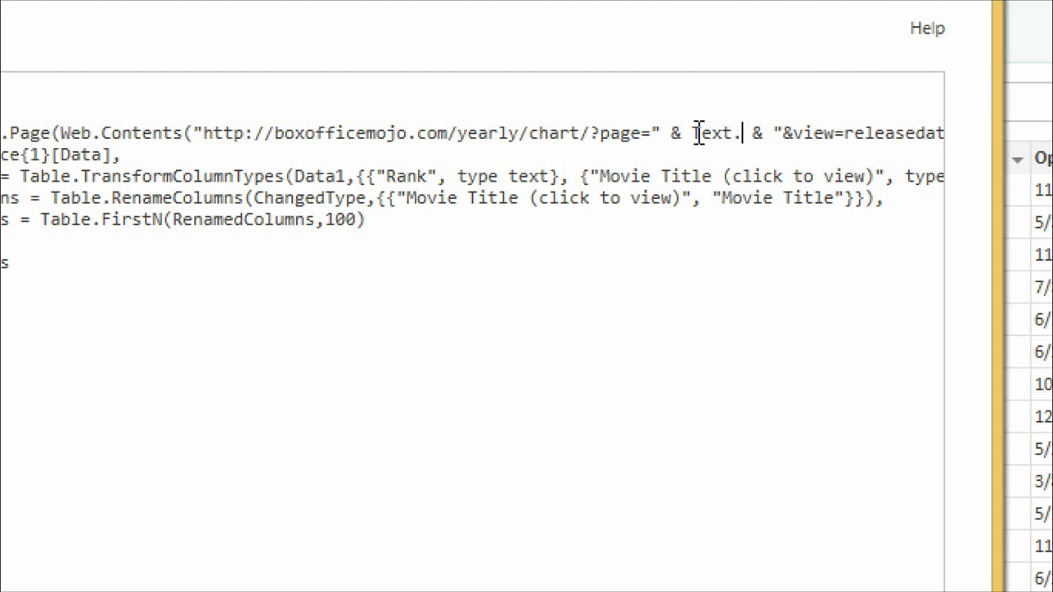
type("mber(pageNu")
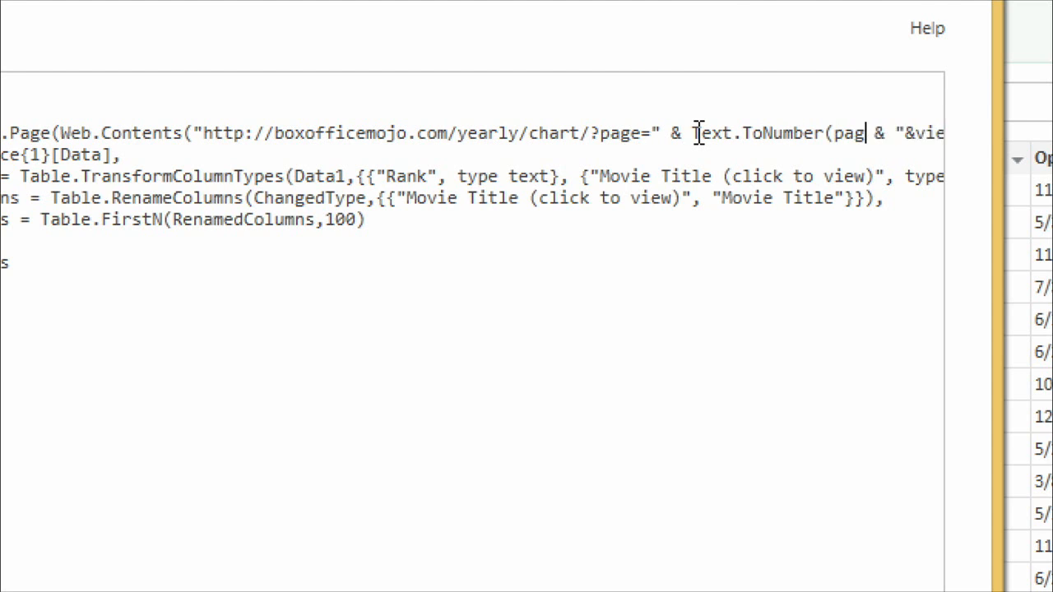
type("m)")
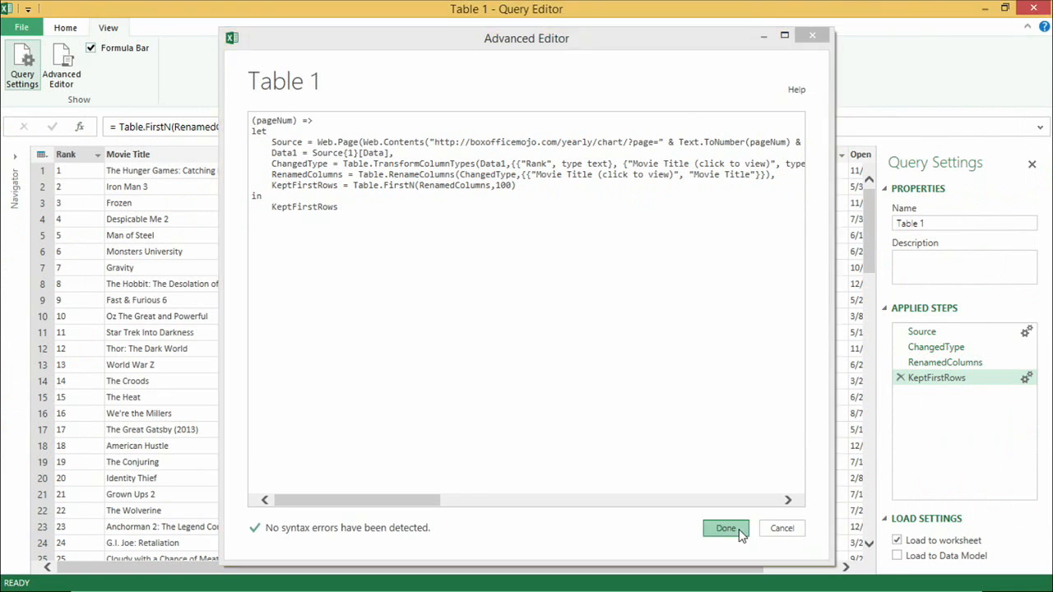
left_click(739, 529)
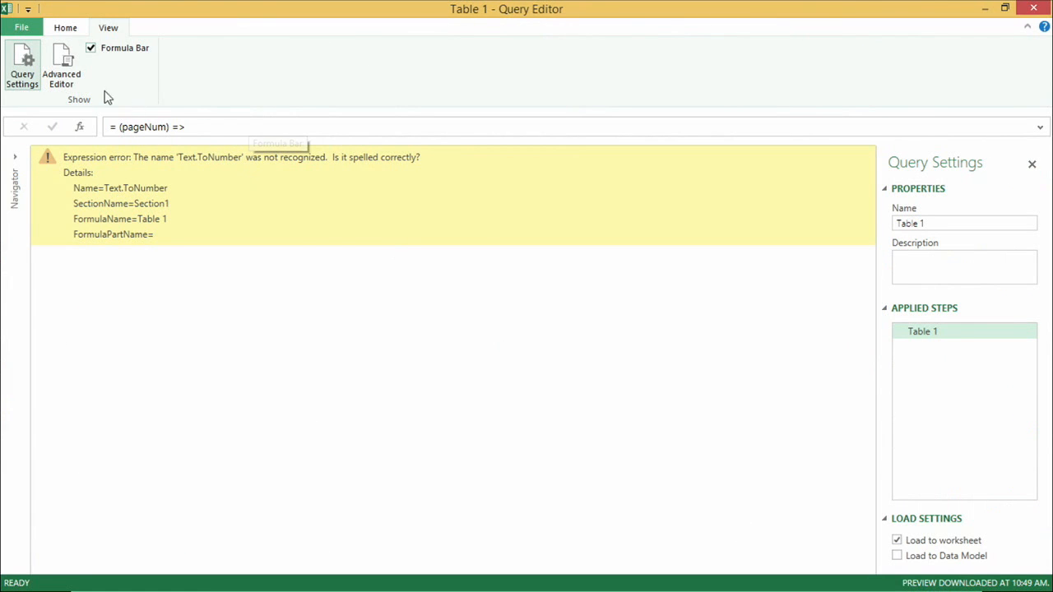
Step: Correct Text.ToNumber to Number.ToText in the Source line of the function's code and apply it
left_click(75, 85)
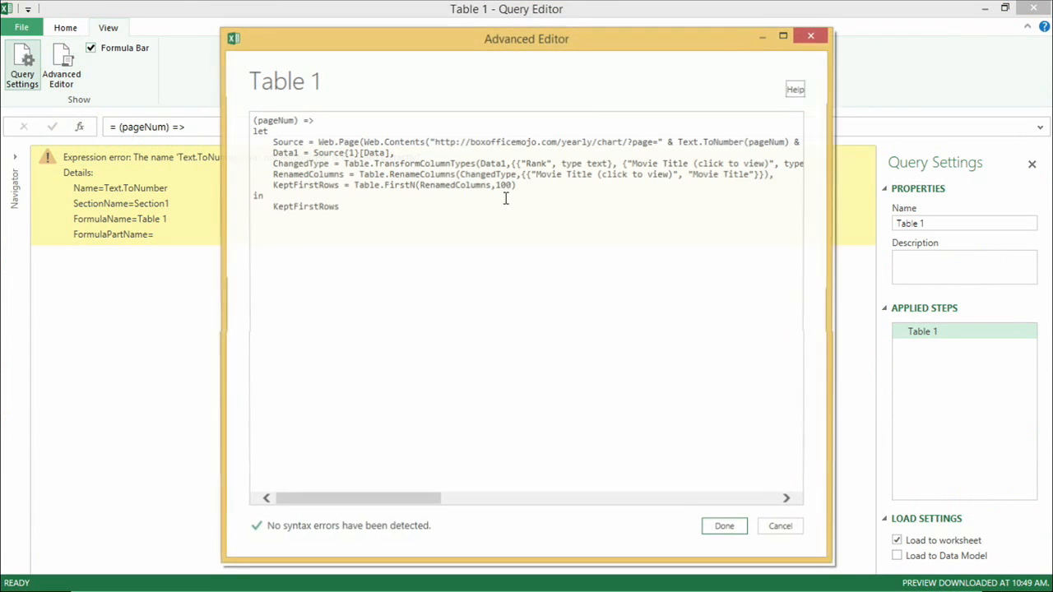
double_click(700, 144)
type("Number")
key("Delete")
key("Delete")
key("Delete")
key("Delete")
key("Delete")
key("Delete")
type("Text")
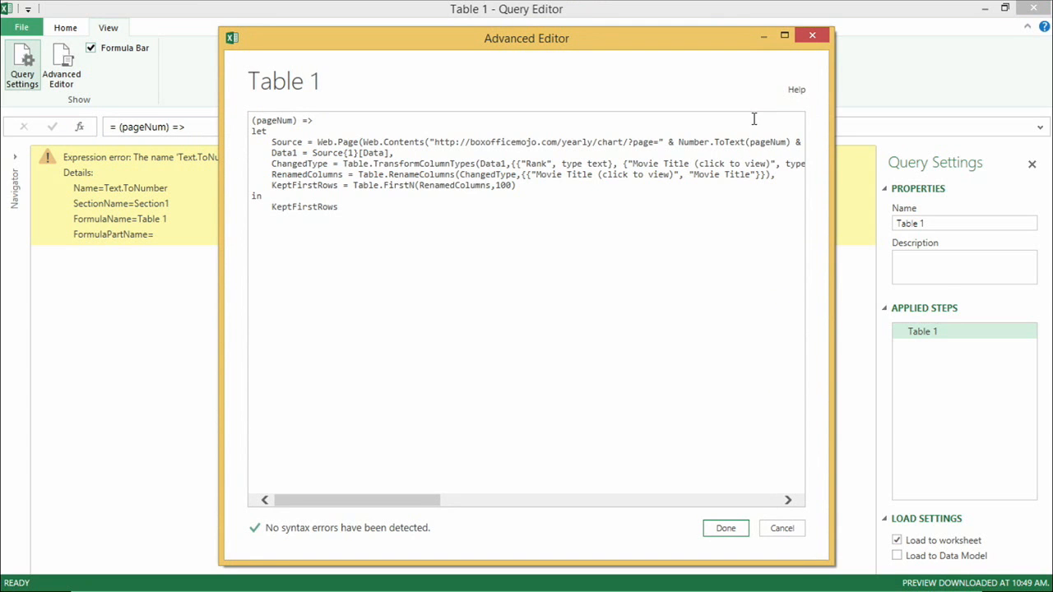
left_click(725, 528)
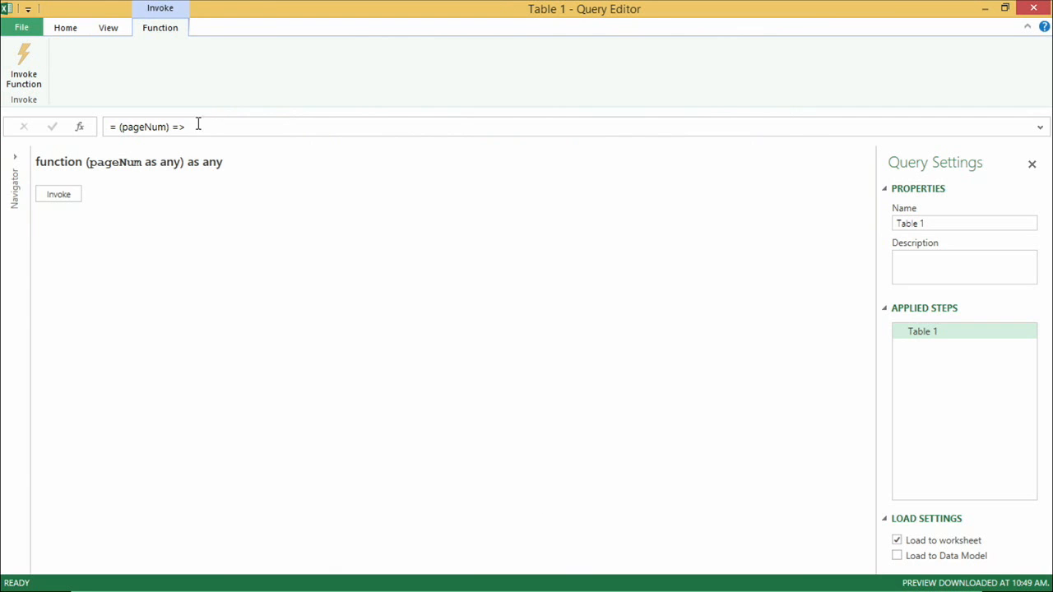
Step: Test the function by invoking it with pageNum 1 and again with pageNum 2
left_click(60, 193)
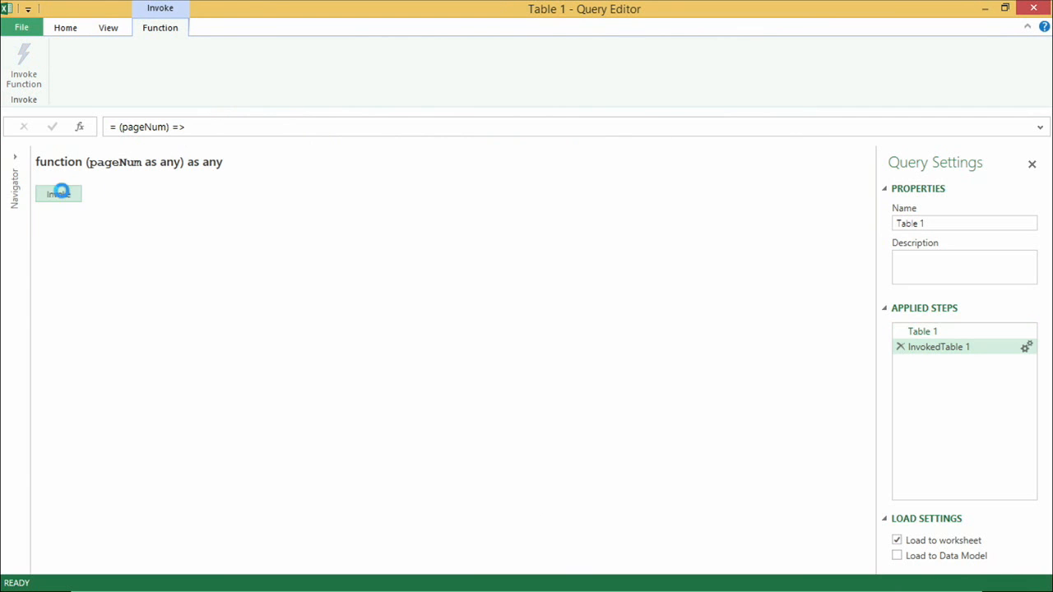
type("1")
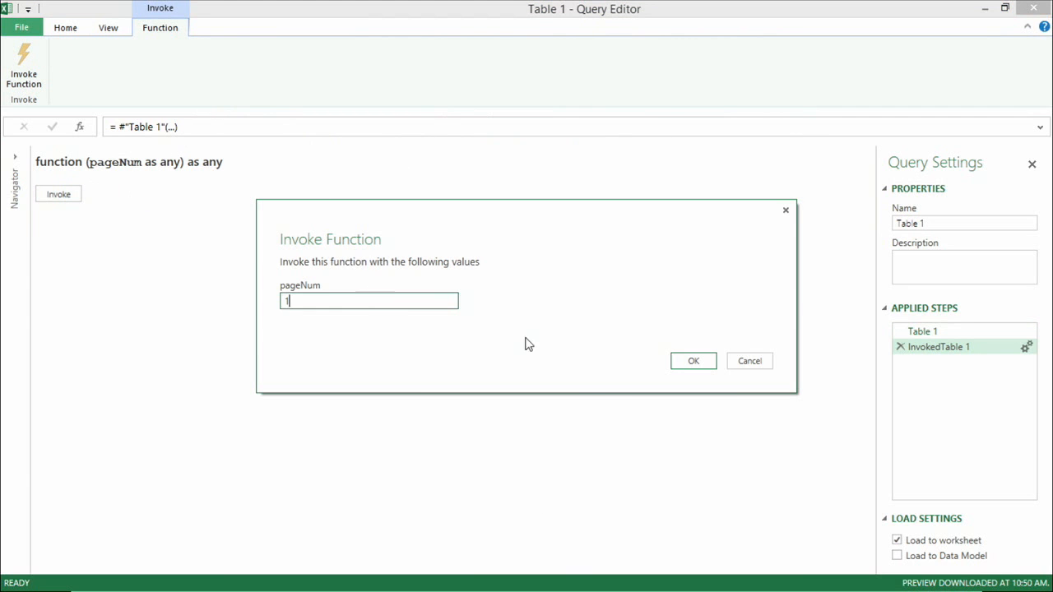
left_click(696, 362)
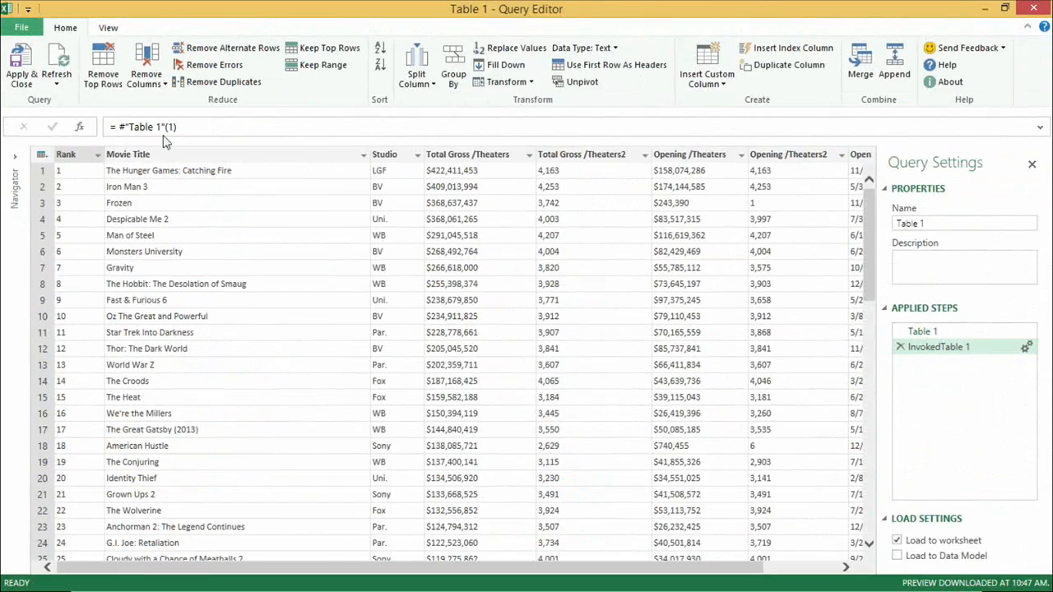
left_click(1026, 347)
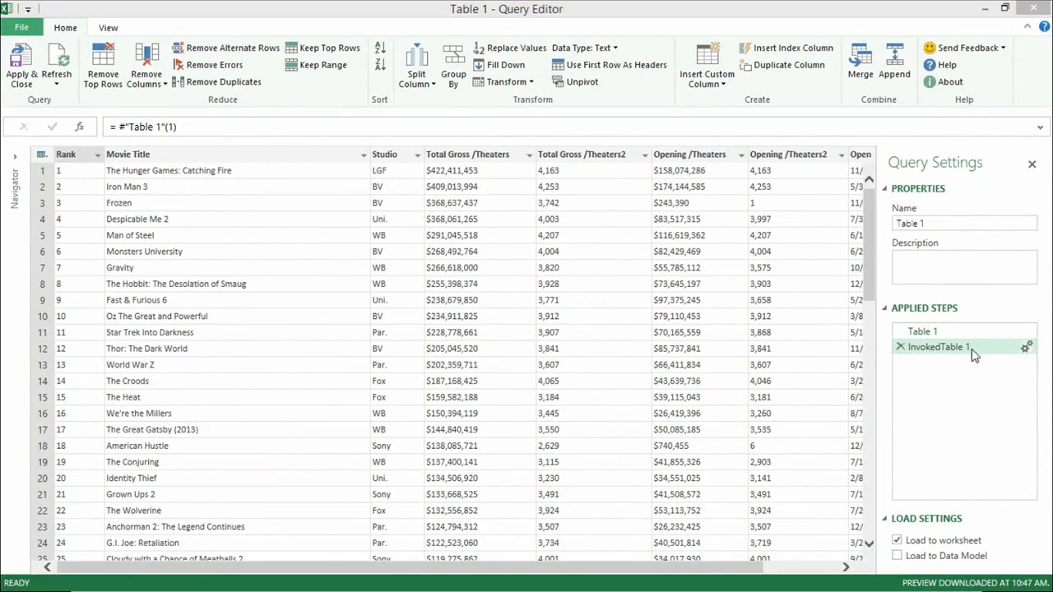
left_click(680, 356)
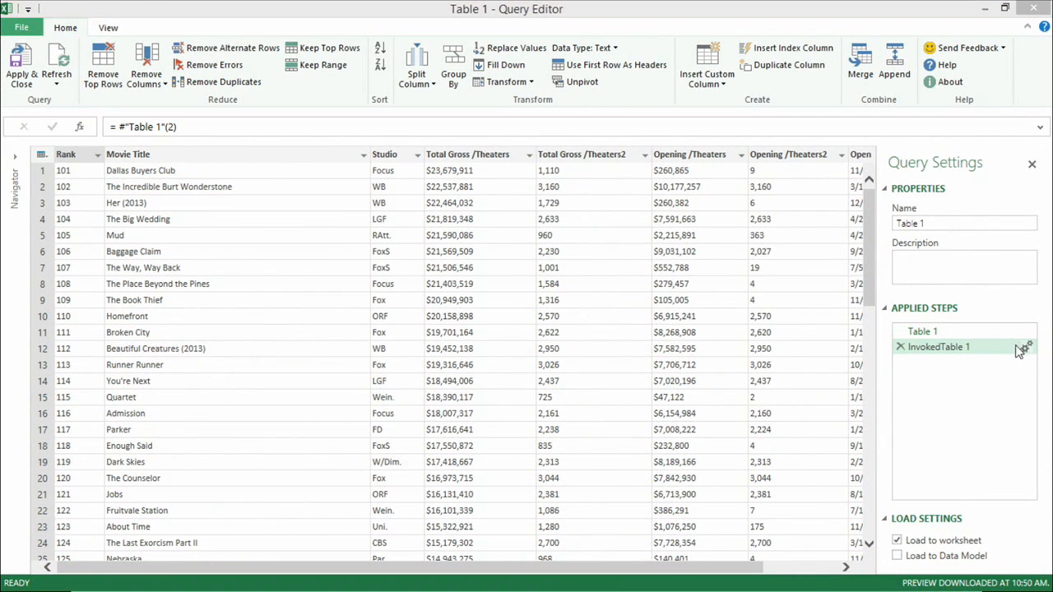
Step: Change the invoked pageNum to 7 and check the end of the returned list
left_click(1025, 349)
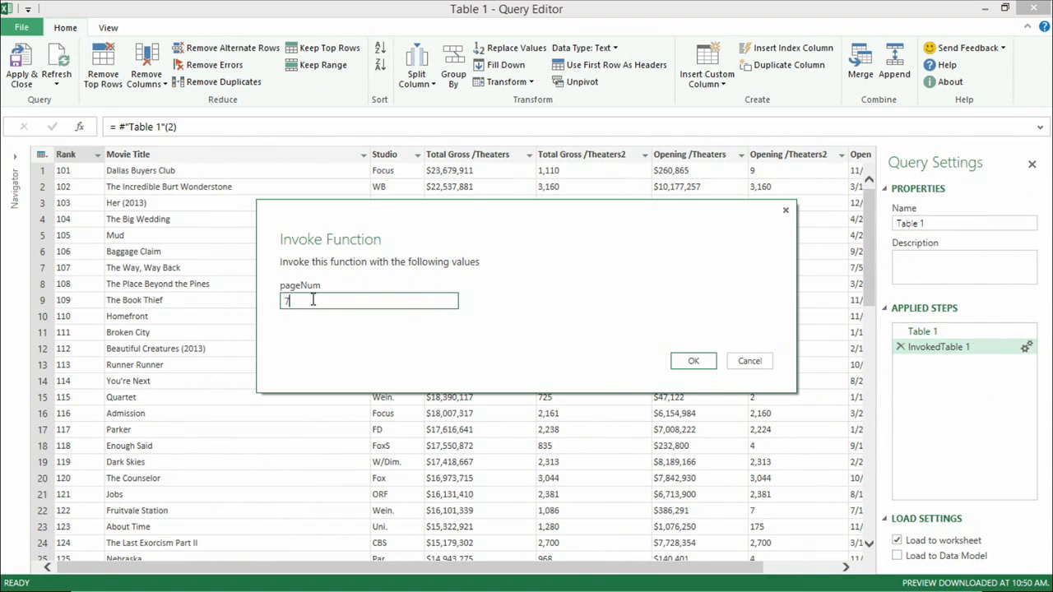
left_click(693, 360)
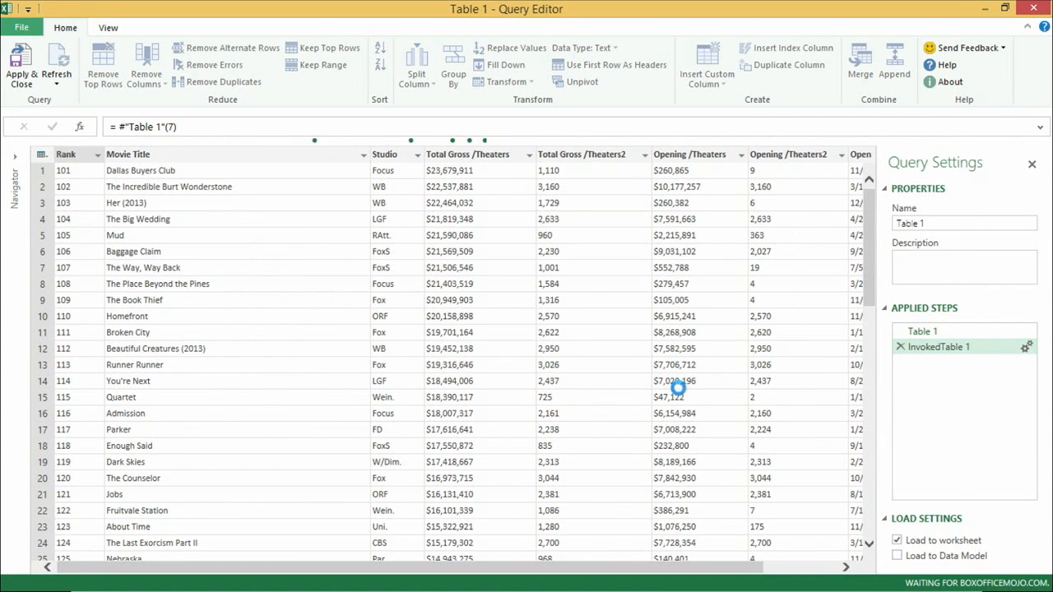
left_click_drag(872, 203, 861, 477)
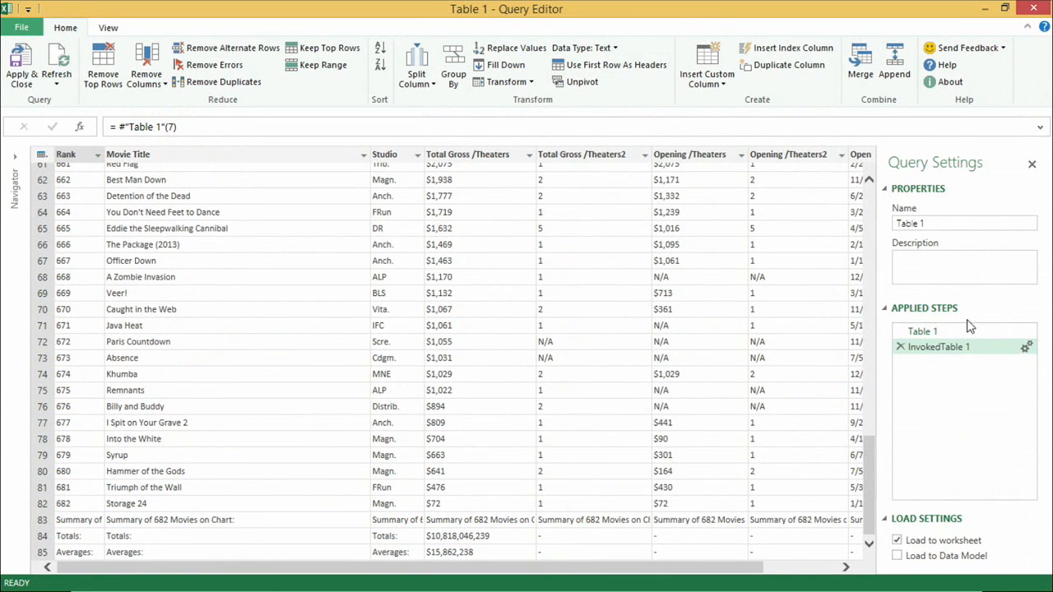
Step: In the function's code, replace the fixed row count in the KeptFirstRows line with Table.RowCount(RenamedColumns) - 3 and apply it
left_click(937, 333)
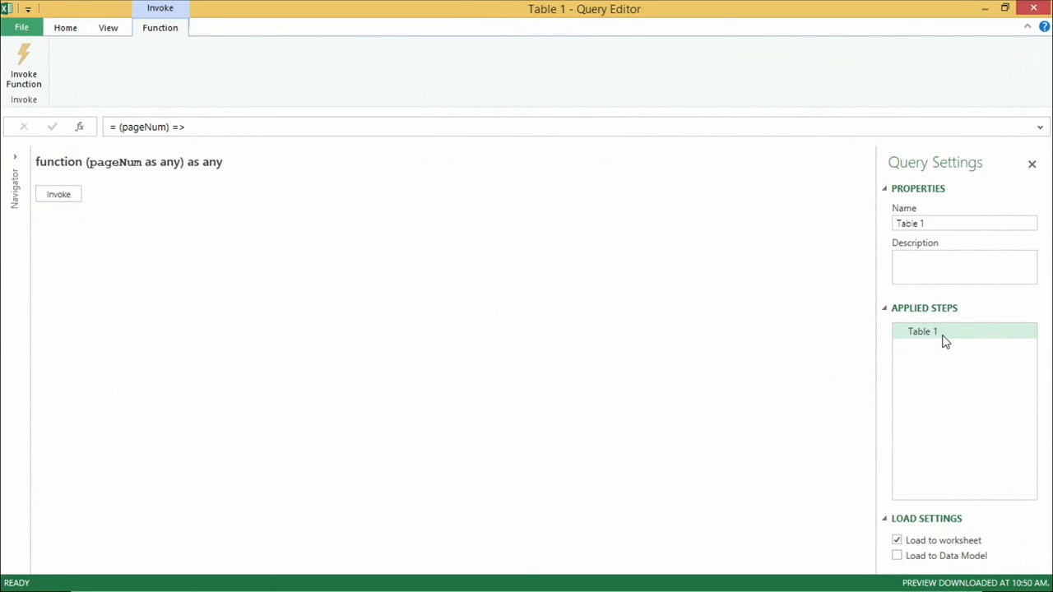
left_click(106, 29)
left_click(70, 65)
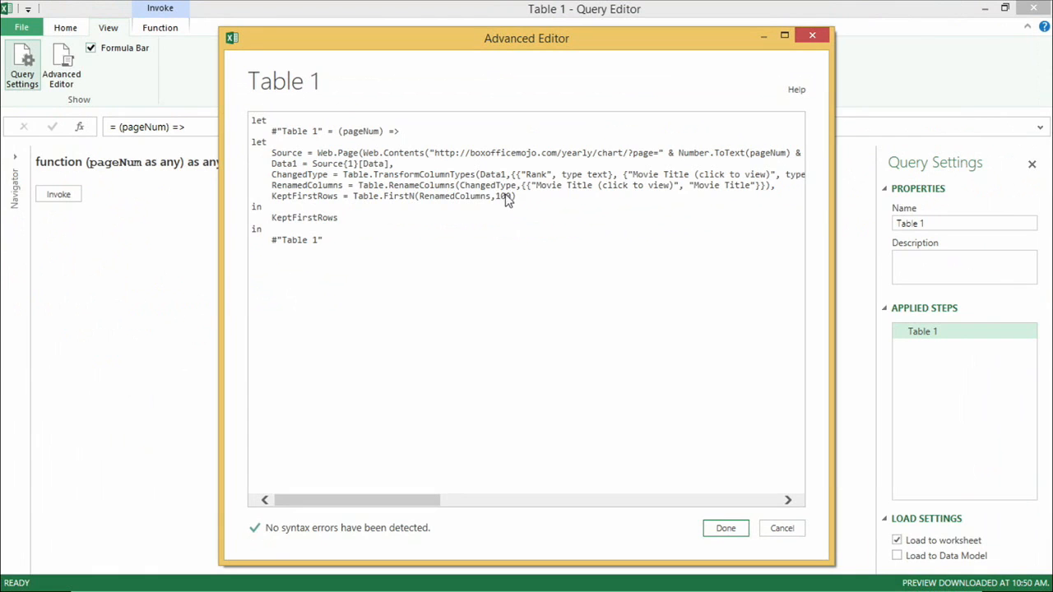
type("Table.RowCount(")
double_click(319, 185)
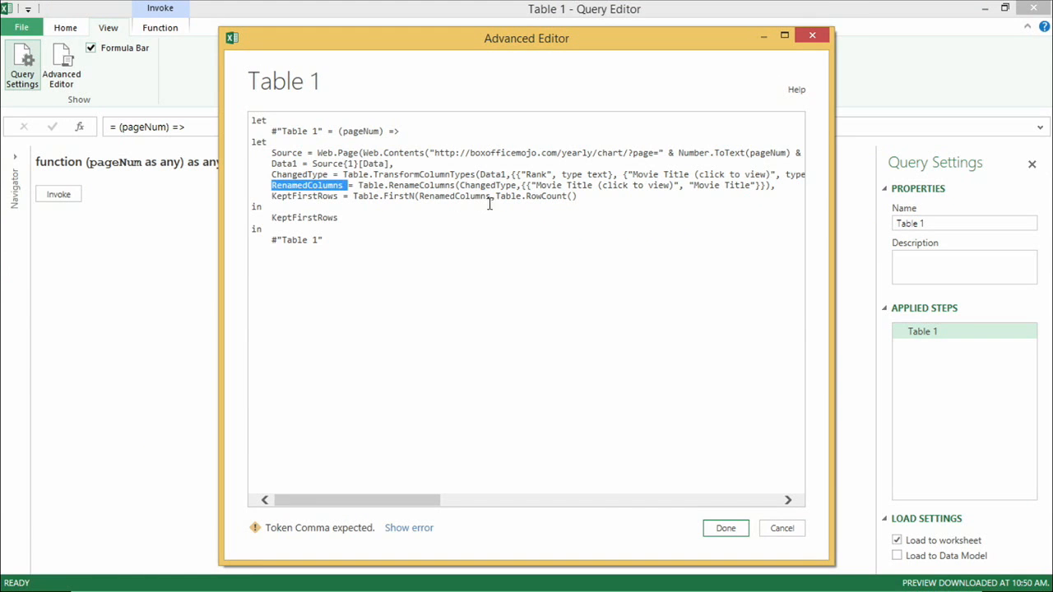
key("ctrl+c")
left_click(572, 197)
key("ctrl+v")
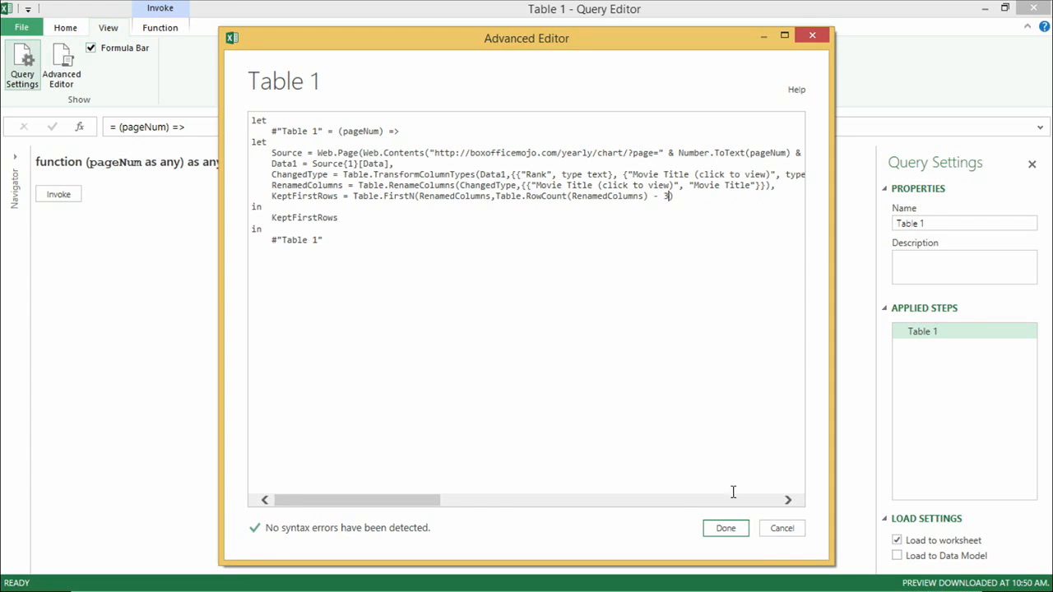
left_click(738, 530)
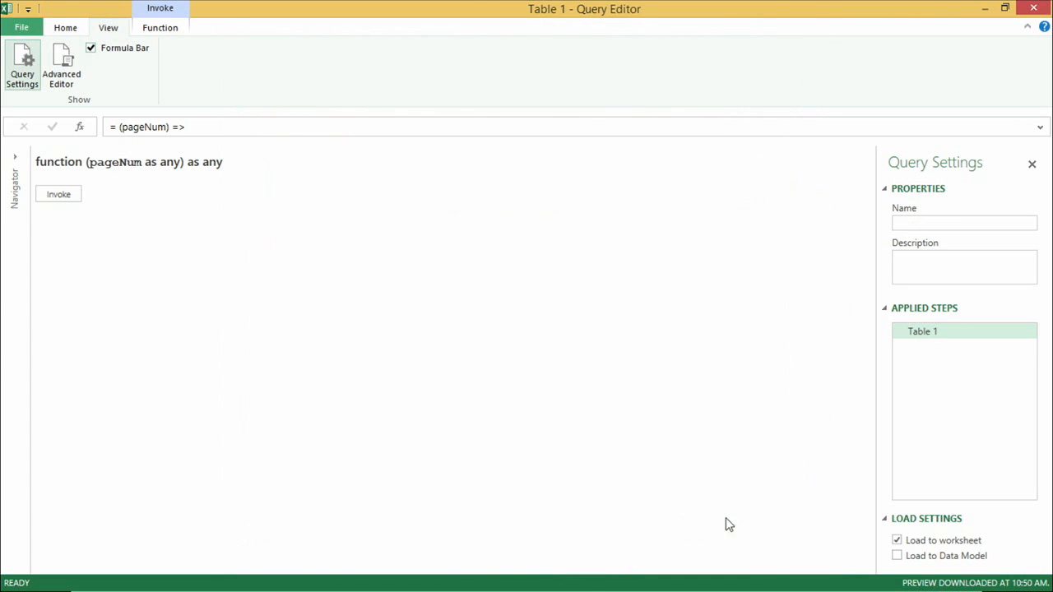
Step: Test the revised function with pageNum 7, checking the list down to its last row, and remove the test invocation
left_click(59, 195)
type("7")
left_click(694, 360)
scroll(385, 401, "down", 3)
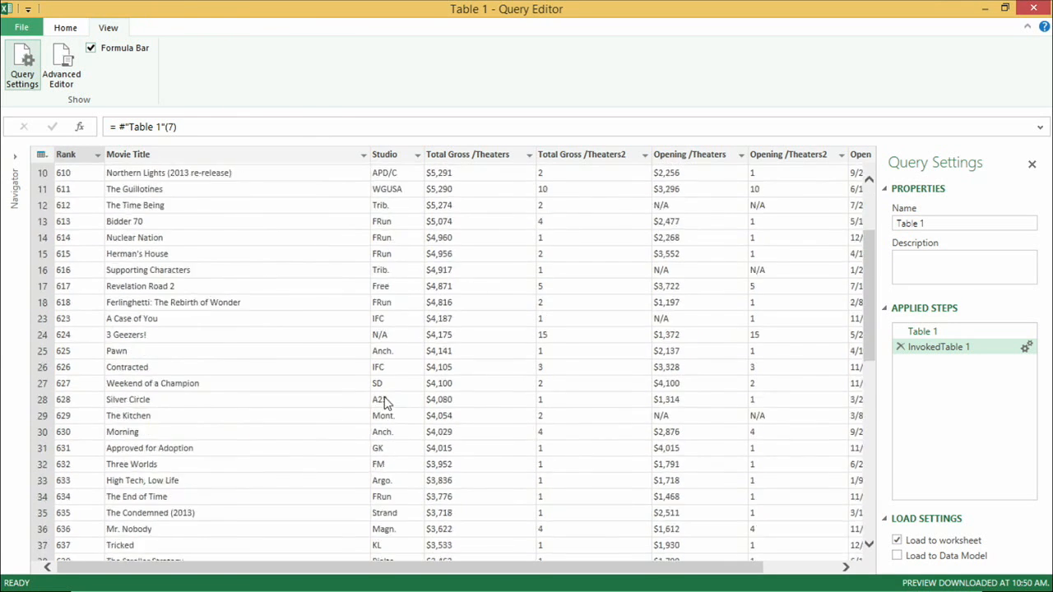
scroll(385, 401, "down", 16)
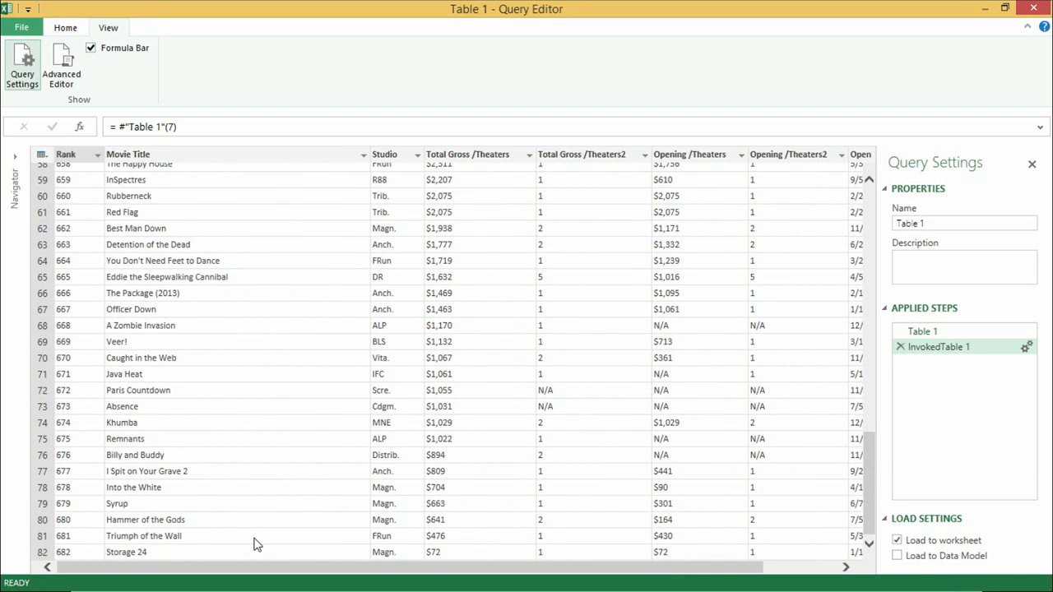
scroll(247, 533, "up", 19)
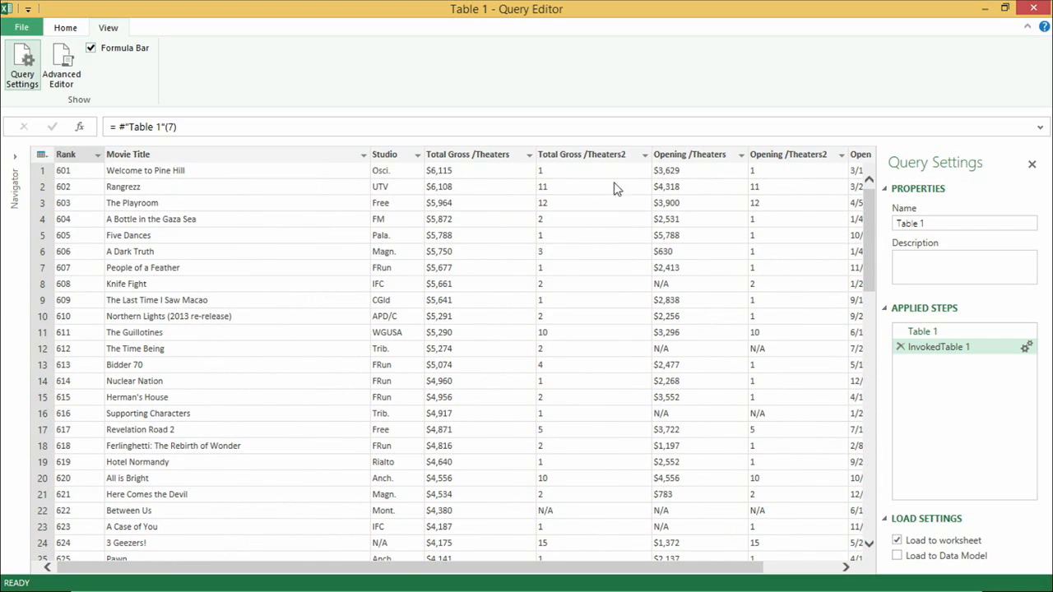
left_click(898, 348)
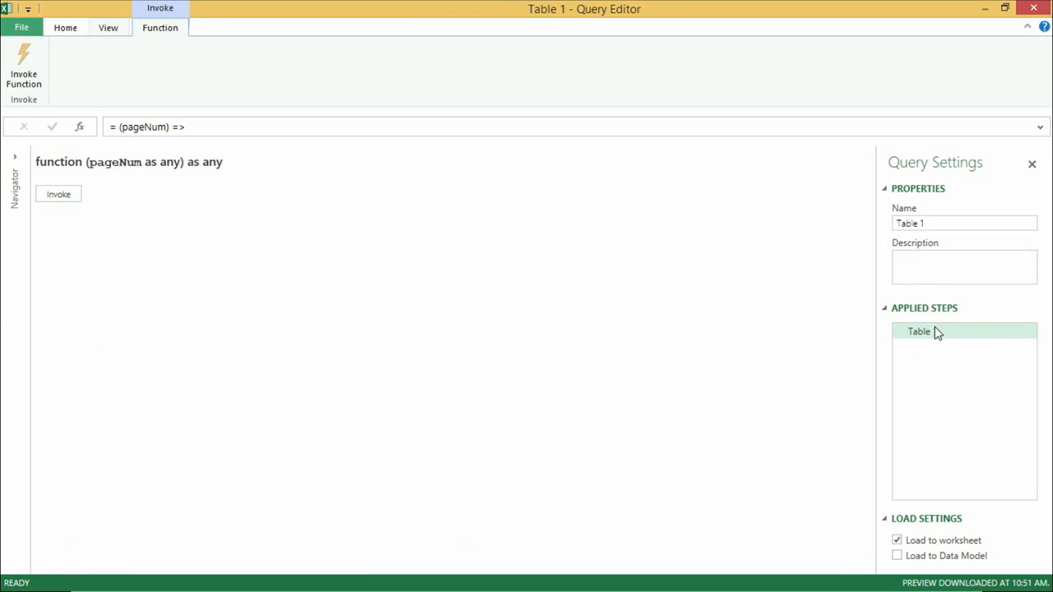
Step: Rename the function query GetPage, apply it and close the editor
left_click_drag(928, 220, 782, 214)
type("GetPage")
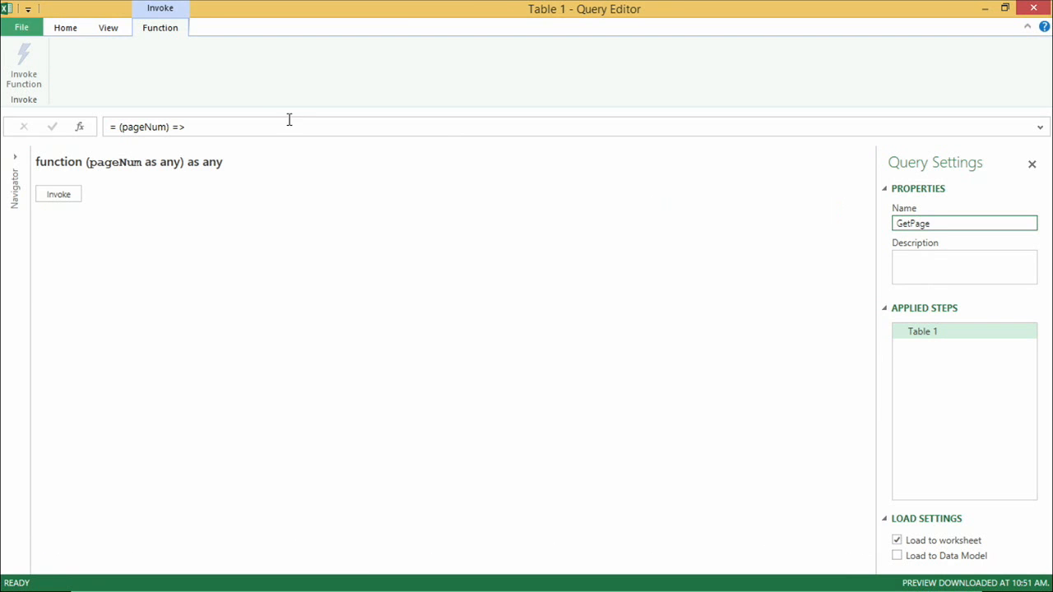
left_click(70, 27)
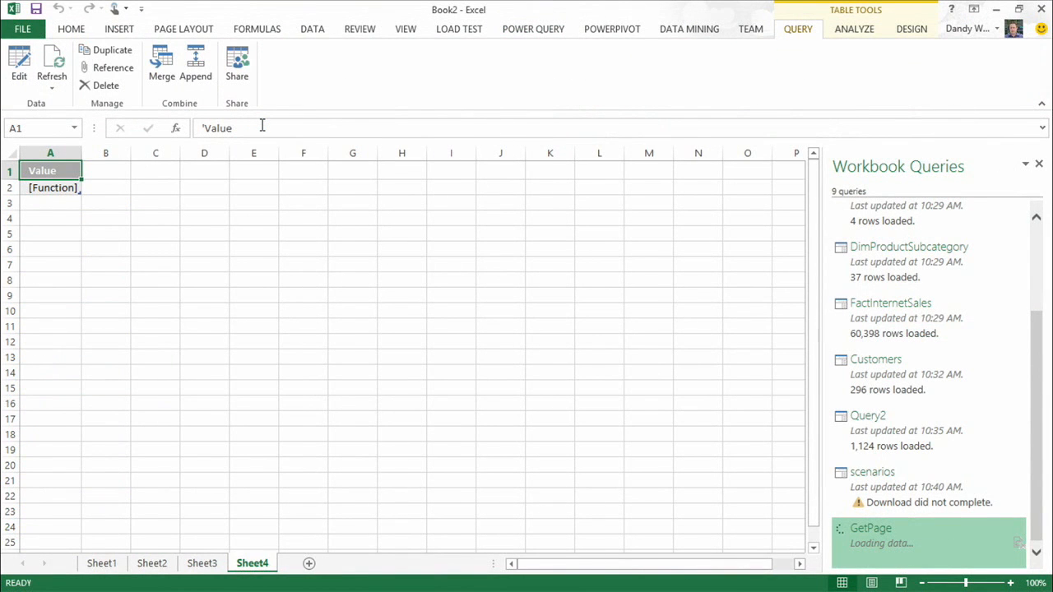
Step: Create a blank query whose source is the list formula = {1..7}
left_click(533, 29)
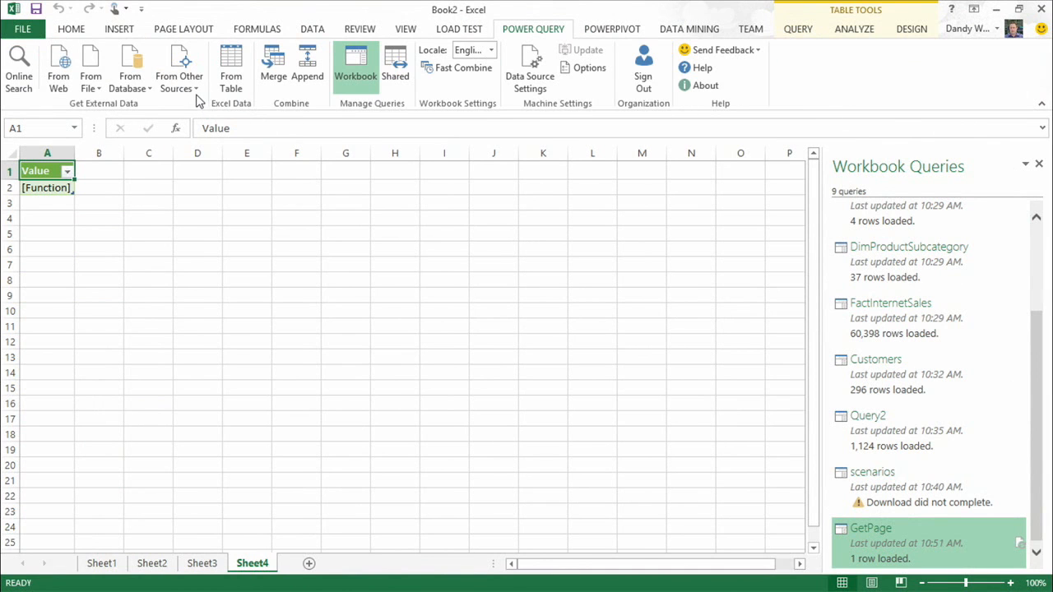
left_click(196, 88)
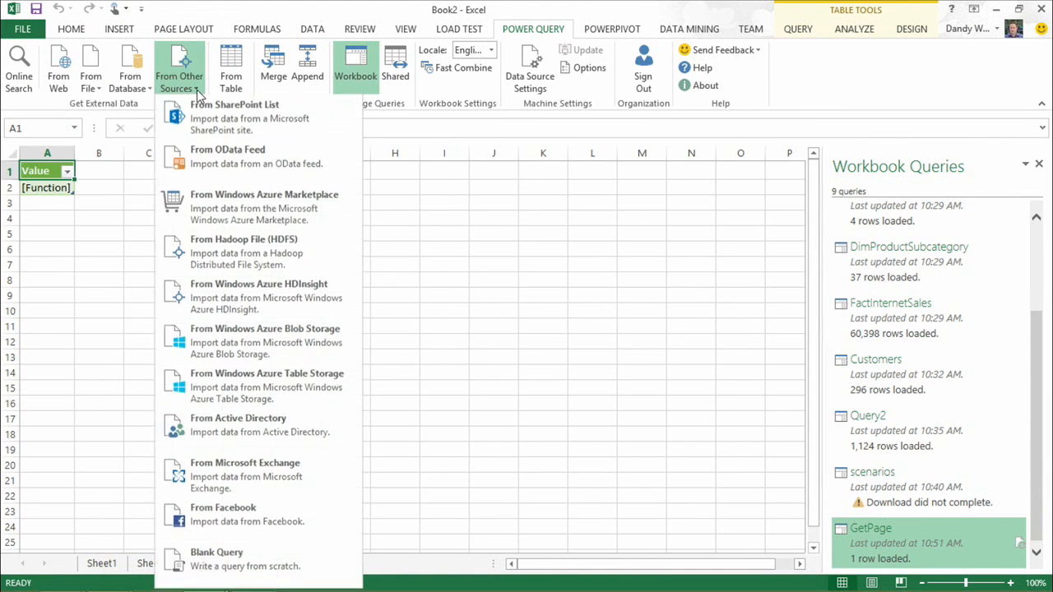
left_click(250, 563)
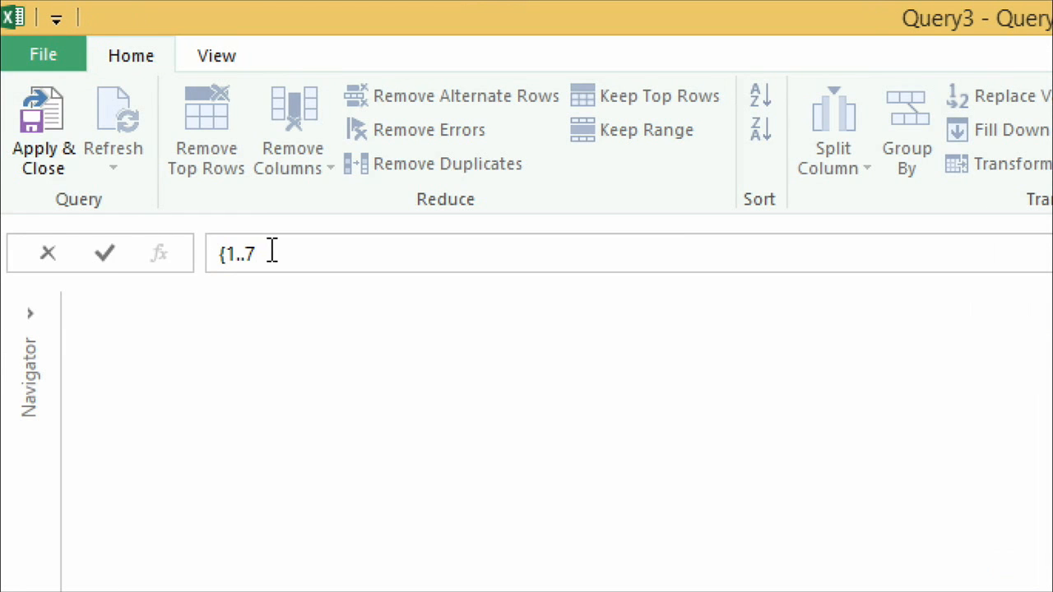
type("}")
key("Return")
type("=")
key("Return")
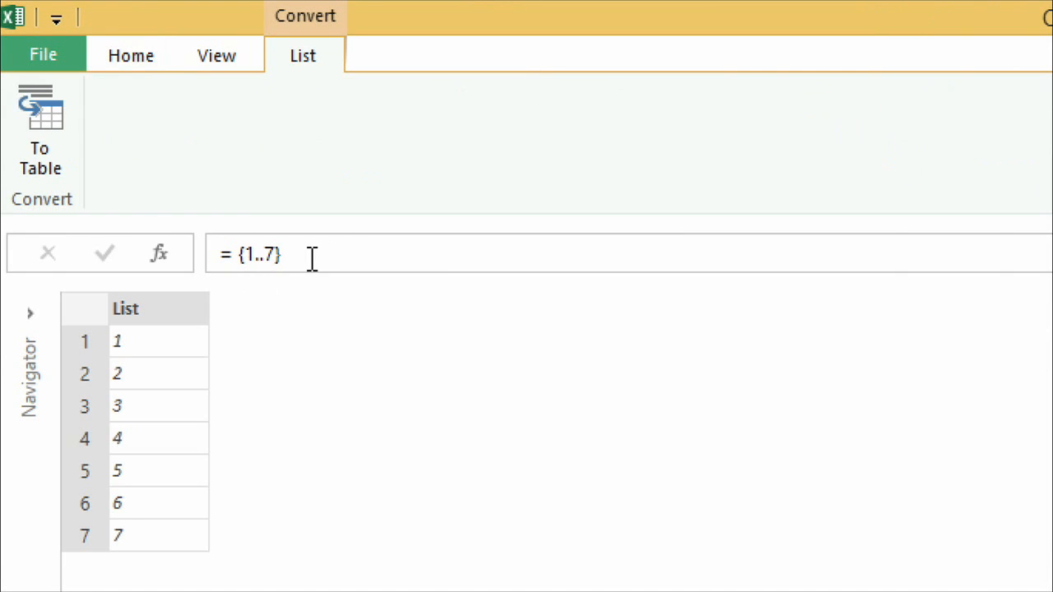
Step: Convert the list to a table with no delimiter and extra columns shown as errors, and rename Column1 to Page
left_click(25, 124)
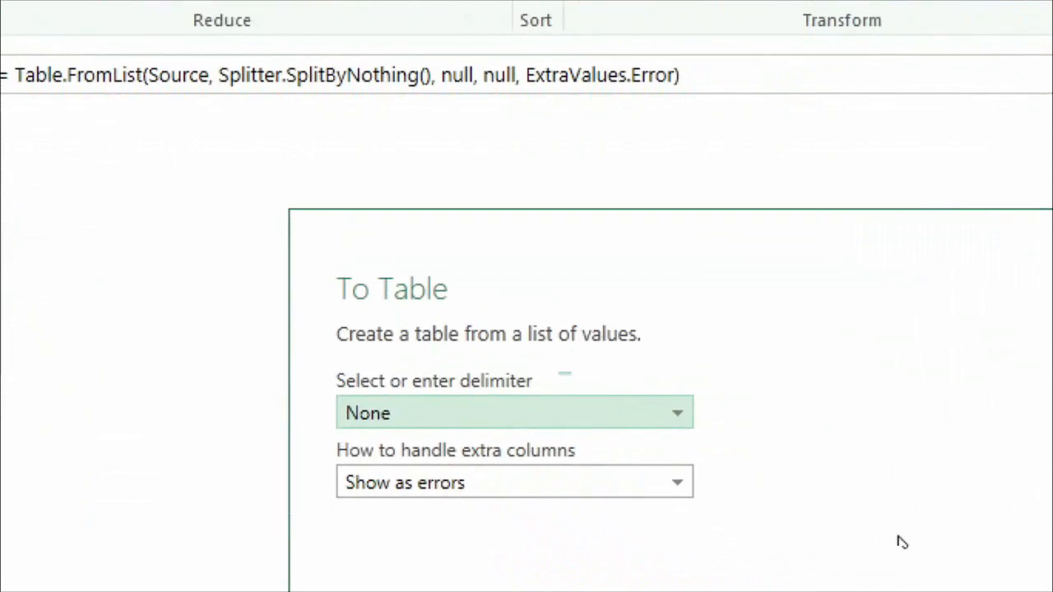
left_click(863, 441)
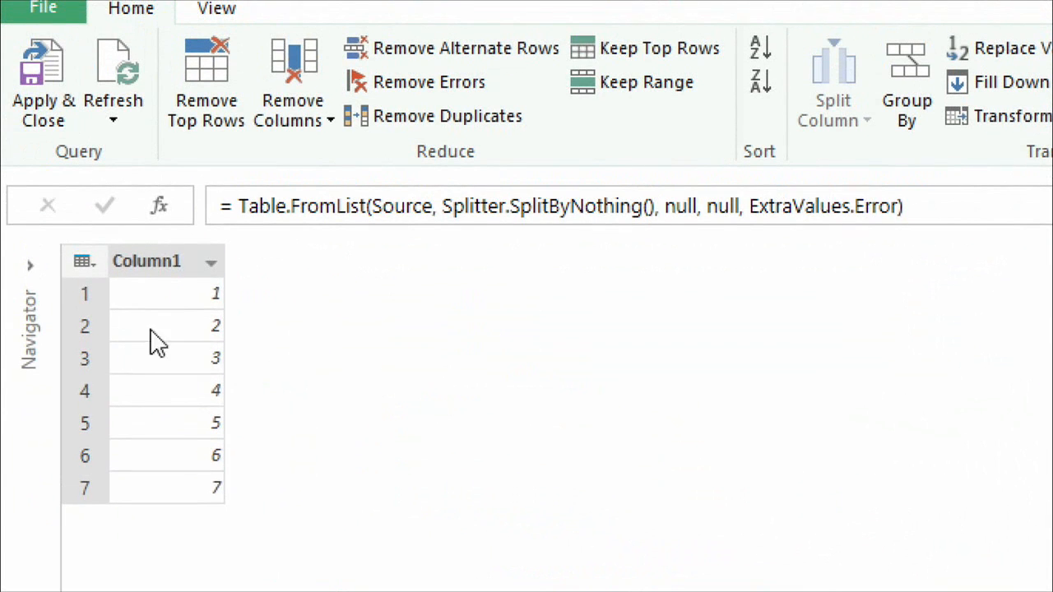
double_click(181, 267)
type("PAge")
key("BackSpace")
key("BackSpace")
key("BackSpace")
type("age")
key("Return")
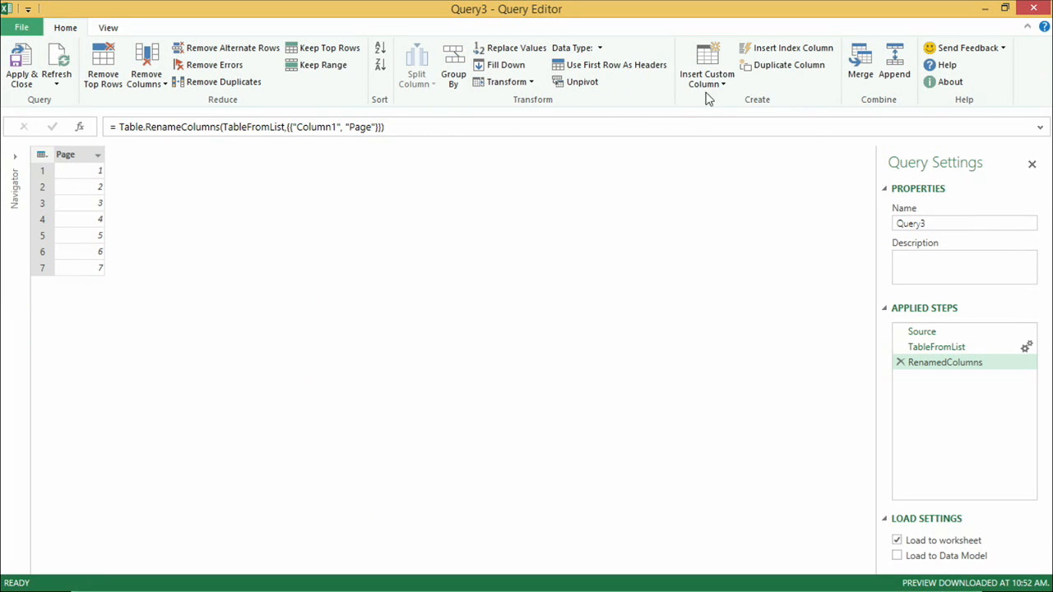
Step: Insert a custom column with the formula GetPage([Page])
left_click(717, 85)
left_click(729, 99)
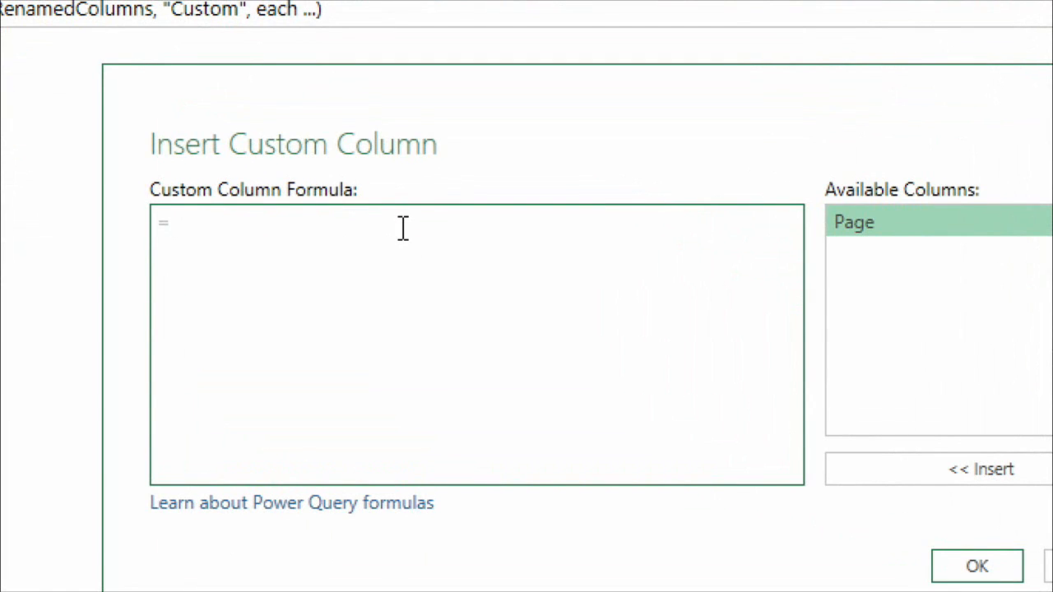
type("GetPage(")
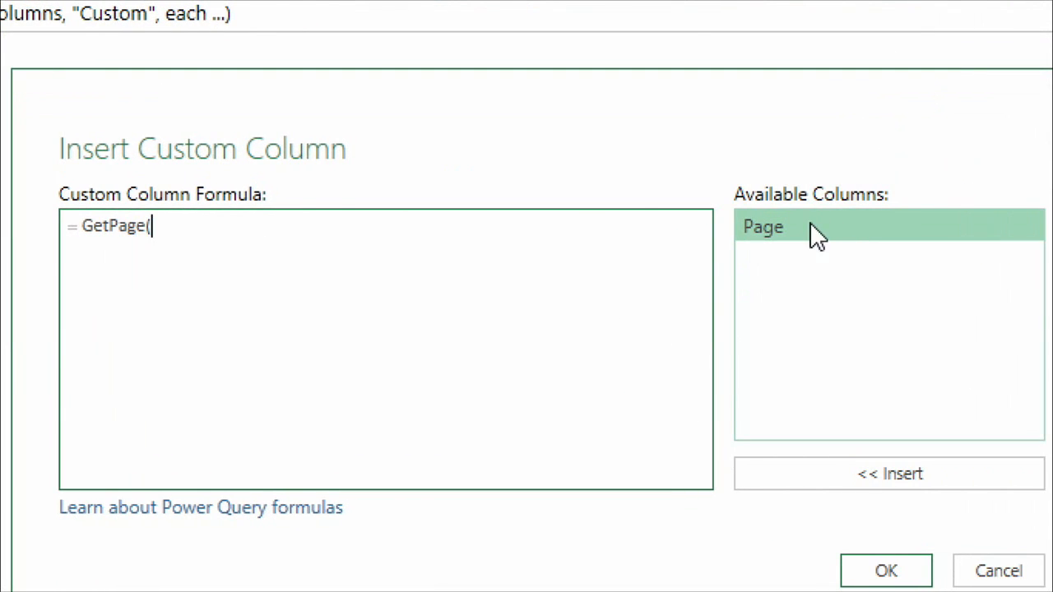
double_click(810, 225)
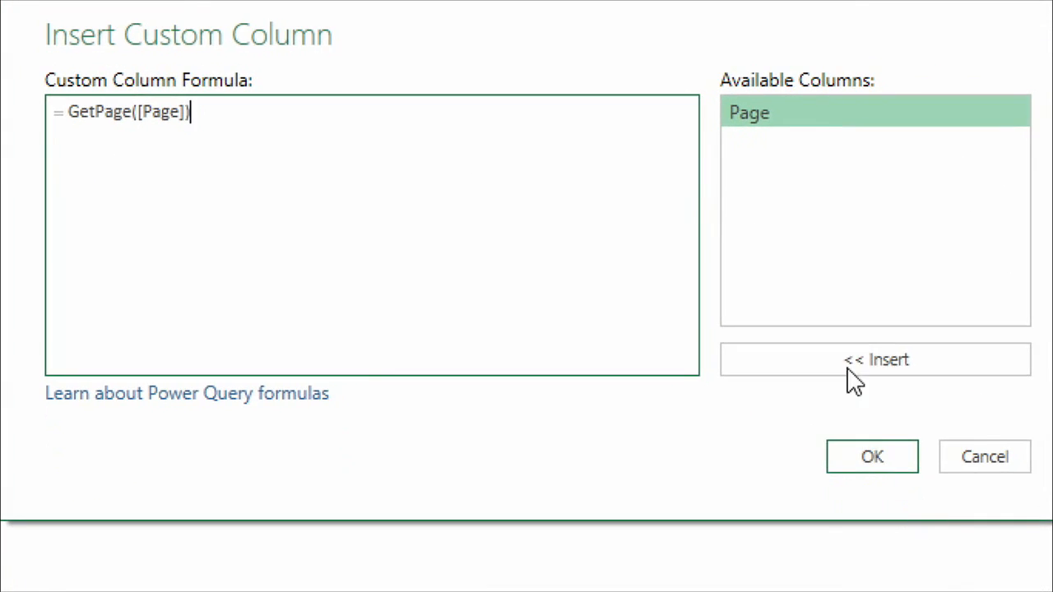
left_click(893, 575)
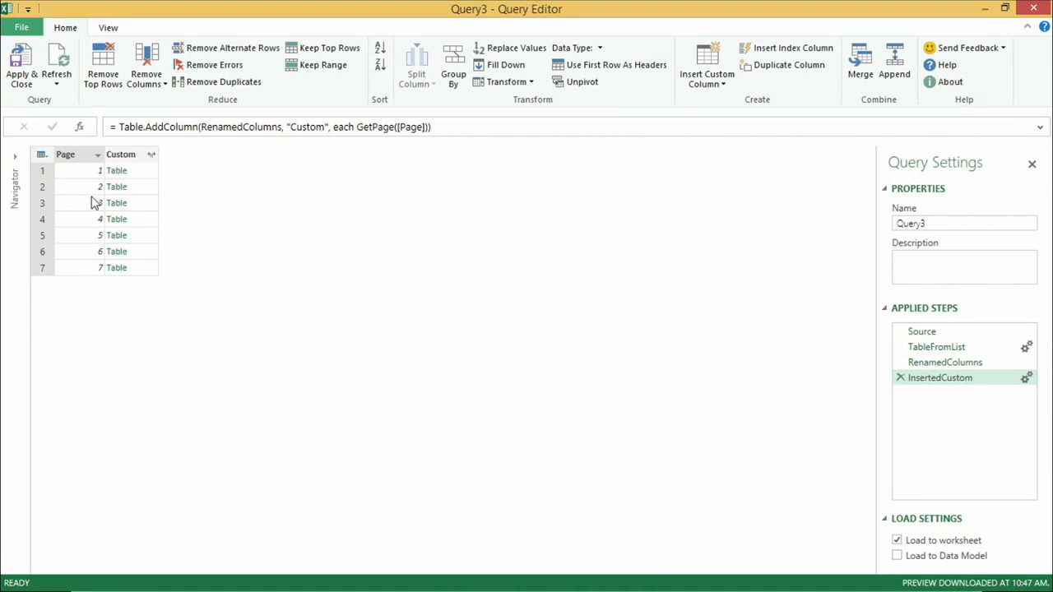
Step: Expand the Custom column into all of its fields and look through the combined rows across pages
left_click(151, 155)
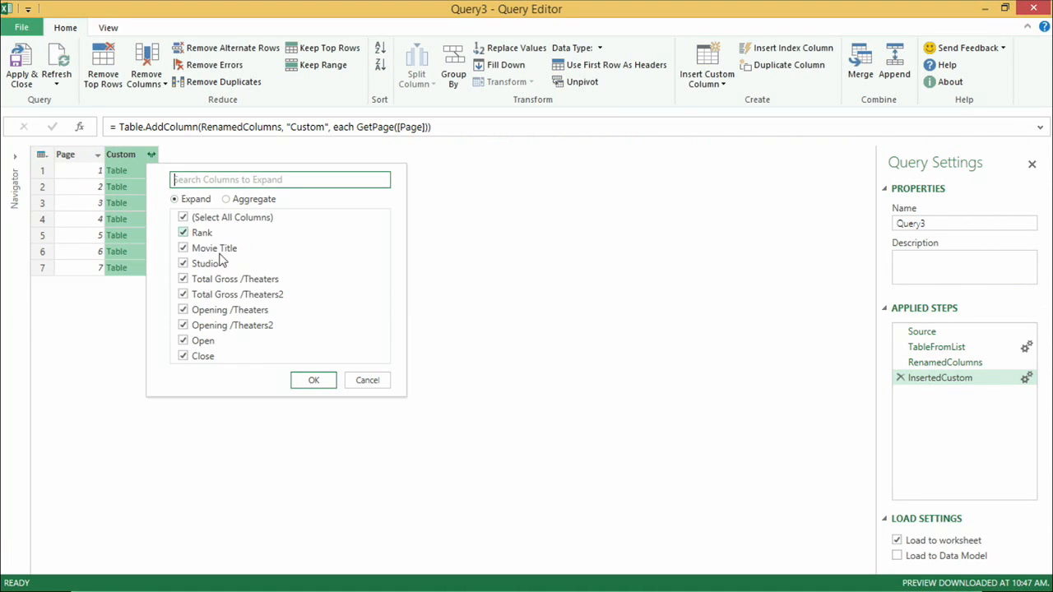
left_click(310, 381)
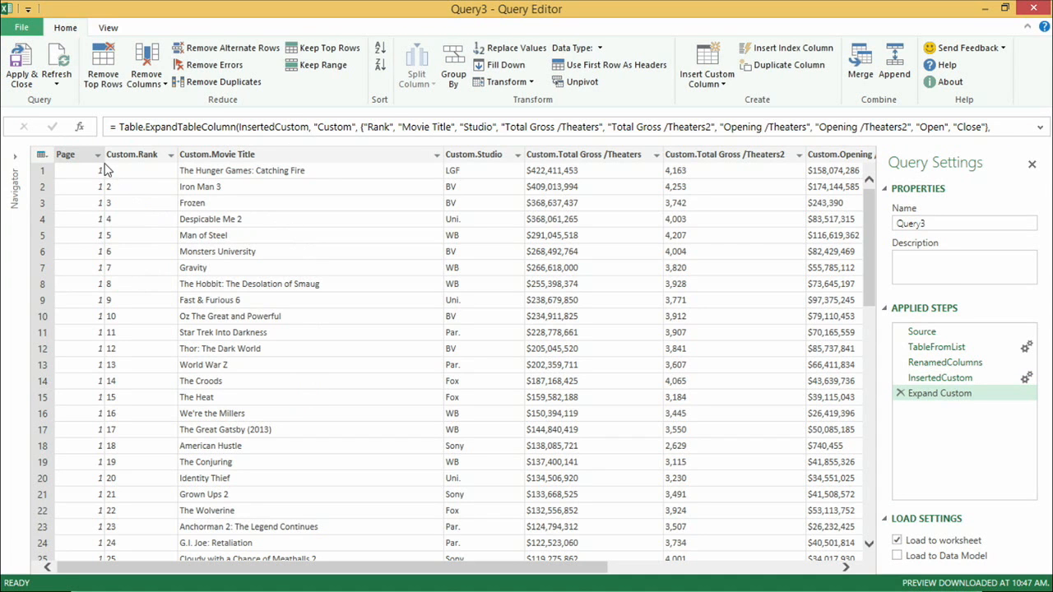
right_click(86, 158)
key("Escape")
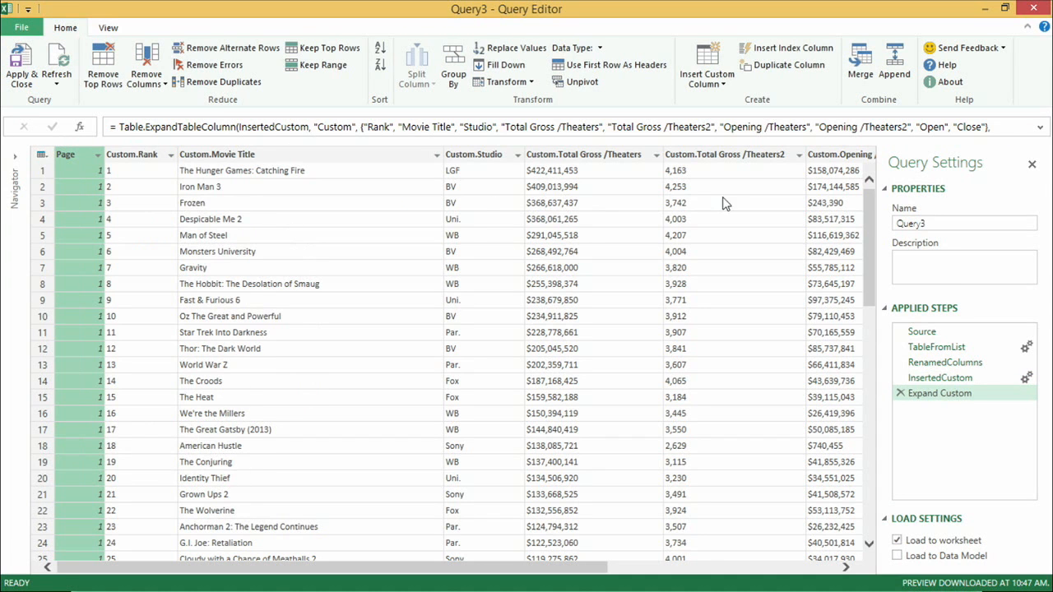
left_click_drag(866, 203, 860, 479)
scroll(129, 263, "up", 20)
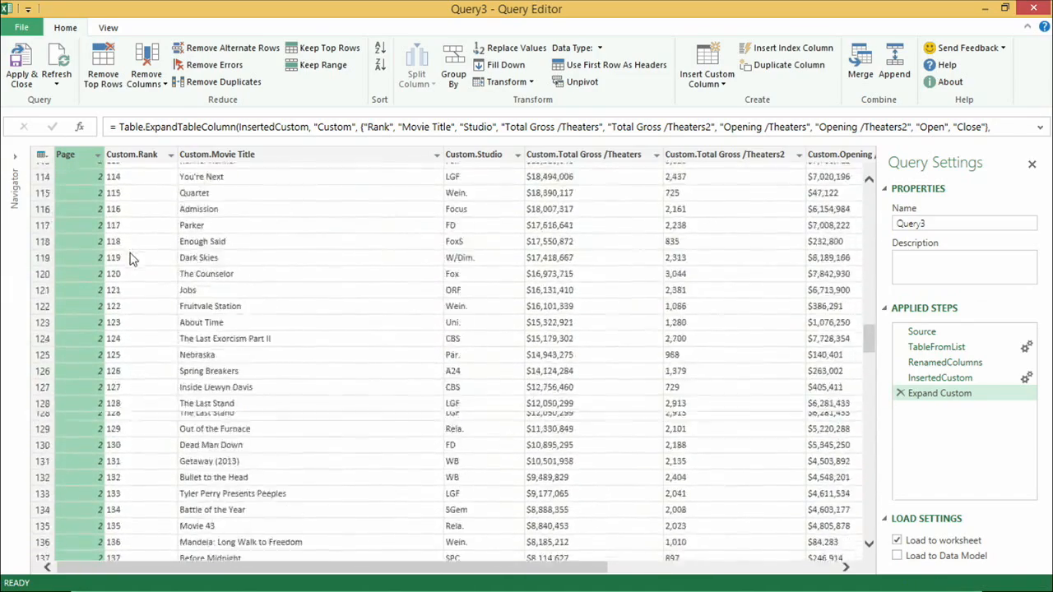
scroll(131, 313, "down", 8)
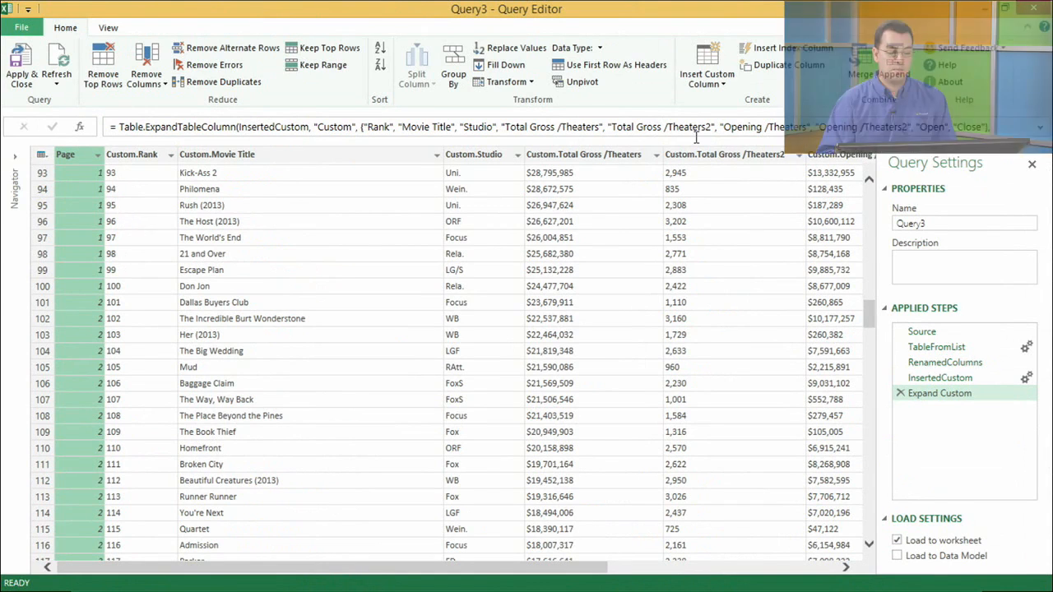
Step: Apply and close the query to load the combined Box Office Mojo pages into a new worksheet, and return to the Power Query commands
left_click(117, 28)
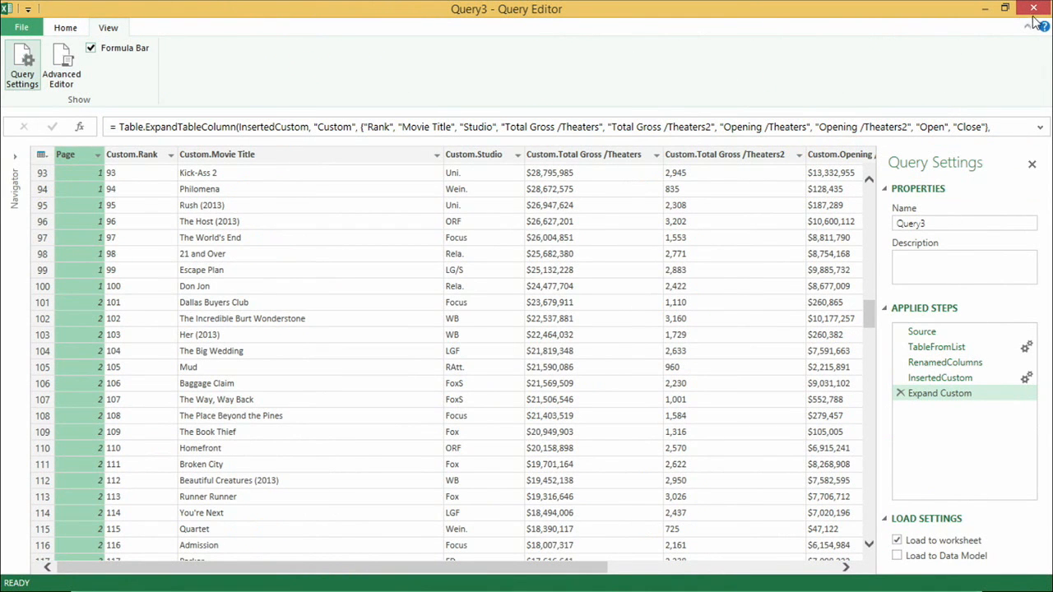
left_click(65, 28)
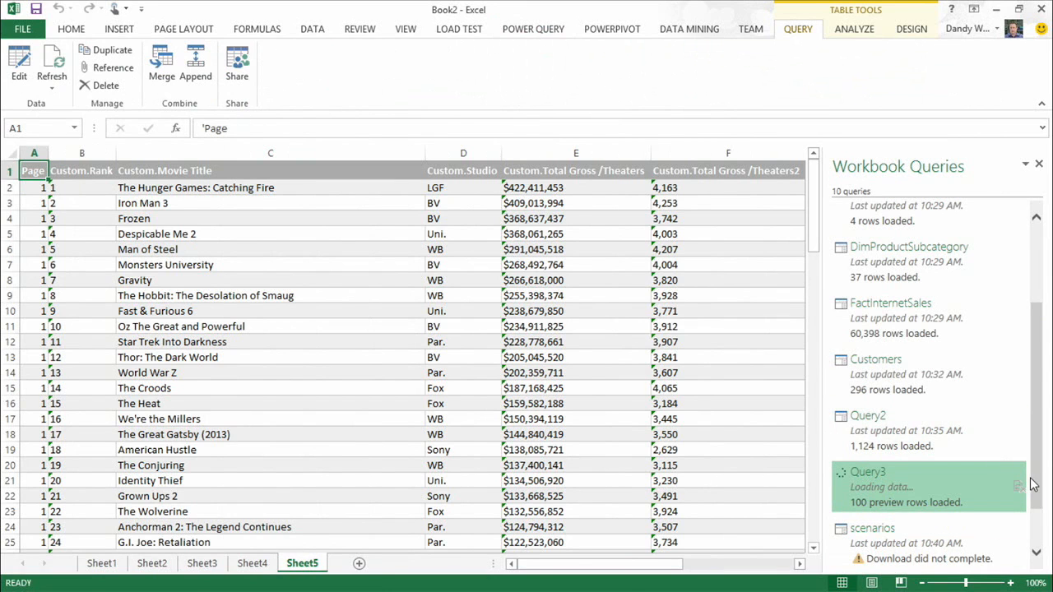
left_click(539, 31)
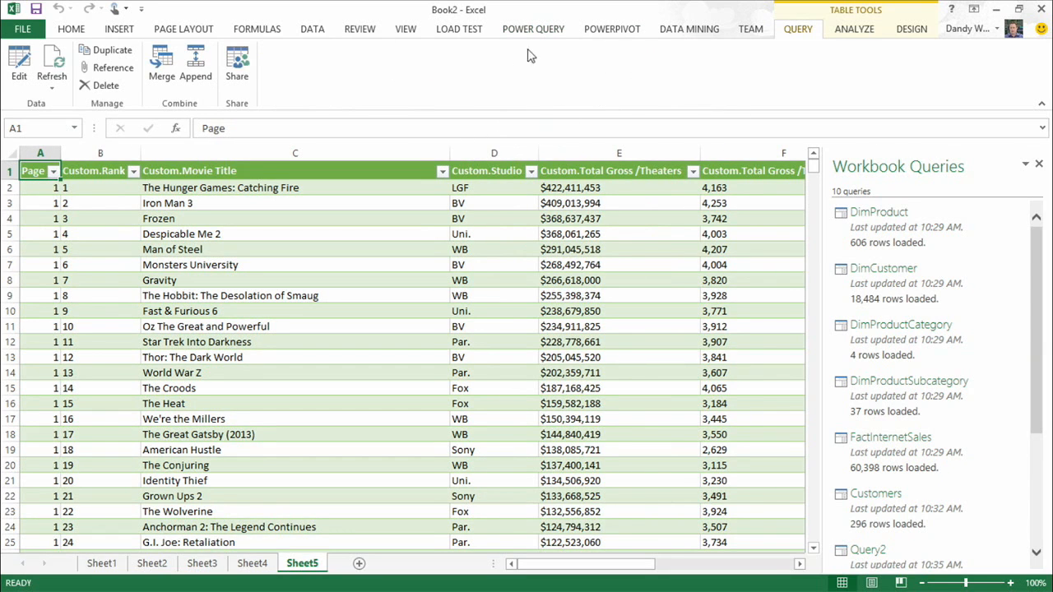
left_click(535, 29)
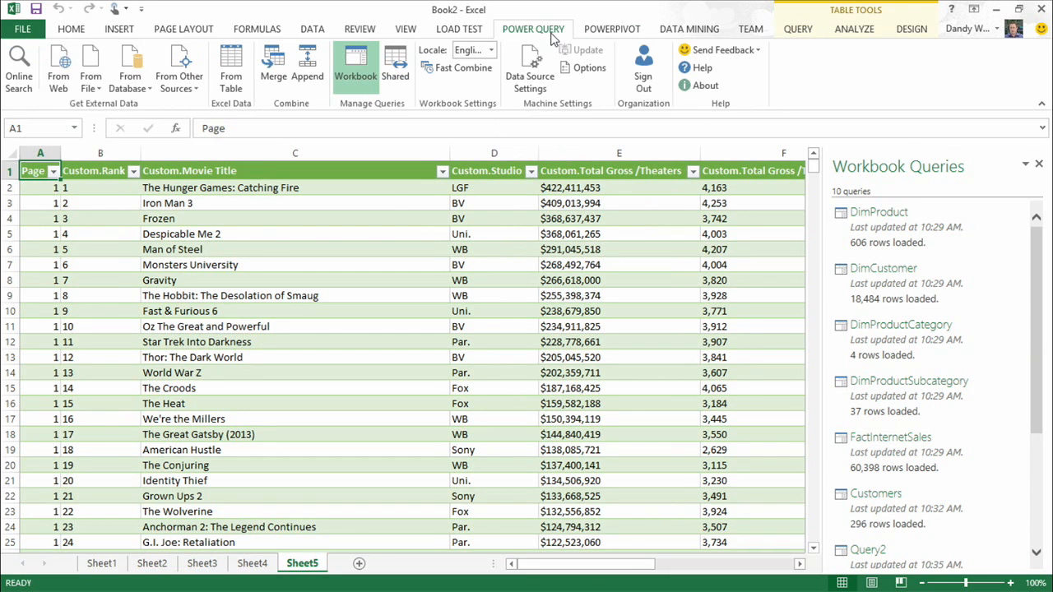